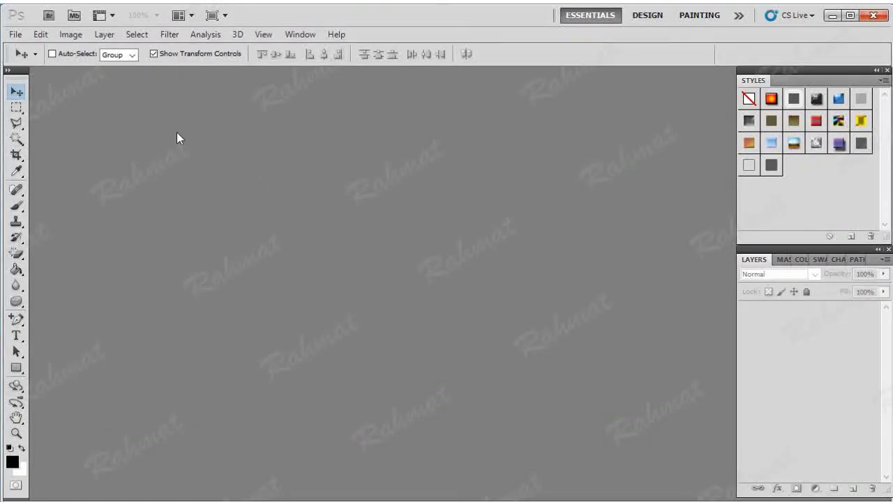
Create a new 29,7 × 21 cm, 300 ppi CMYK document with a white background
click(16, 35)
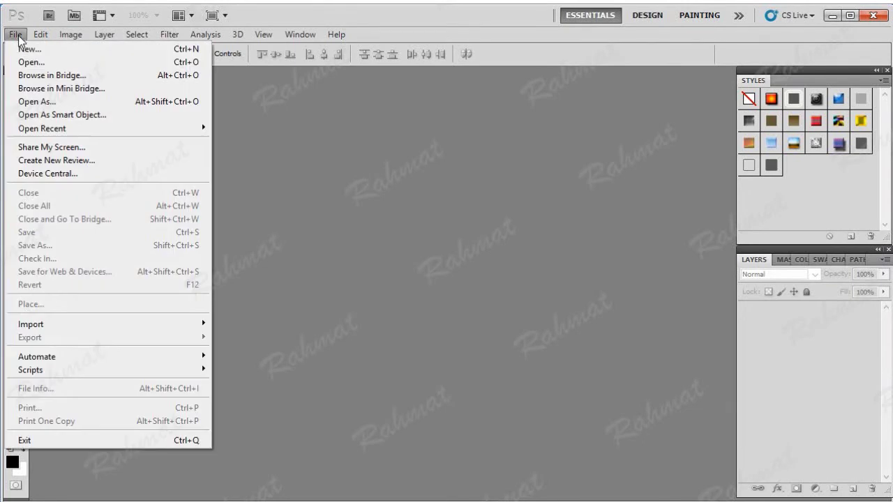
click(16, 50)
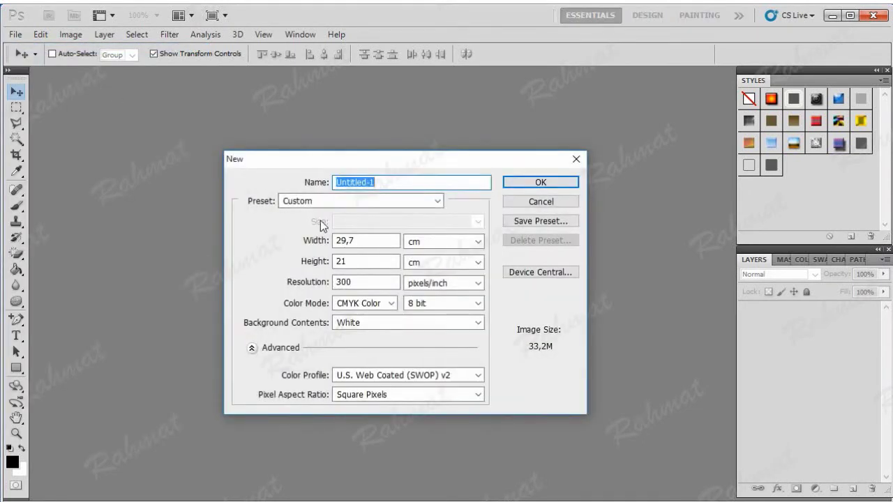
click(426, 241)
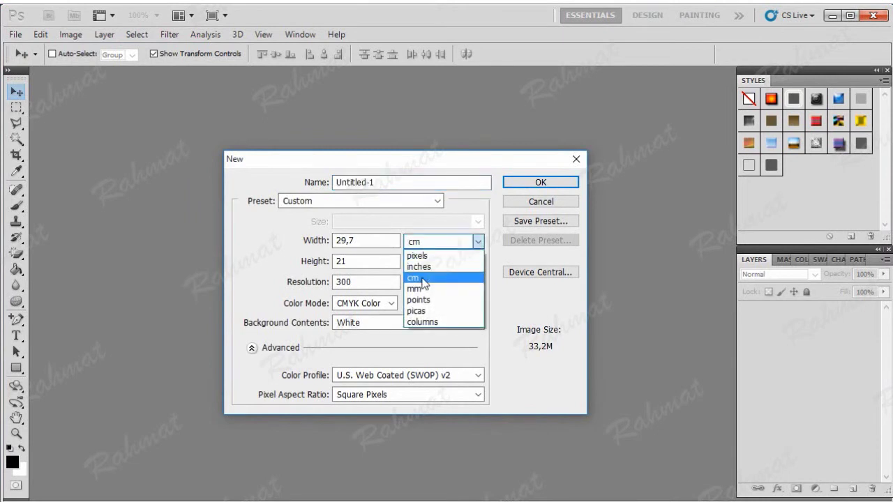
click(422, 278)
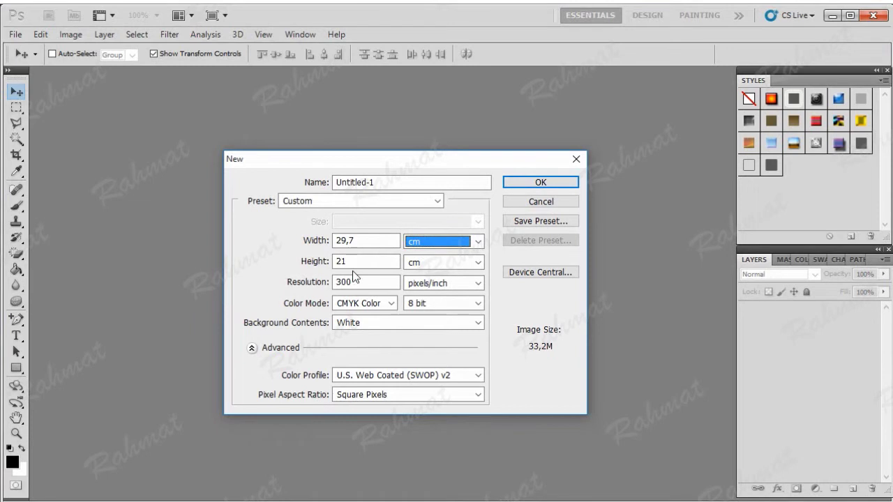
click(385, 304)
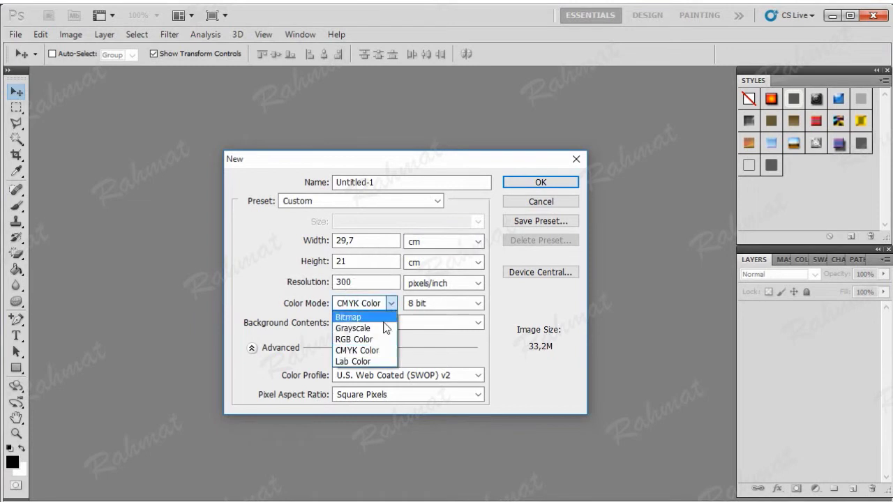
click(376, 350)
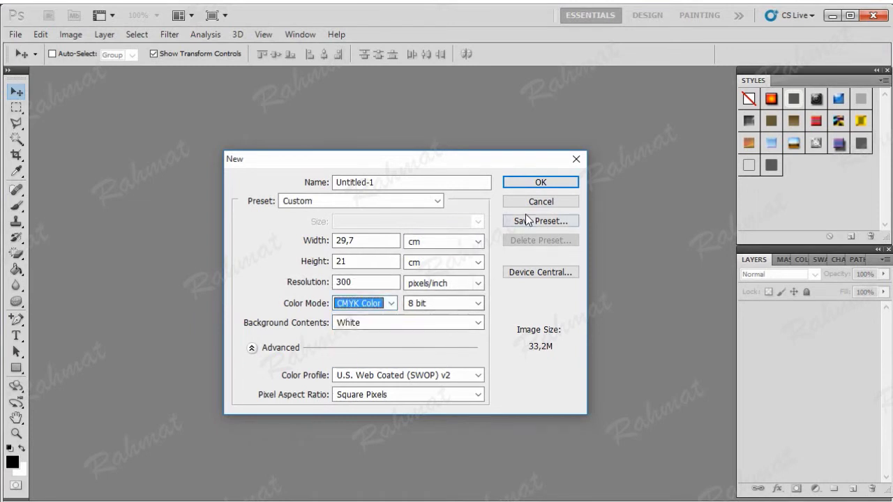
click(540, 183)
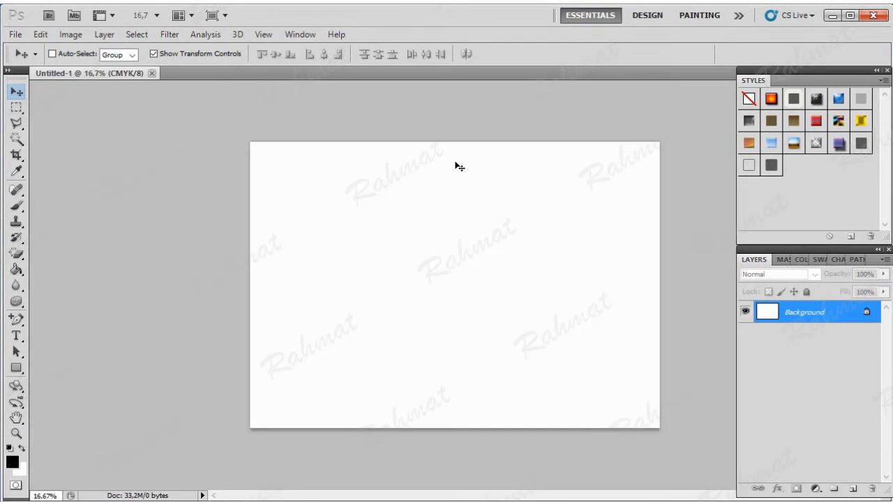
Show rulers and fit the whole page on screen
click(273, 35)
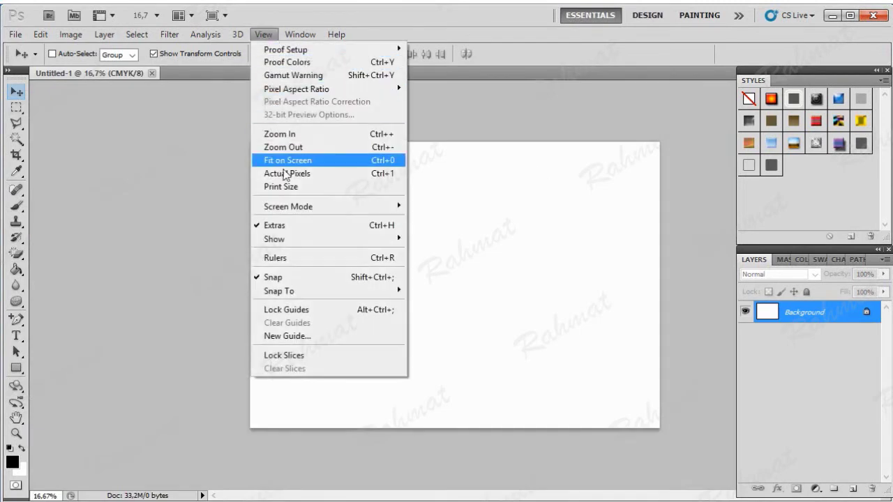
click(294, 258)
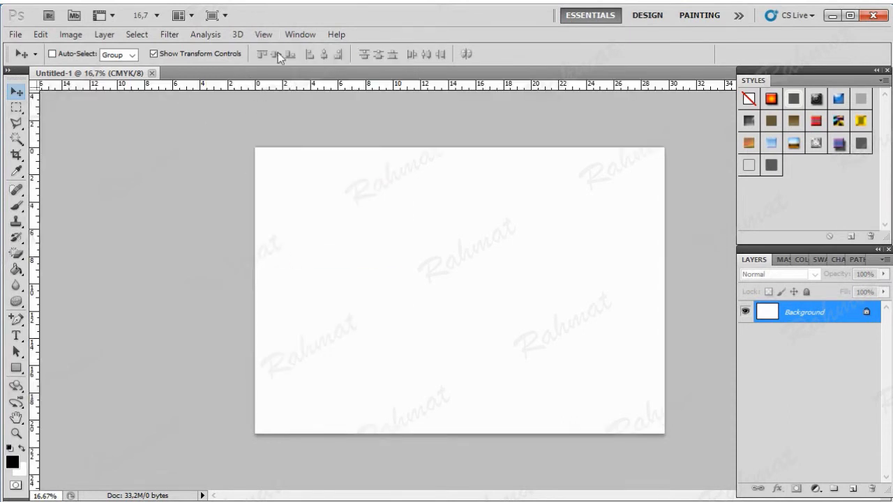
click(263, 34)
click(295, 161)
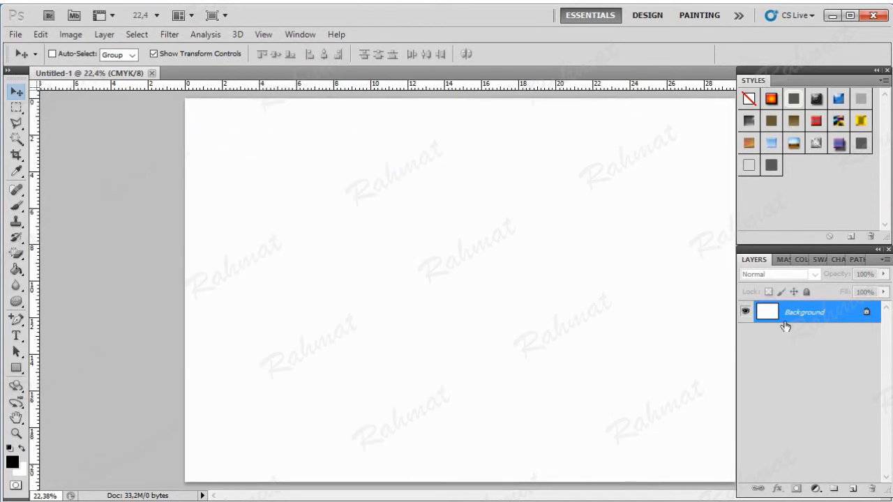
click(263, 34)
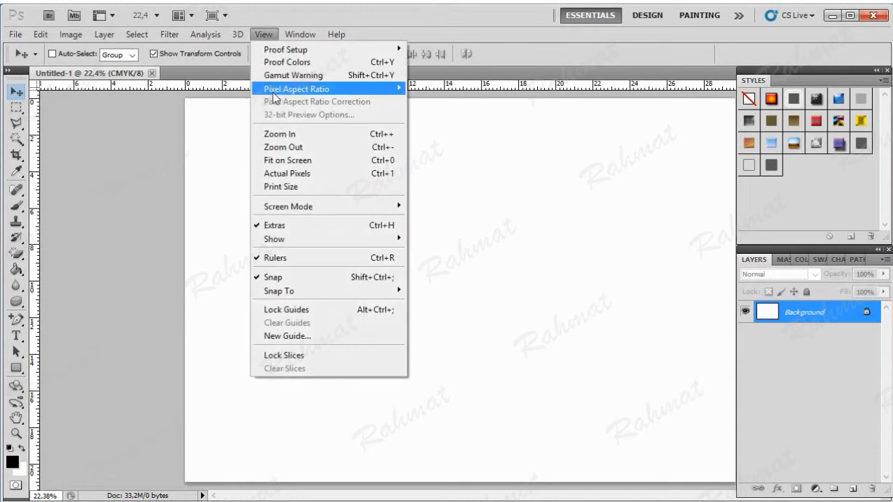
click(296, 161)
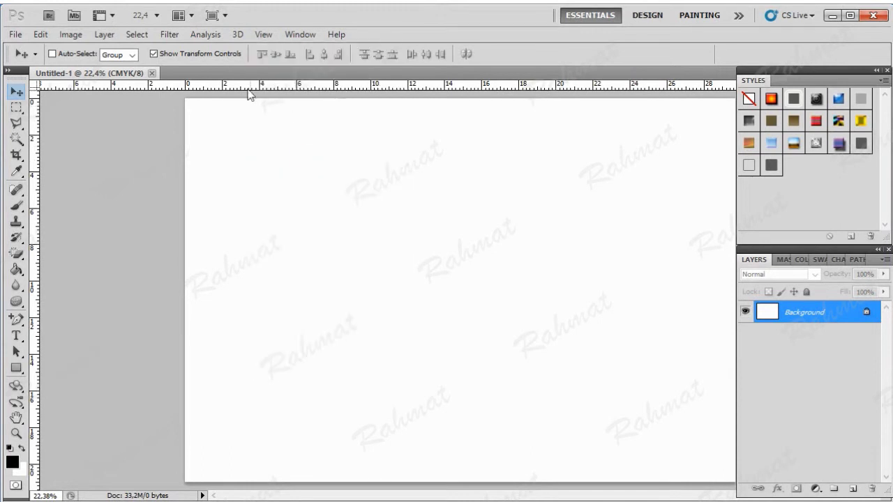
Check the File commands and cancel a second New document dialog
click(15, 34)
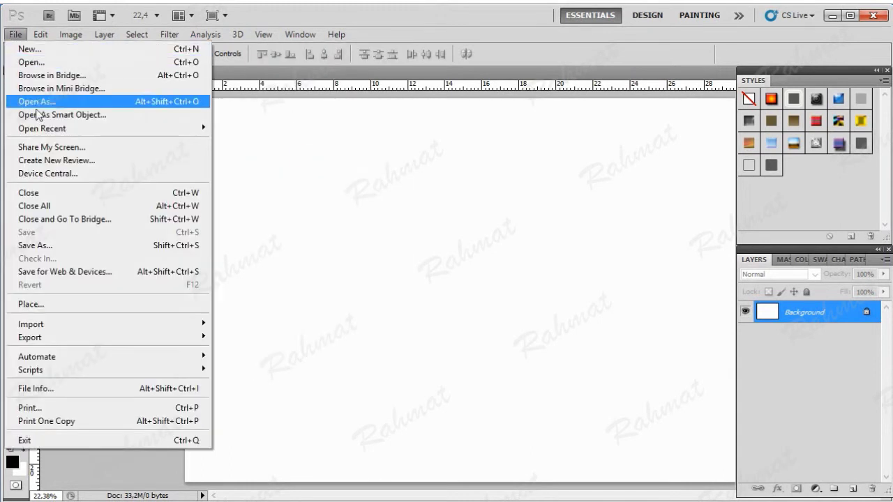
key(Escape)
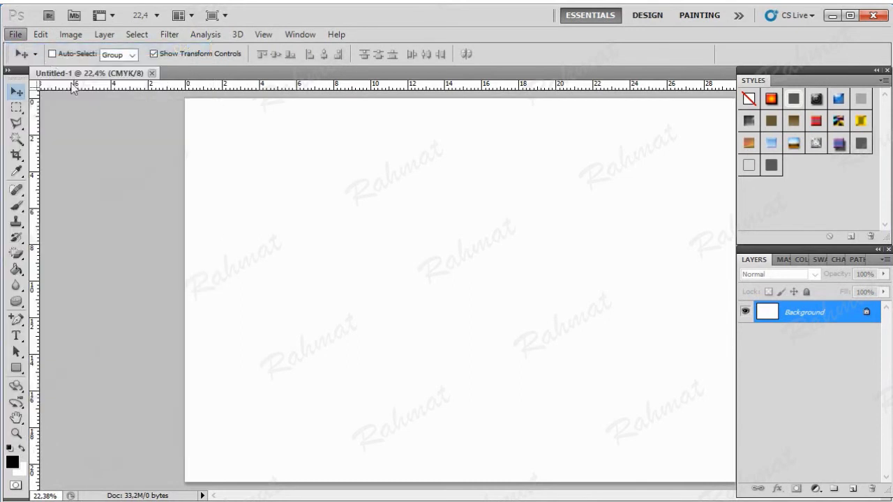
key(ctrl+n)
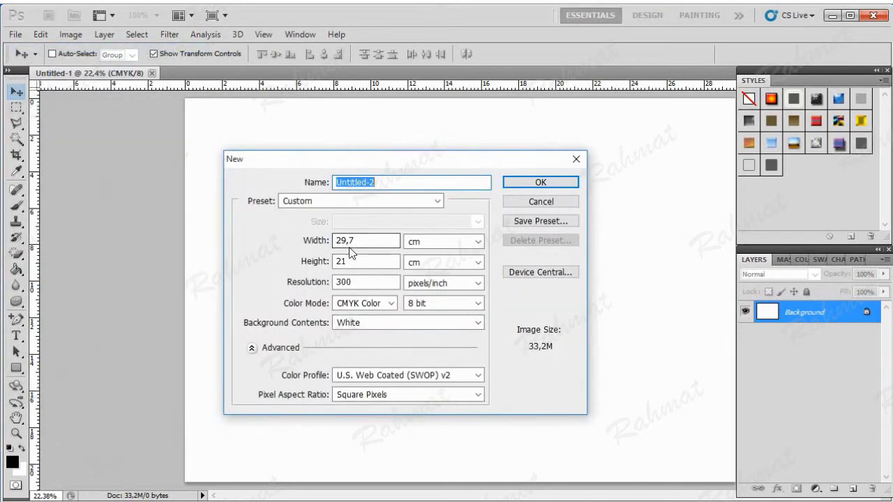
click(541, 201)
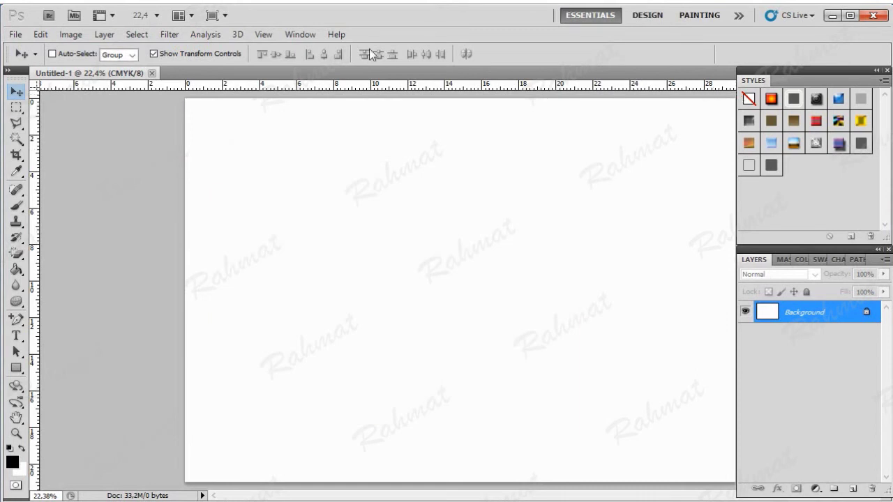
Zoom out and fit the page, setting the view zoom to 22%
click(265, 35)
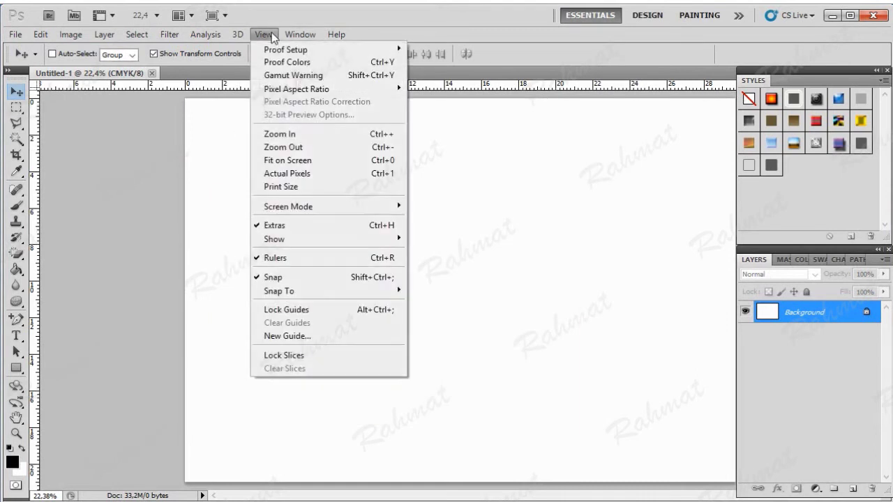
click(294, 147)
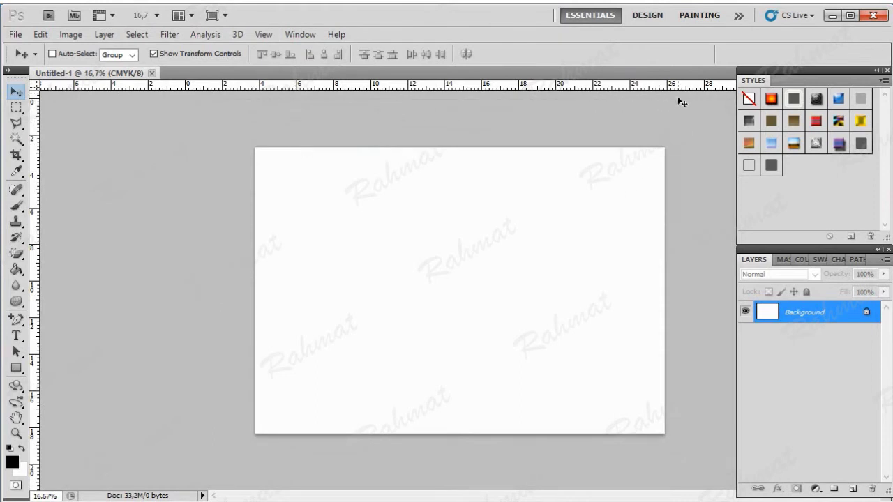
click(263, 35)
click(316, 159)
text(22)
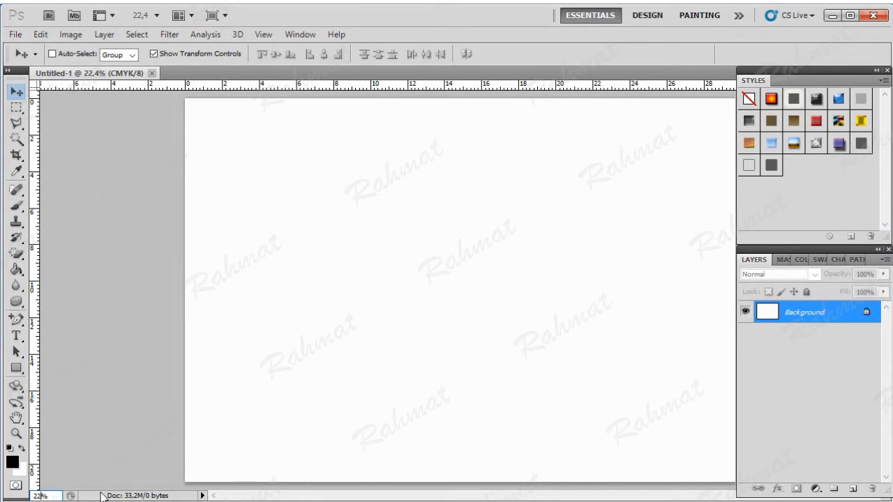
key(Return)
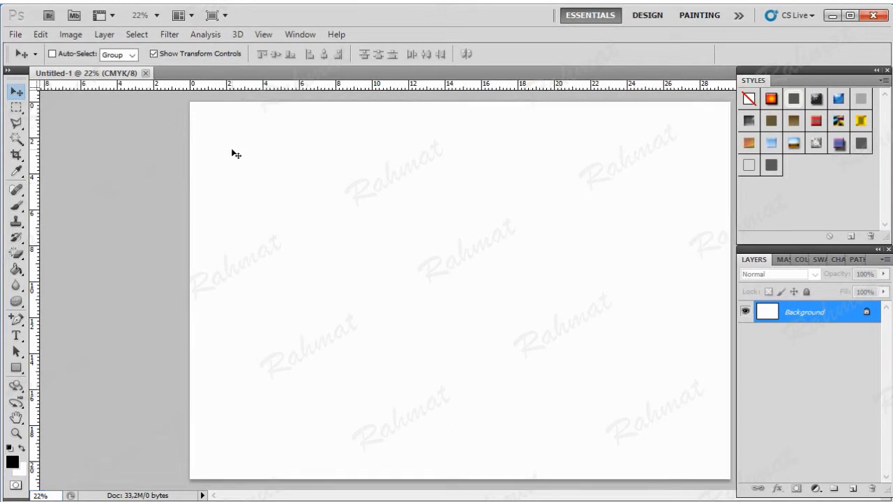
click(17, 335)
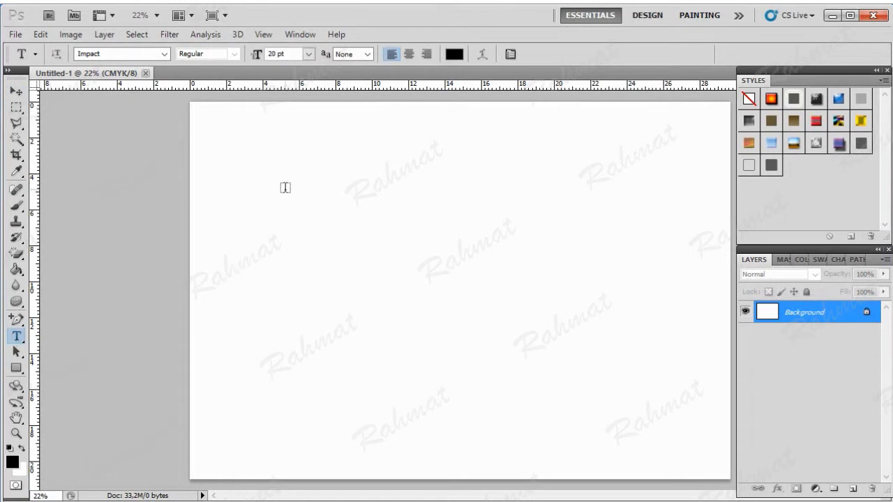
Add 30 pt text reading '29,7 : 3 = 9,9' left of the page centre
click(309, 54)
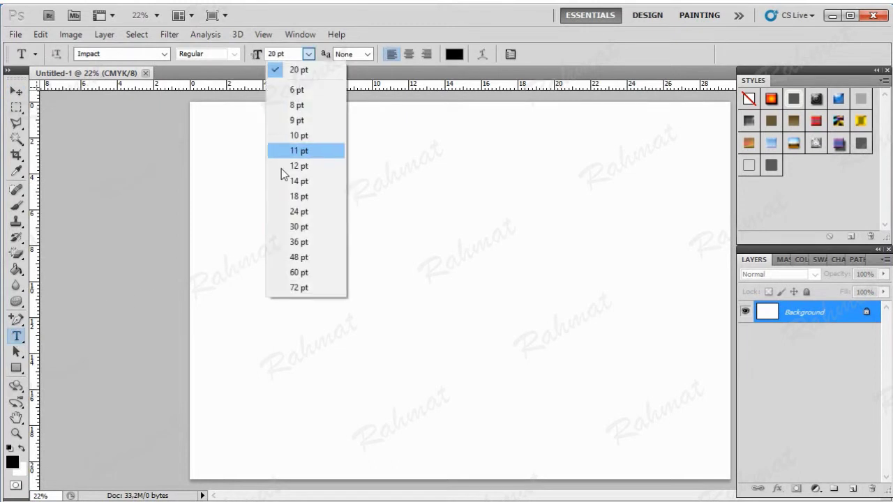
click(300, 228)
click(297, 238)
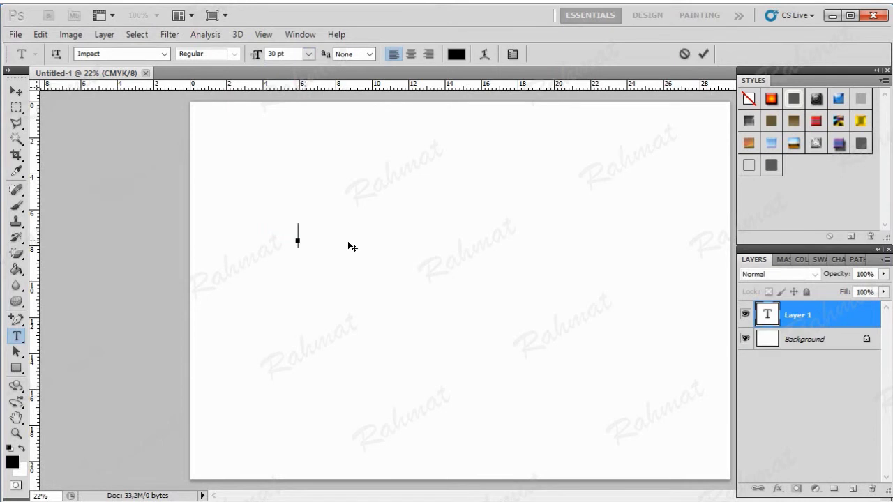
text(29,)
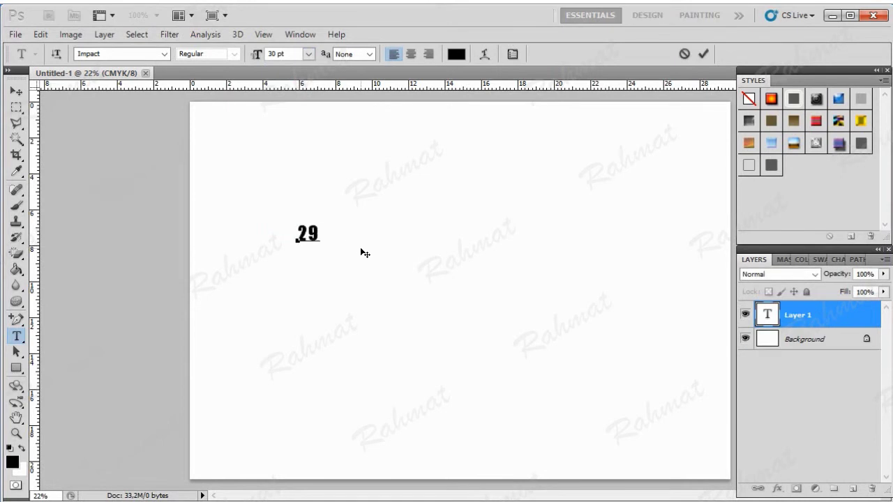
text(7)
text( : )
text(3 = )
text(9,9)
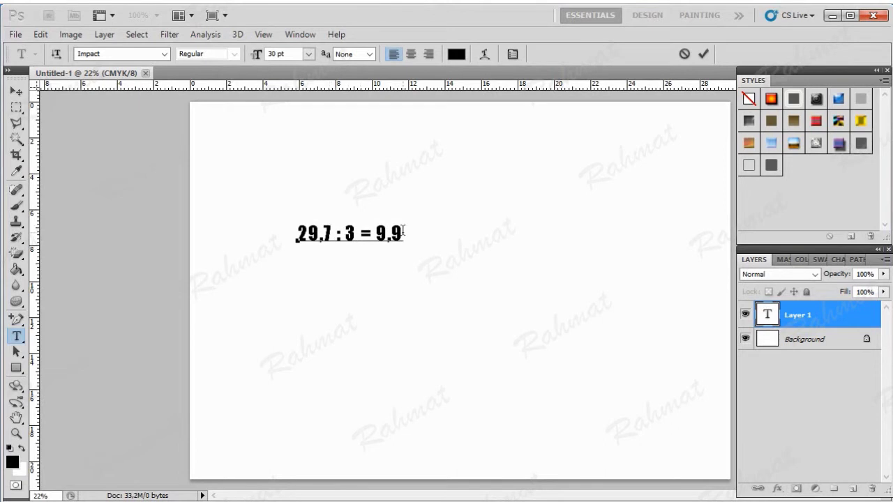
click(276, 34)
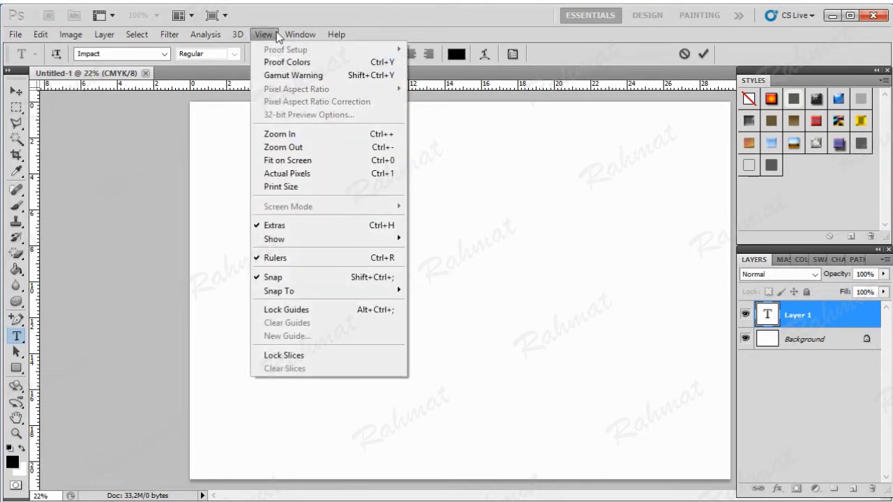
click(17, 91)
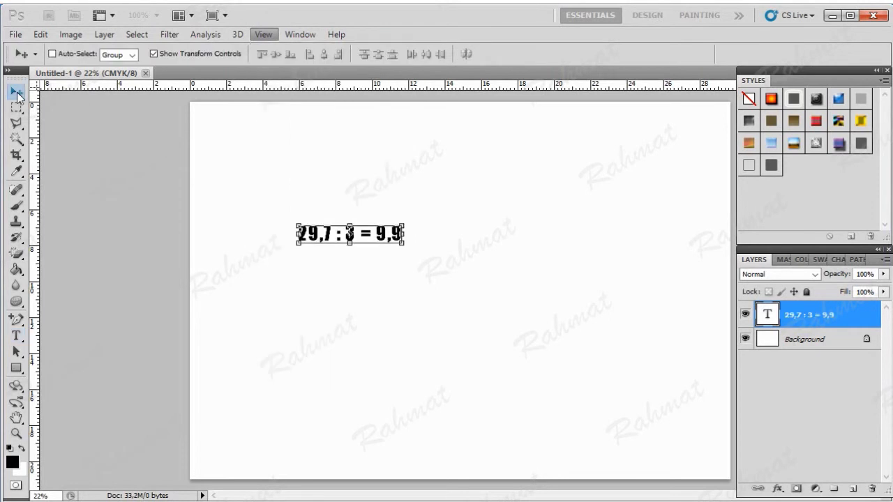
Add a vertical guide at 9,9 cm
click(769, 336)
click(263, 34)
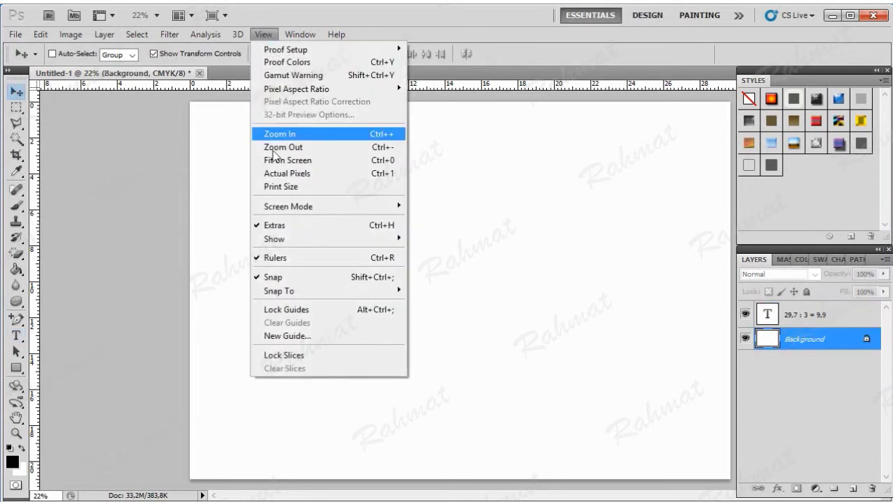
click(303, 336)
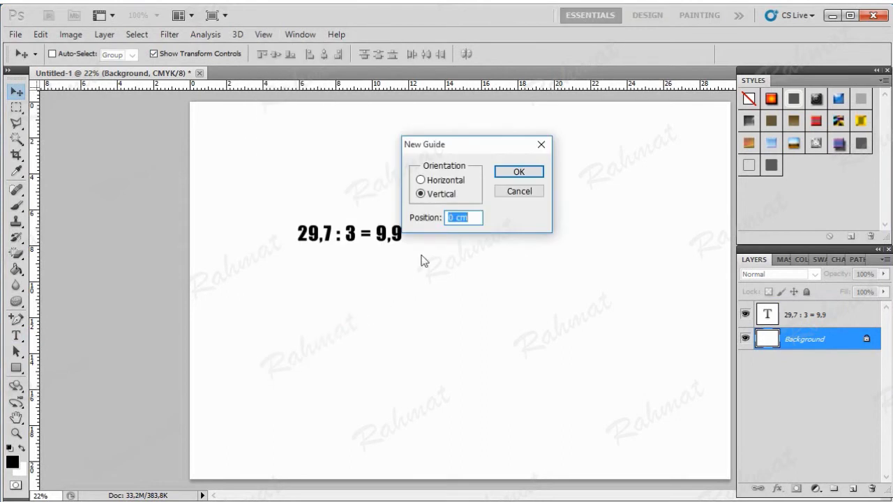
click(453, 221)
text(9,9)
click(517, 172)
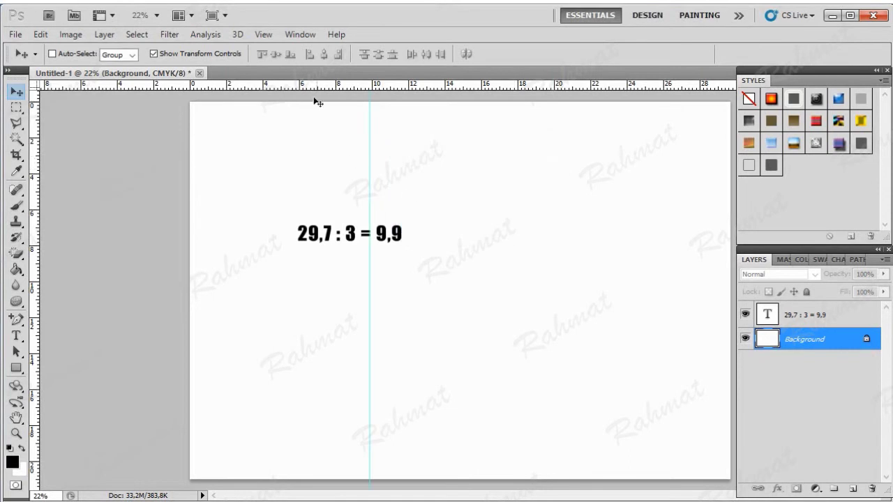
Add a second vertical guide at 19 cm
click(263, 34)
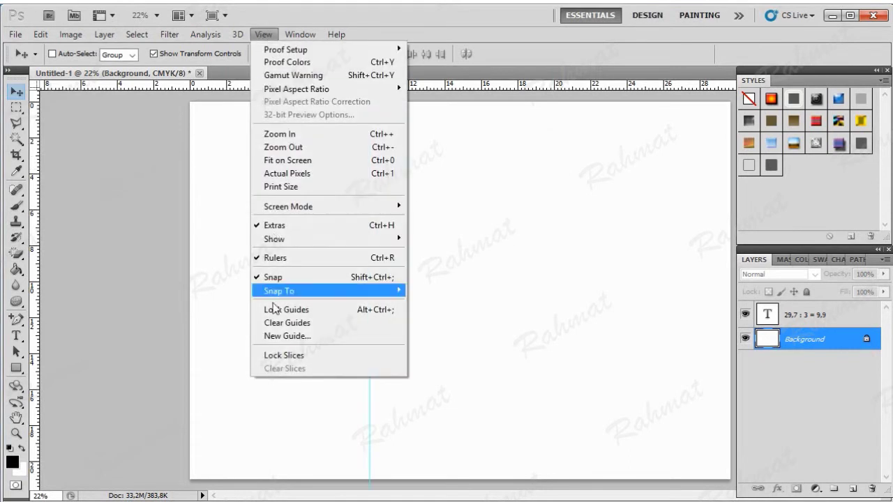
click(258, 337)
drag(453, 219, 440, 216)
text(19,8)
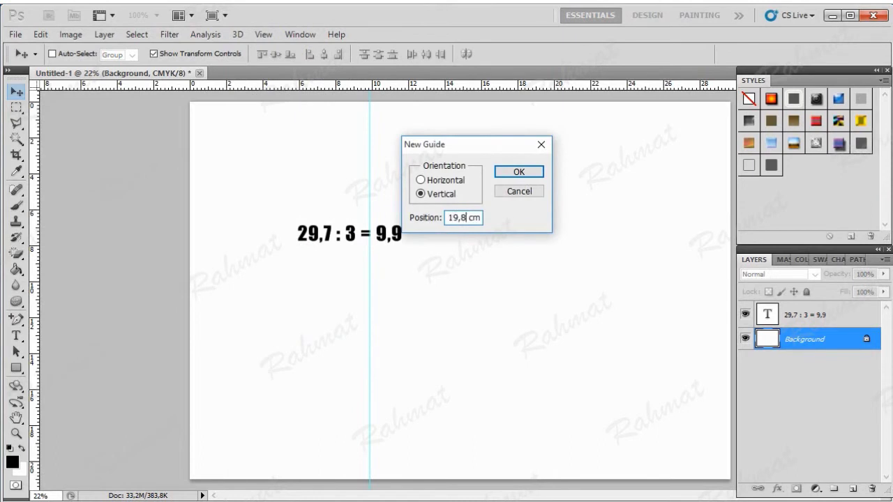
key(Return)
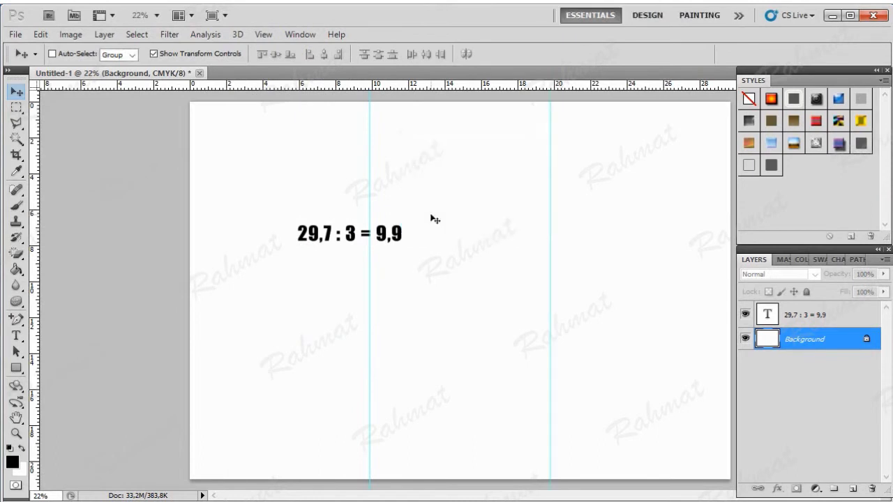
Delete the calculation text layer and add a new empty layer
click(829, 319)
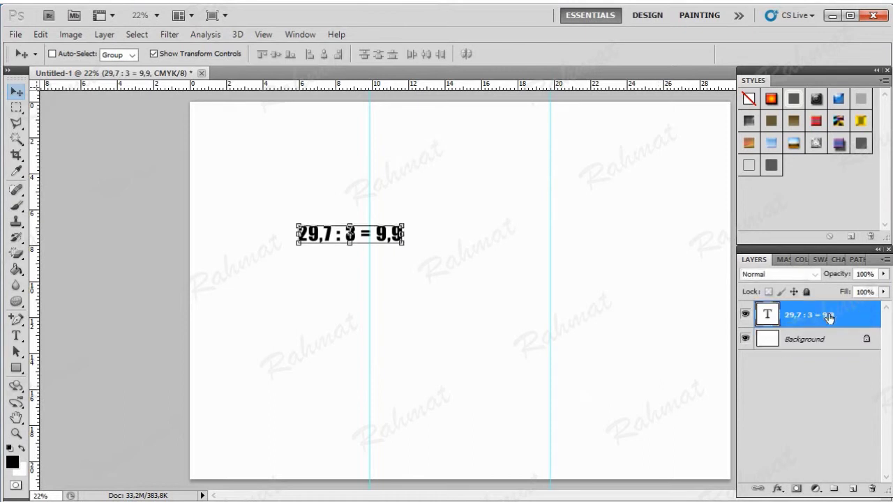
right_click(830, 319)
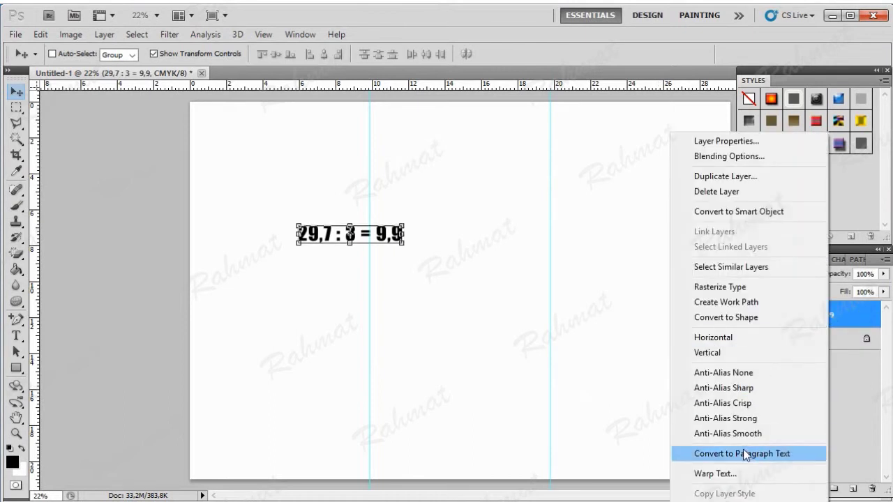
click(727, 193)
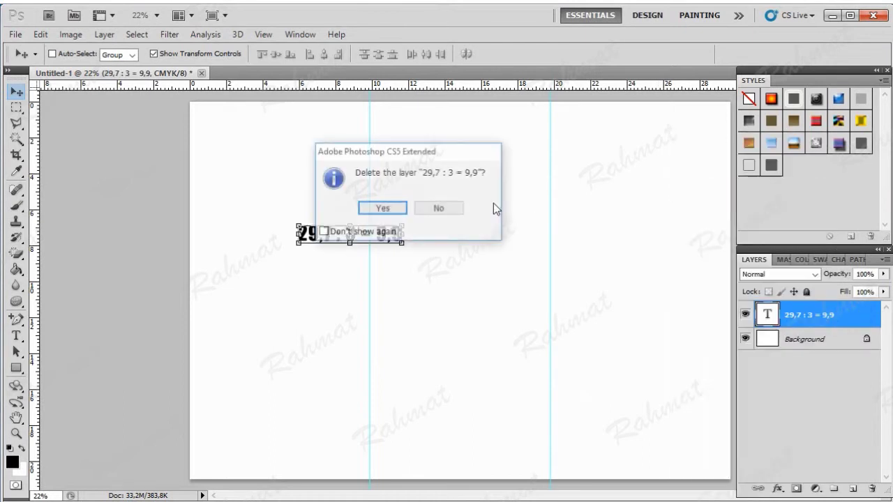
click(382, 207)
click(852, 488)
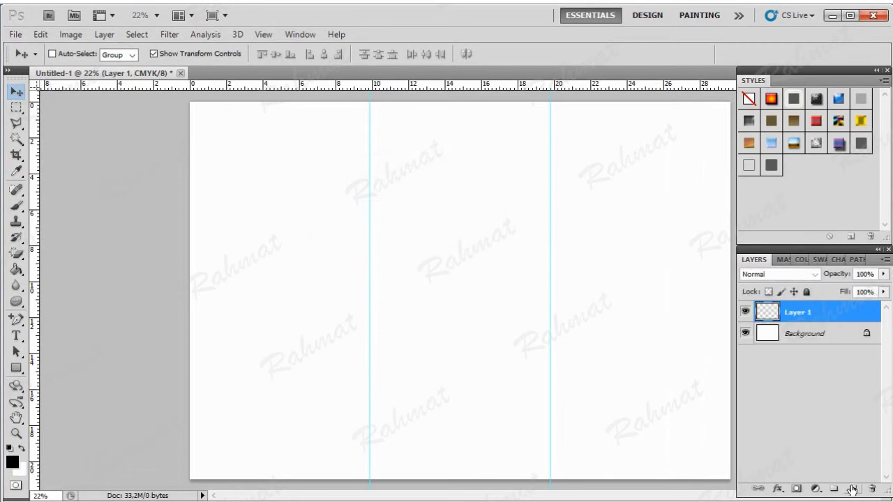
Delete the Background layer, confirming the deletion
click(803, 338)
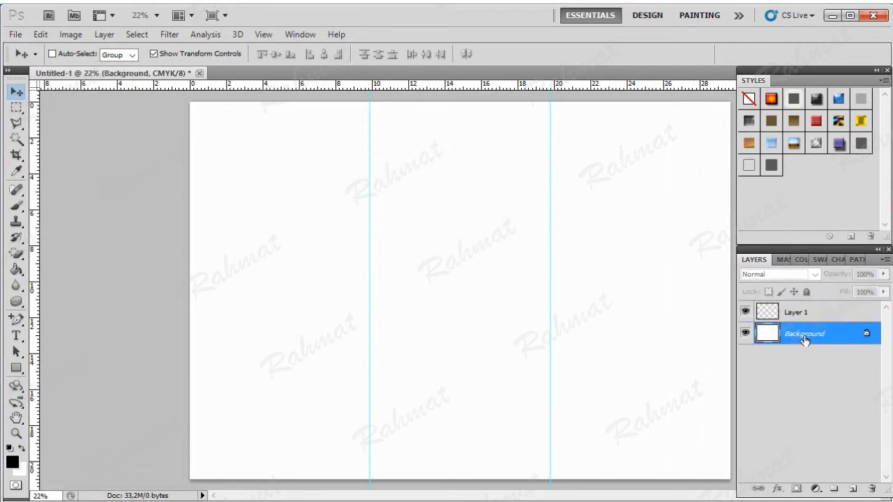
right_click(804, 339)
click(844, 380)
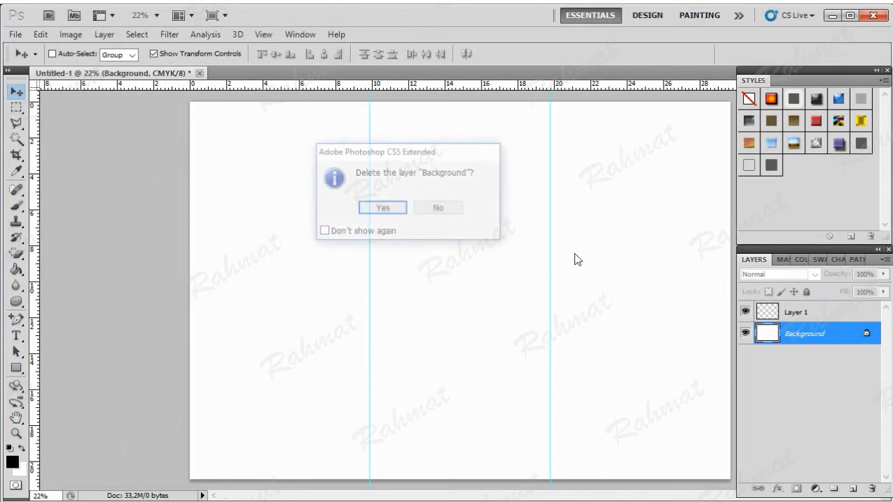
click(401, 209)
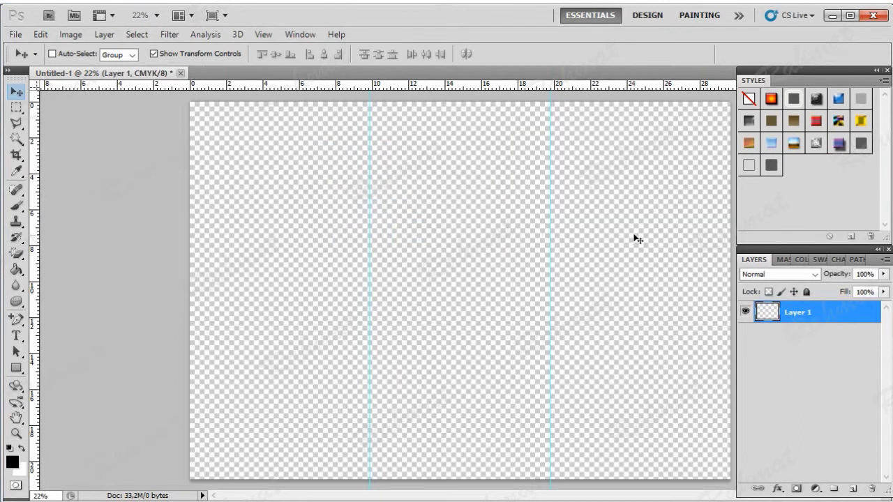
click(16, 109)
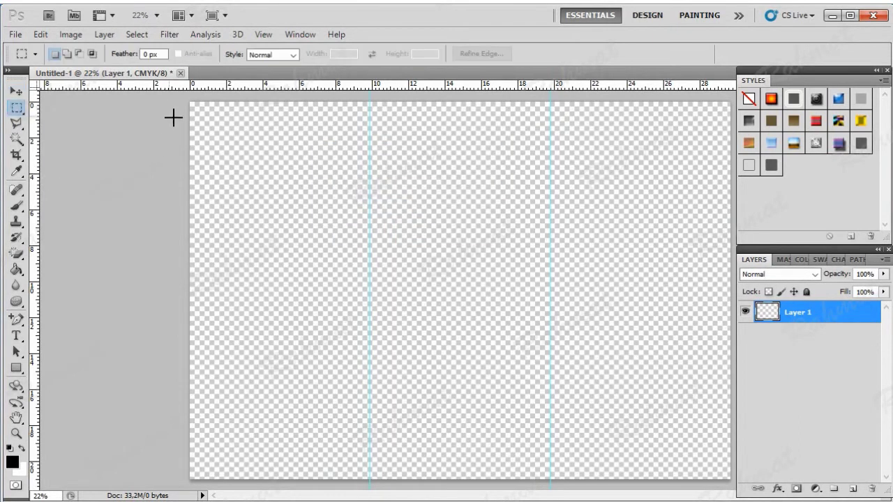
Select the whole canvas and set the foreground colour to purple-blue
drag(578, 400, 732, 481)
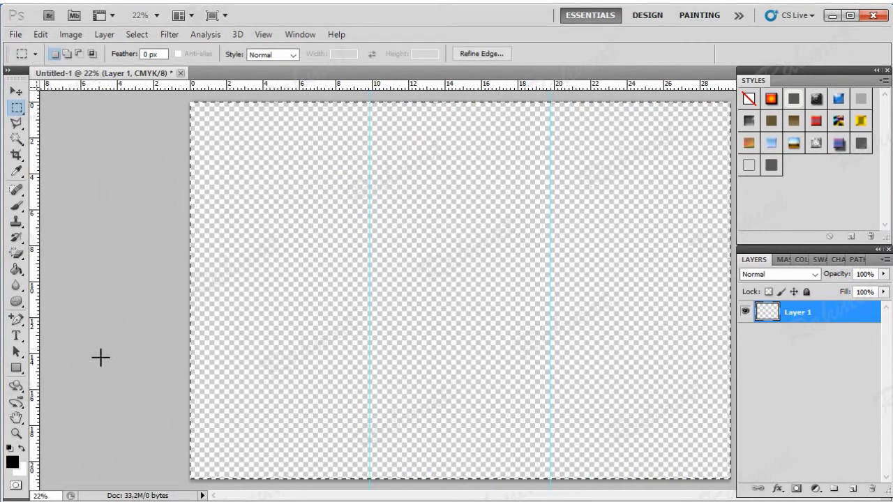
click(14, 463)
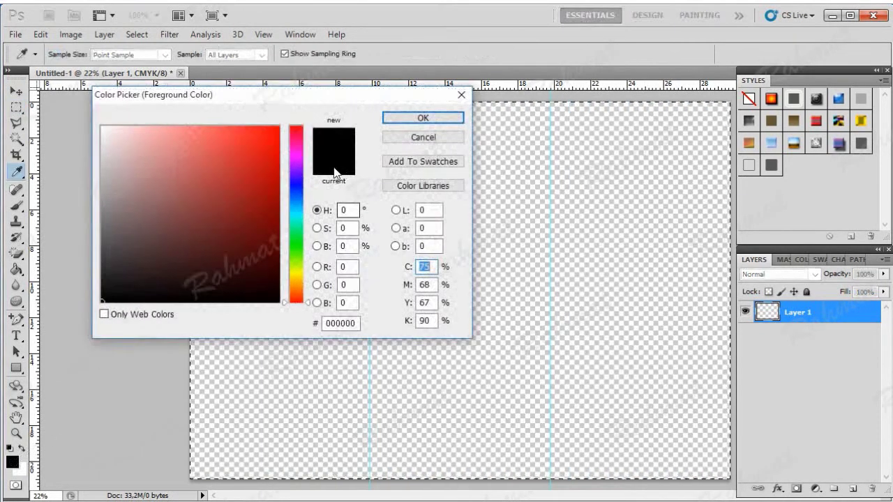
click(252, 138)
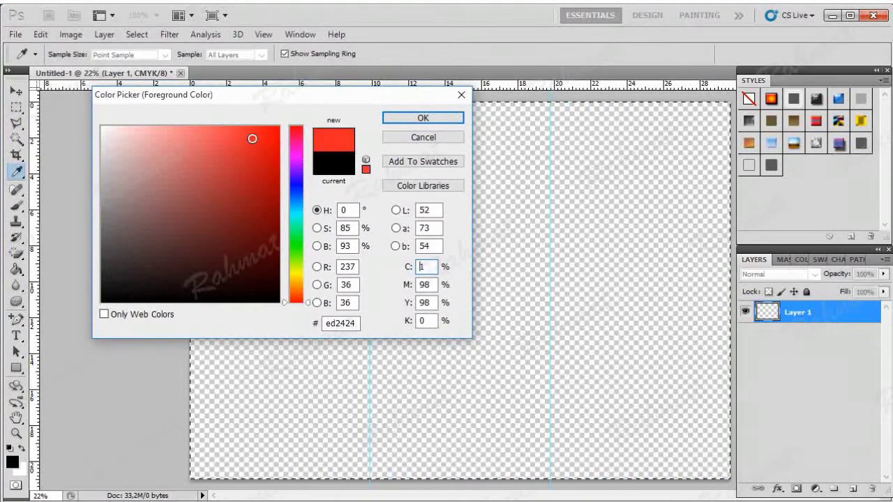
click(296, 178)
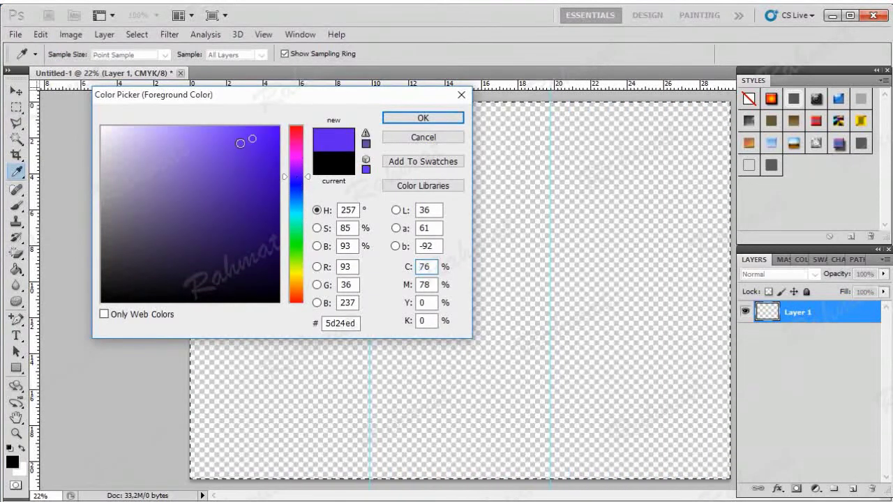
click(423, 117)
key(m)
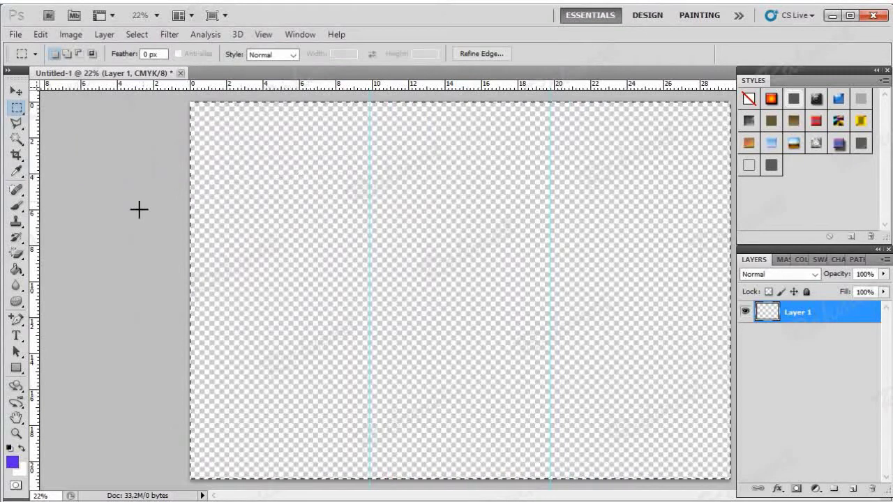
Fill the canvas with purple-blue using the Paint Bucket, then deselect
click(17, 270)
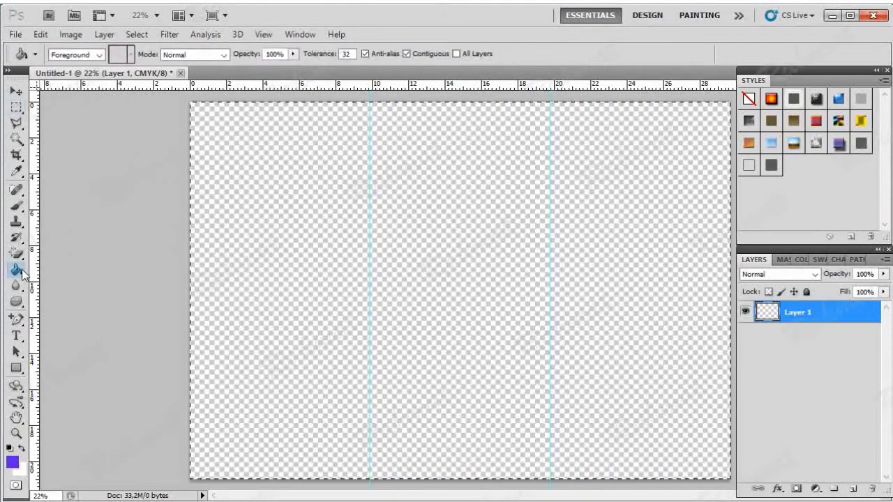
click(67, 282)
click(333, 225)
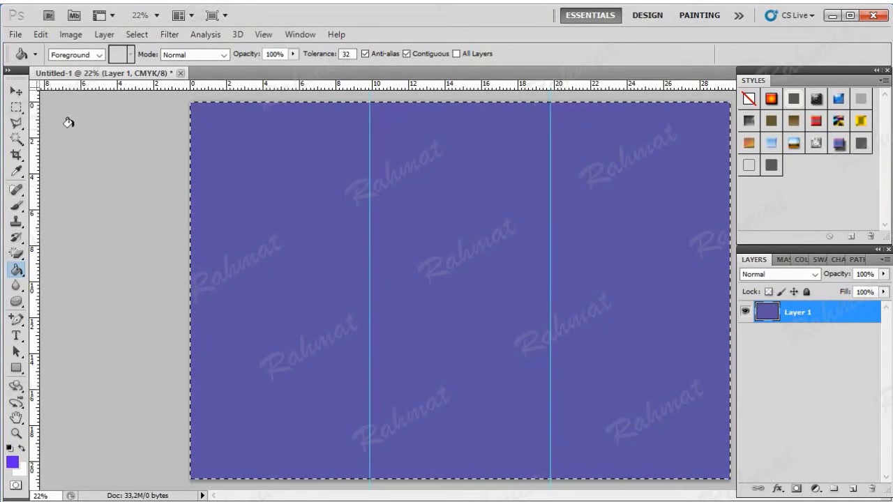
click(22, 112)
click(116, 143)
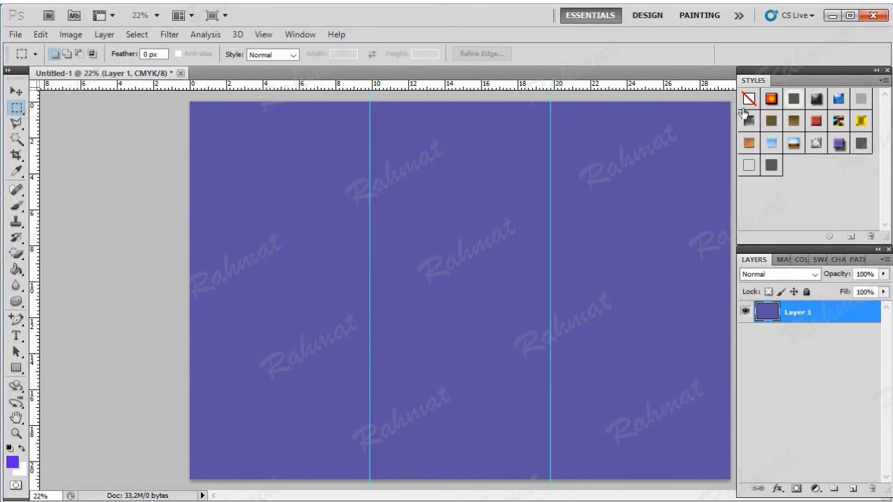
Apply the light-blue gradient bevel style from the Styles panel to Layer 1
click(770, 143)
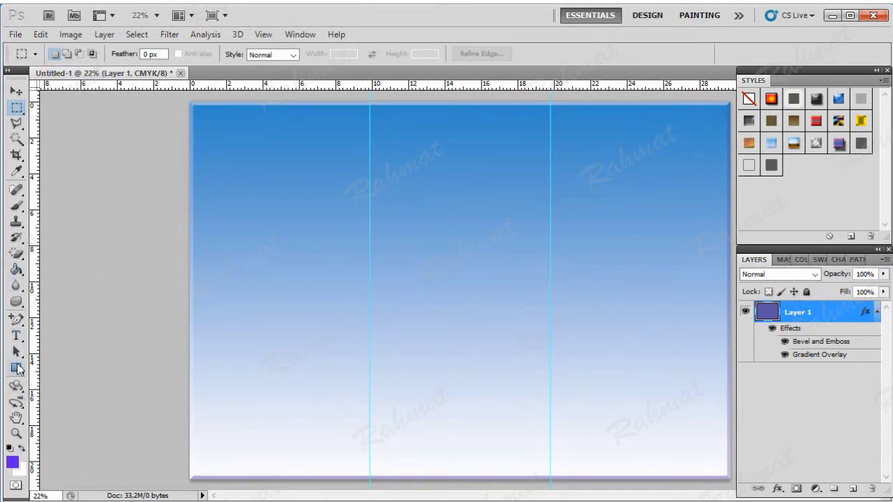
click(17, 371)
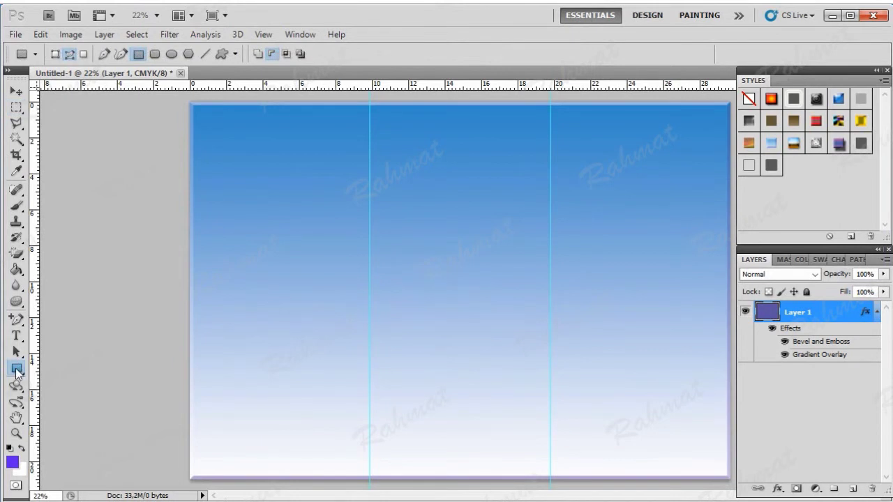
Draw a rounded-rectangle shape layer in the top-left panel using Shape Layers mode
click(17, 372)
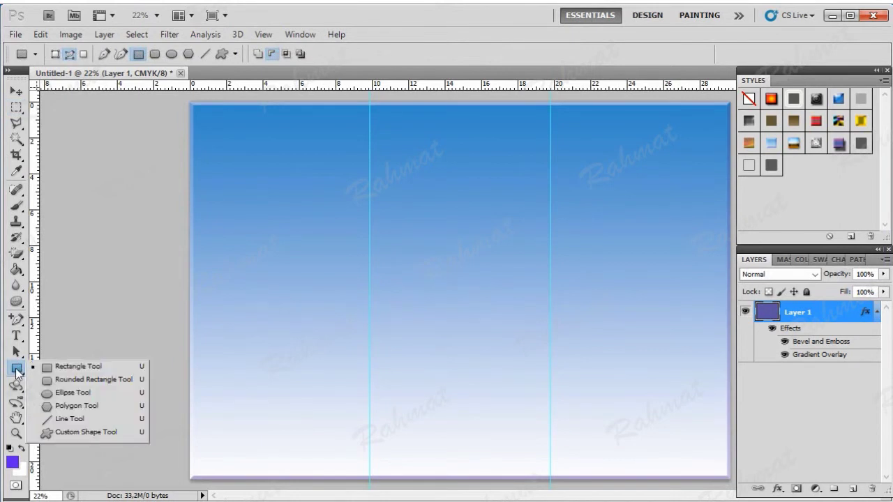
click(70, 379)
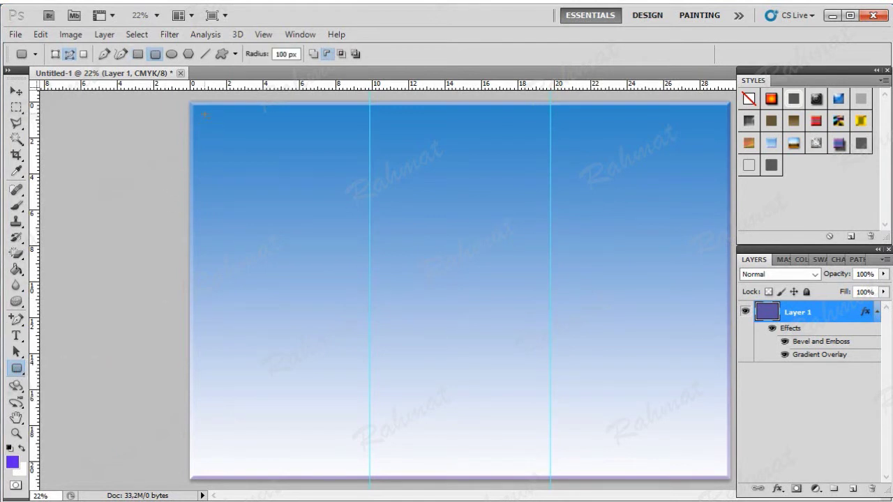
drag(294, 224, 359, 261)
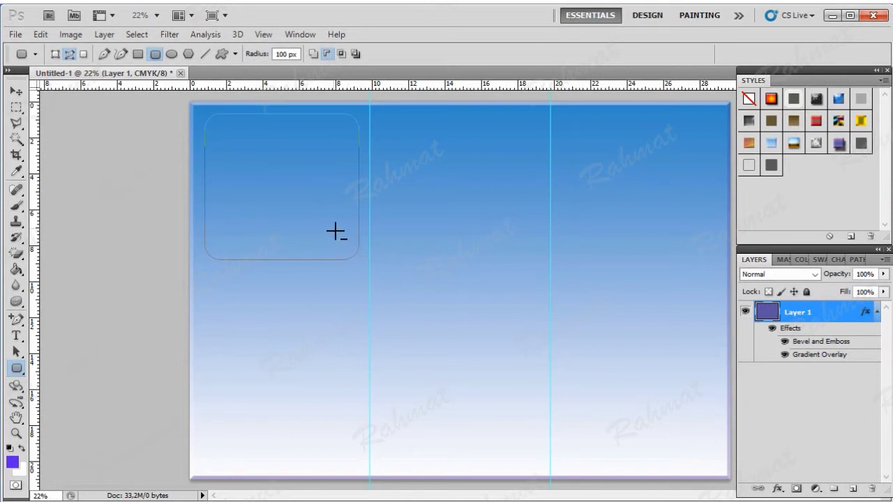
click(41, 34)
click(49, 49)
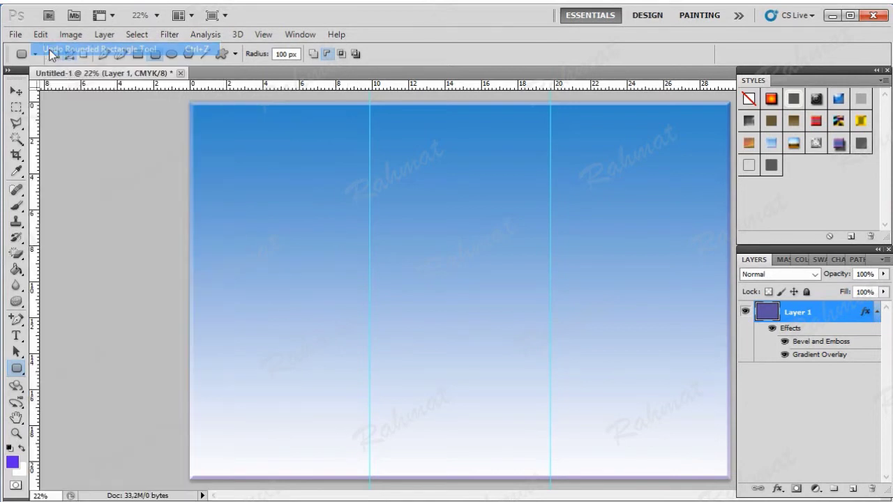
click(55, 54)
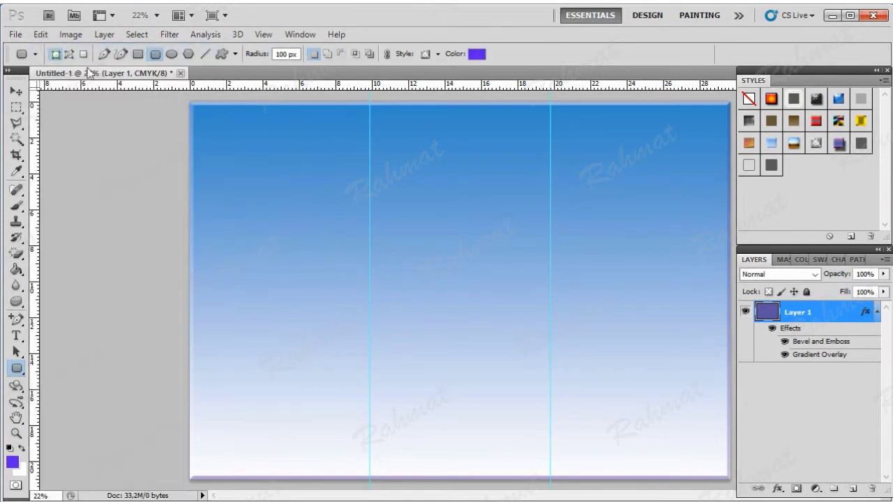
drag(269, 210, 361, 261)
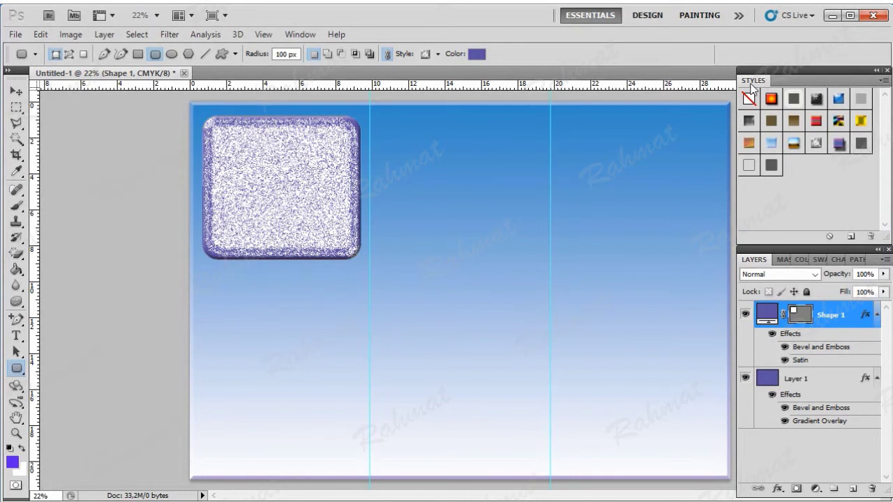
Reset styles, strip Shape 1's effects, and change its fill to muted red a3525d
click(882, 81)
click(850, 203)
click(748, 98)
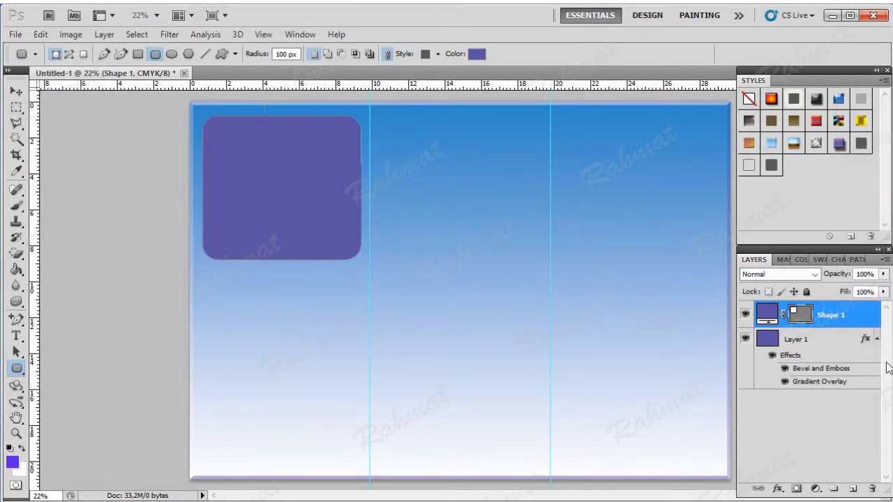
double_click(771, 314)
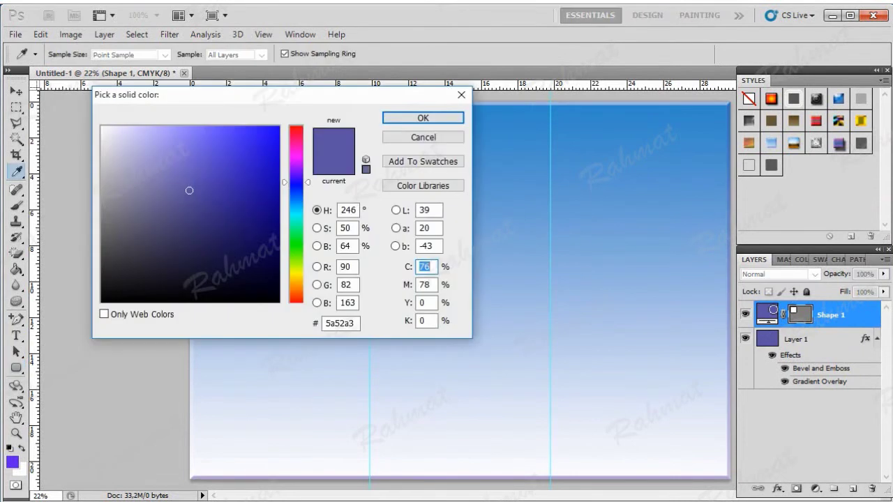
drag(307, 158, 301, 130)
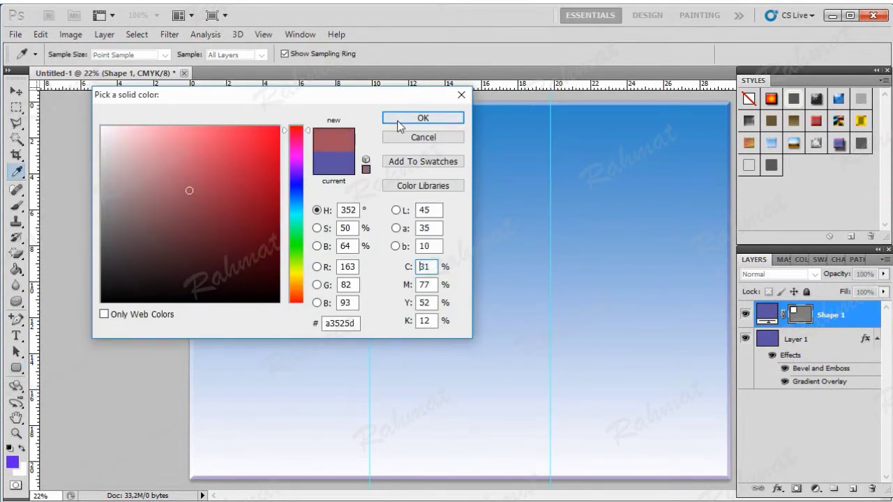
click(423, 117)
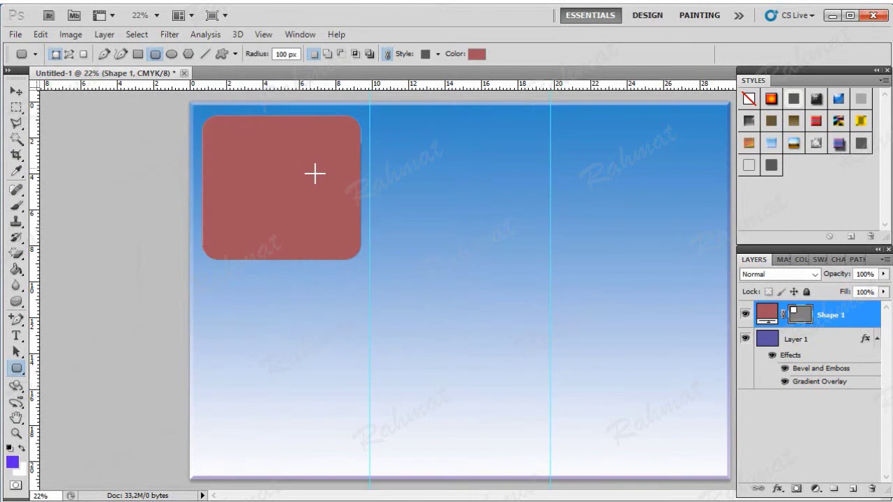
Load the Text Effects 2 styles and apply the glass style to Shape 1
click(882, 83)
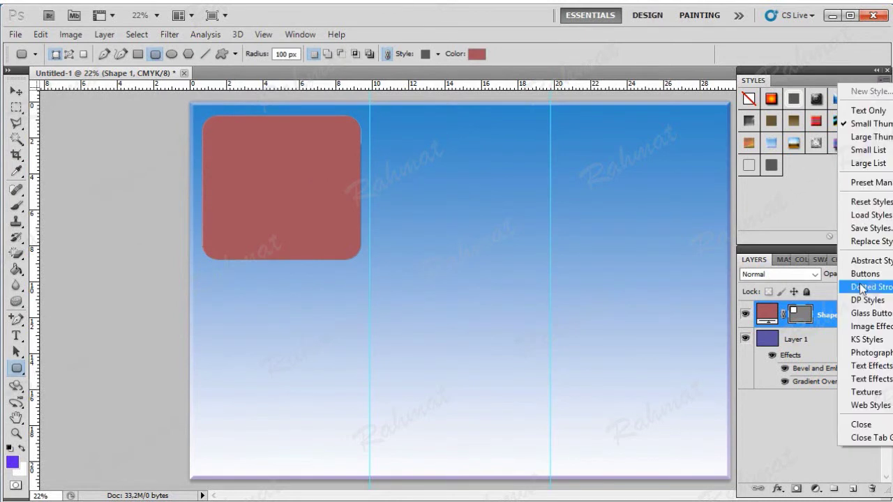
click(865, 378)
click(385, 209)
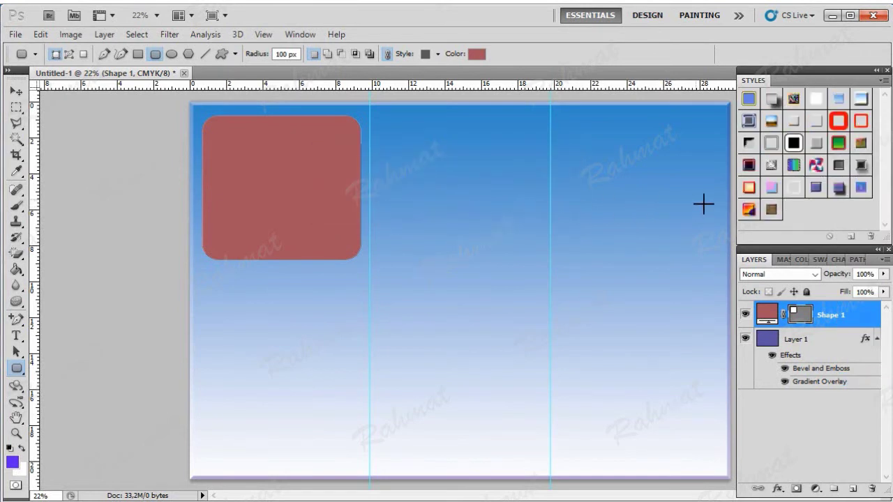
click(815, 126)
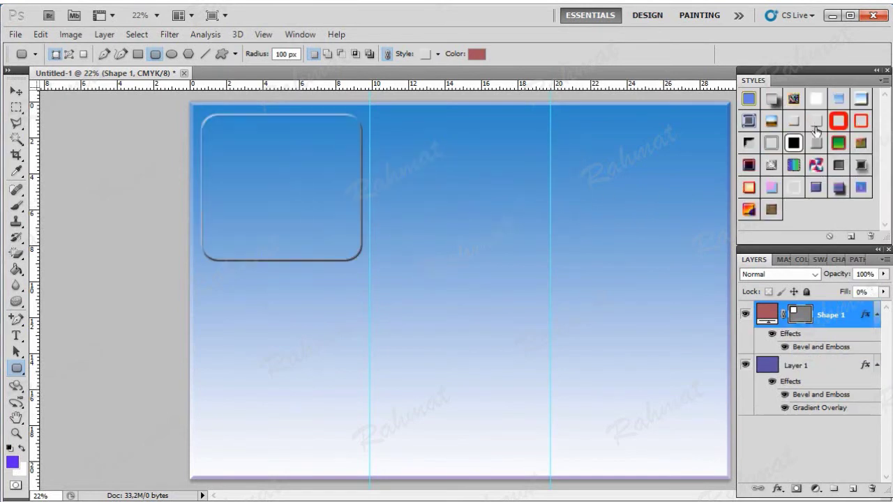
Set Shape 1's bevel to Outer Bevel with a new gloss contour, depth 1, size 3
double_click(808, 348)
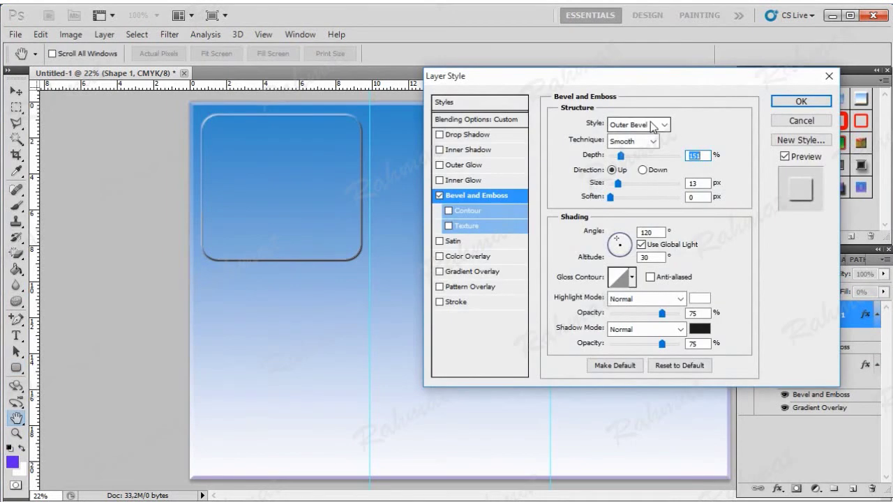
click(631, 276)
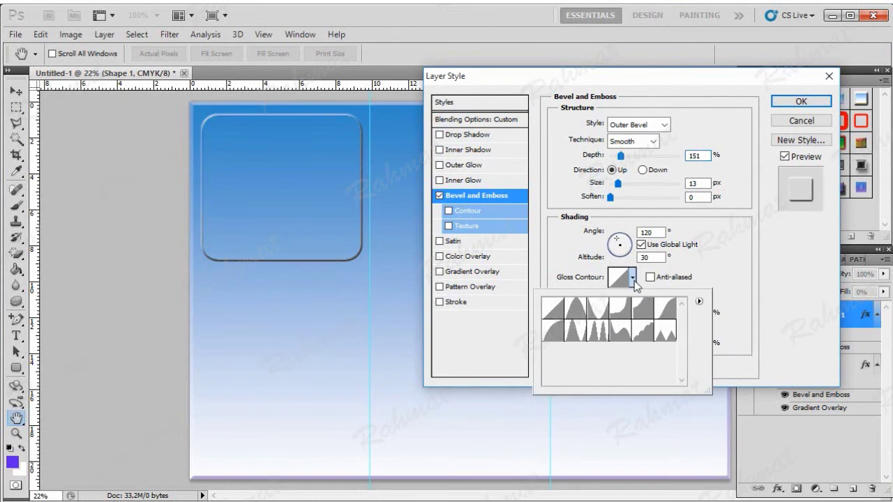
click(661, 309)
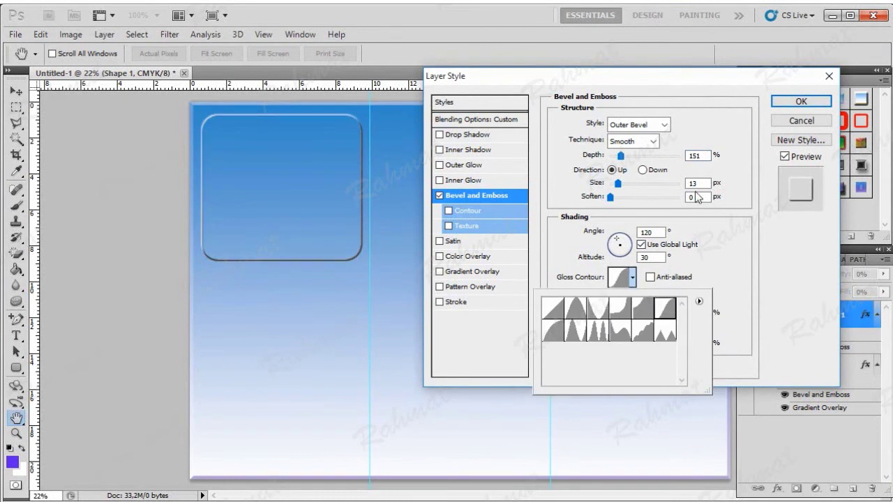
click(667, 150)
text(1)
key(Tab)
key(Tab)
key(shift+Tab)
text(3)
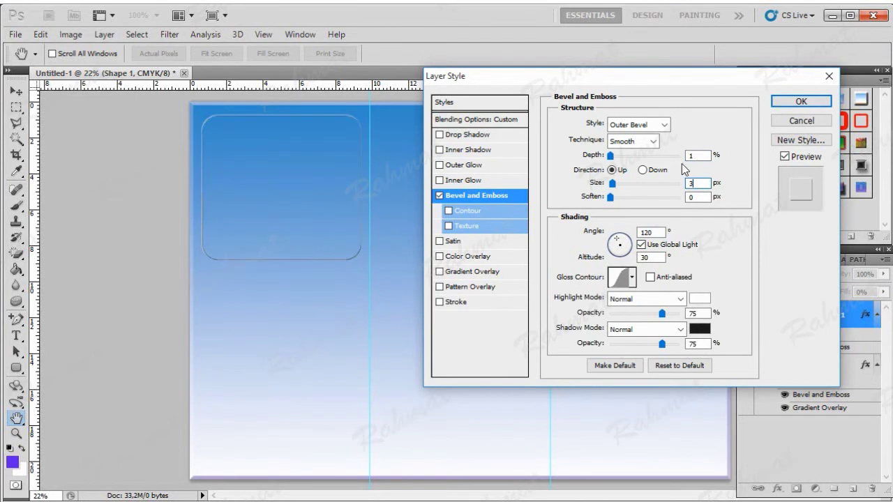
click(778, 102)
click(809, 372)
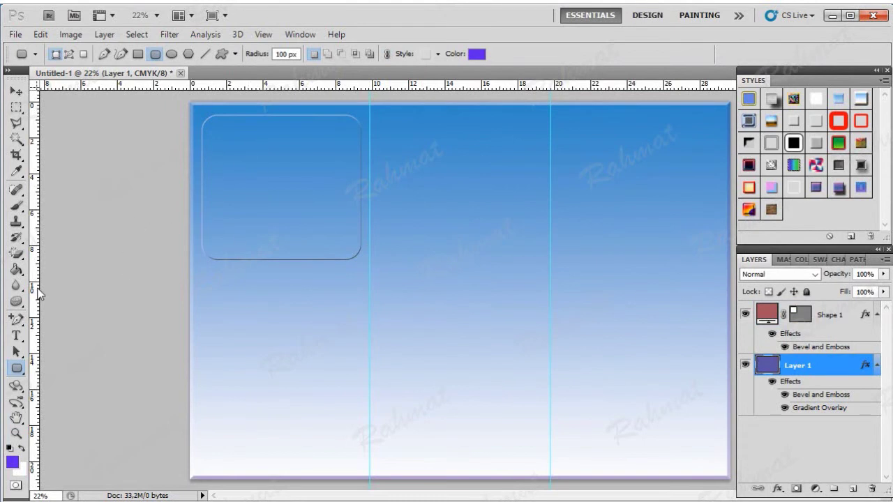
Type an 'Agenda :' text layer near the top of the middle panel and select the line
click(20, 334)
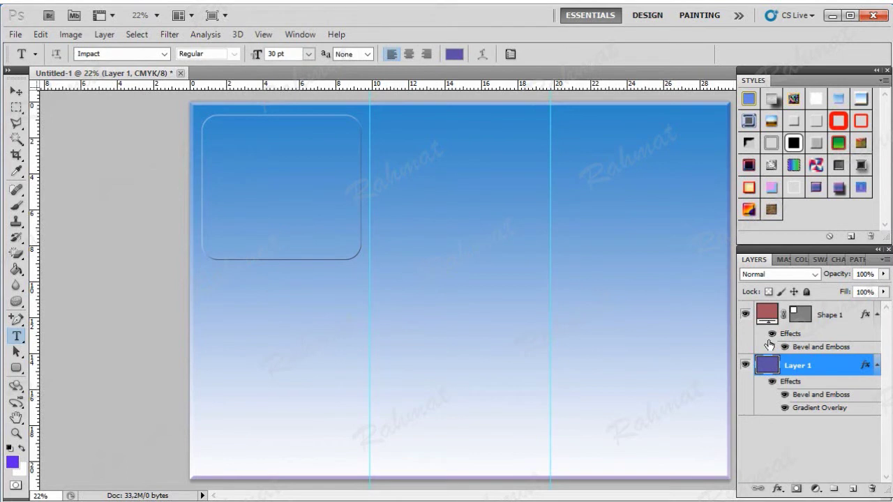
click(821, 316)
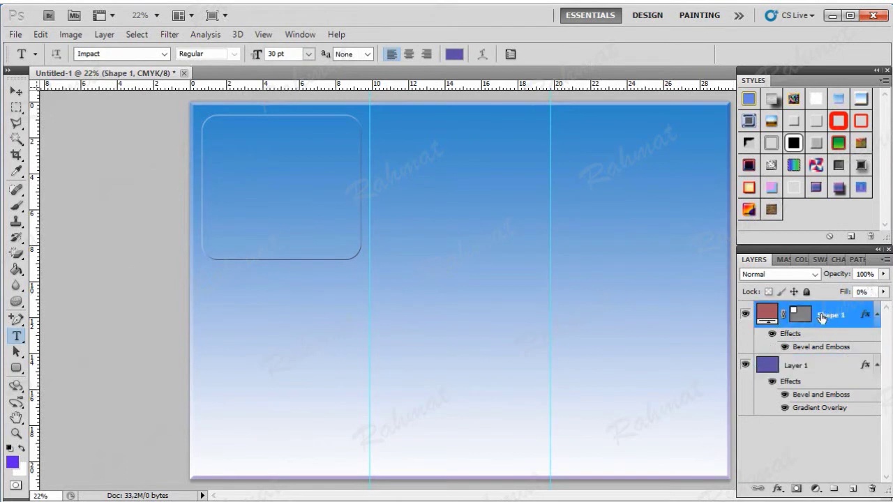
click(418, 160)
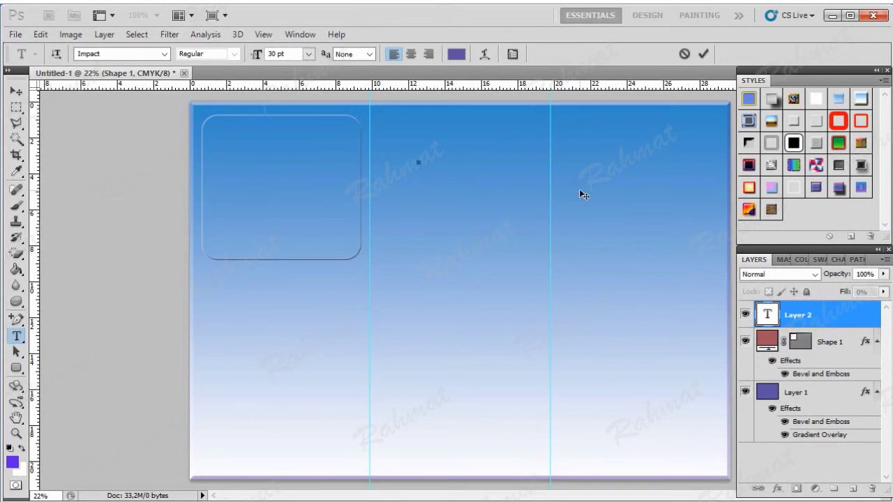
text(Agenda)
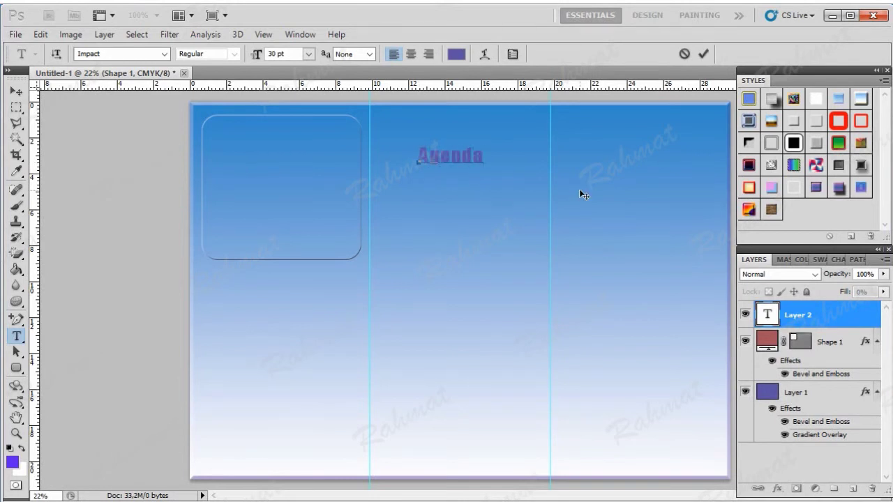
text( :)
triple_click(447, 156)
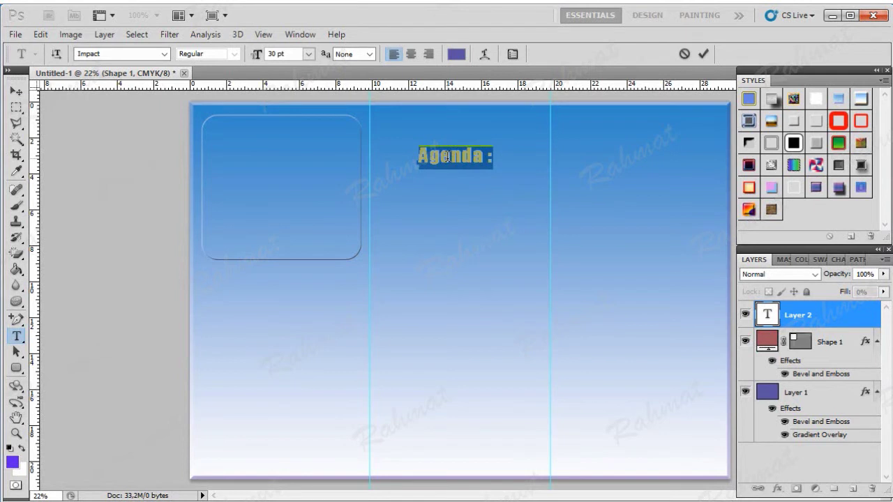
Change the Agenda heading's font to Calibri
click(165, 54)
scroll(175, 97, up, 6)
scroll(175, 97, up, 6)
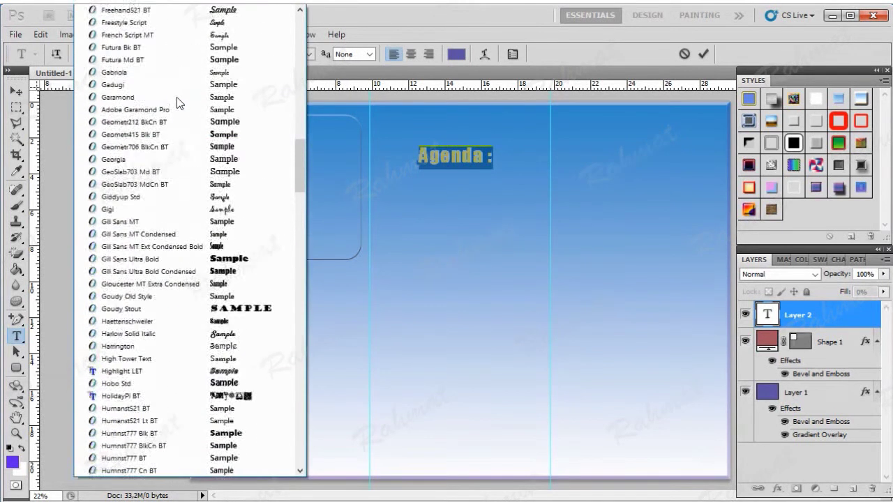
drag(300, 151, 298, 34)
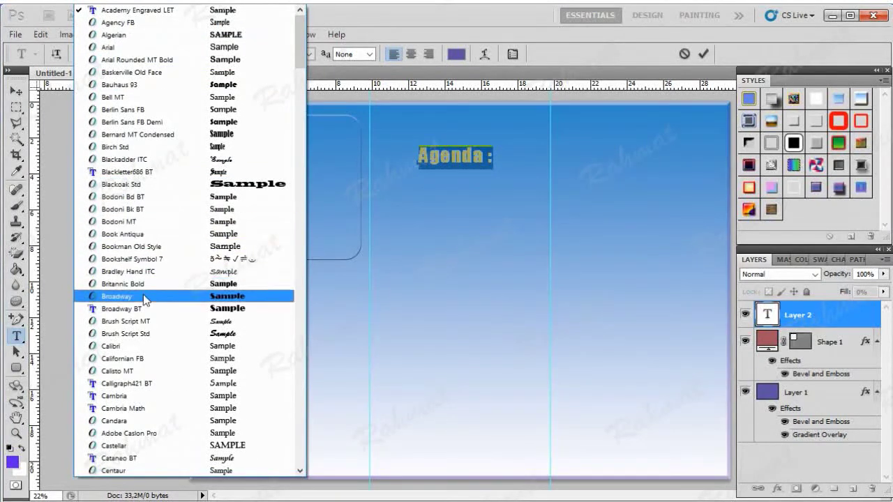
click(142, 346)
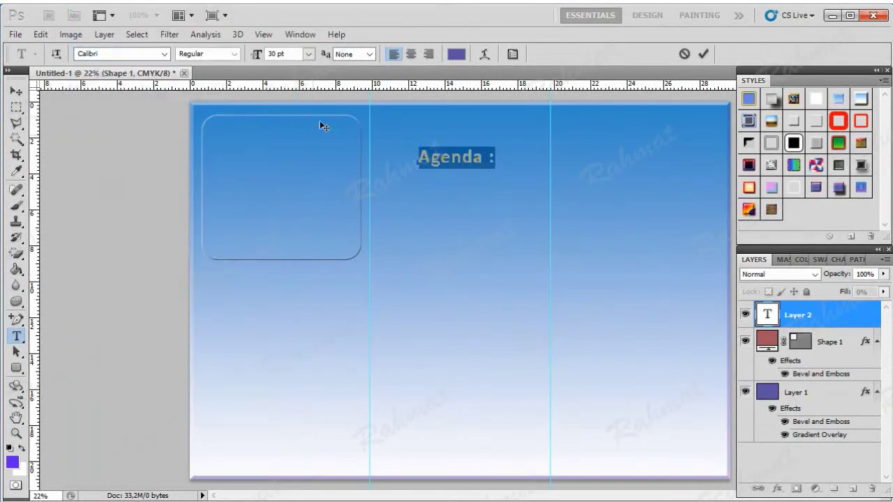
Colour the Agenda heading bright green and commit the text layer
click(455, 55)
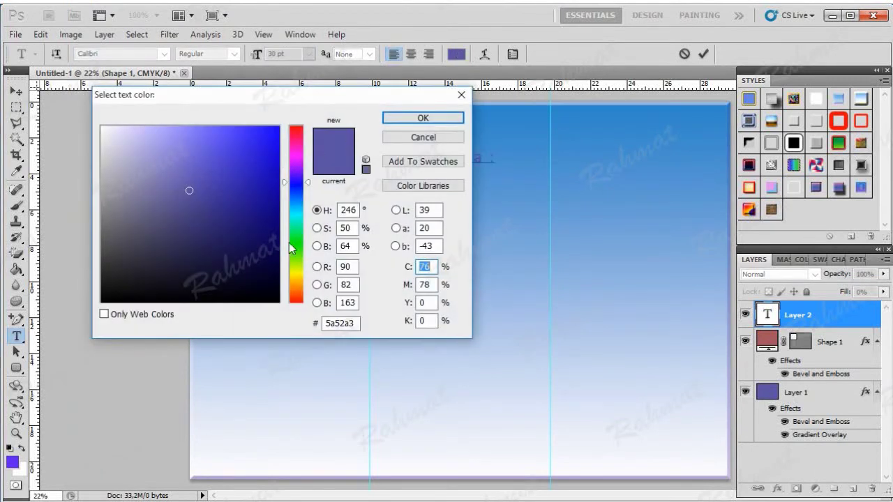
click(296, 233)
click(244, 142)
click(429, 118)
click(472, 158)
double_click(483, 160)
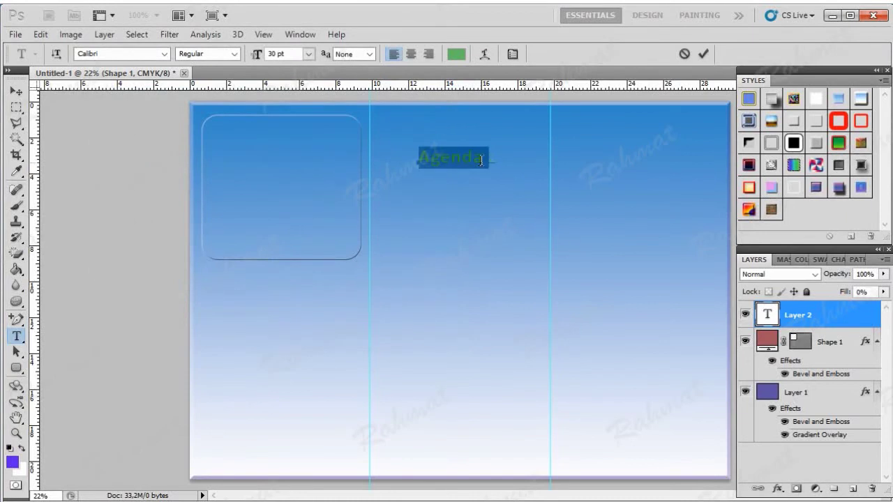
click(883, 80)
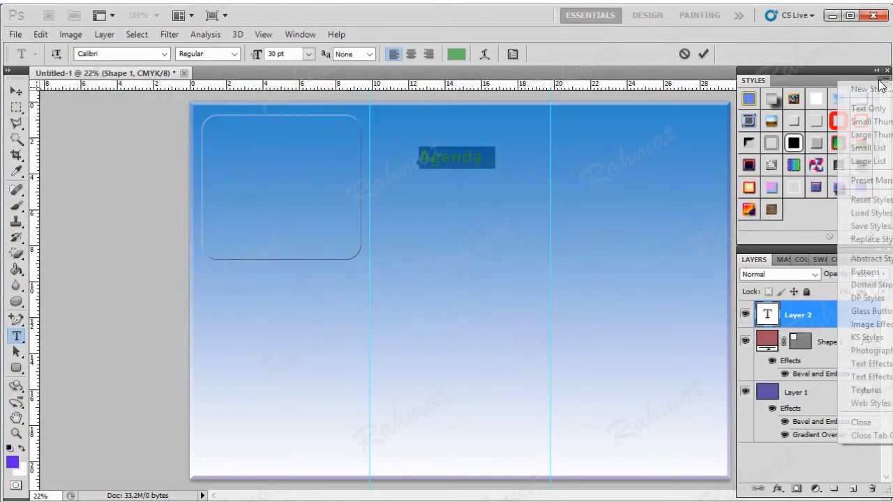
click(15, 108)
click(15, 91)
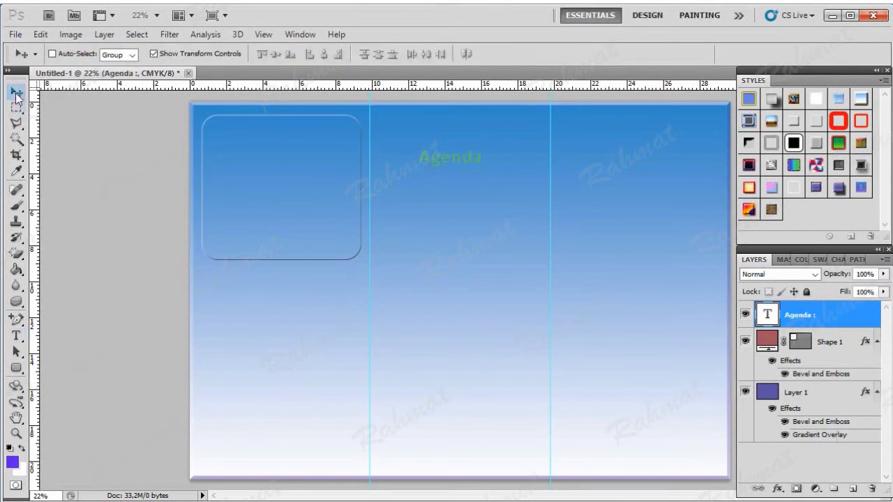
Load the Text Effects style set and apply a gradient-and-stroke style to the heading
click(883, 80)
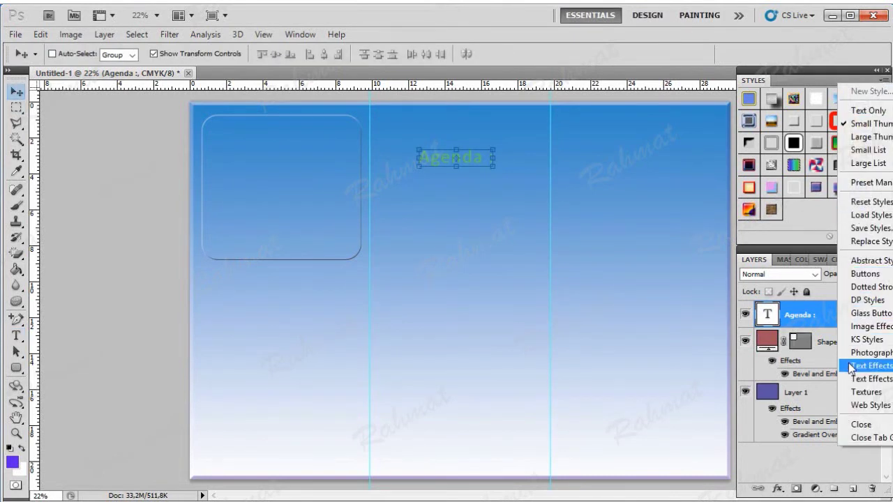
click(865, 379)
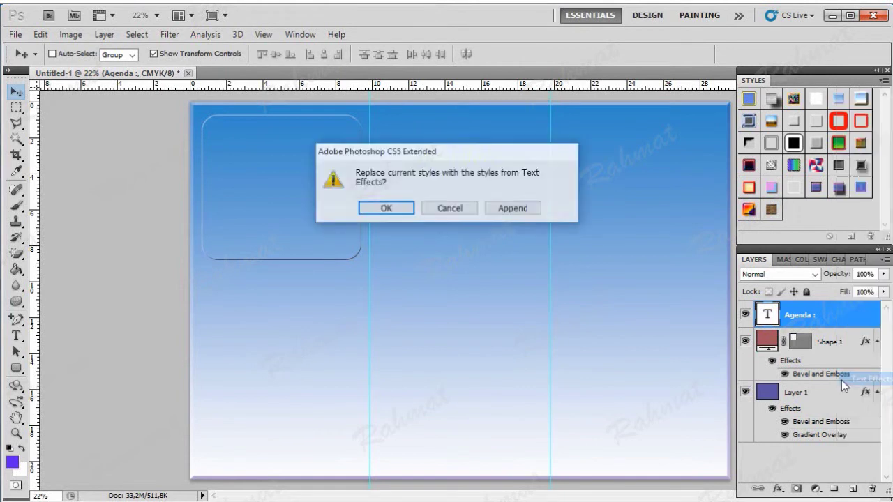
click(385, 216)
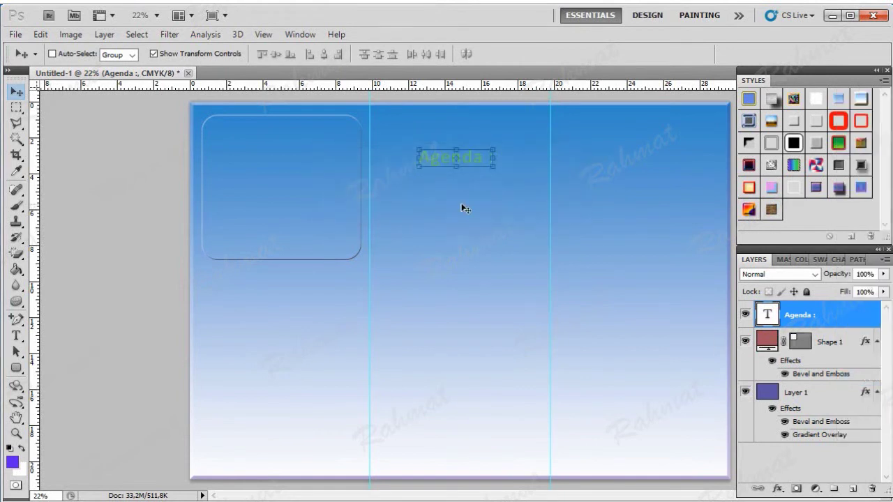
click(751, 105)
Position the Agenda heading in the glass frame's top-left corner
drag(476, 157, 274, 132)
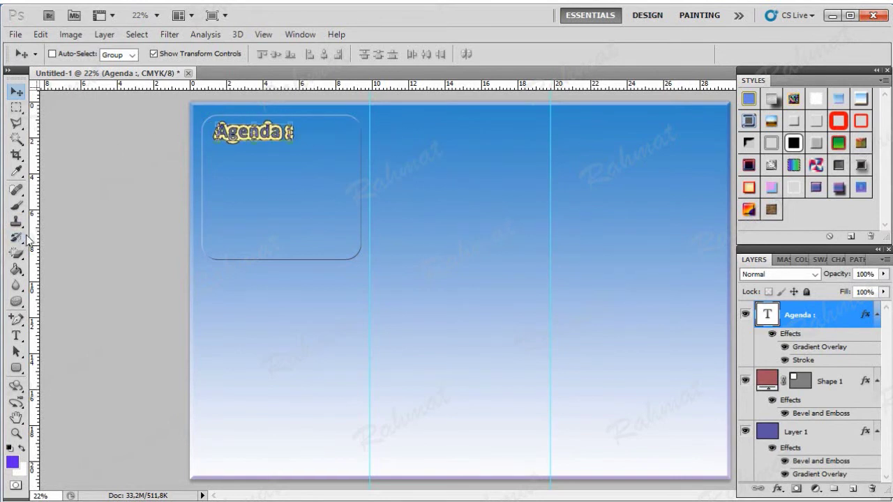
key(shift+Left)
key(shift+Up)
key(shift+Left)
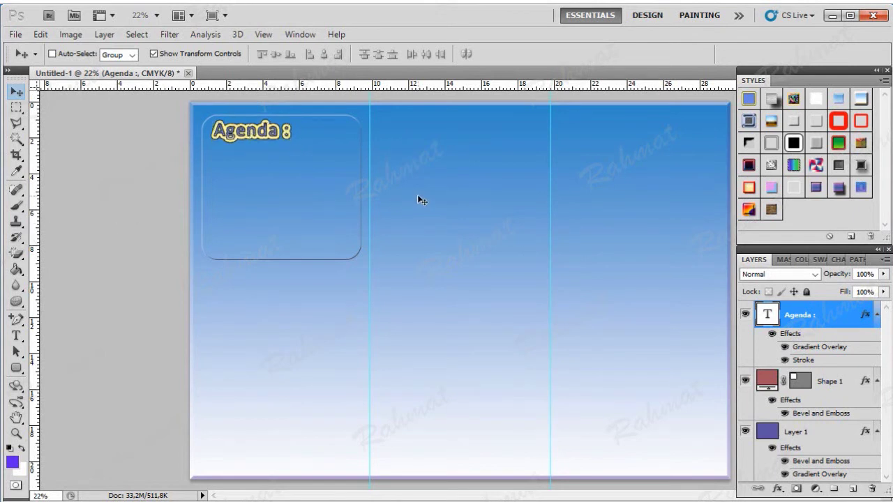
key(Left)
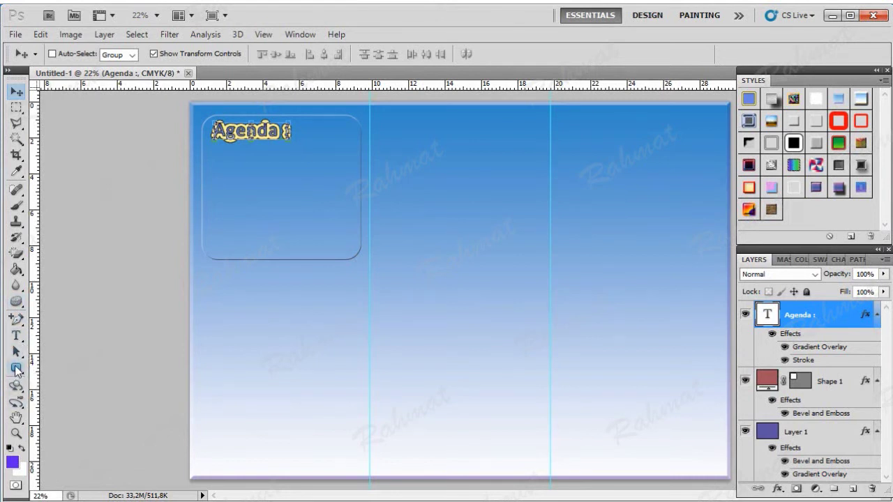
Draw a small arrow custom shape just below the Agenda heading
click(16, 368)
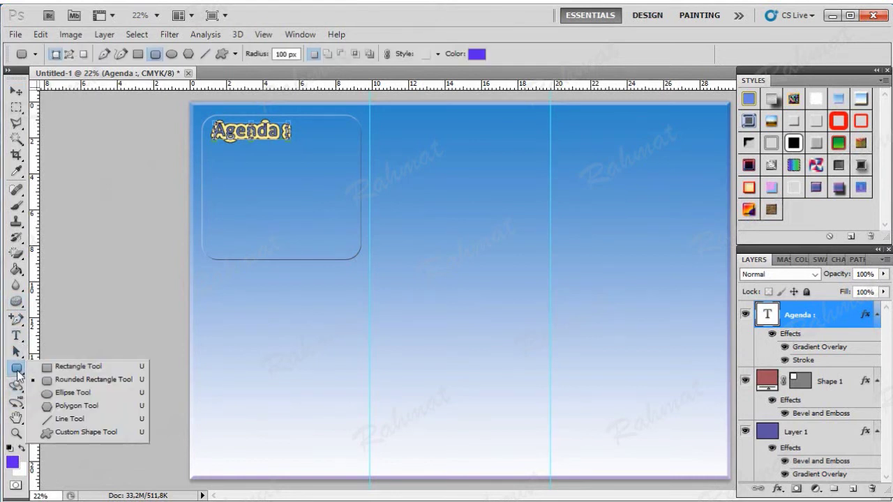
click(76, 430)
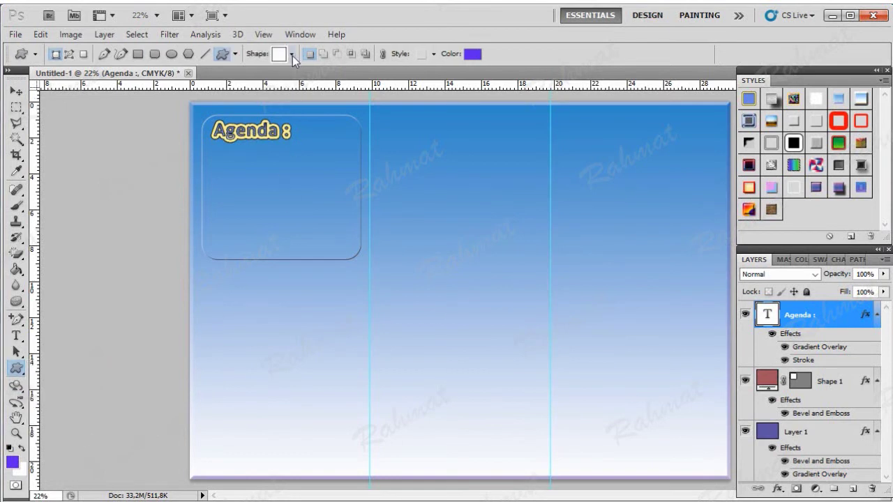
click(292, 55)
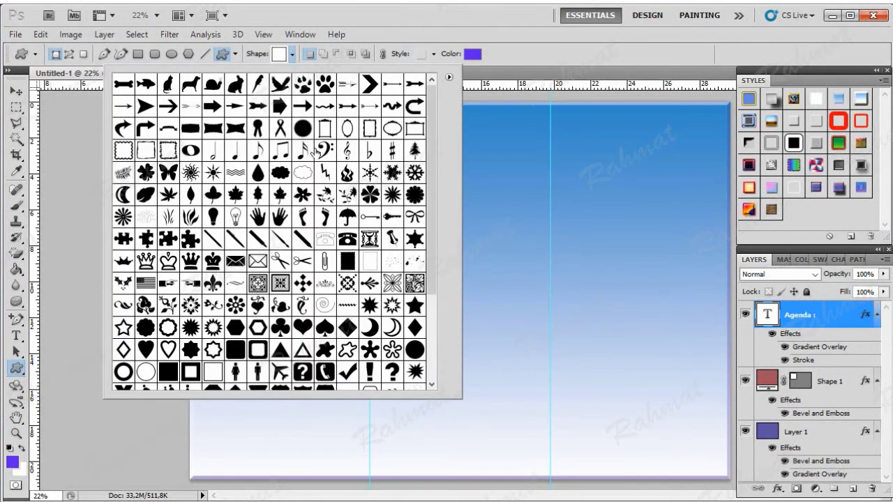
double_click(145, 106)
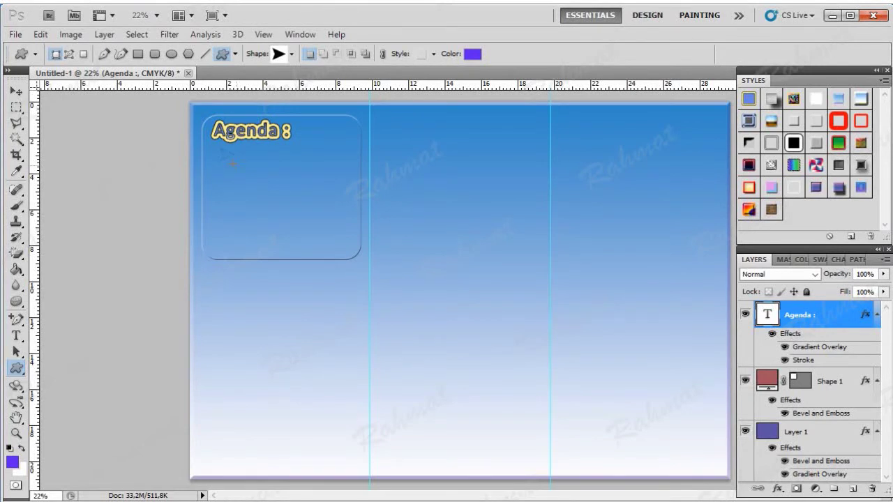
drag(231, 163, 233, 165)
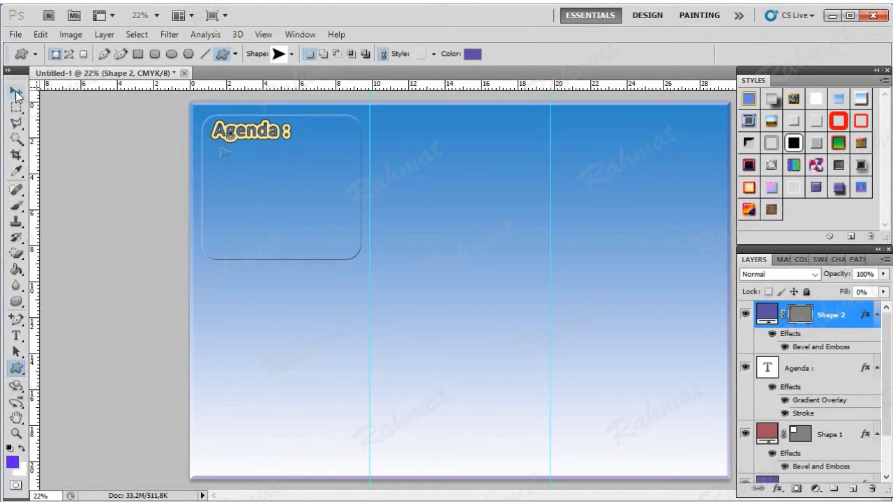
Nudge the arrow down and give it a reddish fill colour
click(16, 94)
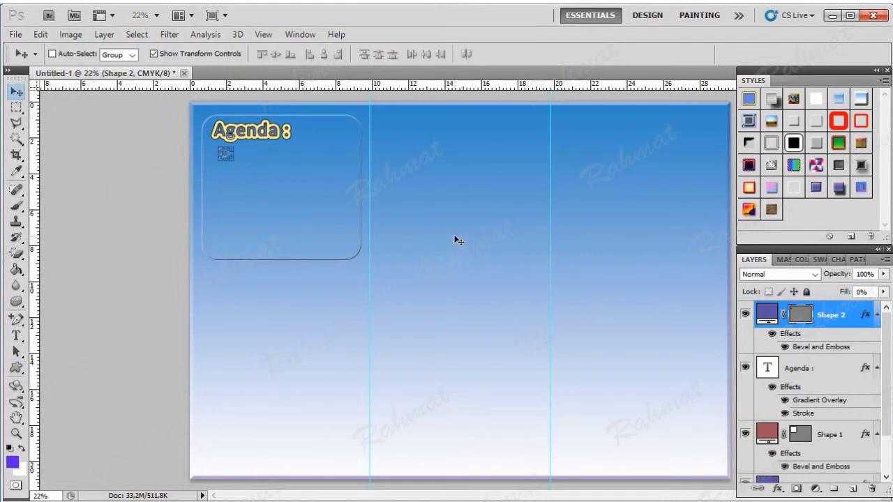
key(shift+Down)
key(shift+Down)
key(shift+Down)
key(shift+Down)
key(shift+Down)
key(shift+Down)
key(shift+Down)
key(shift+Down)
key(shift+Down)
double_click(767, 313)
click(297, 135)
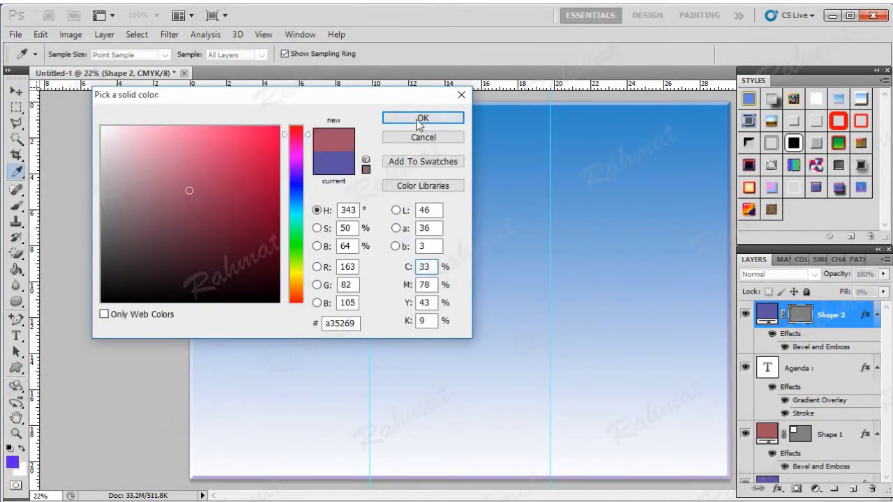
click(410, 122)
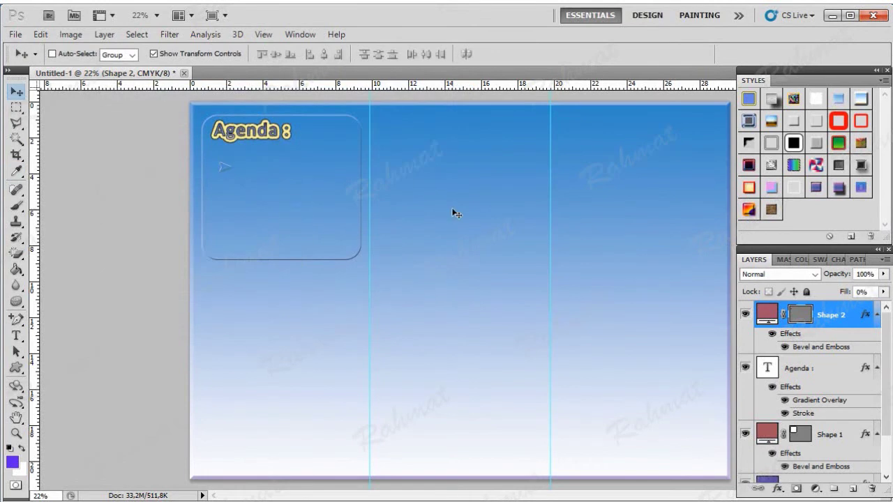
Restore the default Styles set and clear the arrow's existing effects
click(885, 80)
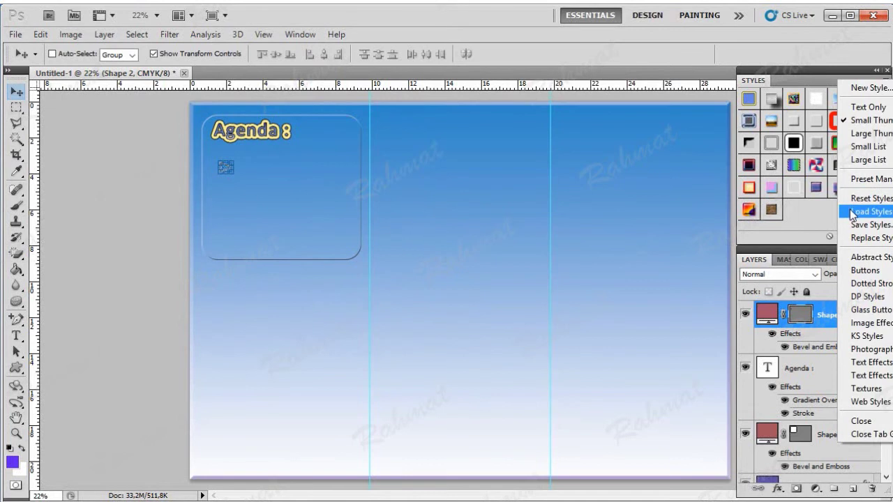
click(861, 199)
click(389, 208)
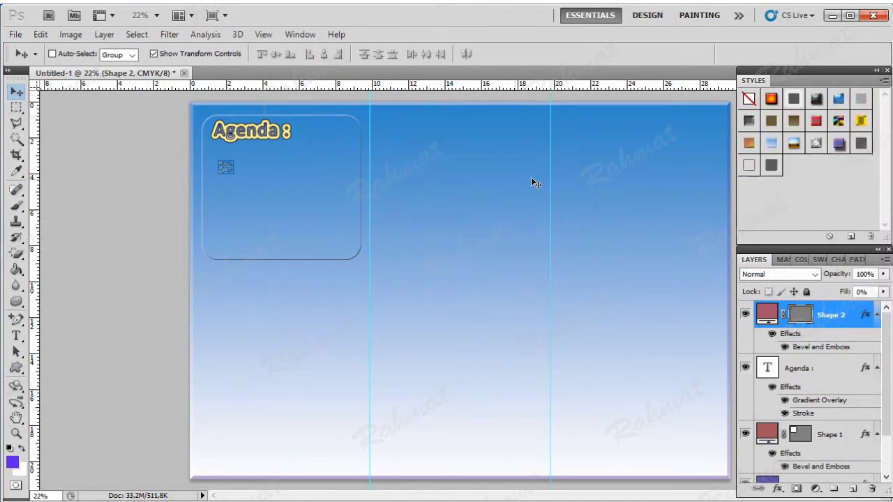
click(749, 99)
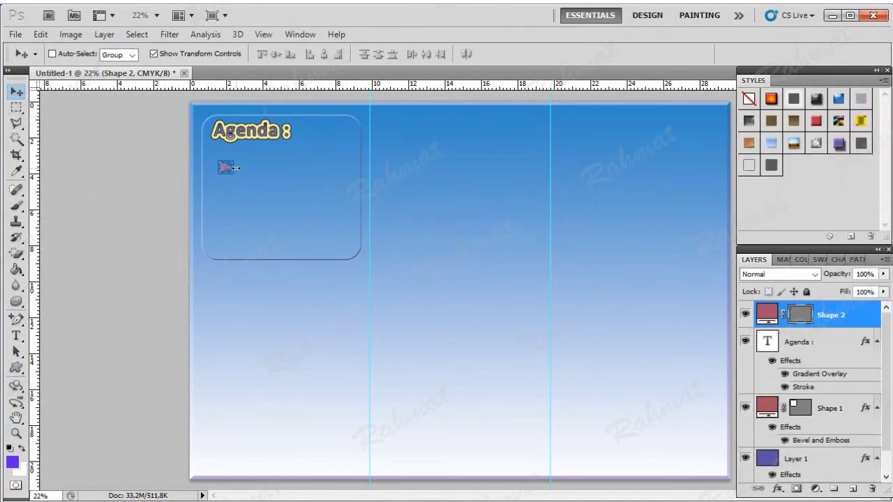
Fill the arrow saturated green and apply a Bevel and Emboss plus Satin style
double_click(772, 319)
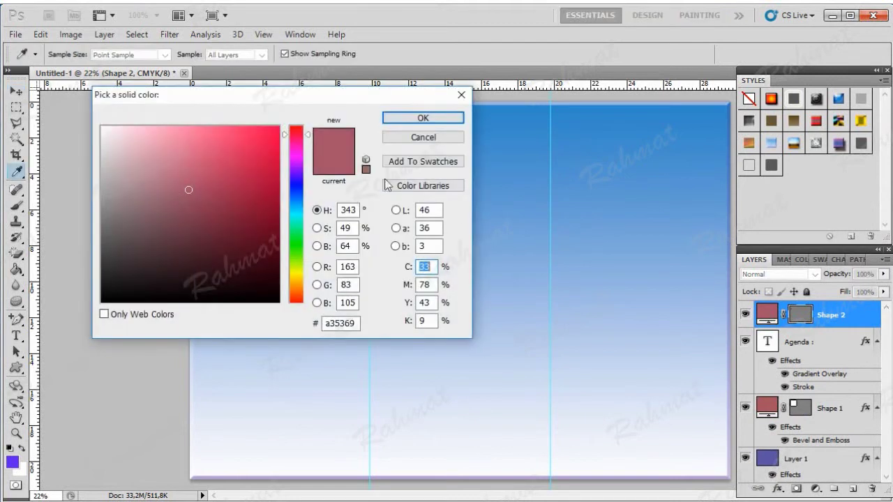
click(296, 231)
click(246, 144)
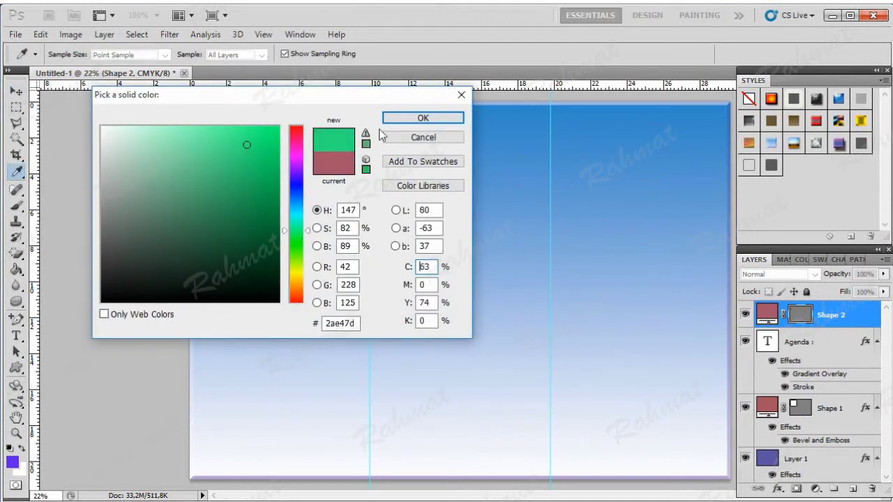
click(423, 117)
key(ctrl+h)
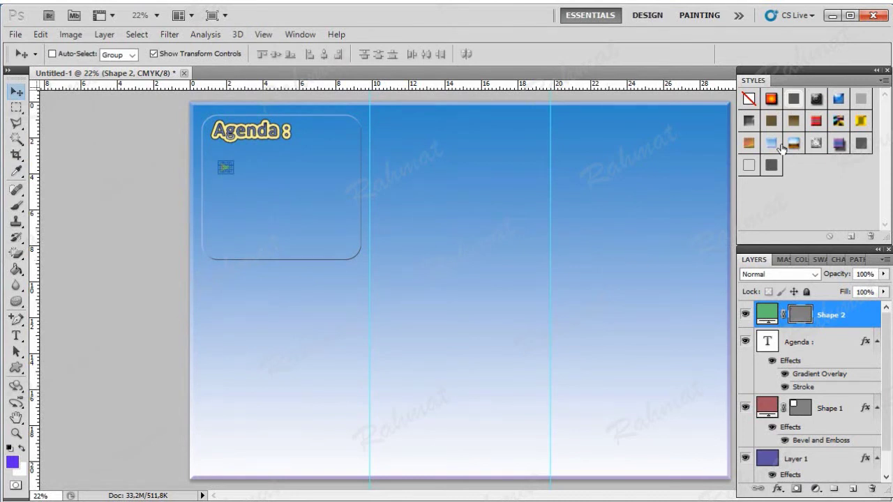
click(816, 144)
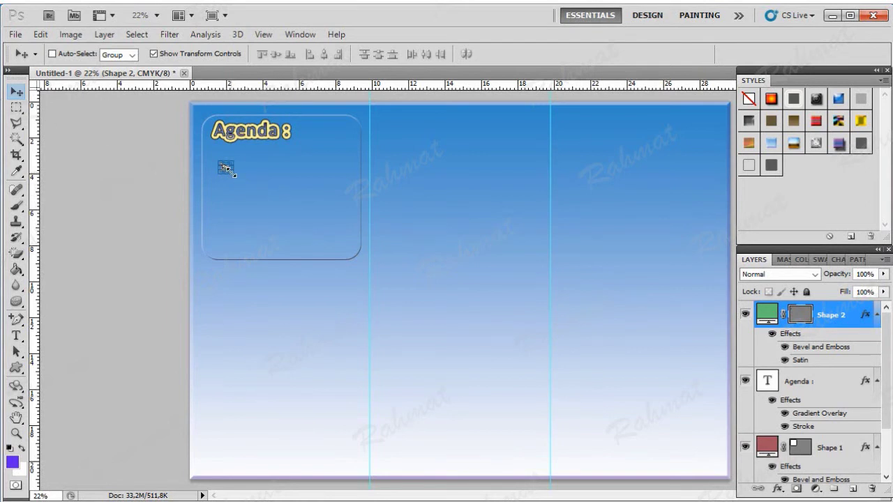
Enlarge the arrow by about a third and nudge it up and left beneath the heading
key(ctrl+t)
drag(227, 169, 230, 172)
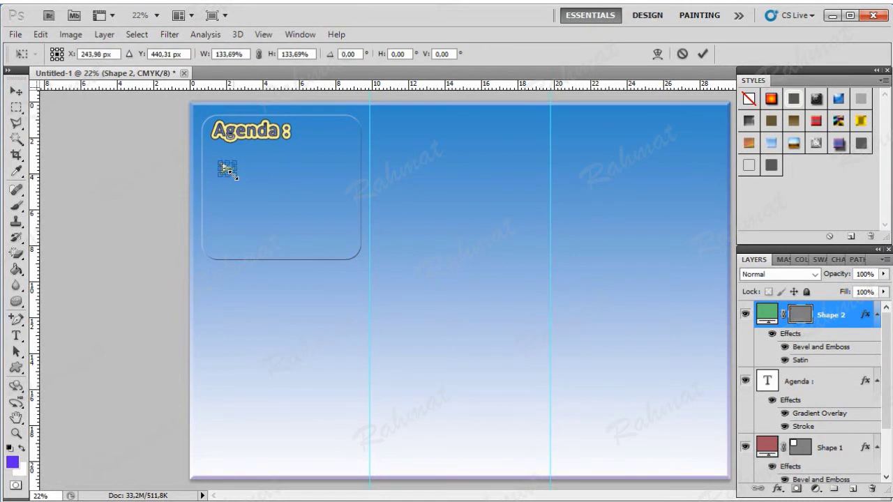
click(18, 92)
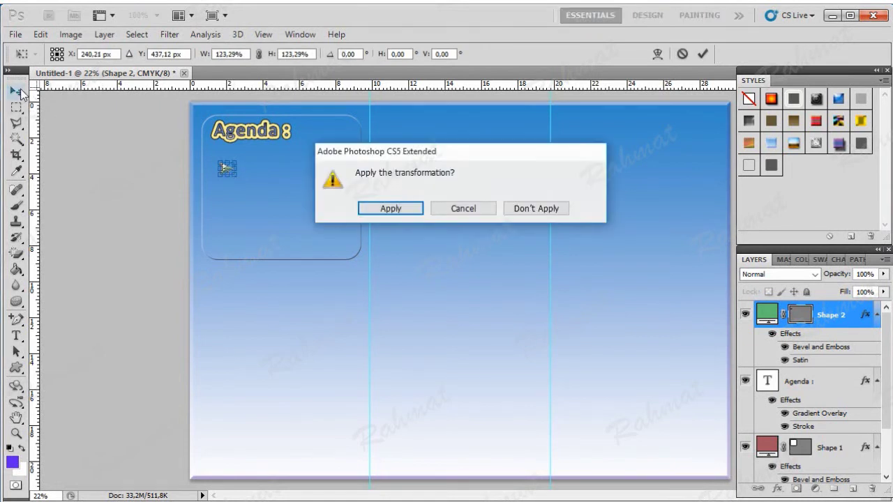
click(407, 216)
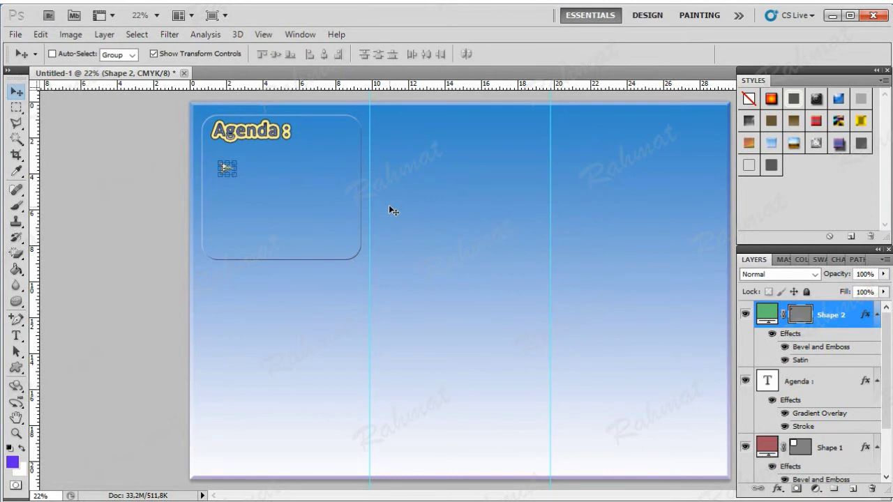
key(shift+Up)
key(shift+Up)
key(shift+Up)
key(shift+Up)
key(shift+Up)
key(shift+Up)
key(shift+Left)
key(shift+Left)
key(shift+Left)
key(shift+Left)
key(shift+Left)
key(shift+Up)
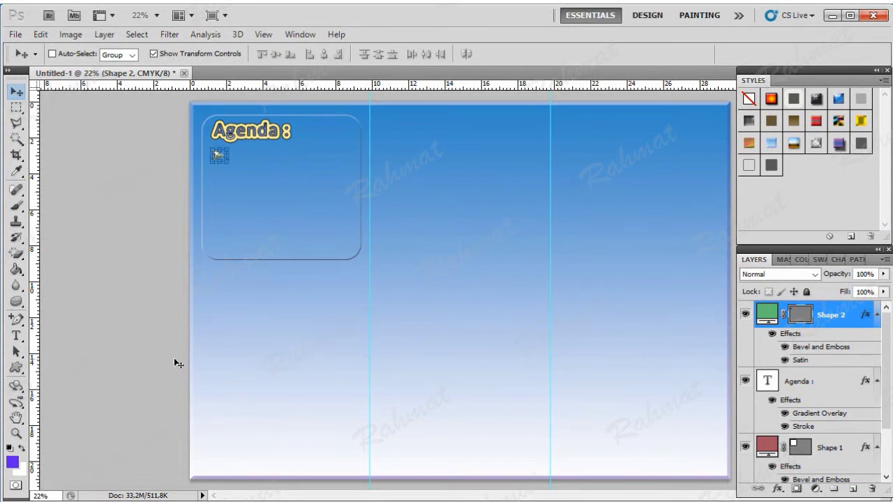
Type the list Kuta Beach, Pandawa Beach, Pura Tanah Lot, Jimbaran Beach in the middle panel
click(16, 336)
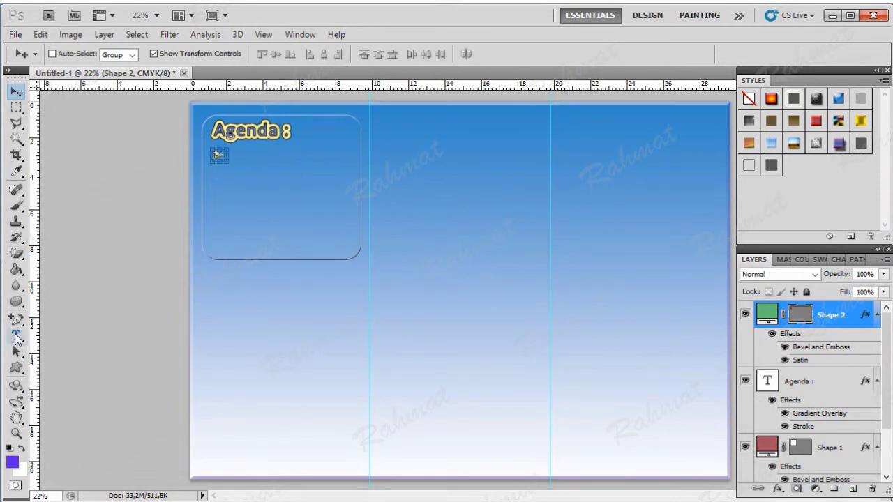
click(407, 155)
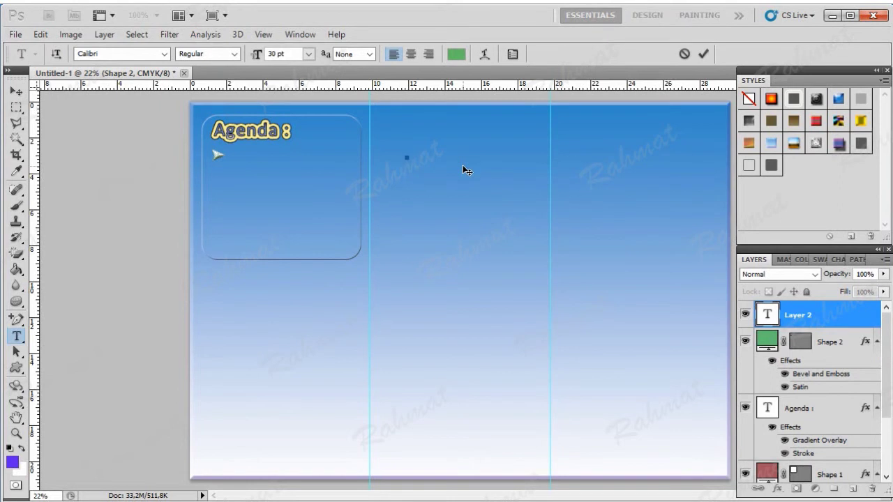
text(Kuta)
text( Beach)
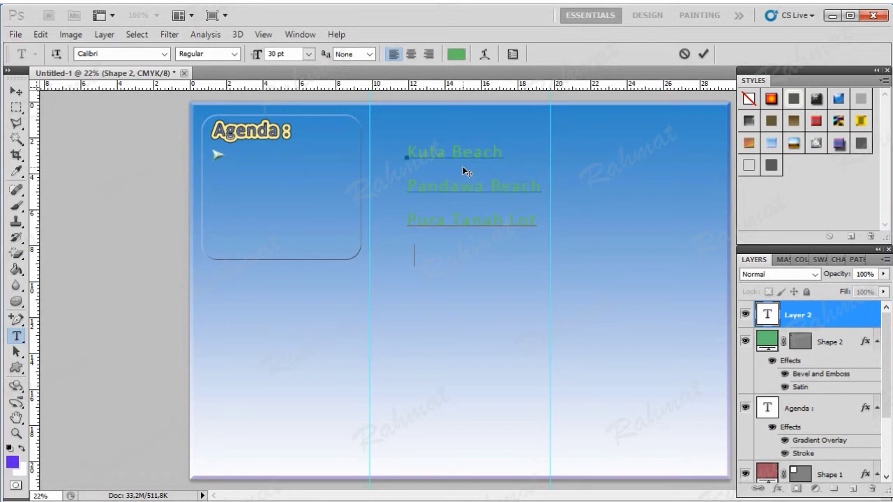
text(ba )
text(ea)
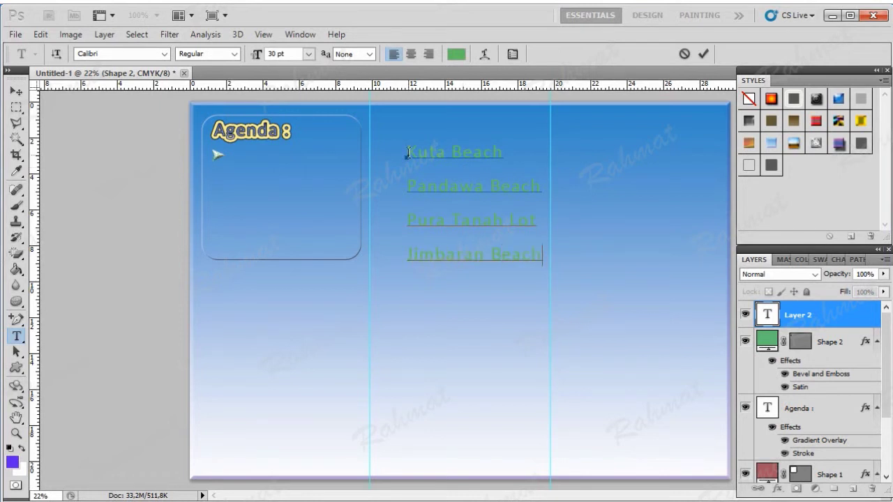
Make the four-line beach list black and commit it
drag(407, 152, 553, 257)
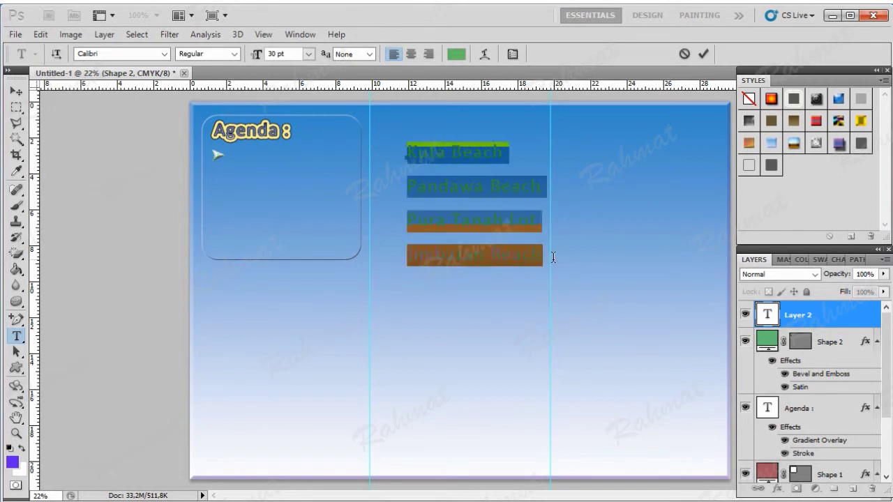
click(457, 54)
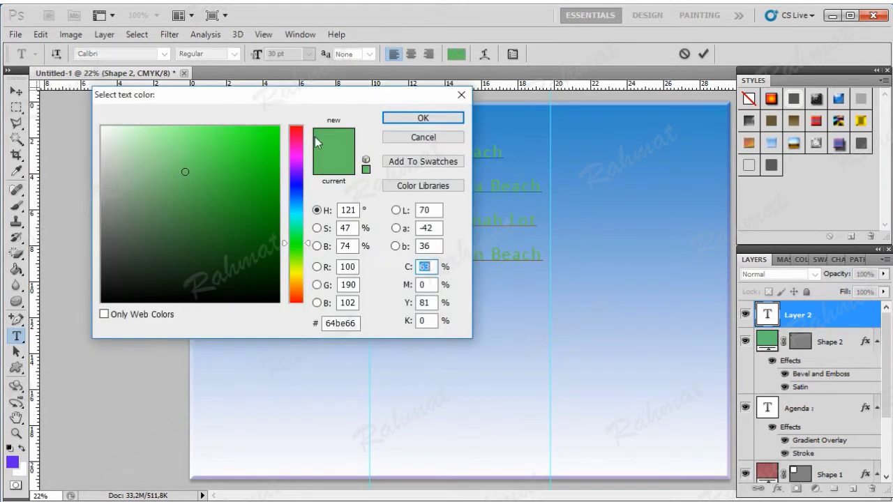
click(103, 301)
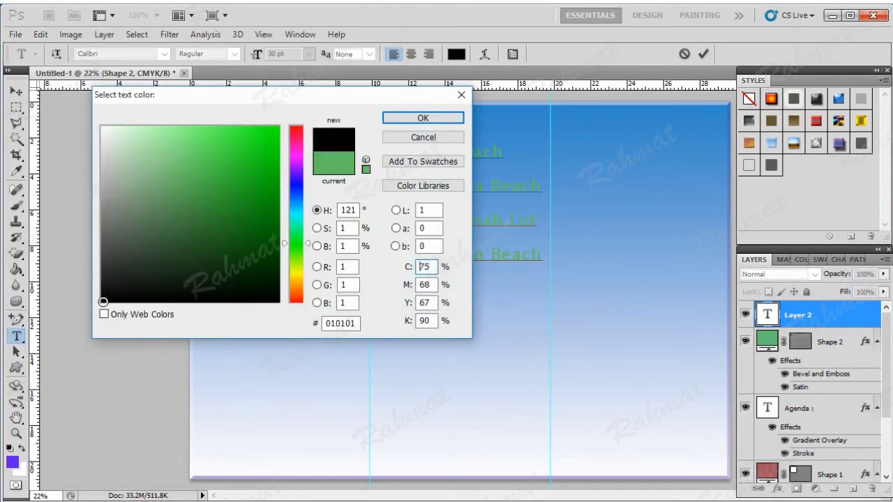
click(423, 120)
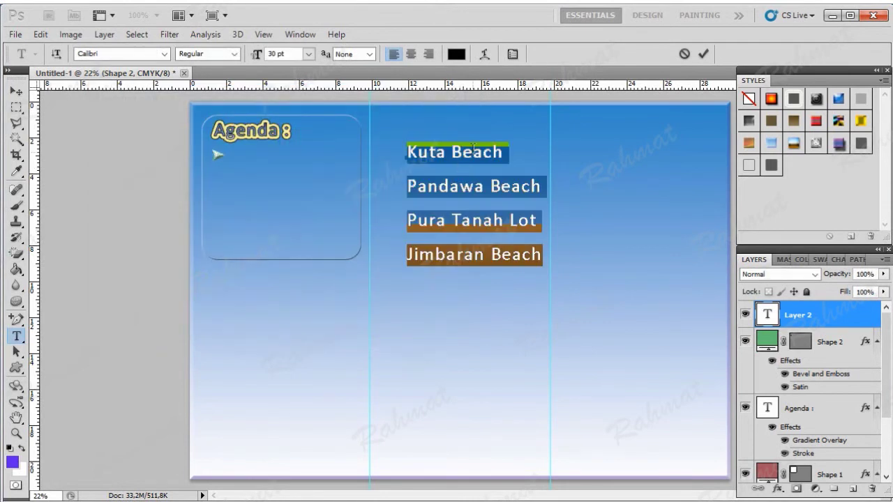
click(16, 92)
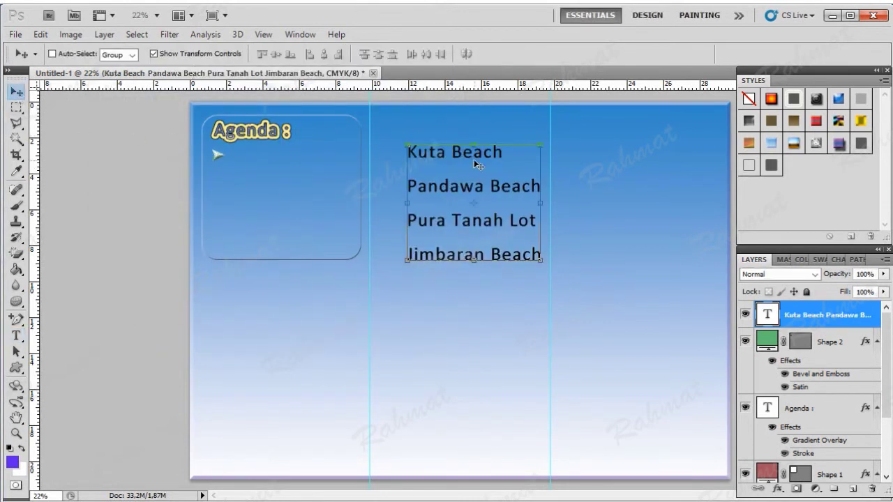
Move the beach list into the Agenda frame and adjust its paragraph spacing
drag(476, 158, 307, 163)
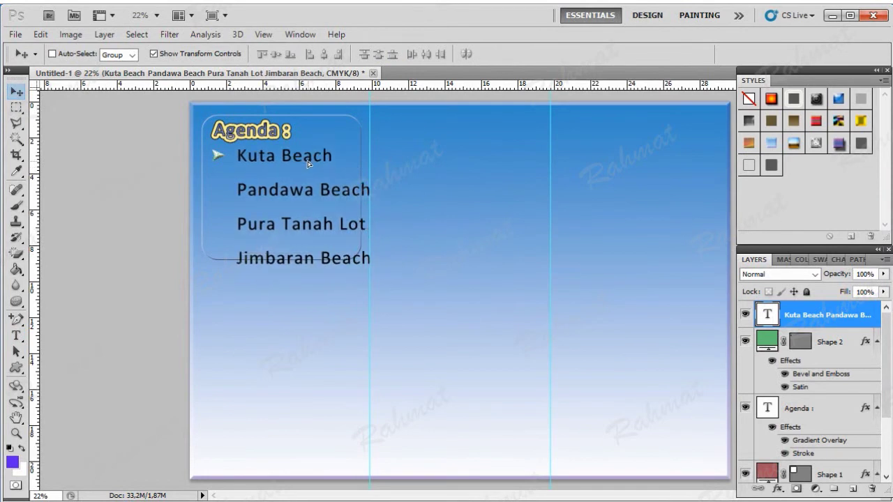
drag(308, 163, 301, 163)
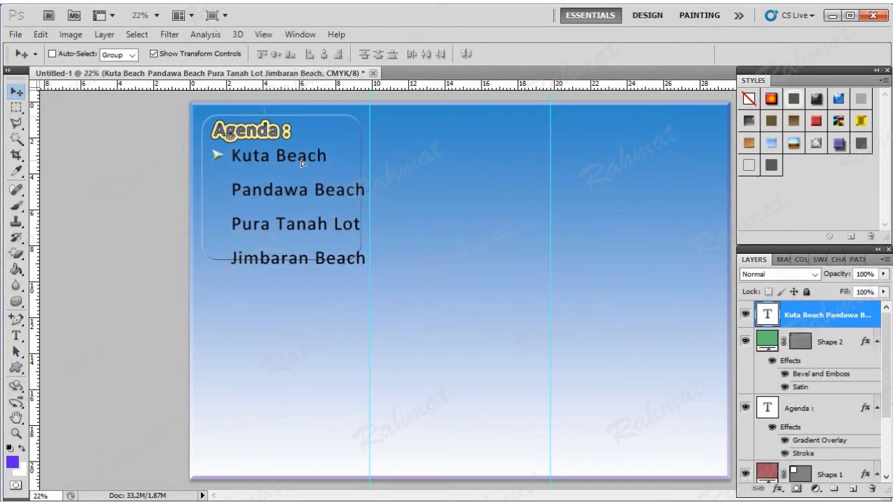
click(16, 338)
click(237, 155)
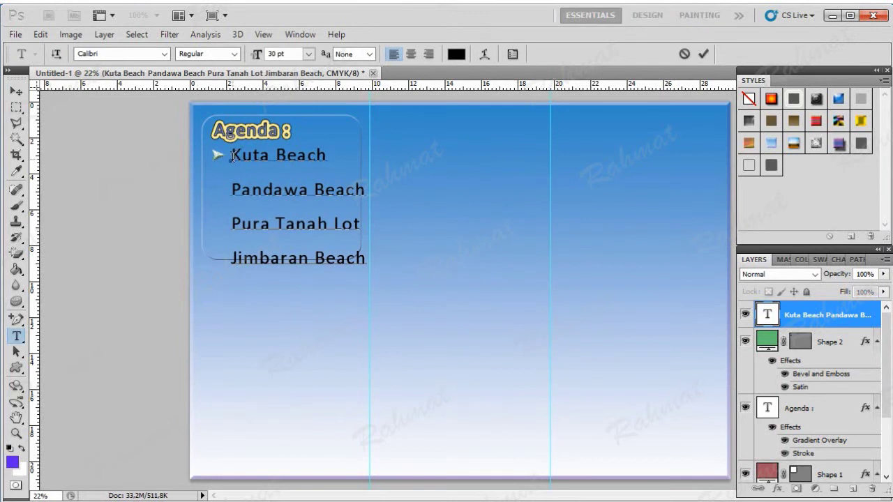
drag(231, 155, 384, 259)
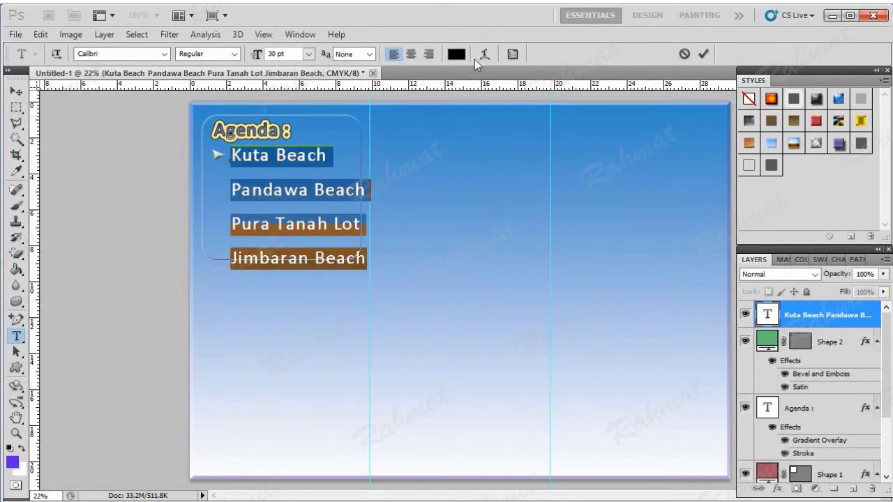
click(511, 55)
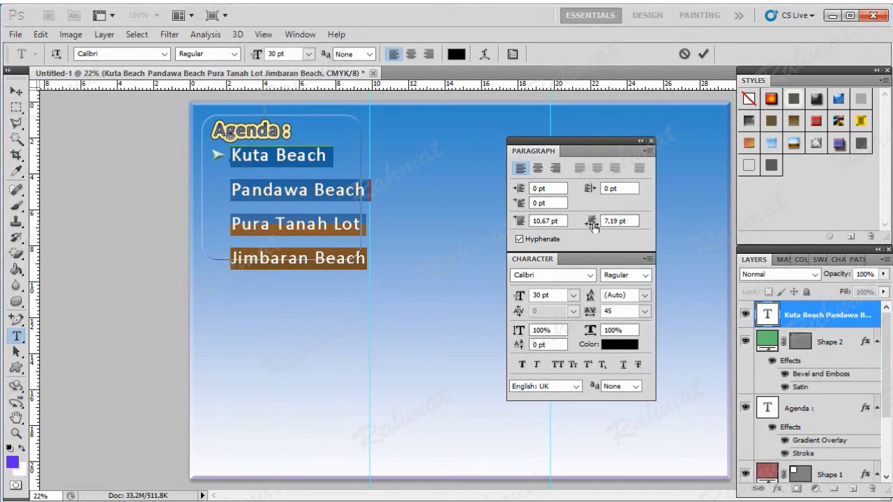
drag(591, 224, 511, 232)
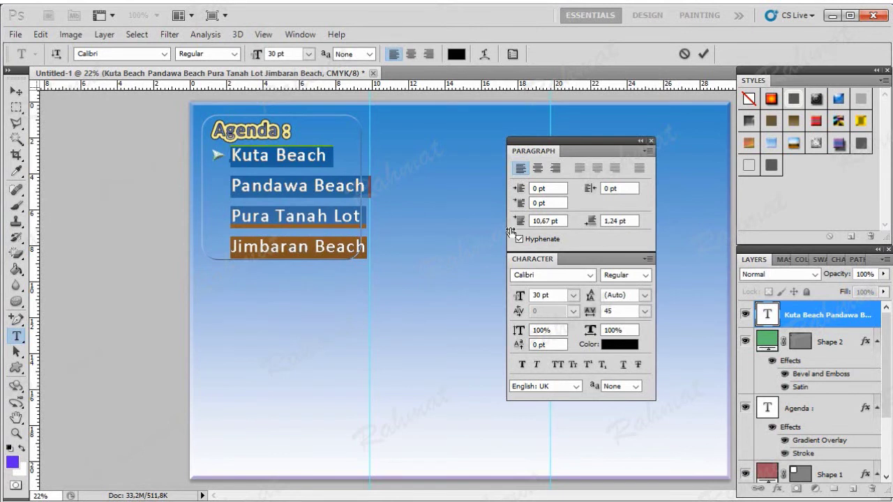
mouse_move(517, 232)
mouse_down()
mouse_move(661, 232)
mouse_move(587, 238)
mouse_up()
click(14, 92)
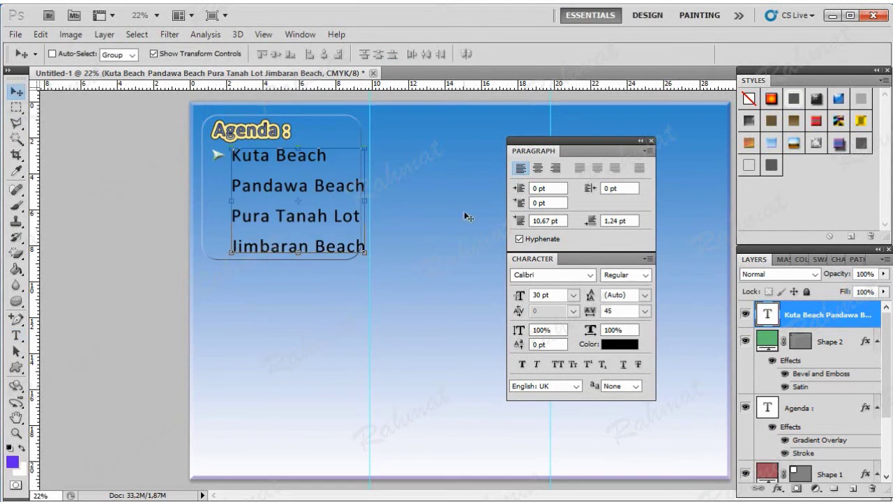
click(652, 140)
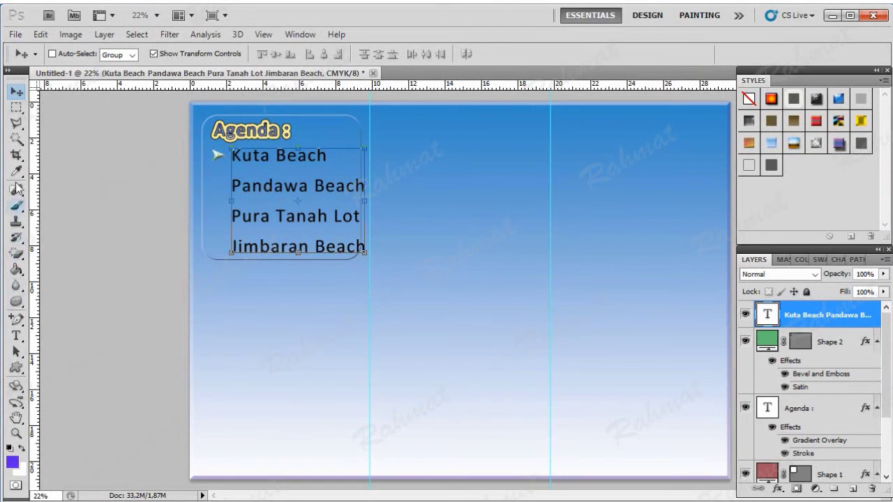
Set the four beach names to 24 pt
click(16, 335)
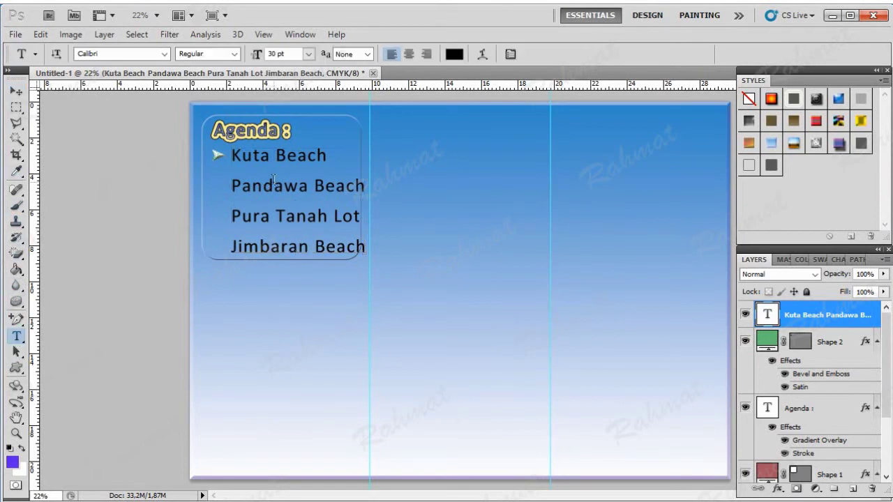
double_click(253, 158)
click(235, 154)
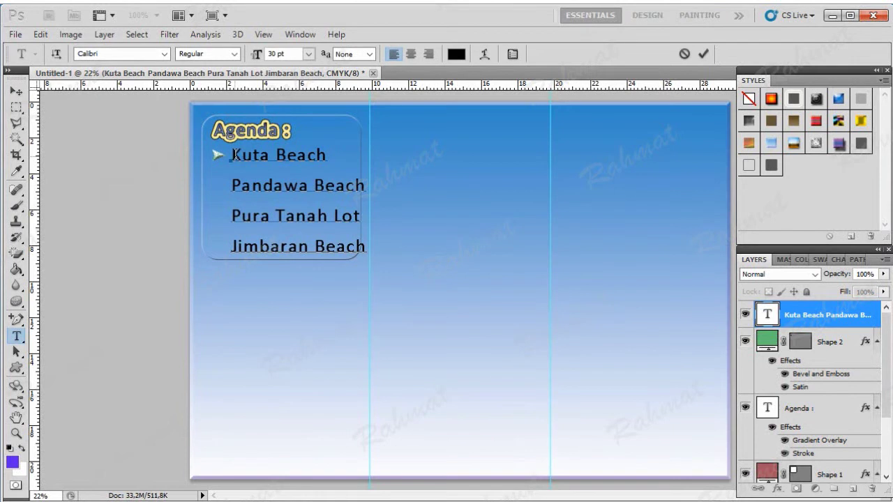
drag(233, 155, 365, 258)
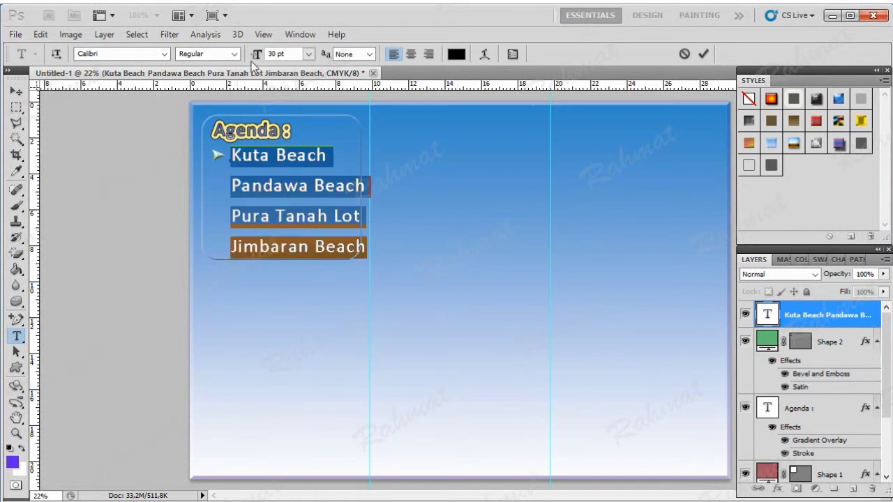
click(307, 55)
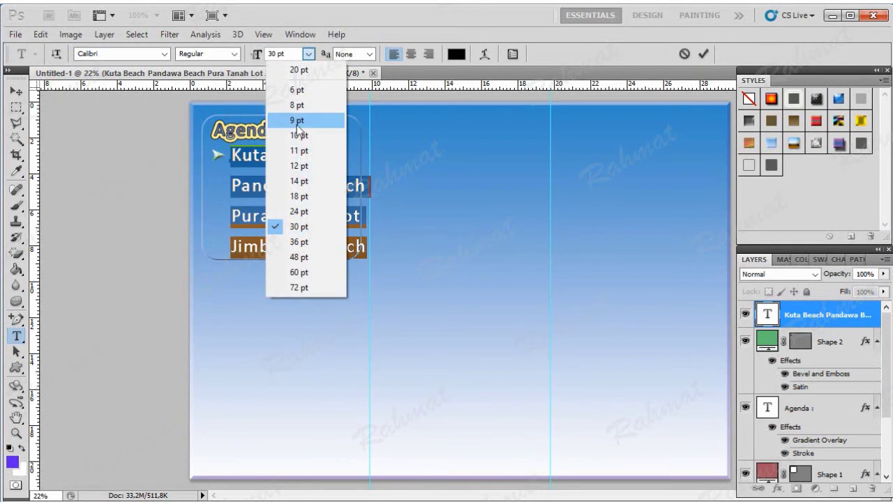
click(309, 210)
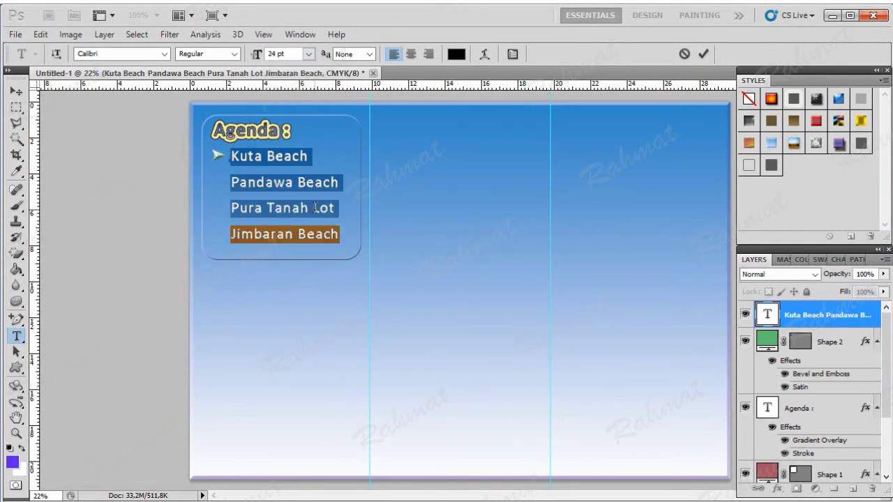
Increase the space after each list line and commit the edits
click(511, 55)
drag(591, 225, 630, 237)
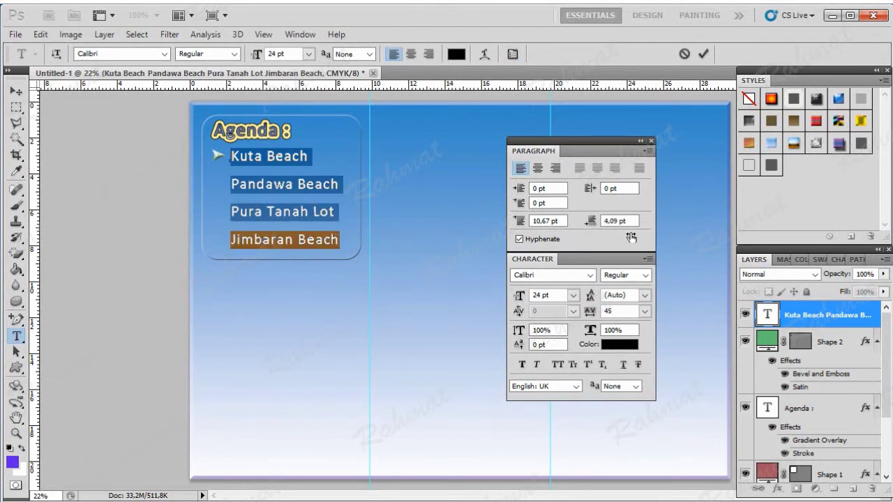
drag(631, 237, 660, 237)
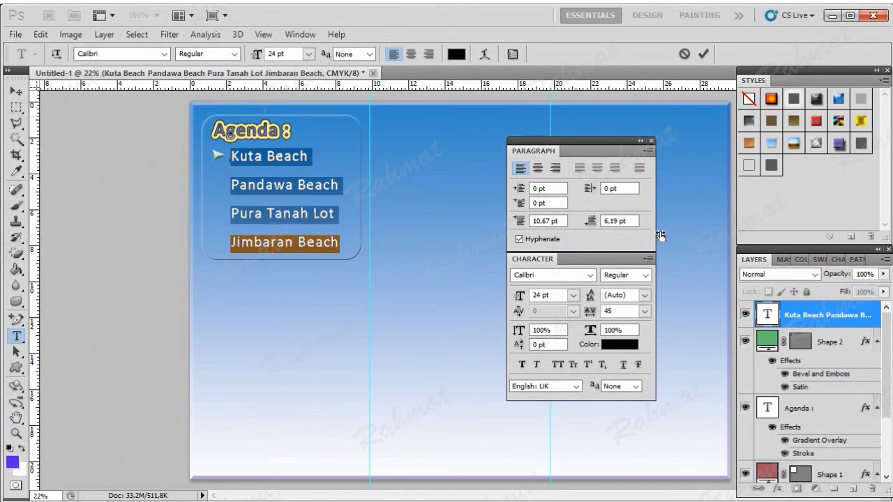
drag(659, 237, 673, 227)
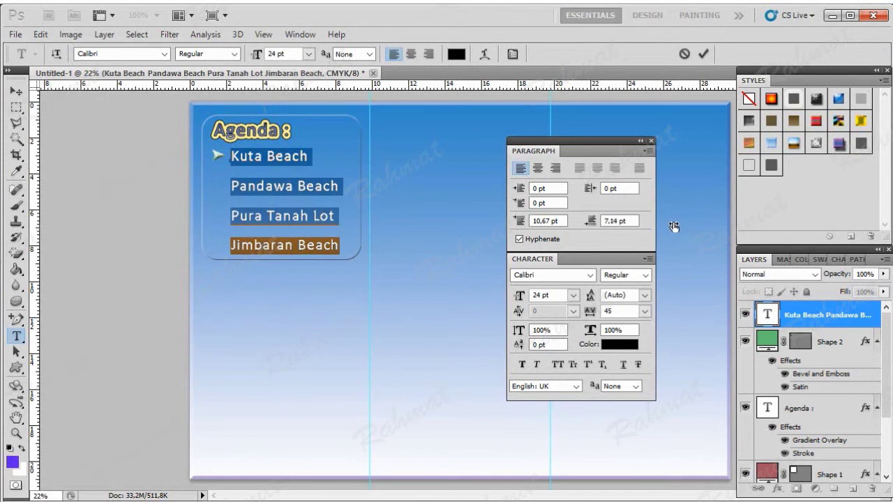
click(651, 141)
click(255, 173)
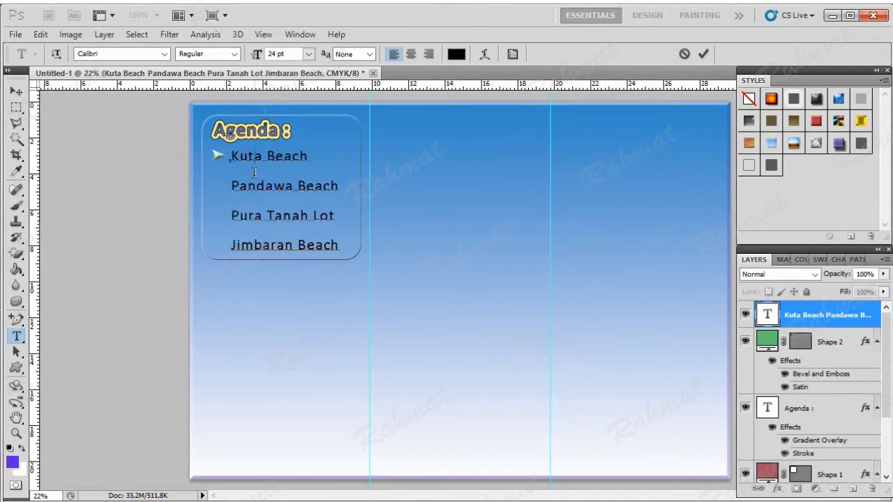
click(16, 91)
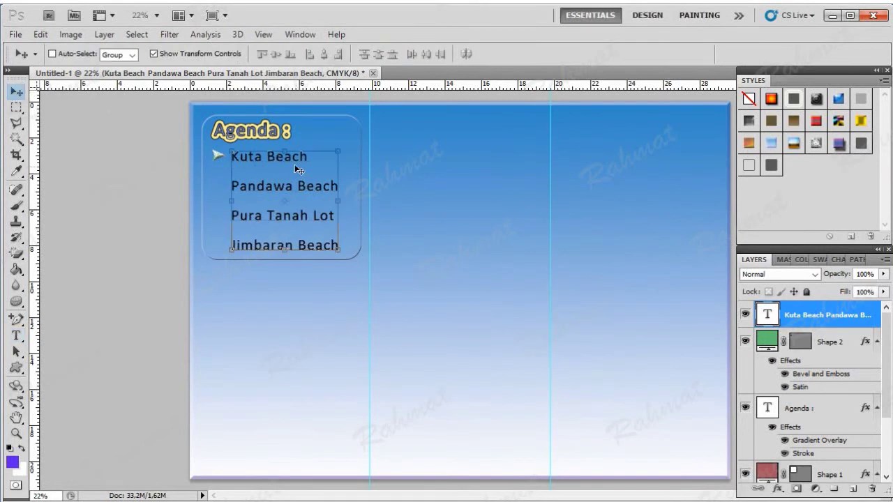
Shift the list slightly right and duplicate Shape 2 as a bullet beside Pandawa Beach
drag(296, 163, 305, 161)
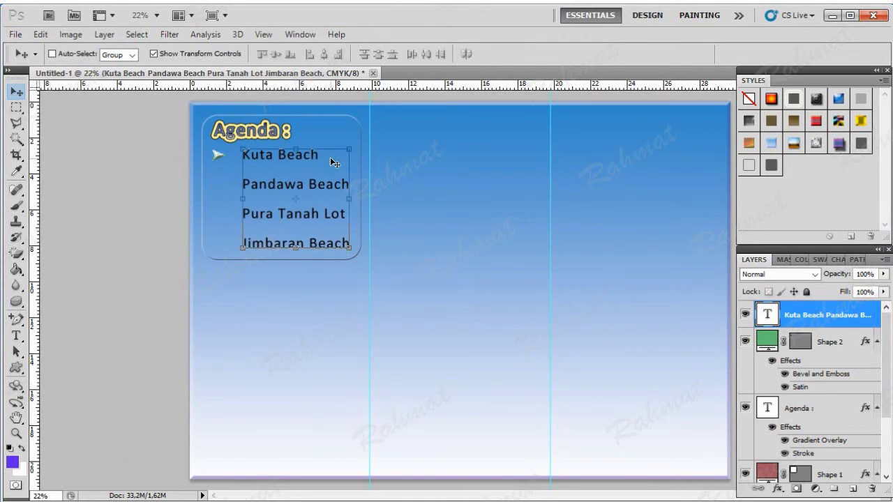
click(811, 346)
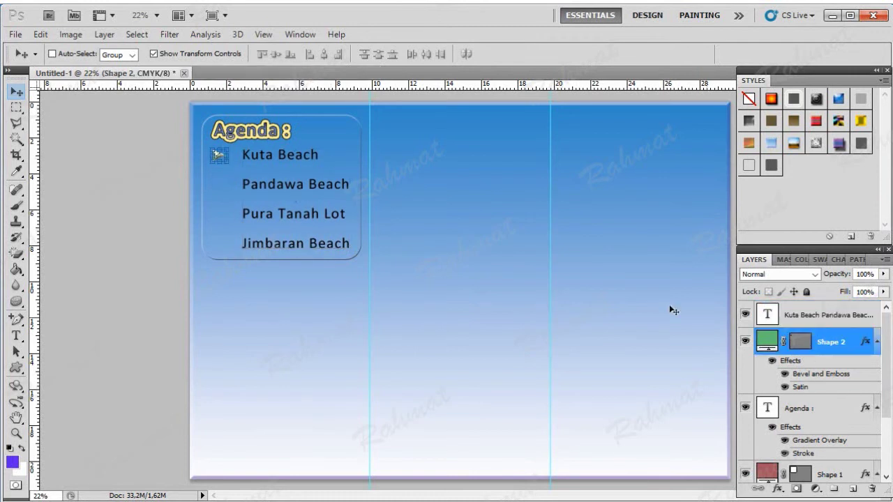
right_click(817, 342)
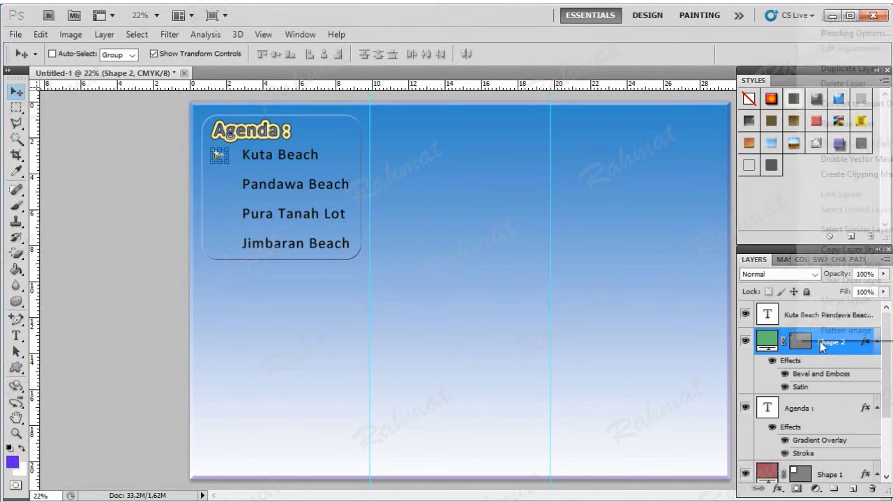
click(850, 68)
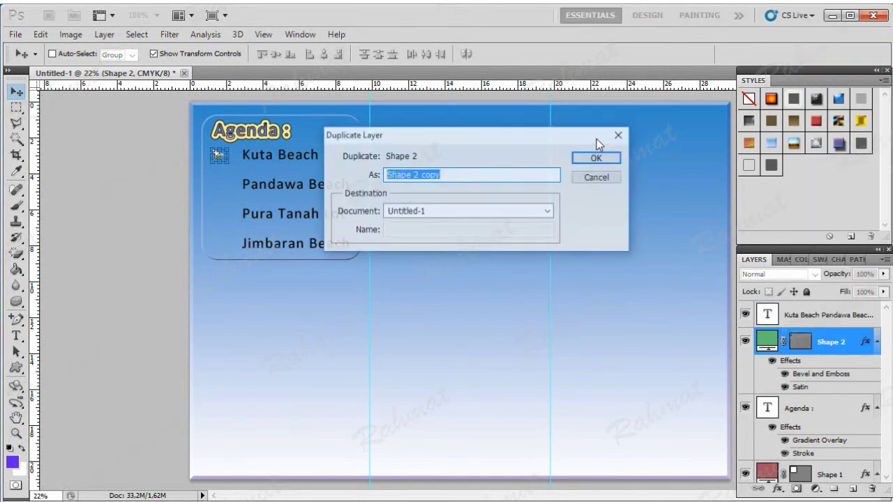
click(592, 160)
key(Down)
key(Down)
key(Down)
key(Down)
key(Down)
key(Down)
key(Down)
key(Down)
key(Down)
key(Down)
key(Down)
key(Down)
key(Down)
key(Down)
key(Down)
key(Down)
key(Down)
key(Down)
key(Down)
key(Down)
key(Down)
key(Down)
key(Down)
key(Down)
key(Down)
key(Down)
key(Down)
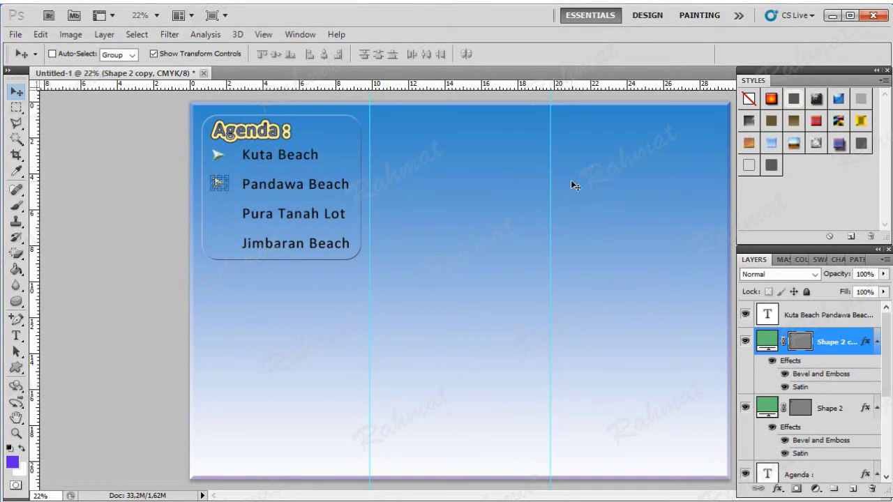
Duplicate the arrow twice more as bullets for Pura Tanah Lot and Jimbaran Beach
right_click(820, 344)
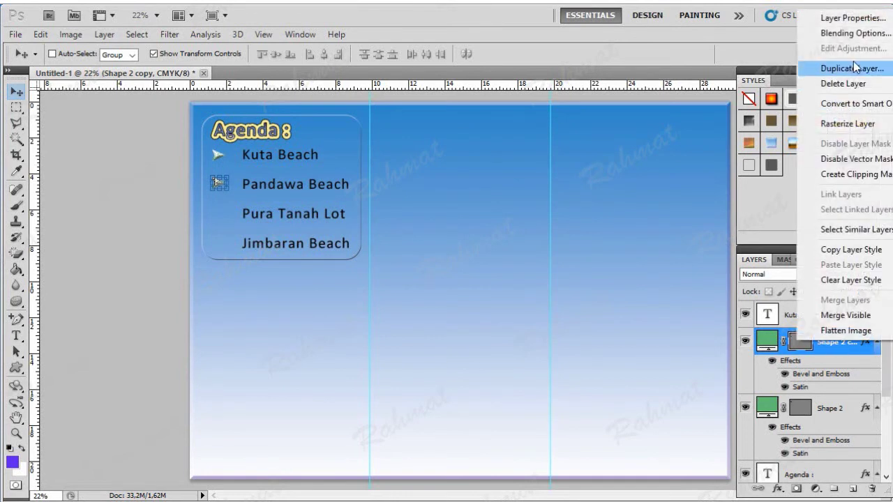
click(853, 68)
click(599, 155)
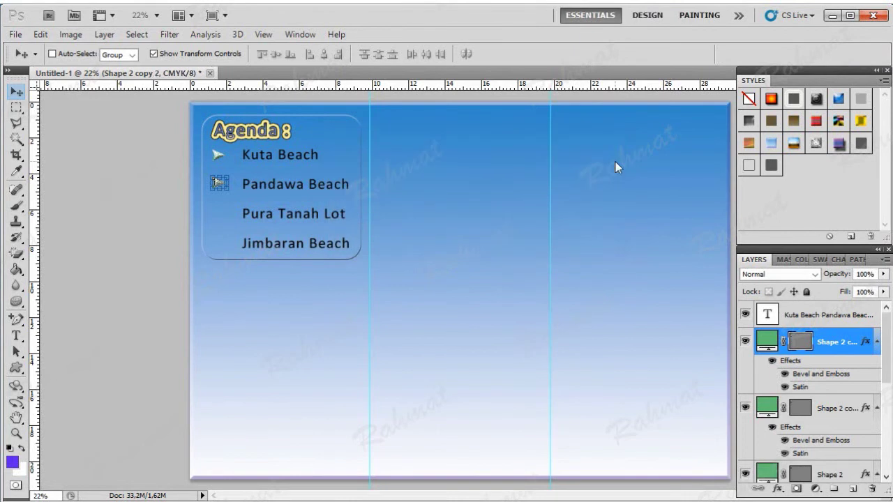
key(shift+Down)
key(shift+Down)
key(shift+Down)
key(shift+Down)
key(shift+Down)
key(shift+Down)
key(shift+Down)
key(shift+Down)
key(shift+Down)
key(shift+Down)
key(shift+Down)
key(shift+Down)
key(shift+Down)
key(shift+Down)
key(shift+Down)
key(shift+Down)
key(shift+Down)
key(shift+Down)
key(shift+Down)
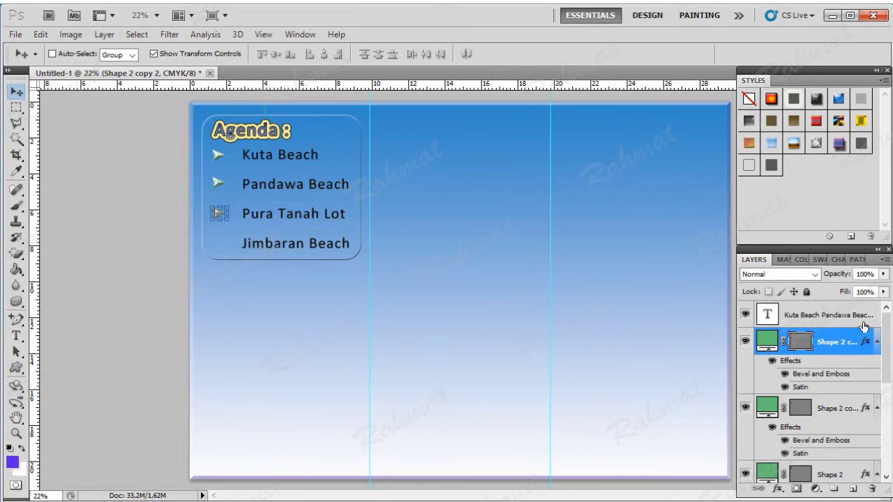
right_click(823, 342)
click(835, 63)
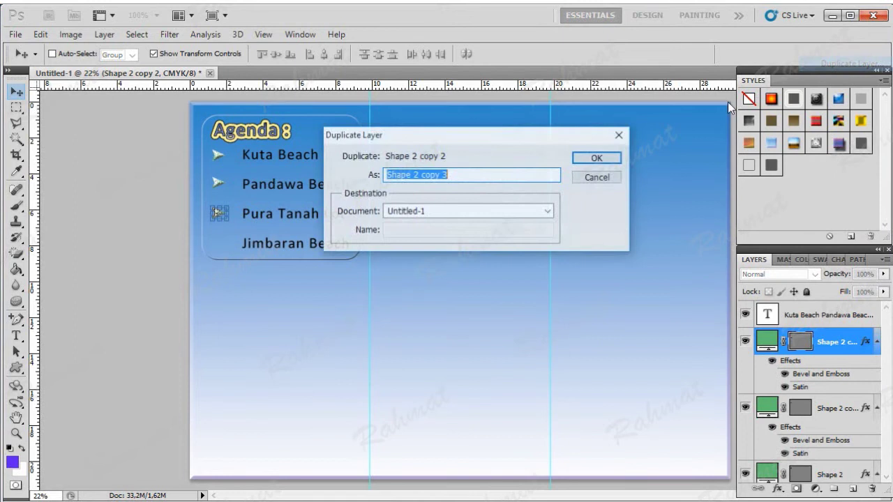
click(592, 160)
key(shift+Down)
key(shift+Down)
key(shift+Down)
key(shift+Down)
key(shift+Down)
key(shift+Down)
key(shift+Down)
key(shift+Down)
key(shift+Down)
key(shift+Down)
key(shift+Down)
key(shift+Down)
key(shift+Down)
key(shift+Down)
key(shift+Down)
key(shift+Down)
key(Down)
key(Down)
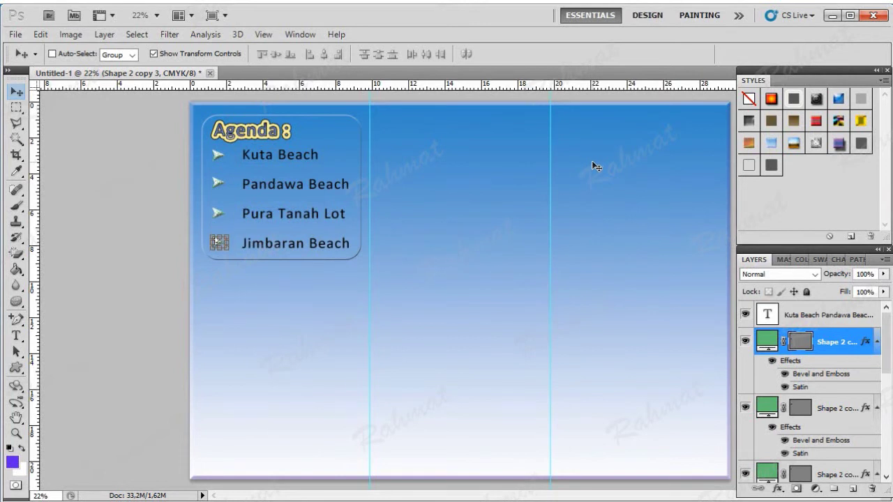
key(Down)
Fine-tune the beach list's horizontal position beside the arrow bullets
click(16, 336)
click(320, 169)
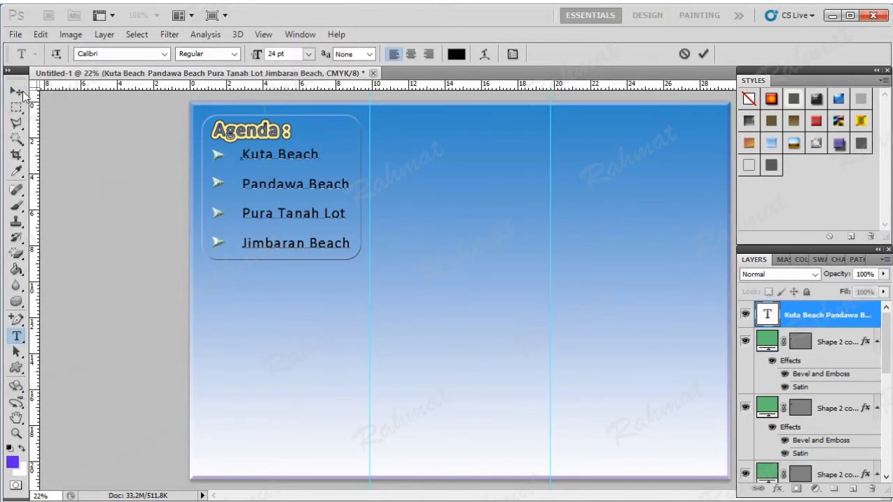
click(21, 95)
key(Left)
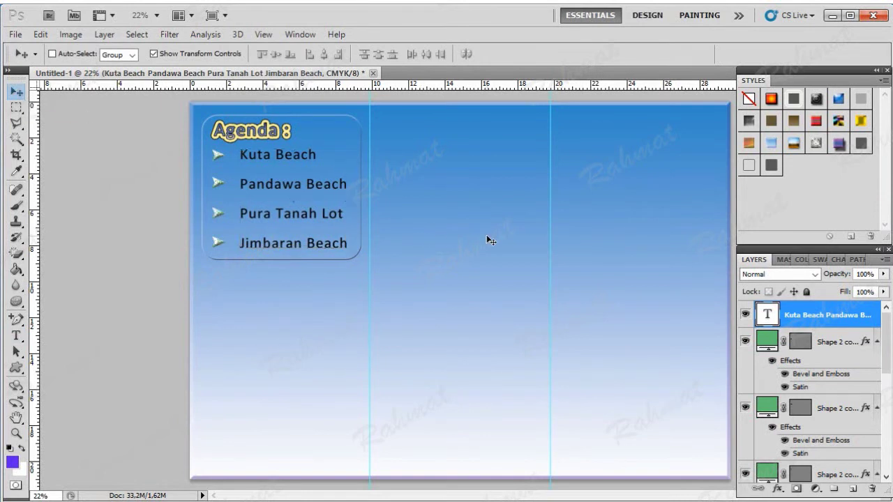
key(Right)
key(Right)
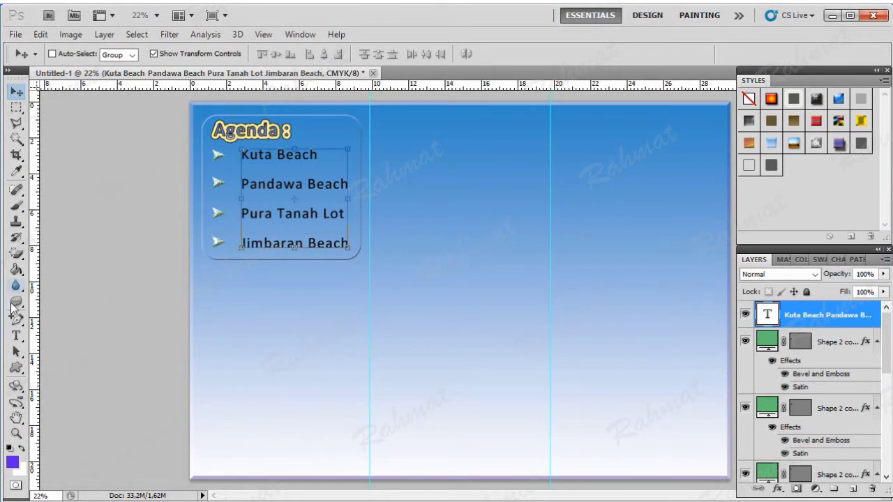
click(15, 367)
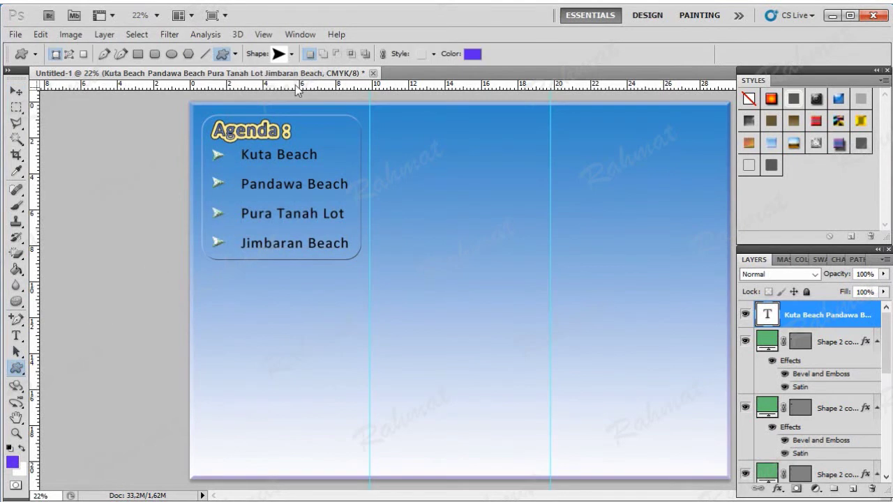
Draw a plain solid purple wavy frame shape below the Agenda box
click(291, 54)
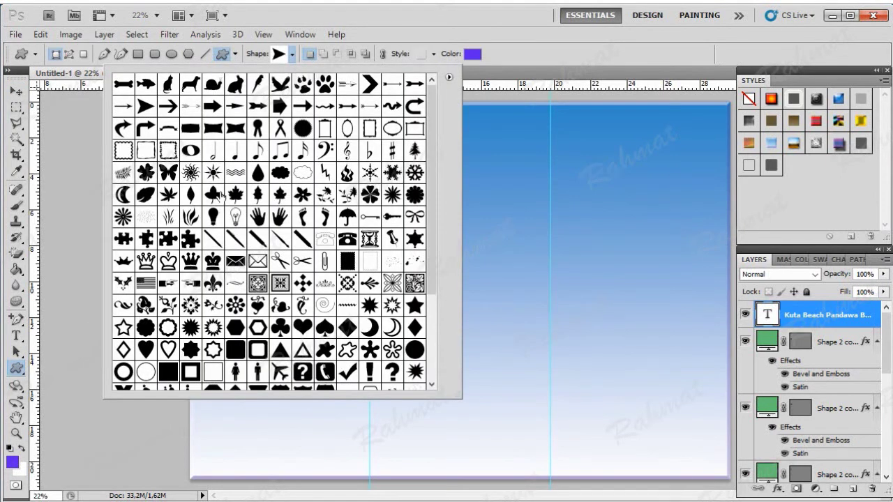
click(127, 151)
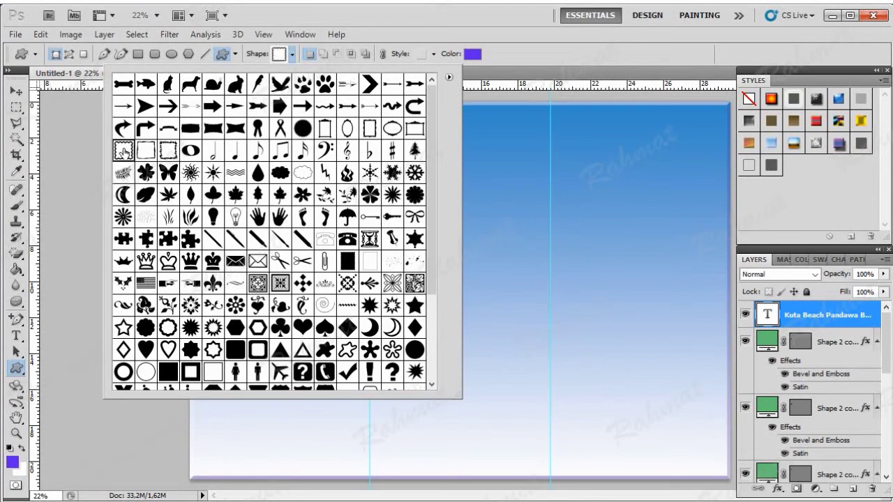
double_click(123, 156)
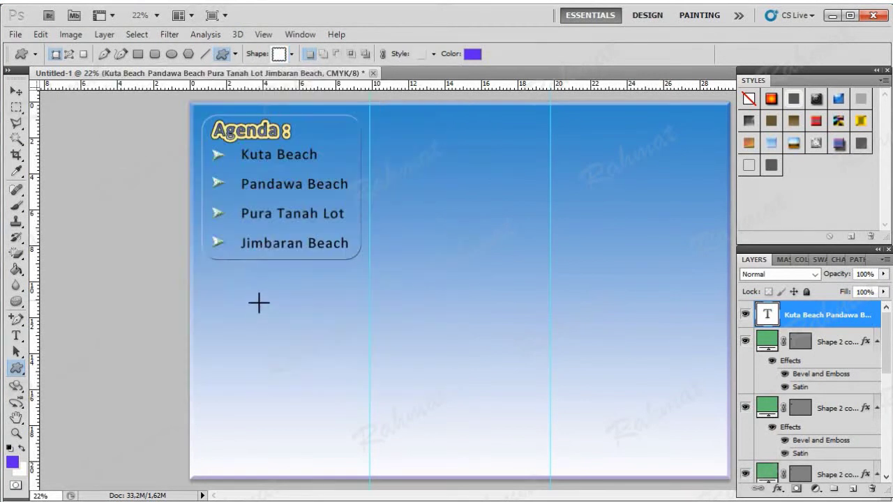
drag(214, 277, 357, 471)
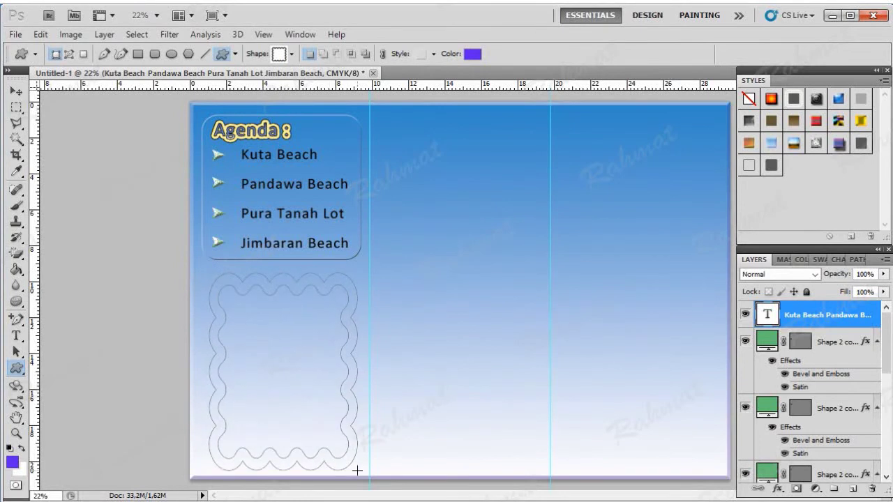
drag(357, 472, 357, 471)
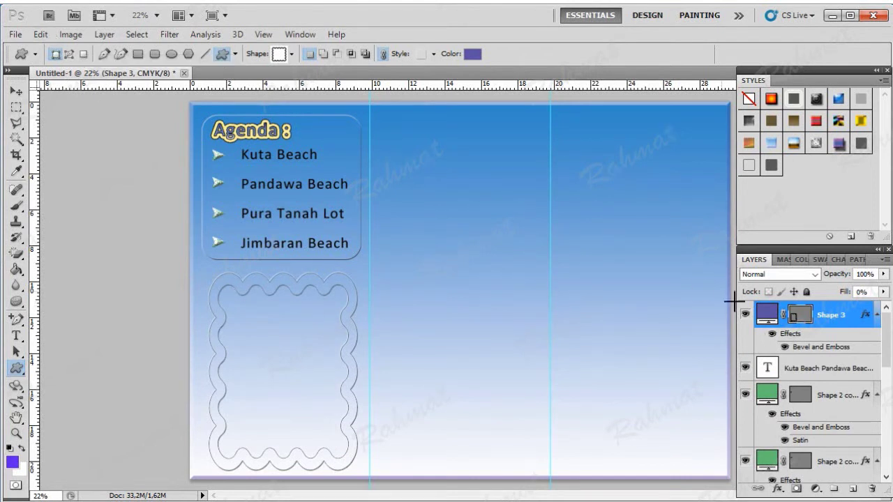
click(748, 99)
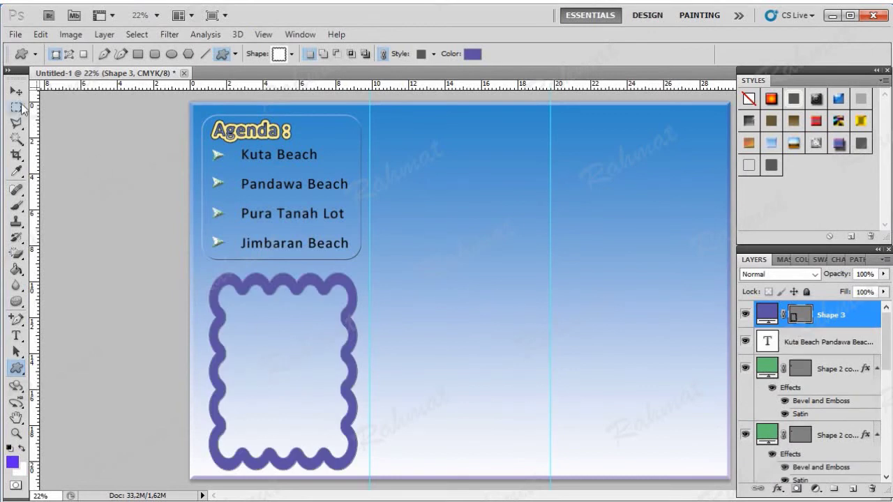
Widen the wavy frame slightly, apply the resize, and nudge it up
click(15, 92)
drag(208, 371, 204, 371)
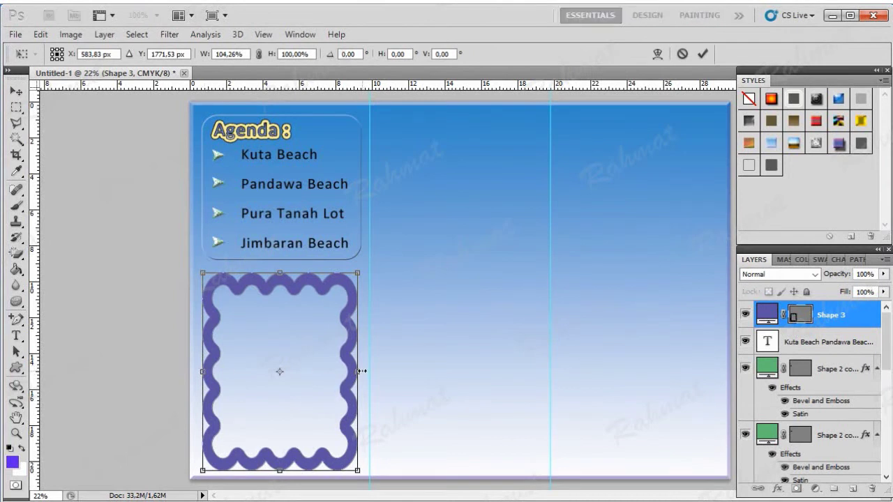
drag(365, 370, 366, 370)
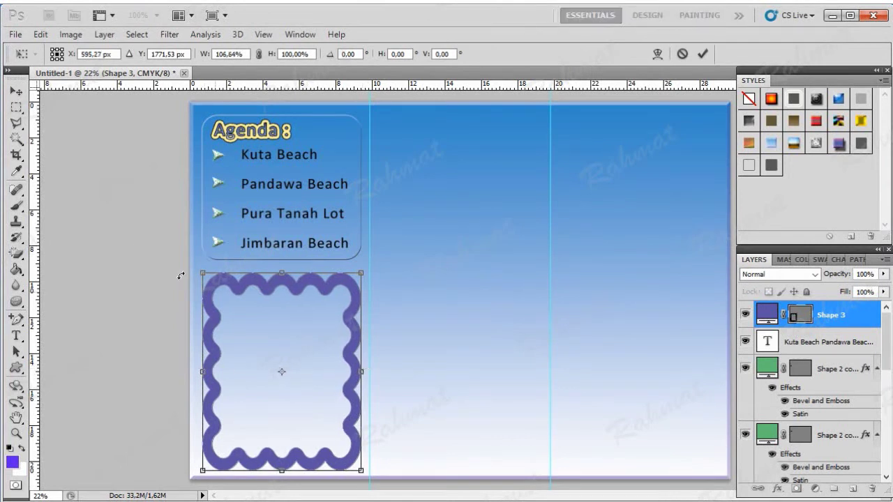
click(16, 91)
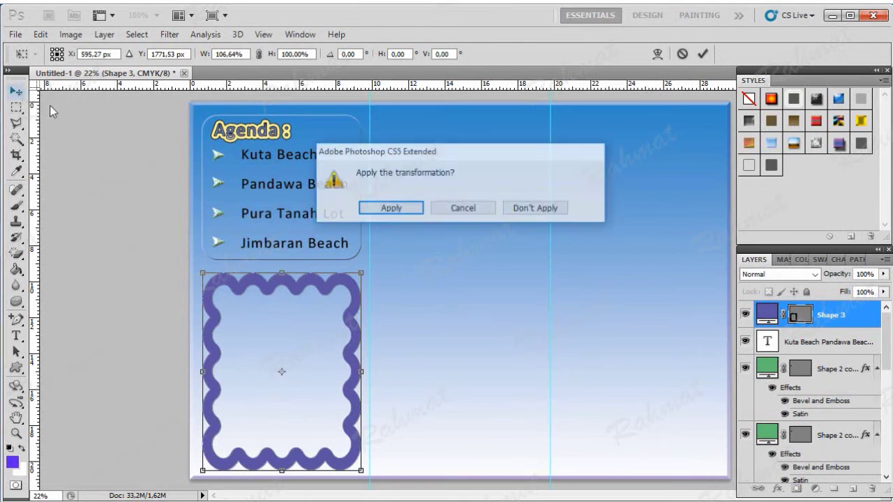
click(393, 207)
key(Up)
key(Up)
key(Up)
key(Up)
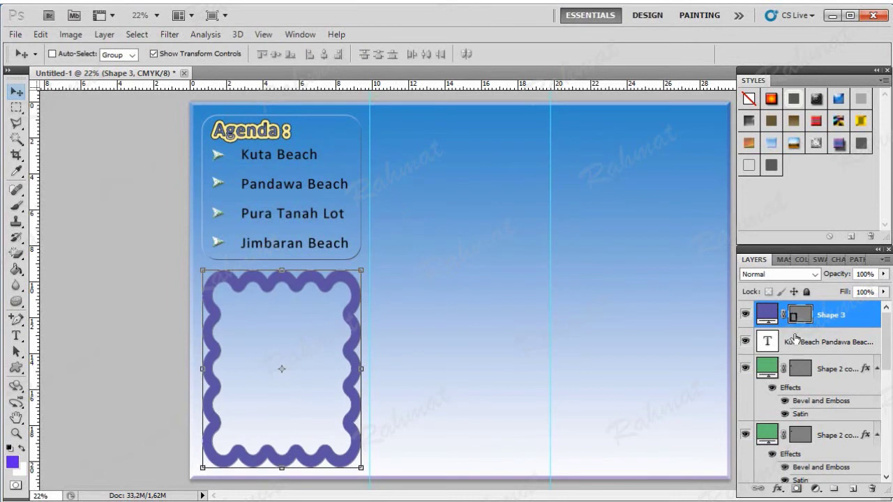
right_click(827, 318)
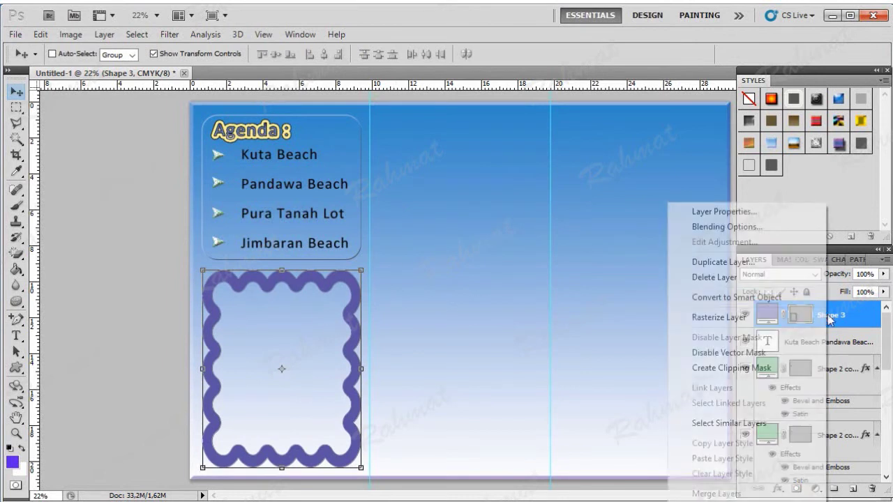
Rasterize Shape 3, fill the wavy frame's interior with purple, then deselect
click(722, 317)
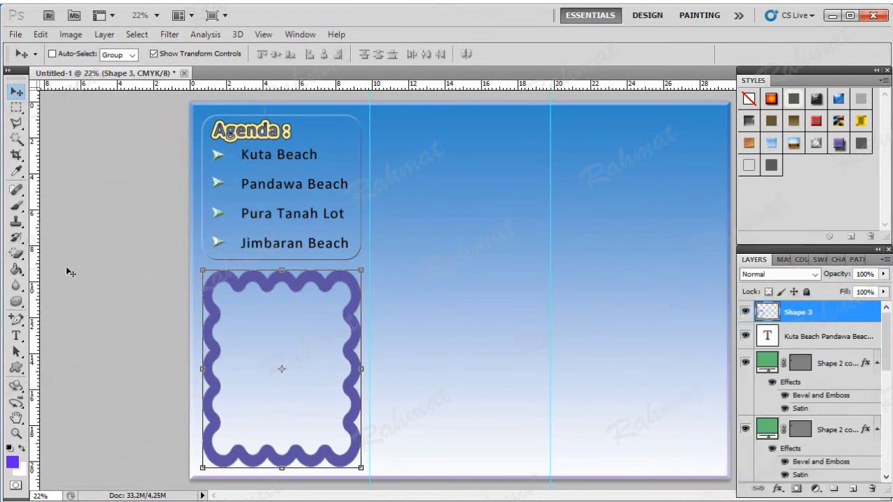
click(16, 138)
click(242, 328)
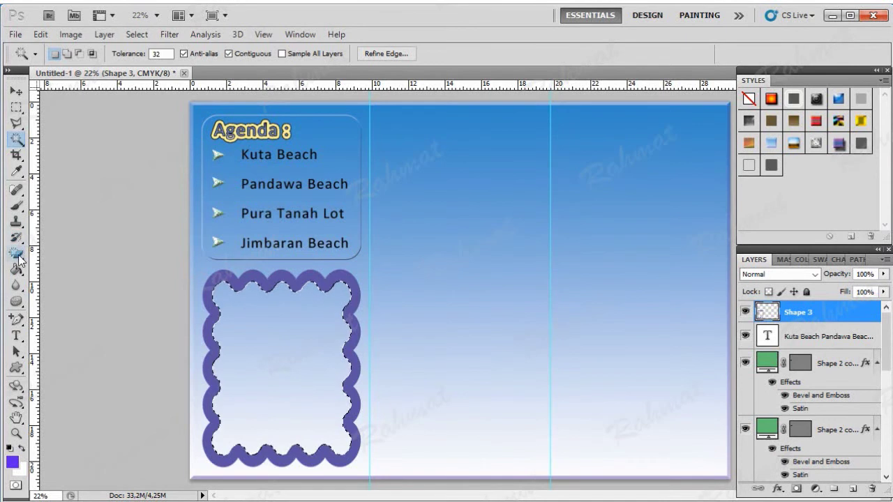
drag(17, 269, 49, 279)
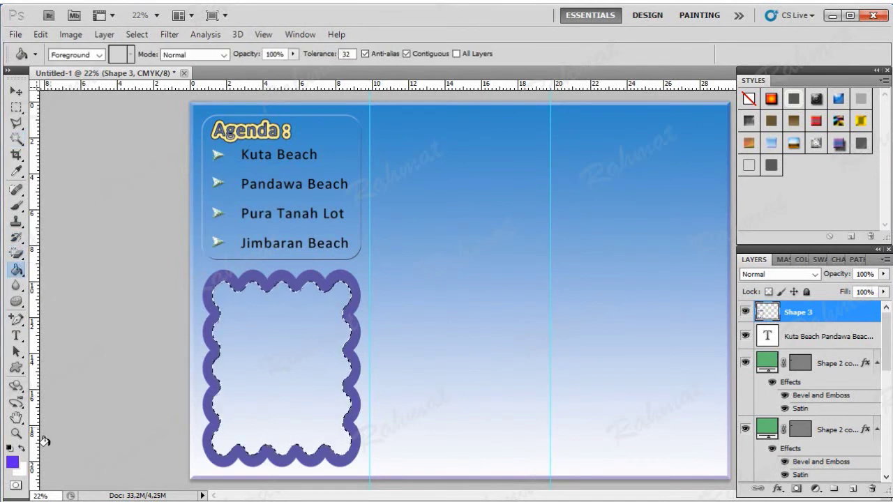
click(282, 325)
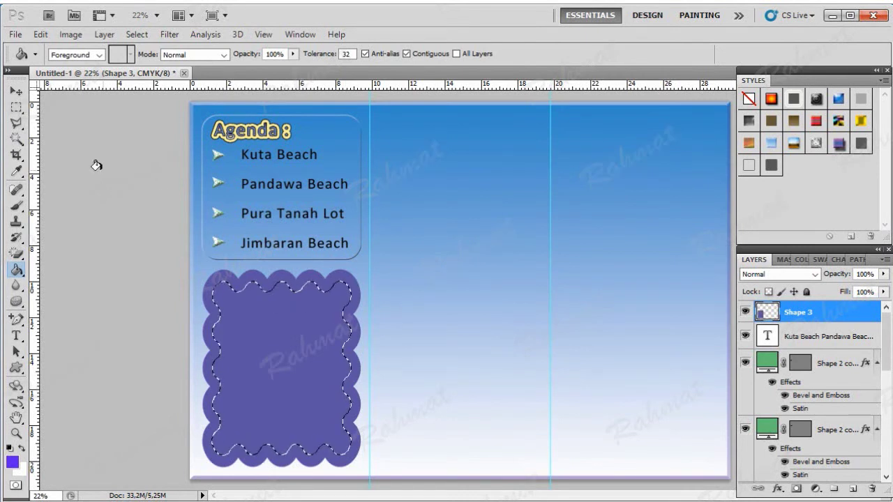
click(16, 106)
click(70, 140)
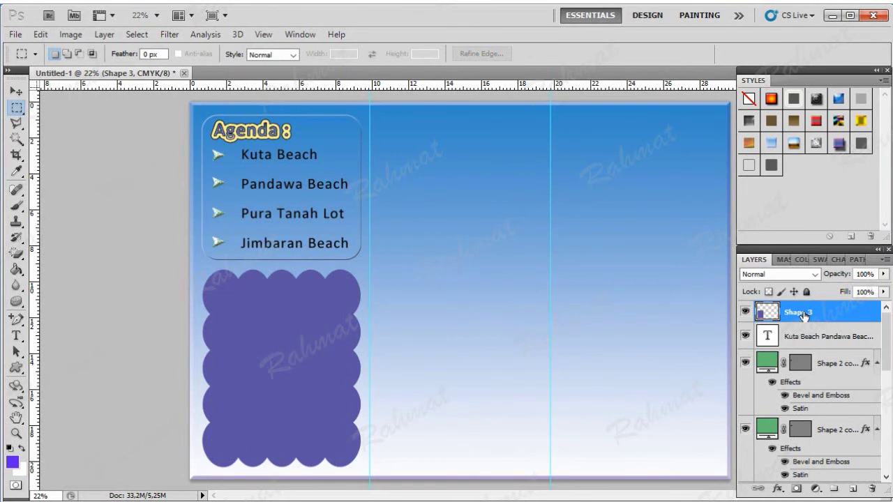
Load the Text Effects style set and apply a blue-to-purple gradient style to the frame
click(793, 143)
click(814, 143)
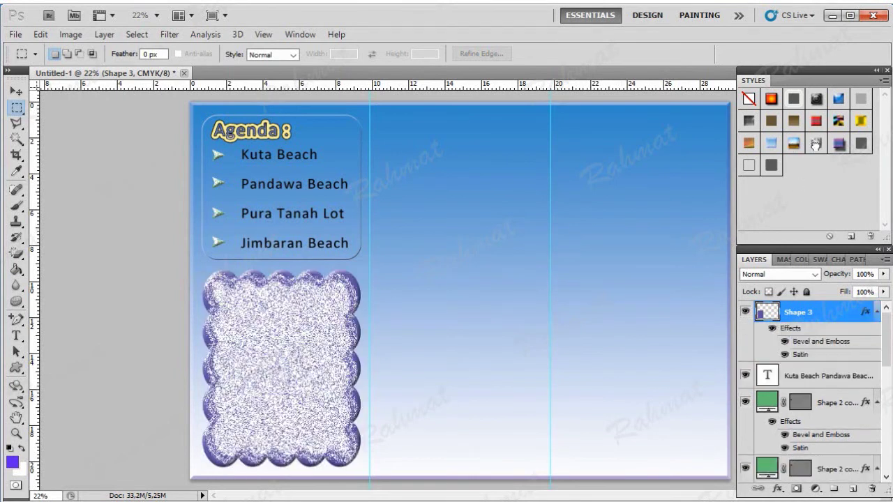
click(882, 81)
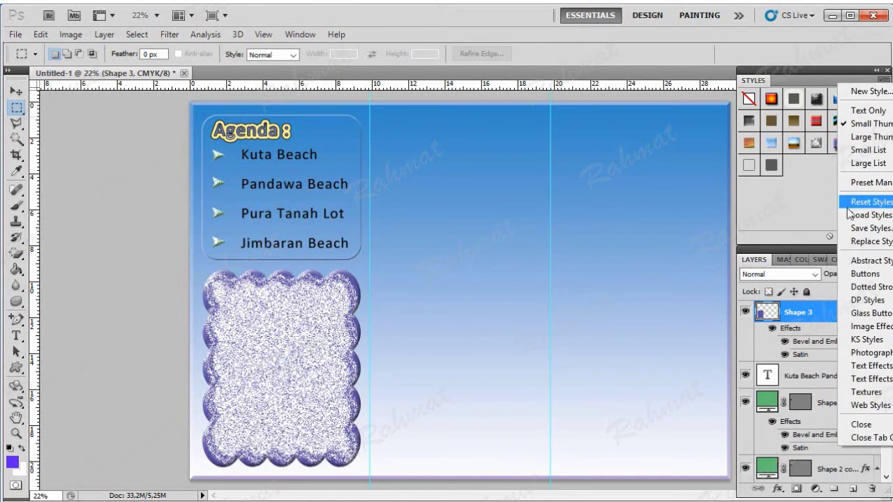
click(844, 379)
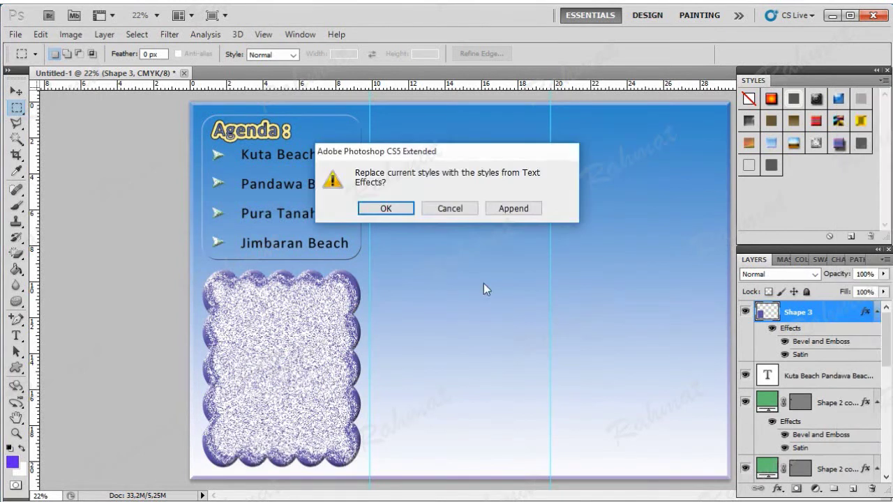
click(380, 210)
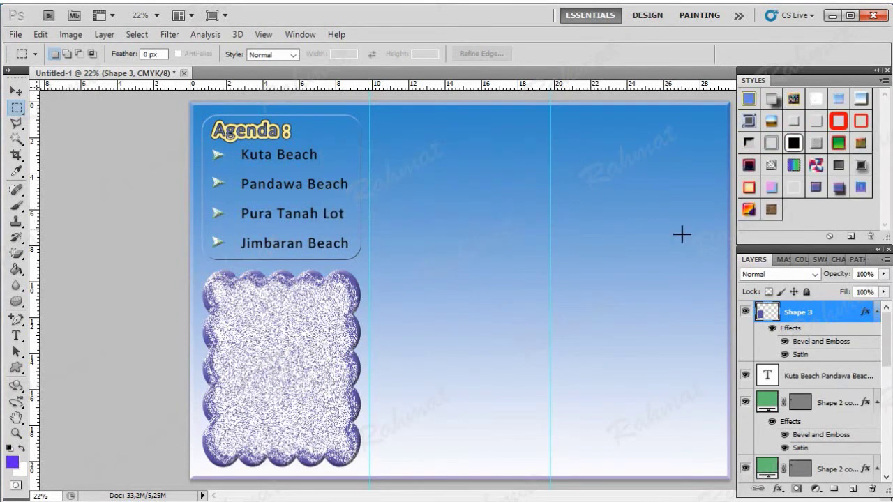
click(861, 188)
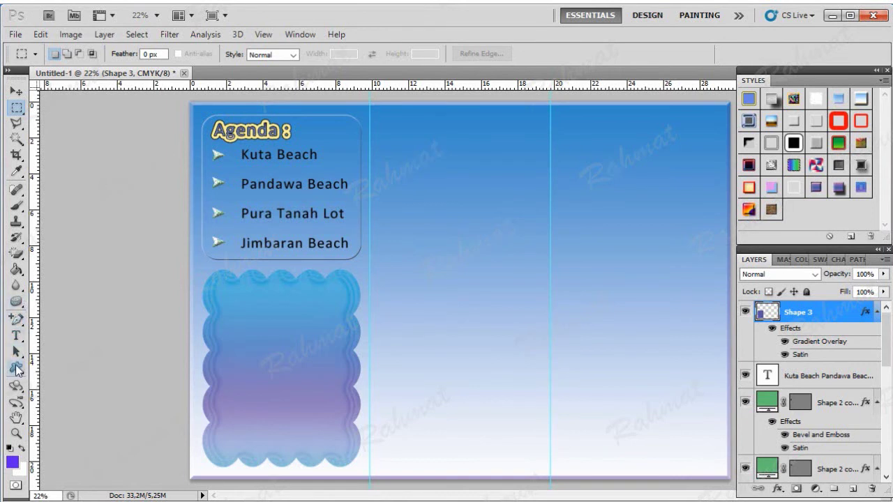
right_click(17, 370)
click(74, 434)
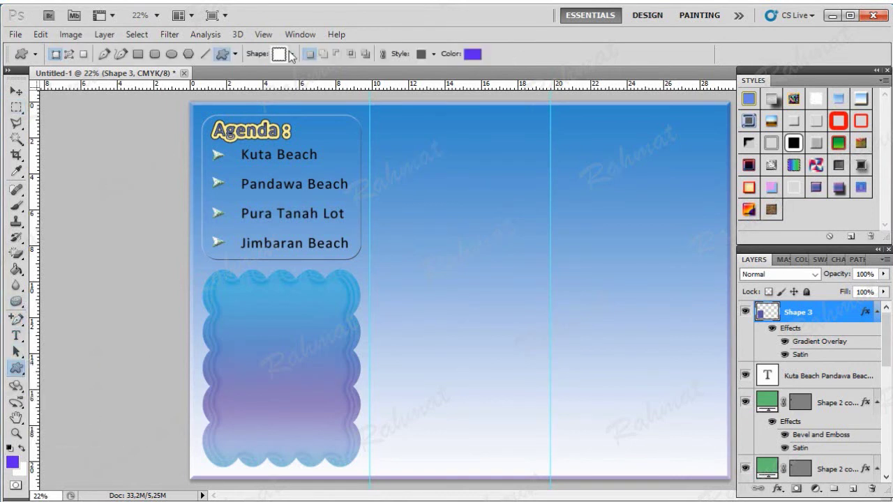
click(70, 54)
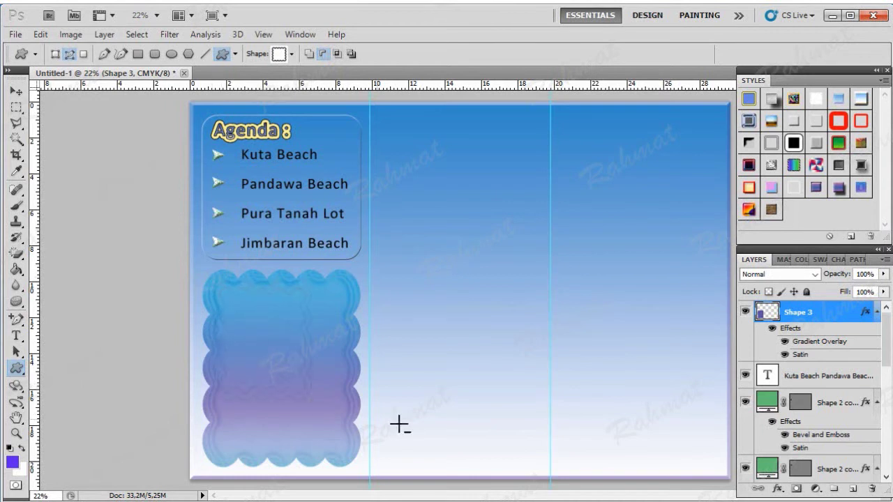
click(40, 34)
click(69, 51)
Add the heading text 'Include :' in the middle panel
click(16, 335)
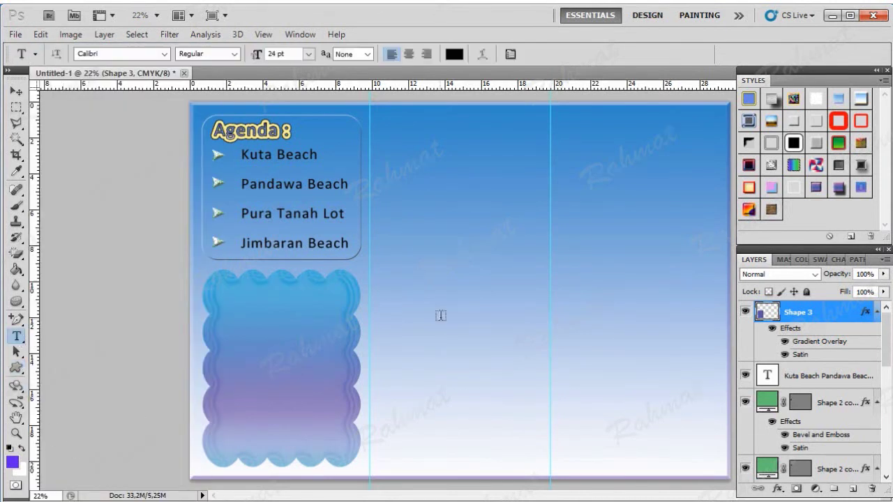
click(420, 272)
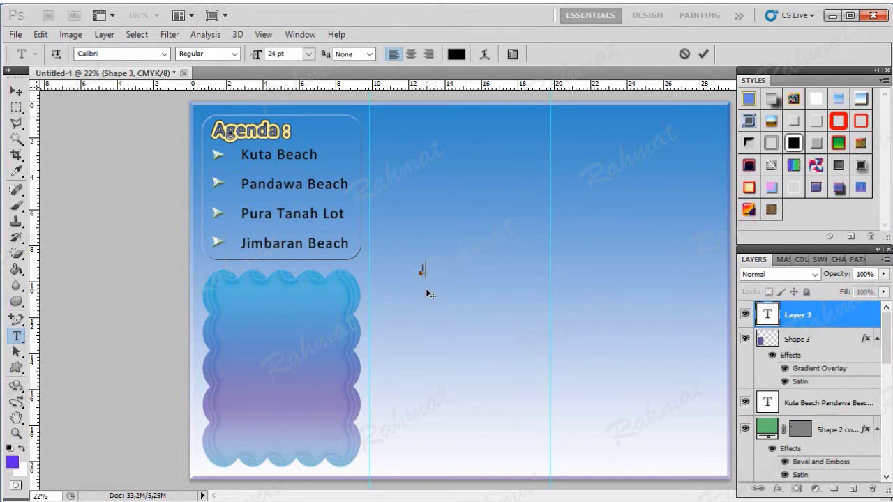
text(Include)
double_click(437, 270)
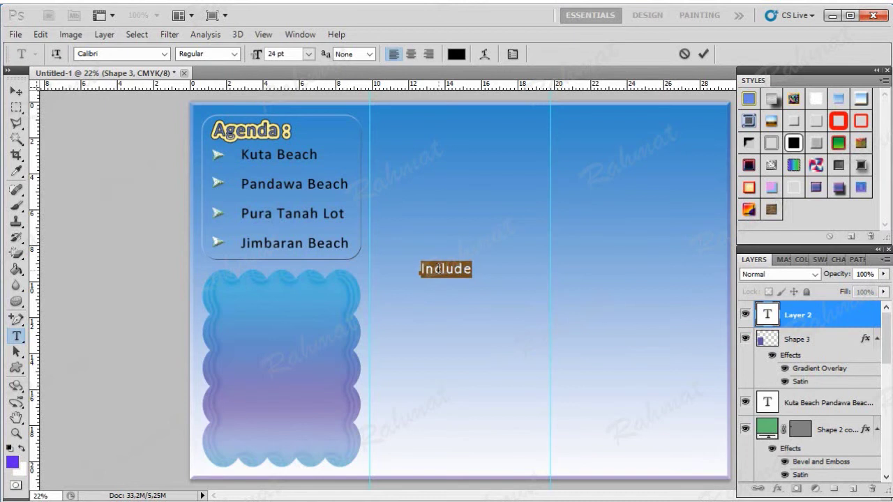
click(479, 276)
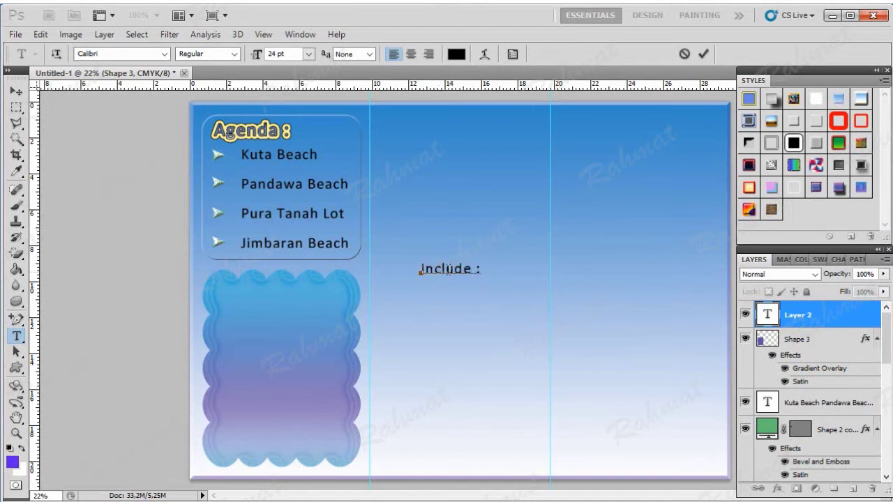
Set the 'Include :' heading in the MV Boli font
key(ctrl+a)
click(164, 54)
scroll(168, 258, down, 1)
scroll(178, 307, down, 4)
scroll(185, 338, down, 5)
scroll(184, 338, down, 8)
scroll(184, 341, down, 4)
scroll(183, 342, down, 4)
scroll(185, 340, down, 1)
scroll(185, 341, down, 4)
scroll(184, 342, down, 1)
scroll(184, 343, down, 3)
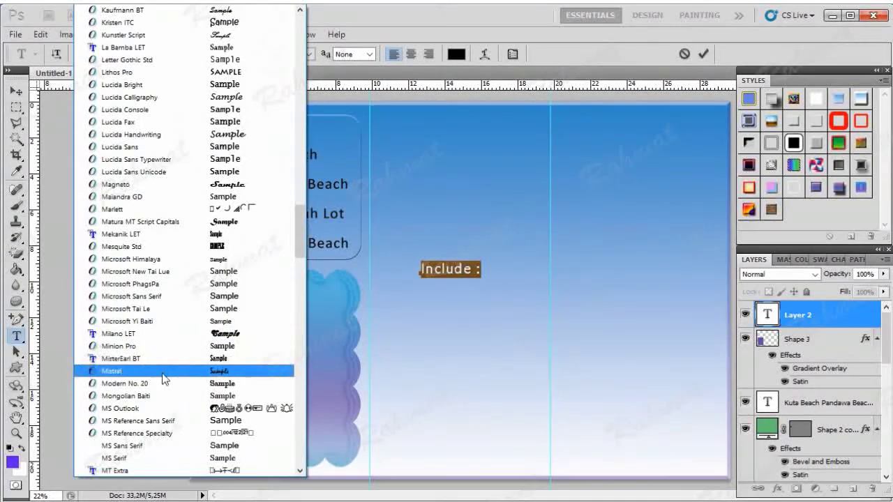
scroll(167, 373, down, 2)
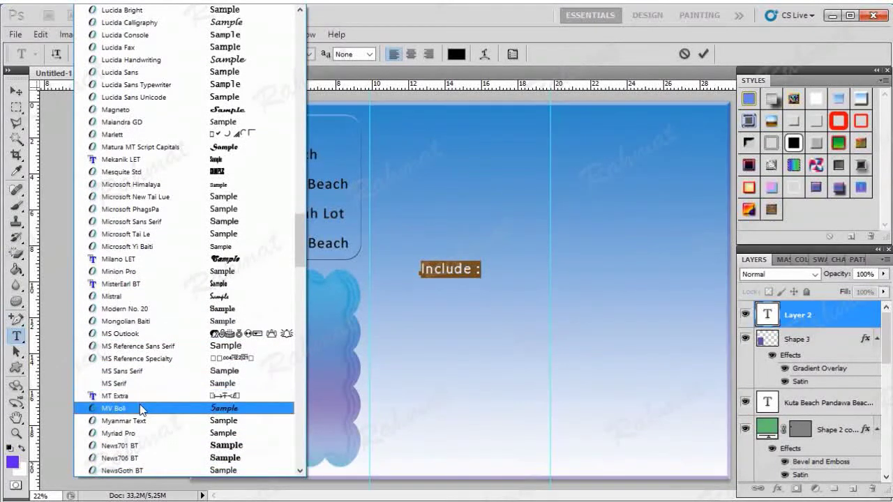
click(143, 408)
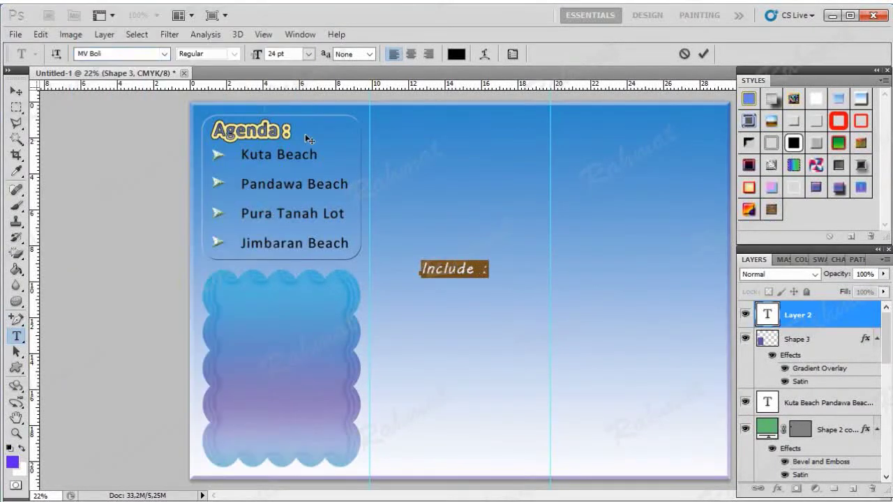
click(467, 265)
triple_click(476, 264)
click(882, 89)
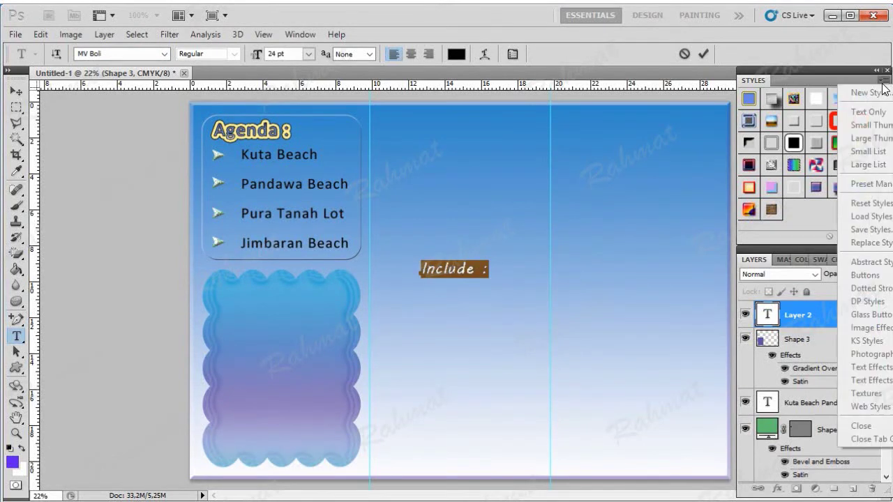
Commit the heading and apply a yellow style from the Buttons style set
click(14, 108)
click(16, 92)
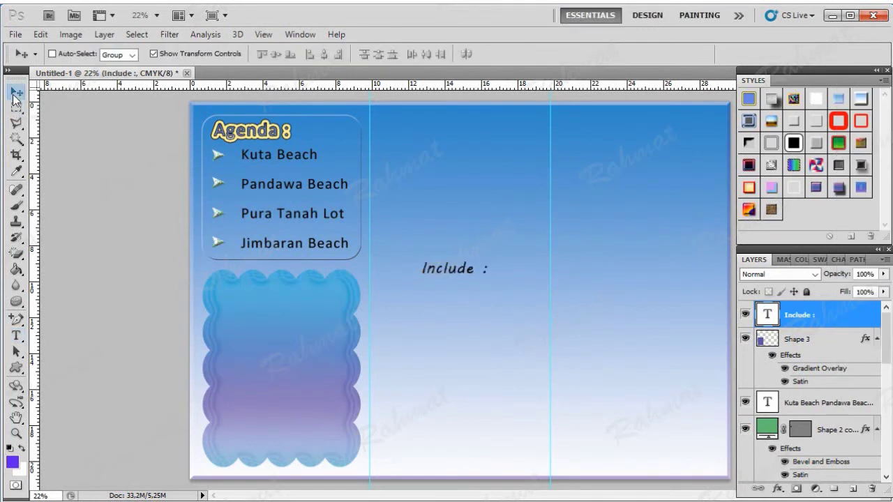
click(883, 82)
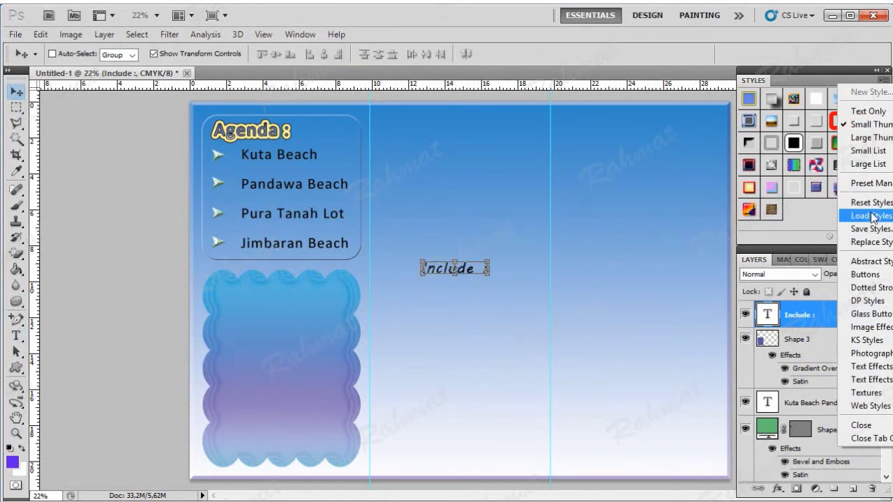
click(856, 276)
click(370, 207)
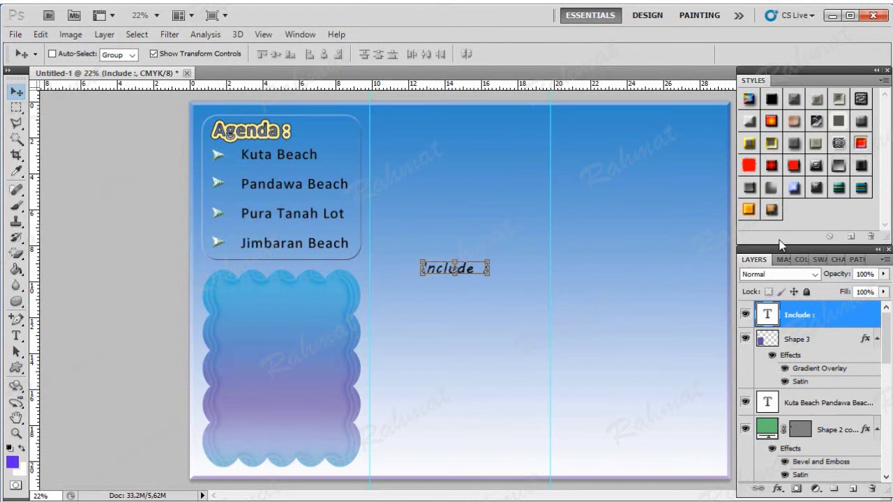
click(750, 144)
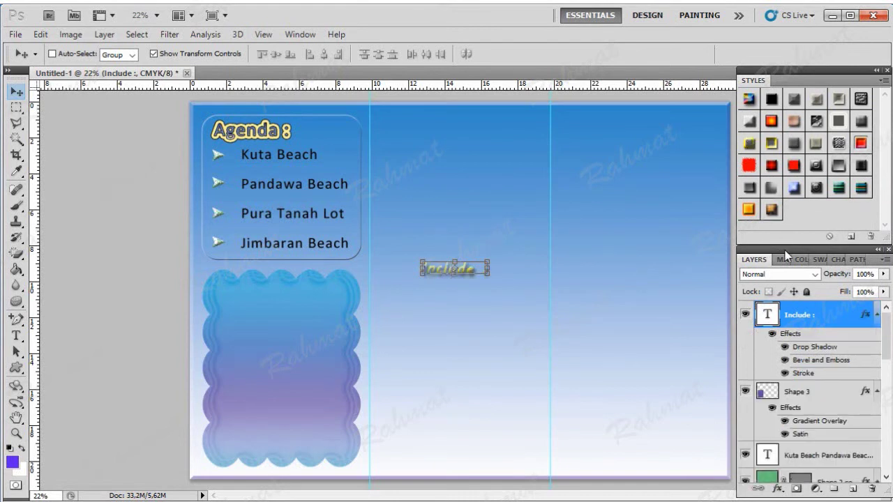
Move 'Include :' to the top of the wavy frame and hide its Bevel and Emboss
click(785, 347)
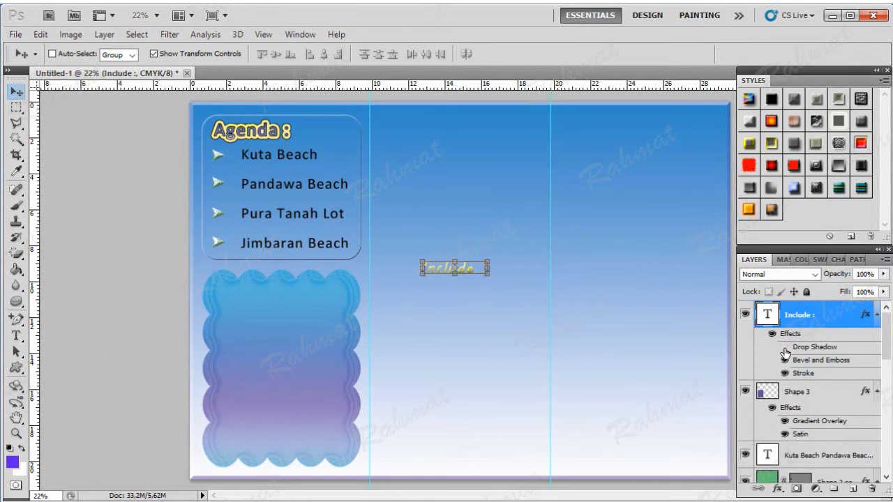
drag(460, 272, 288, 296)
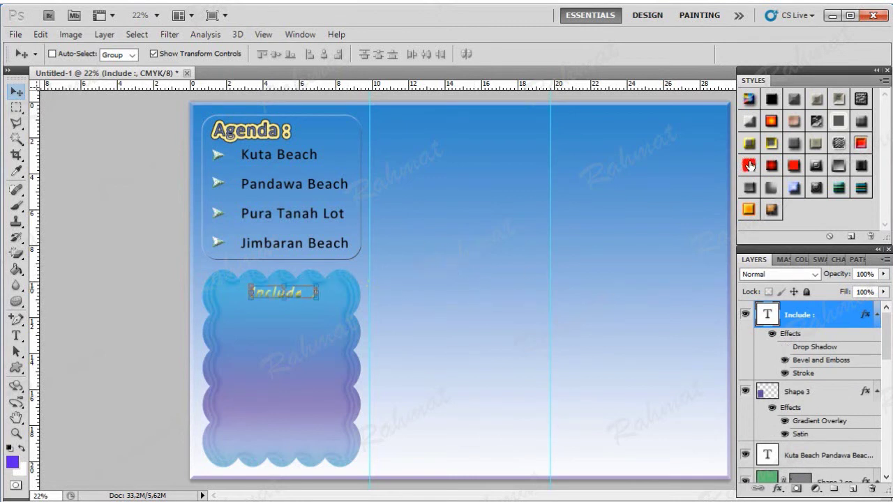
click(784, 347)
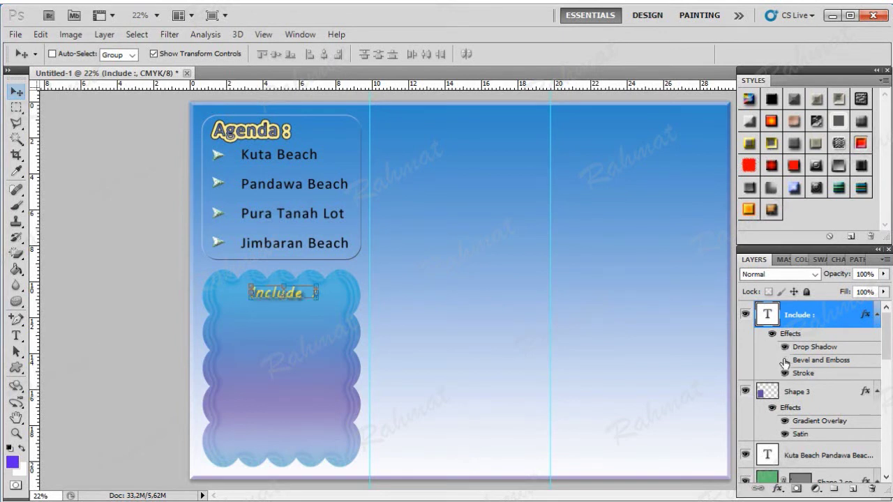
click(784, 360)
Draw a paragraph text box in the middle panel and type '- Fligh Ticket & Tax'
click(16, 336)
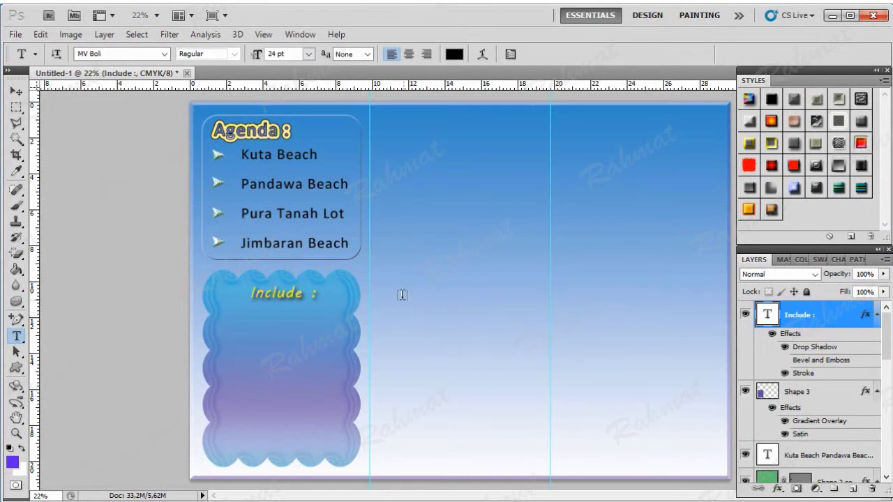
mouse_move(400, 286)
mouse_down()
mouse_move(471, 382)
mouse_move(544, 453)
mouse_up()
text(-)
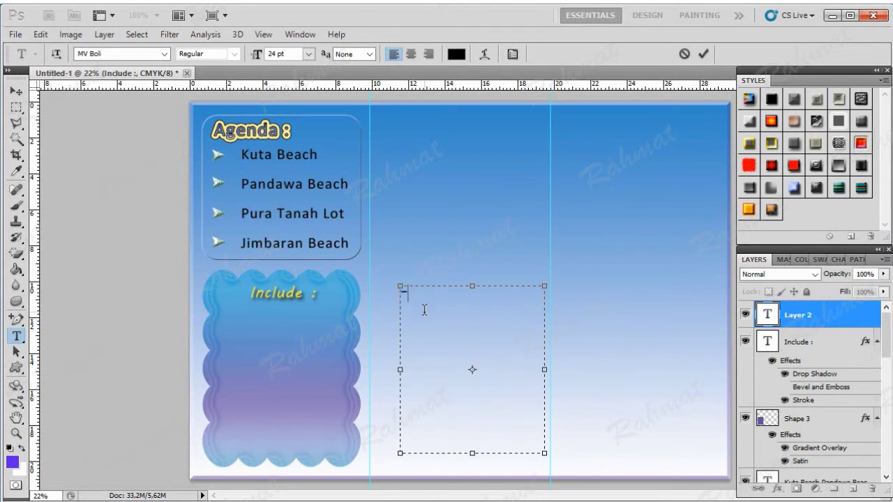
text( Fligh )
text(Ticket )
text(&)
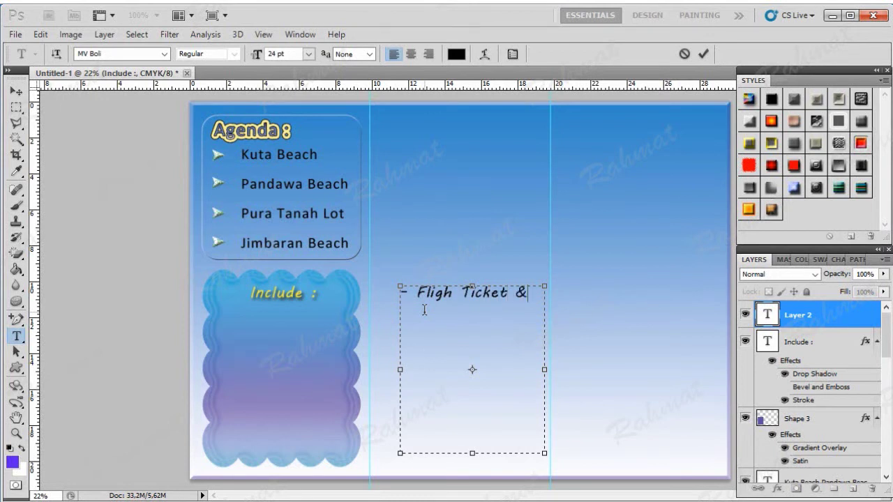
text( Tax)
Set the first list line to Calibri at 18 pt
drag(448, 318, 392, 287)
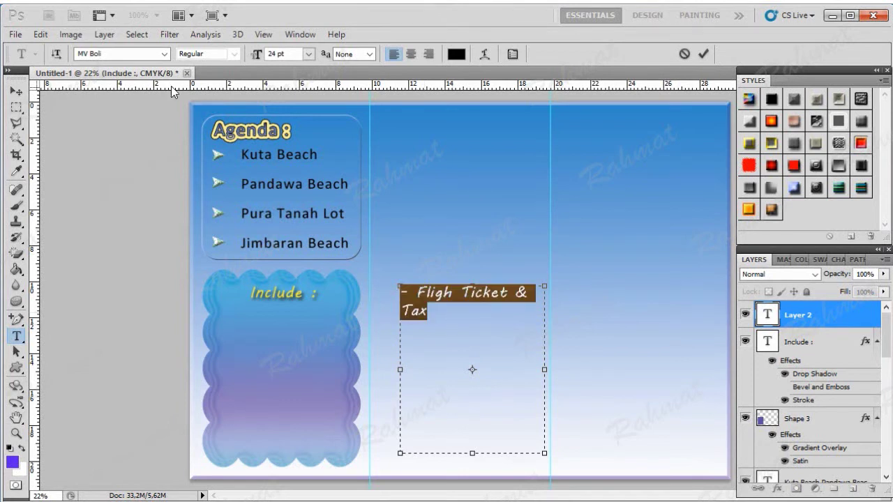
click(164, 54)
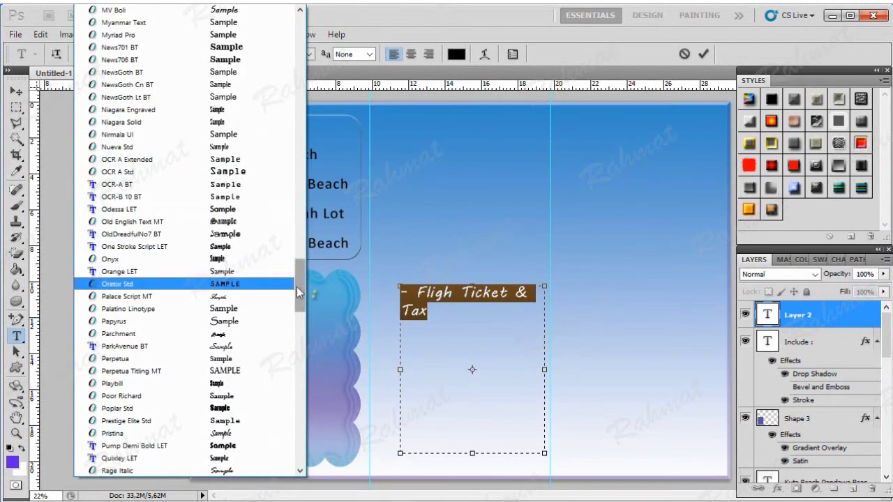
drag(300, 256, 299, 28)
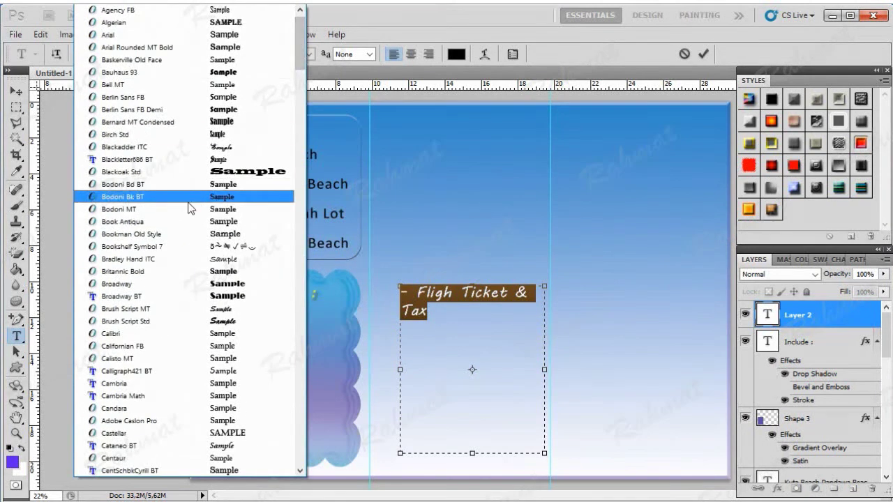
click(173, 332)
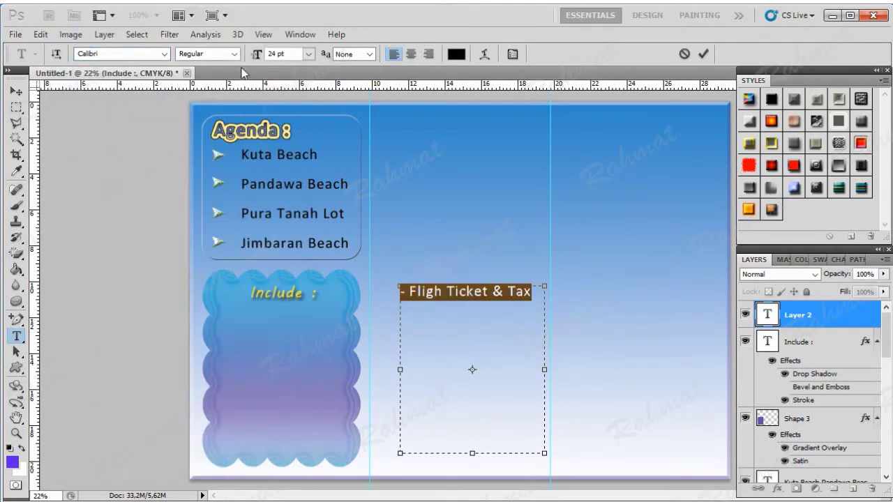
click(308, 54)
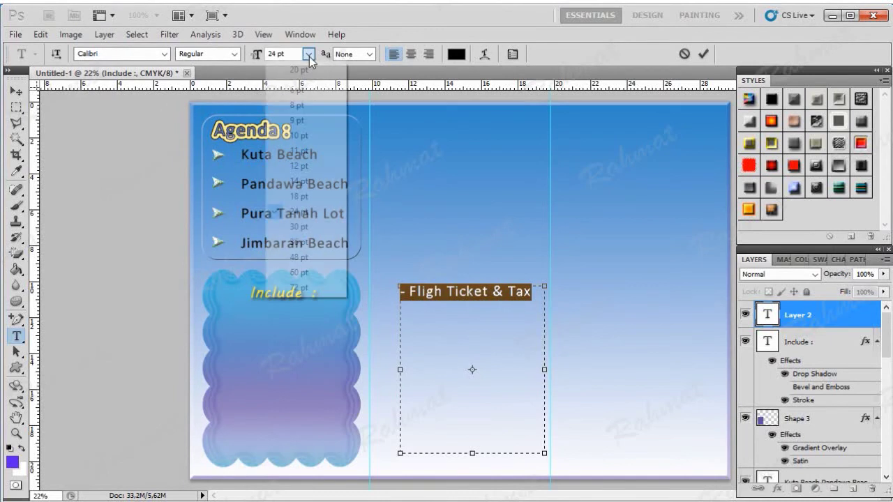
click(305, 165)
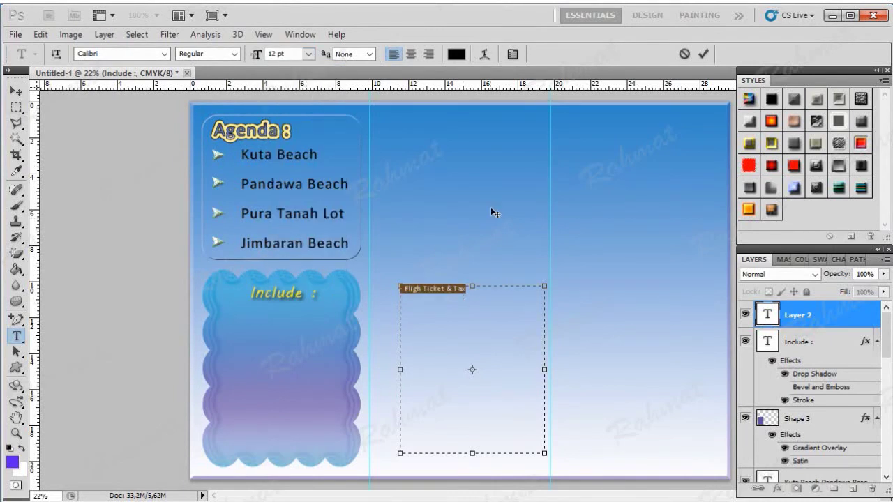
click(309, 54)
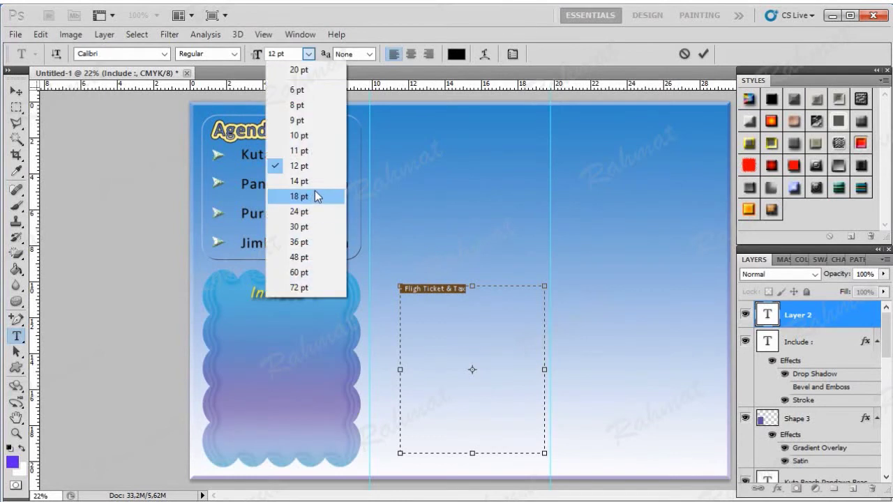
click(313, 192)
click(499, 291)
text(- Entrance Fr)
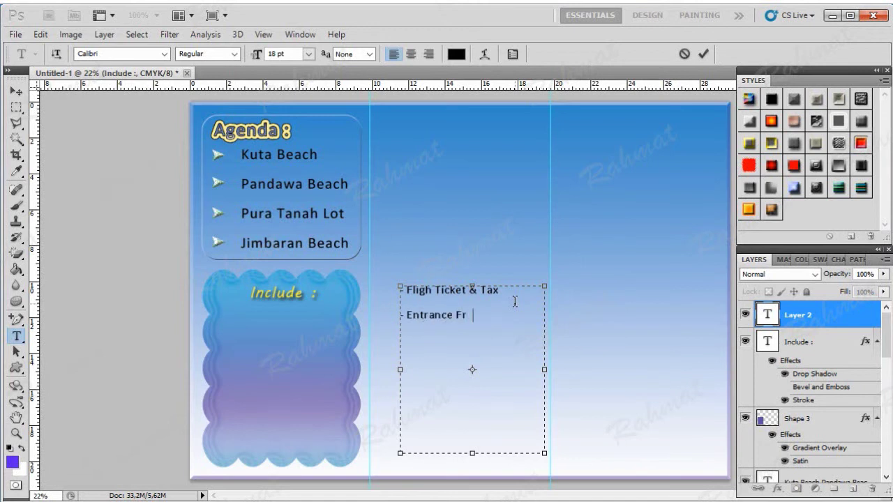
Type the remaining items from Entrance Free to Etc. and move the list into the Include frame
text(ee)
text(ast, Lunch, and)
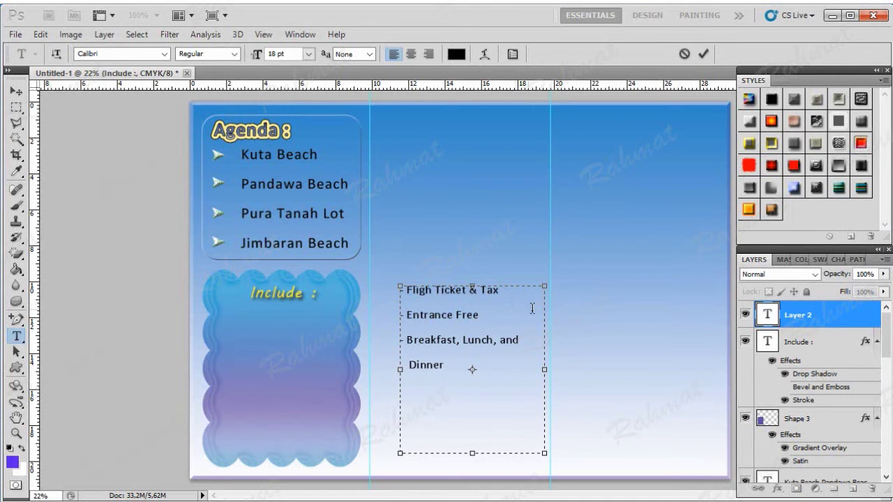
click(448, 369)
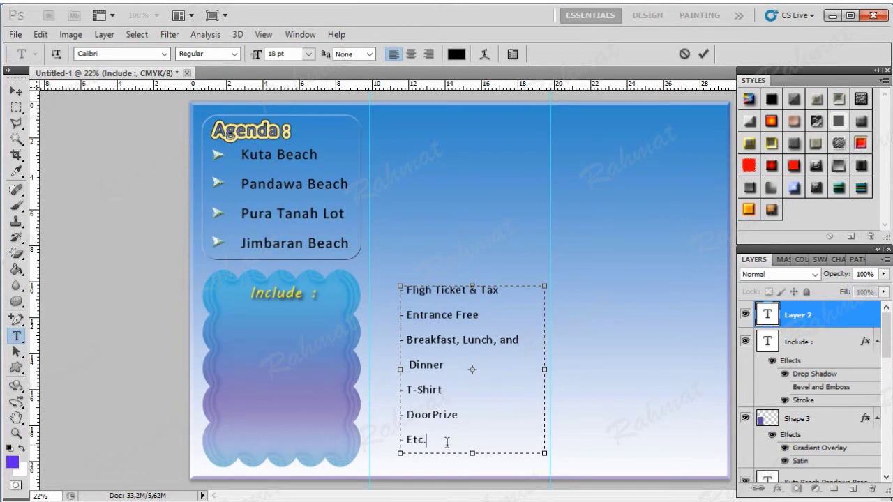
click(15, 91)
drag(501, 293, 325, 313)
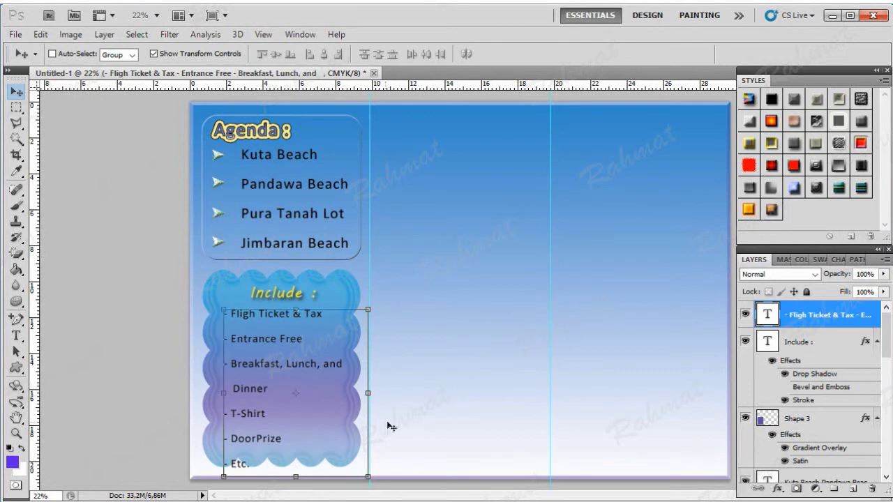
Reduce the Include list's Space After to about 3 pt and commit the text
click(17, 335)
click(233, 336)
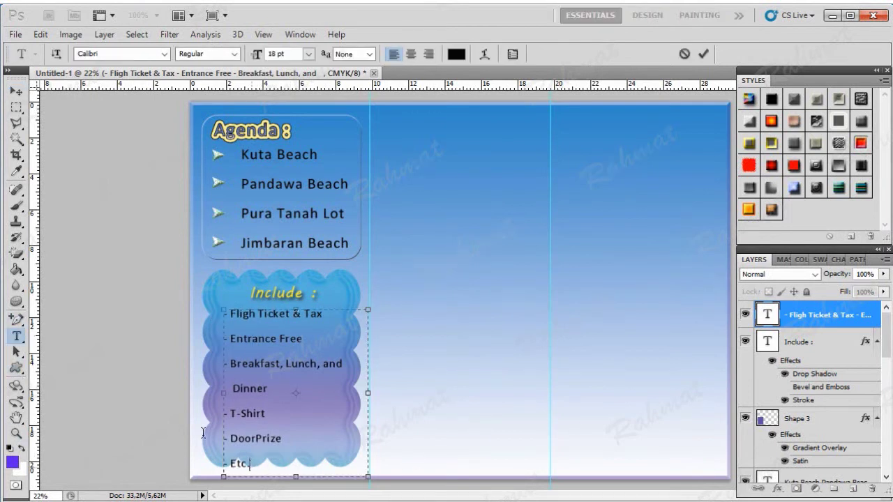
drag(250, 463, 150, 316)
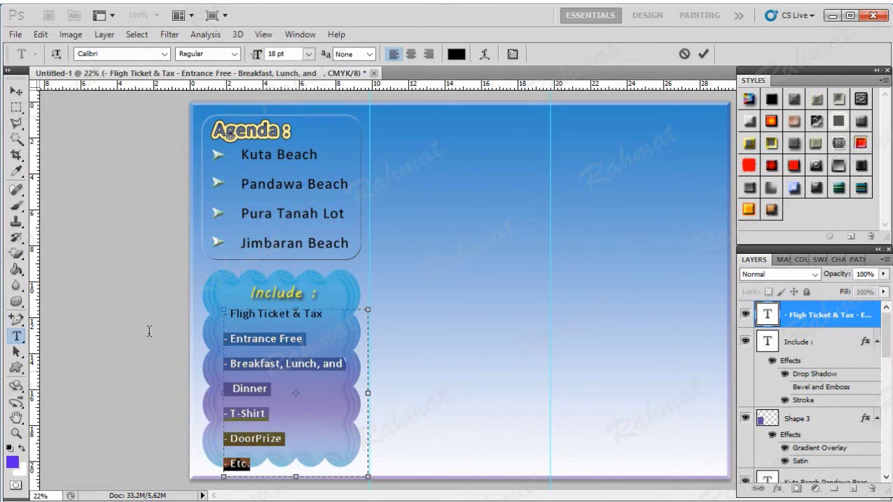
click(513, 54)
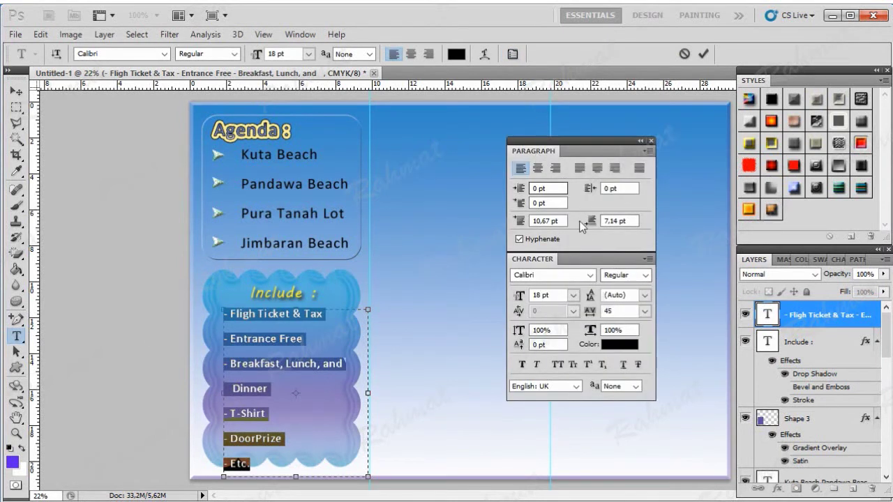
drag(591, 221, 527, 221)
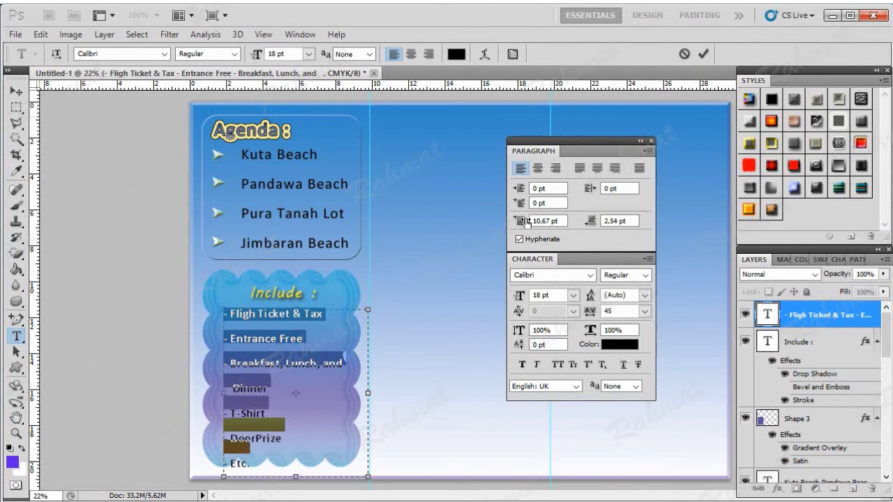
mouse_move(526, 221)
mouse_down()
mouse_move(545, 243)
mouse_move(531, 242)
mouse_up()
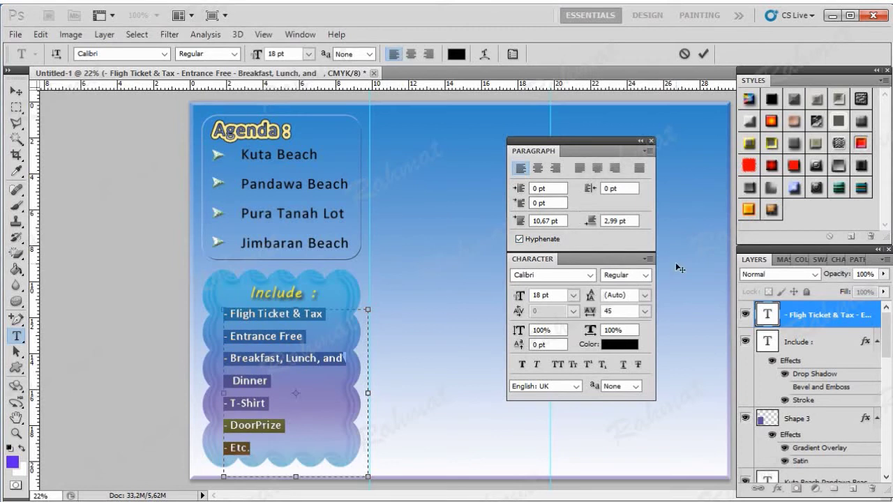
click(651, 141)
click(318, 335)
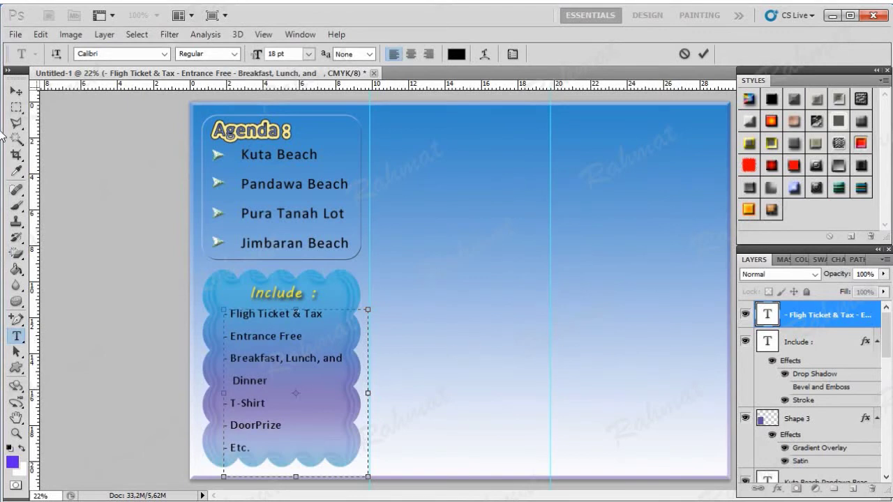
click(16, 91)
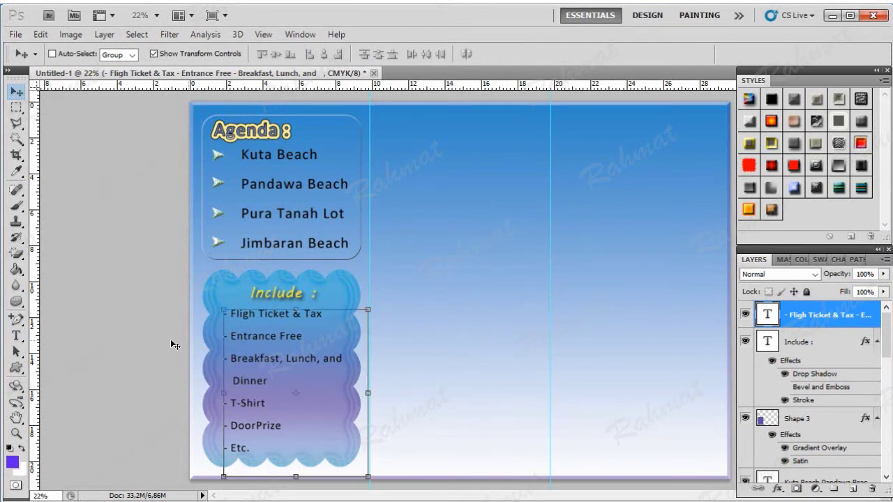
click(18, 369)
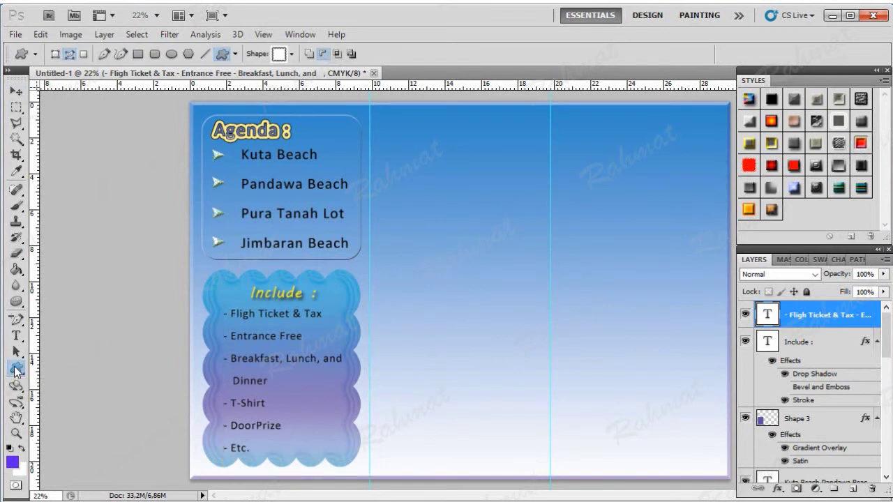
Draw a wavy frame custom-shape path over the Include list and add empty Layer 2
right_click(18, 369)
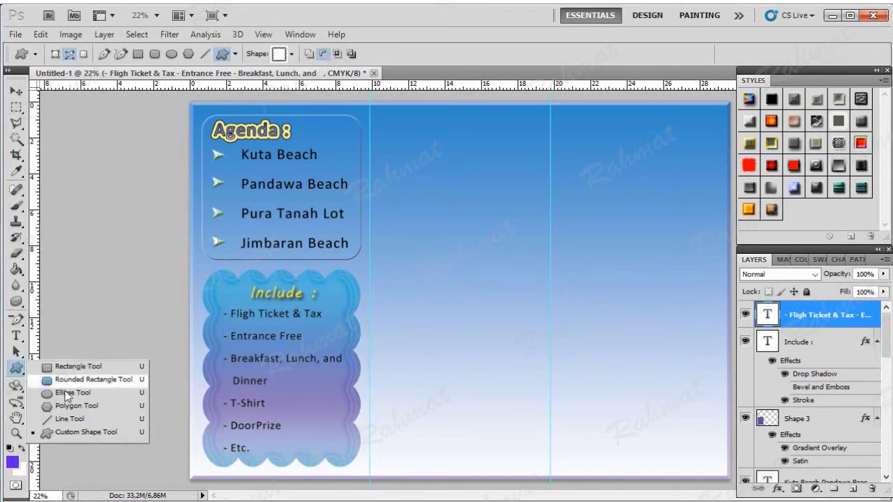
click(73, 432)
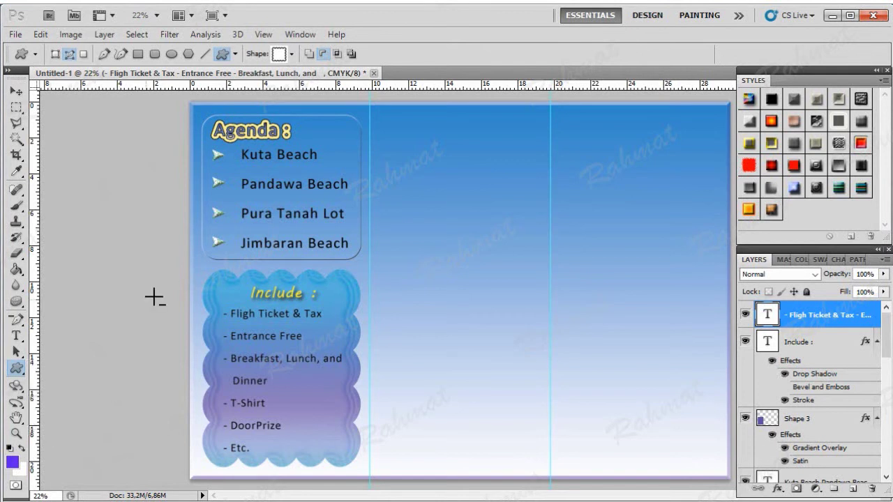
click(291, 54)
click(122, 156)
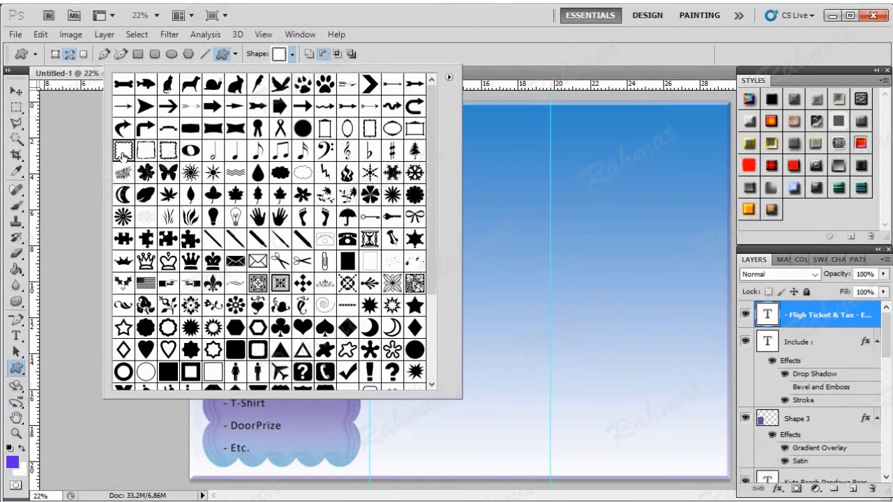
click(122, 156)
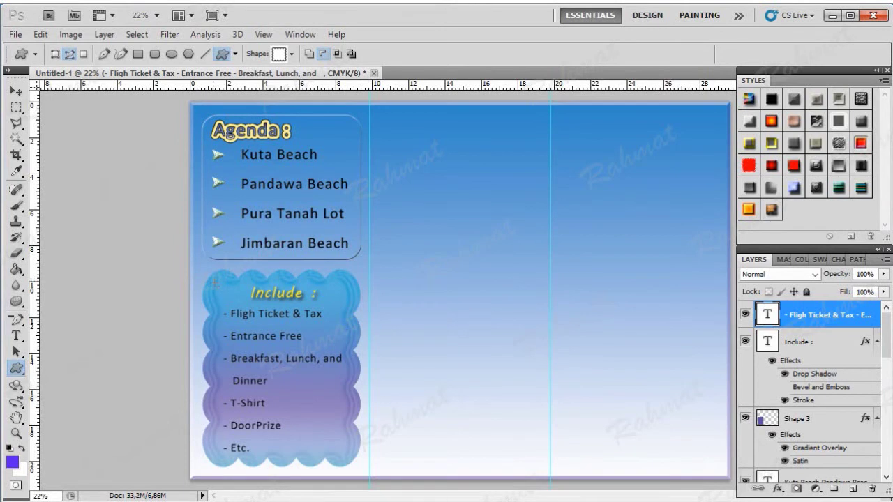
drag(337, 435, 343, 453)
click(852, 489)
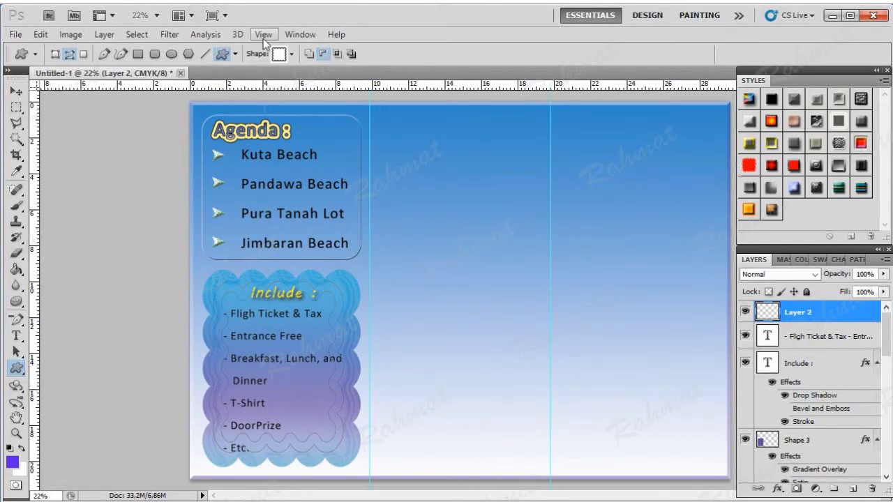
Zoom to 50% and scroll down to bring the whole Include list into view
click(263, 34)
click(296, 135)
click(264, 37)
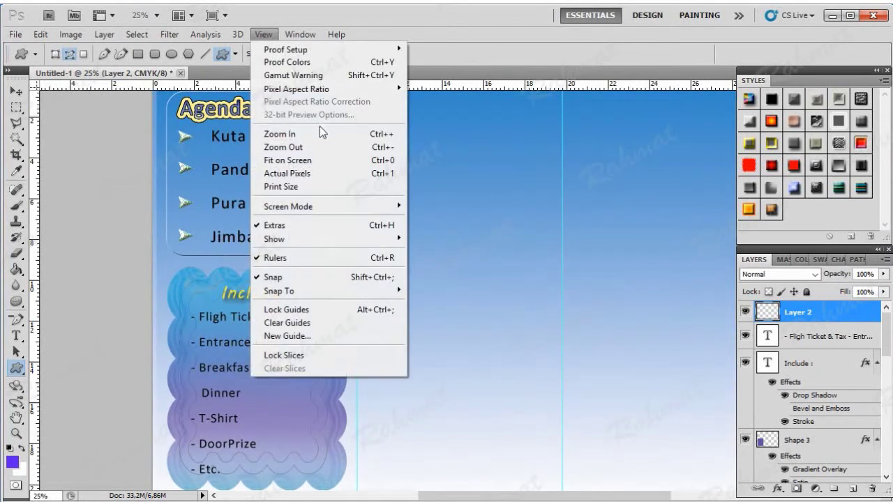
click(321, 134)
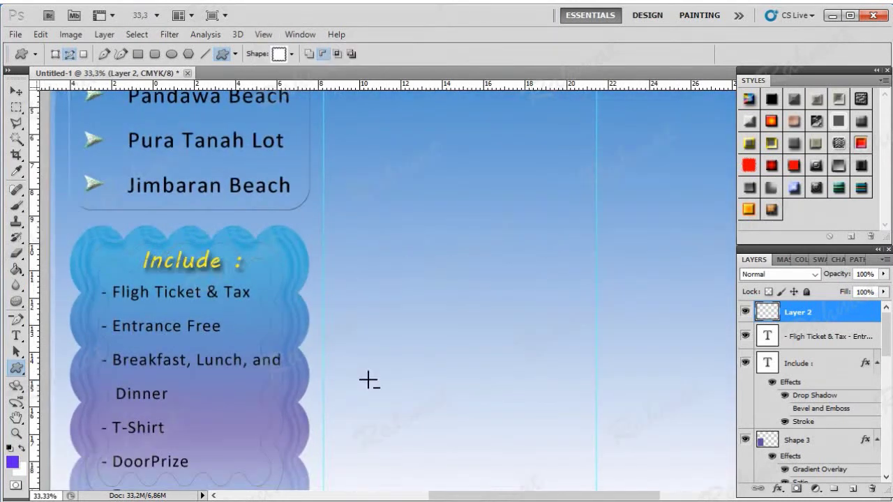
mouse_move(474, 495)
mouse_down()
mouse_move(390, 496)
mouse_move(408, 495)
mouse_up()
click(264, 34)
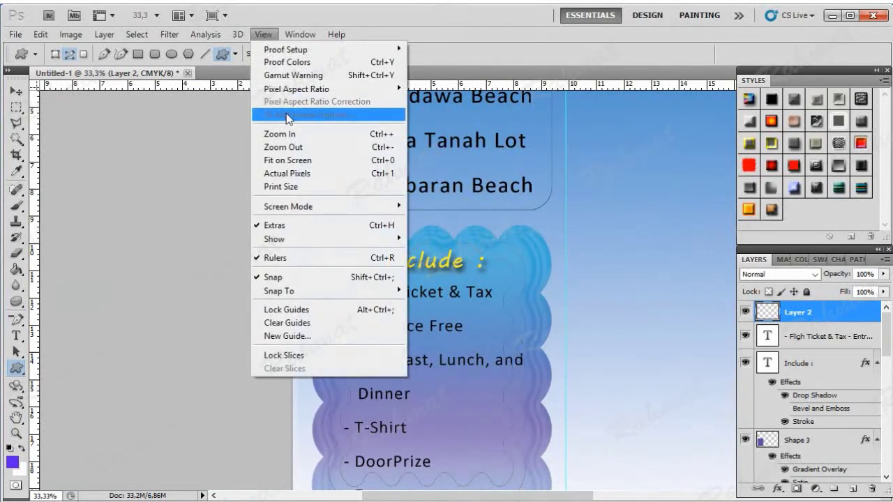
click(295, 134)
scroll(581, 296, down, 1)
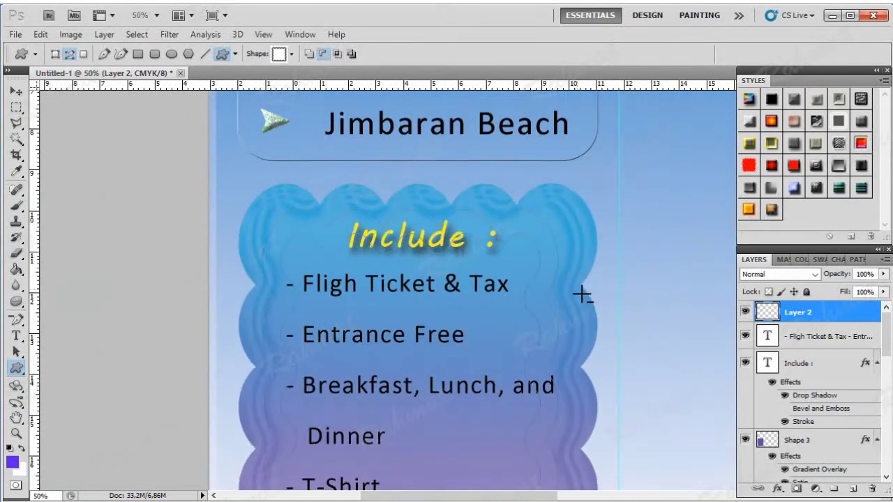
scroll(582, 295, down, 1)
scroll(581, 296, down, 1)
scroll(581, 295, down, 1)
scroll(582, 295, down, 1)
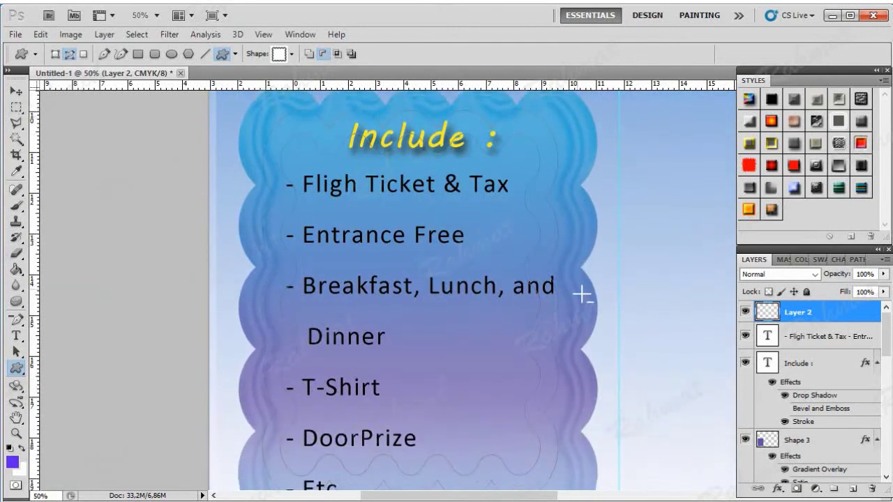
scroll(582, 296, down, 1)
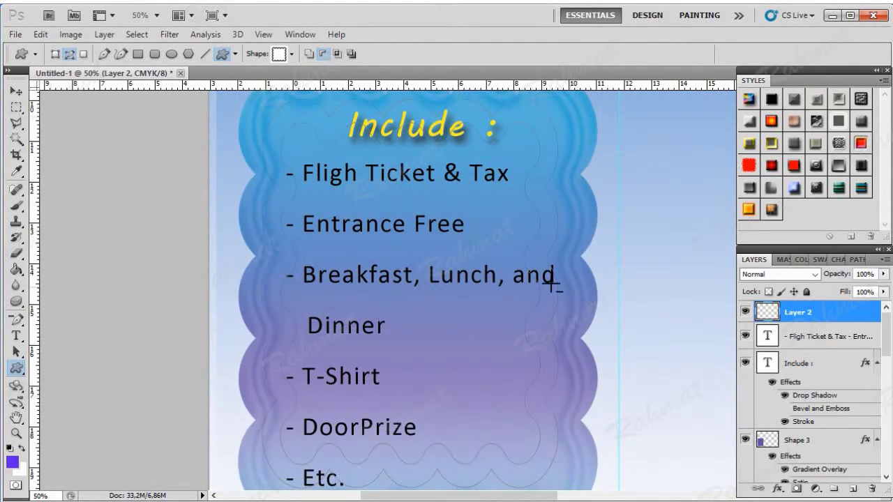
click(16, 336)
click(15, 351)
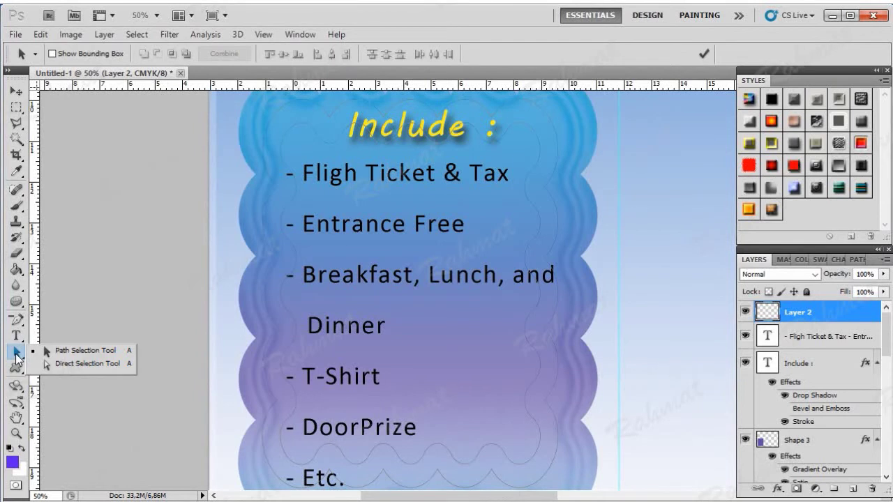
Select the wavy frame path and hide the Shape 3 layer
click(69, 350)
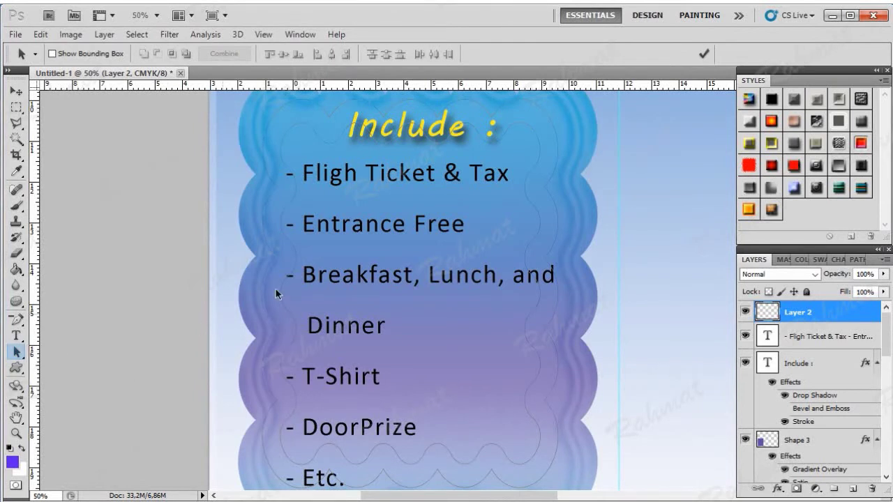
click(315, 102)
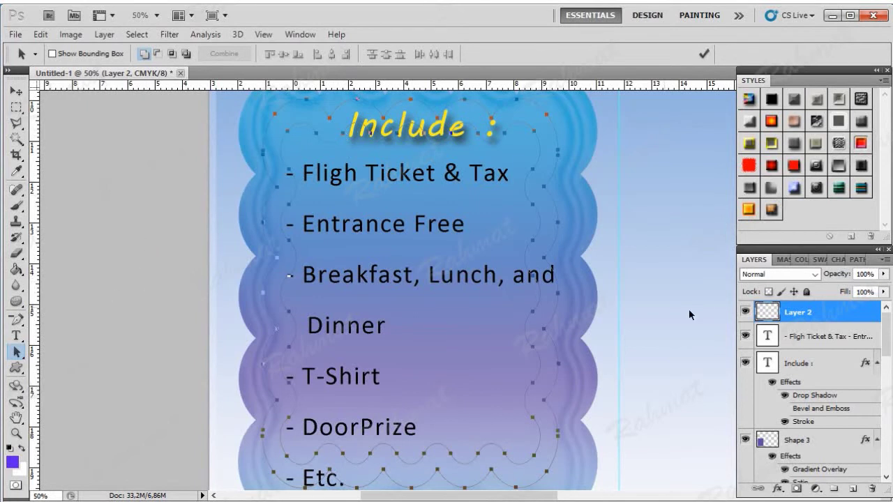
click(744, 441)
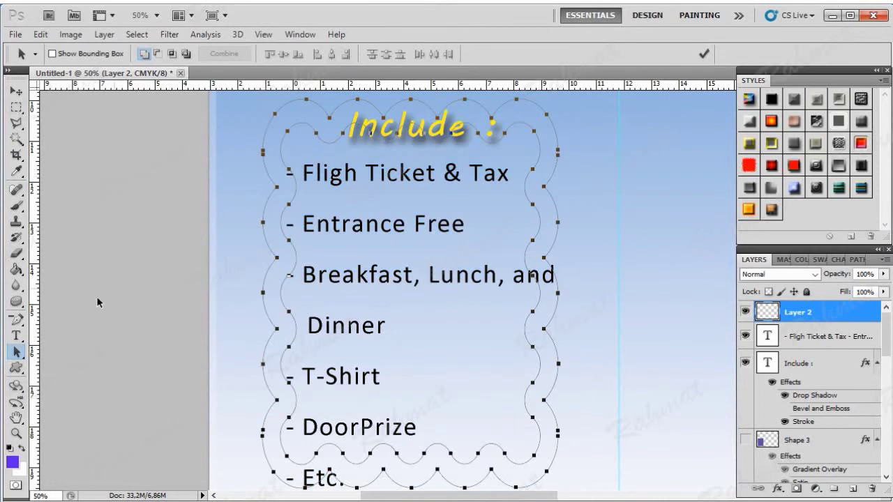
click(17, 321)
right_click(23, 329)
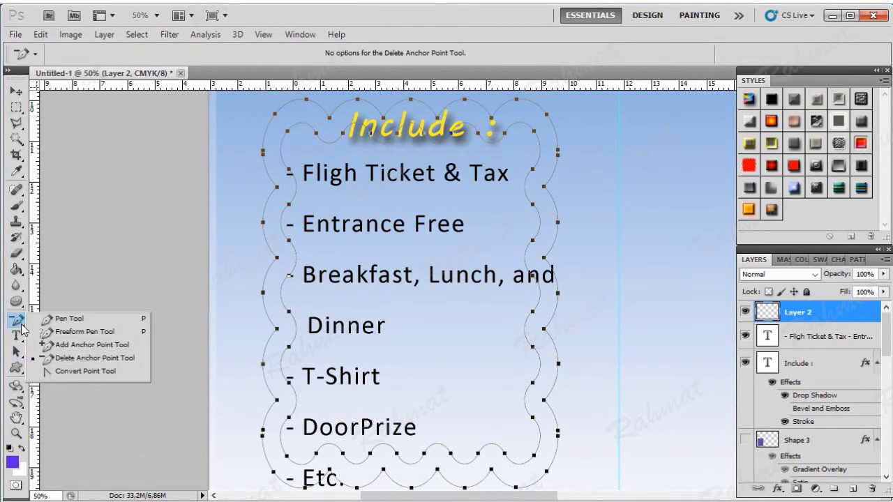
click(65, 358)
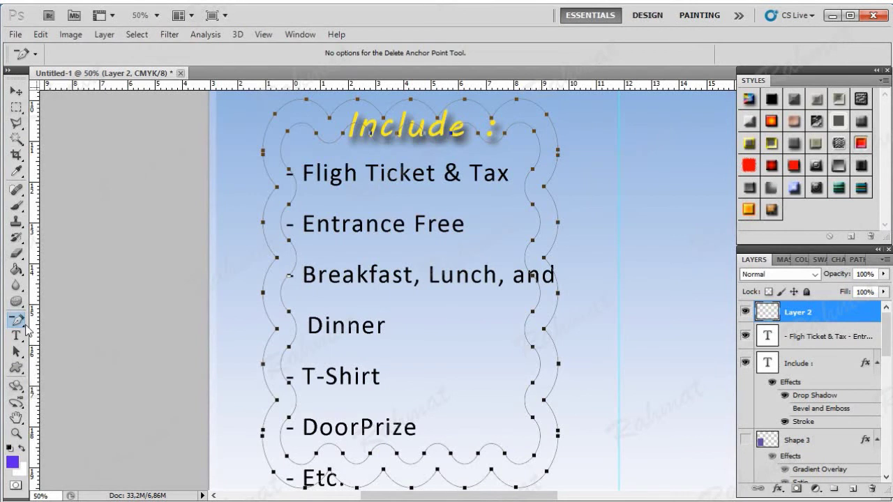
Delete alternate anchors along the path's top edge and right side
right_click(18, 321)
click(89, 362)
click(288, 131)
click(315, 138)
click(355, 137)
click(368, 139)
click(398, 139)
click(426, 138)
click(450, 138)
click(478, 140)
click(504, 140)
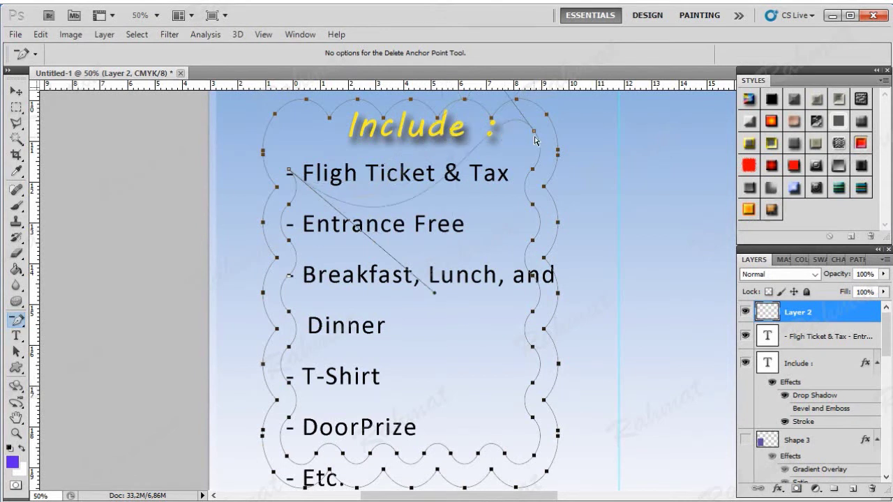
click(534, 137)
click(533, 173)
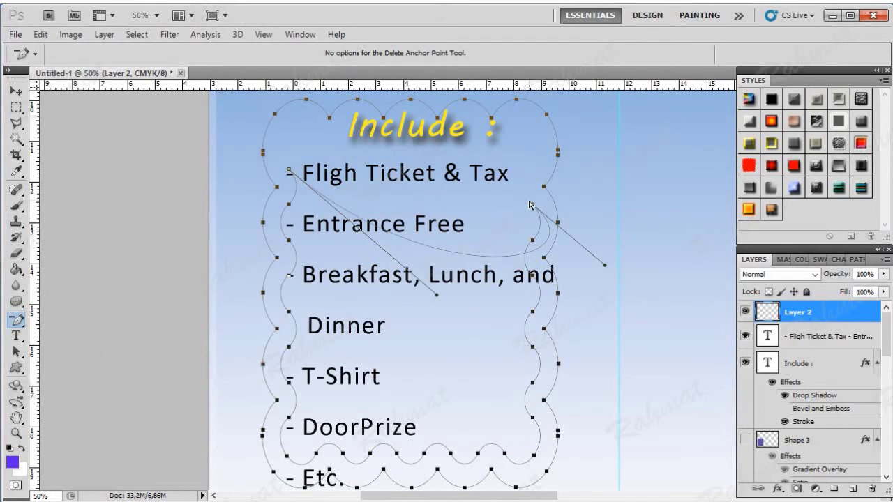
click(534, 210)
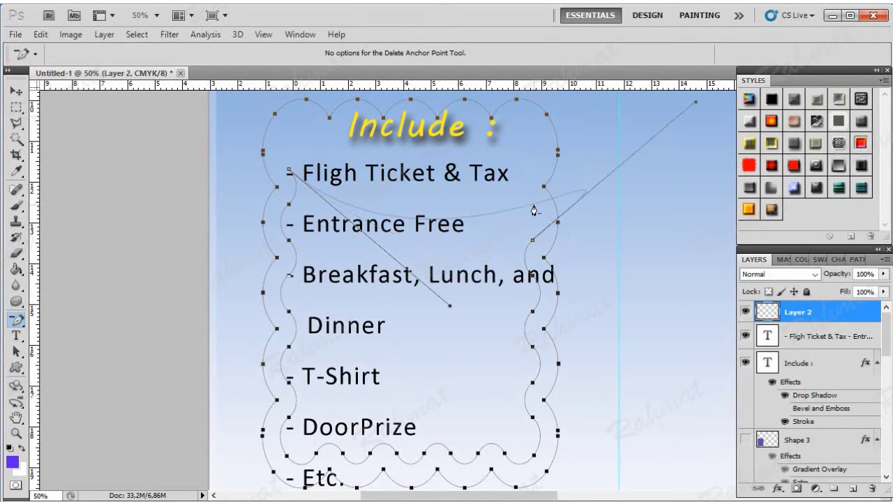
click(533, 278)
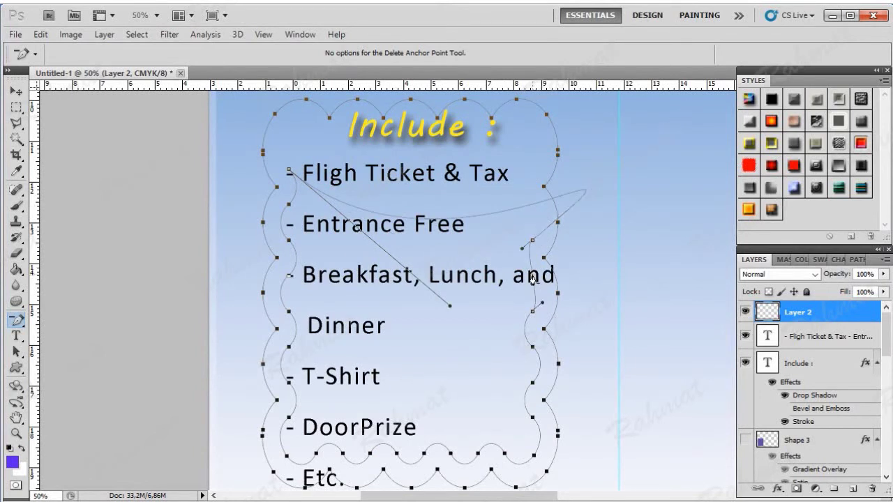
click(533, 312)
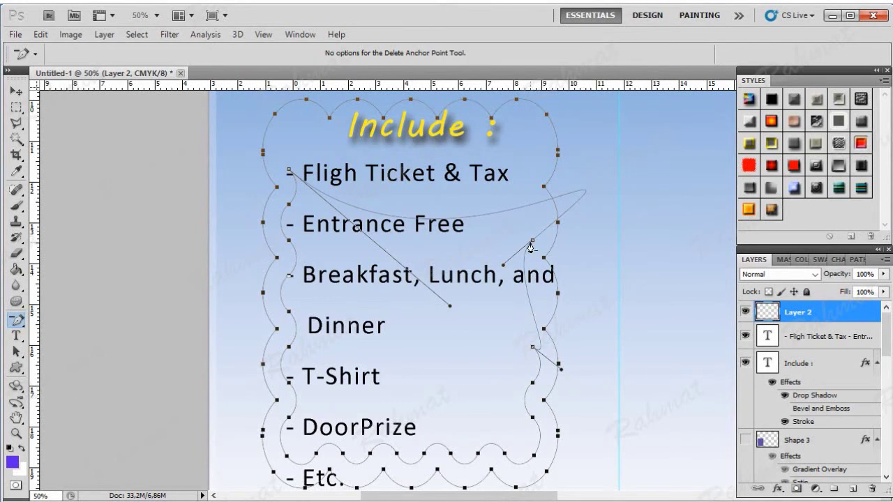
click(532, 241)
click(532, 346)
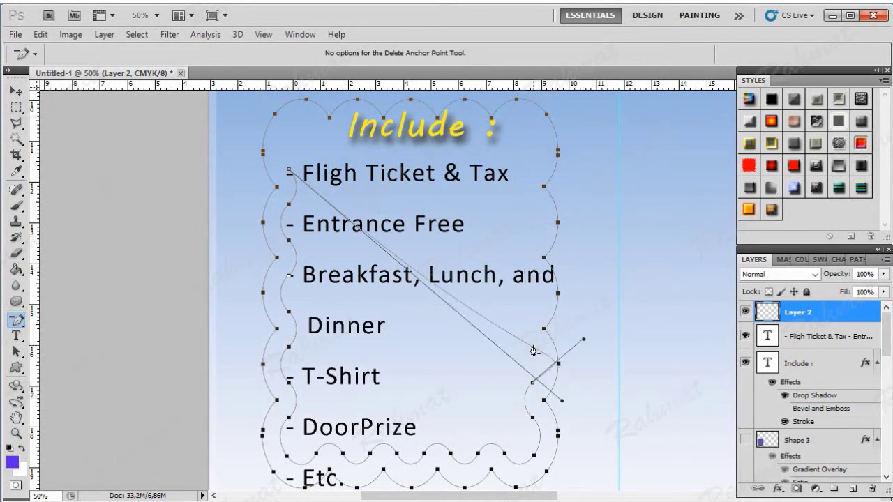
click(532, 382)
click(532, 417)
Delete alternate anchors along the path's bottom edge and left side
click(533, 455)
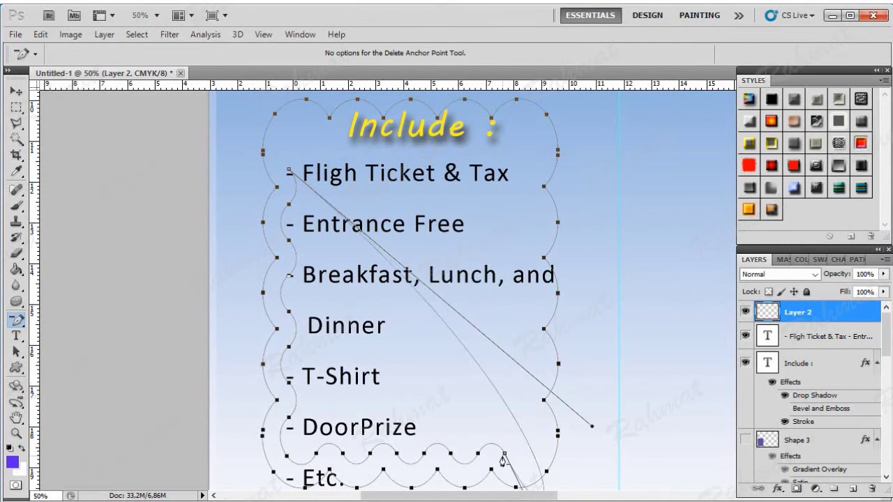
click(504, 455)
click(478, 454)
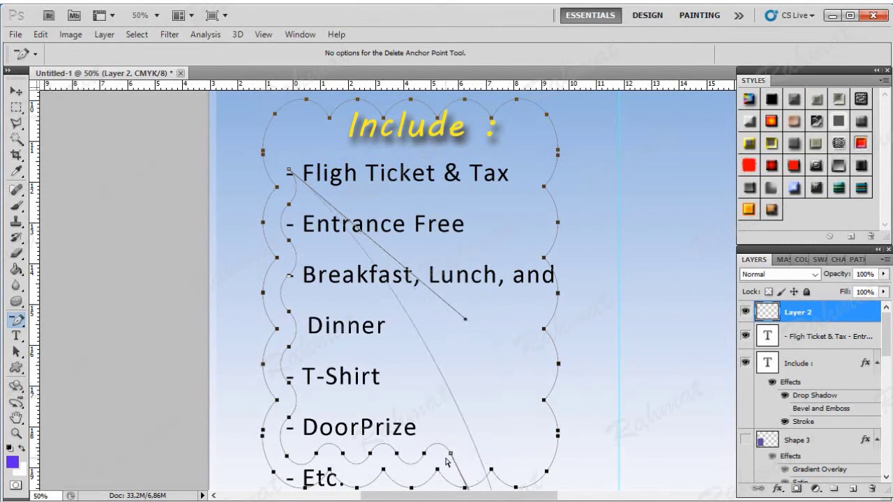
click(450, 454)
click(423, 454)
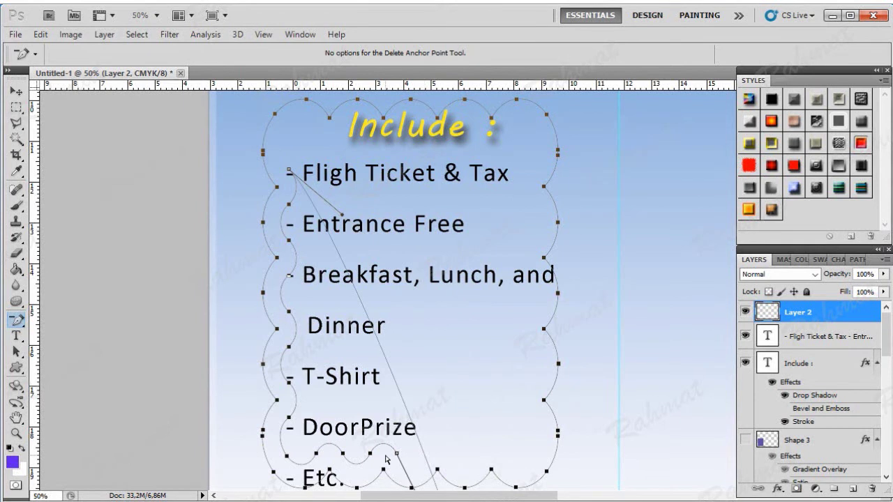
click(396, 454)
click(370, 453)
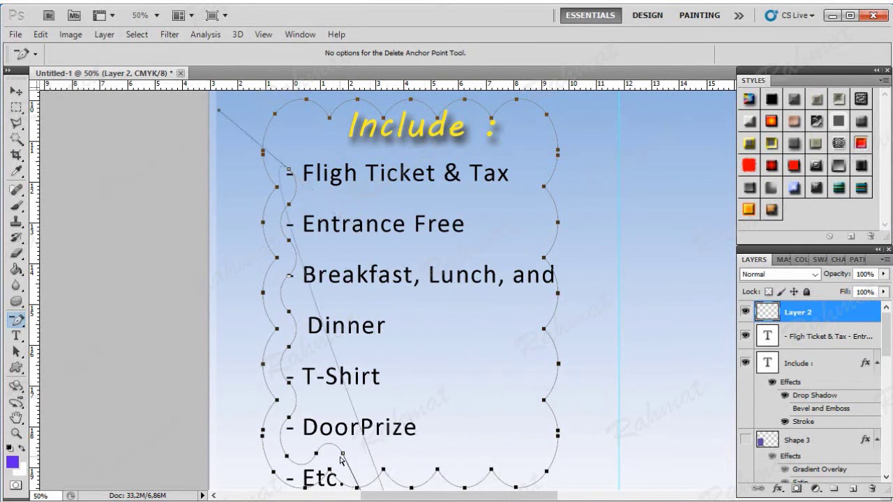
click(342, 454)
click(315, 453)
click(287, 458)
click(288, 418)
click(288, 383)
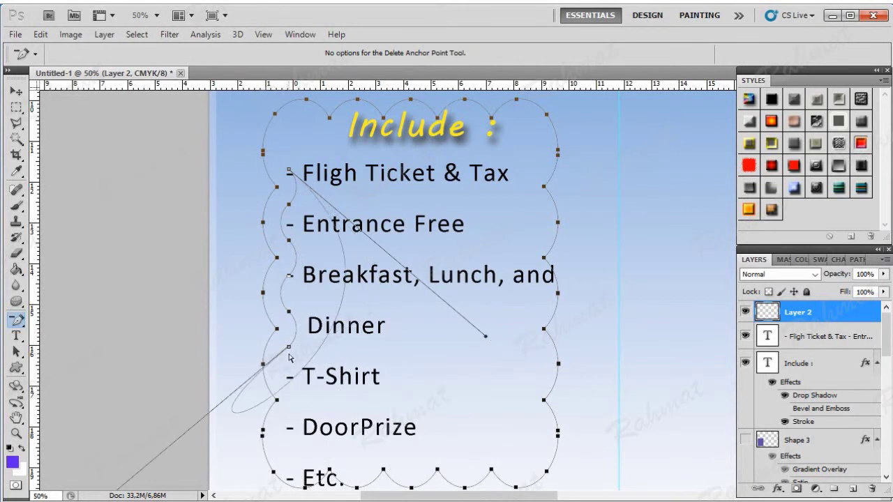
click(288, 347)
click(288, 312)
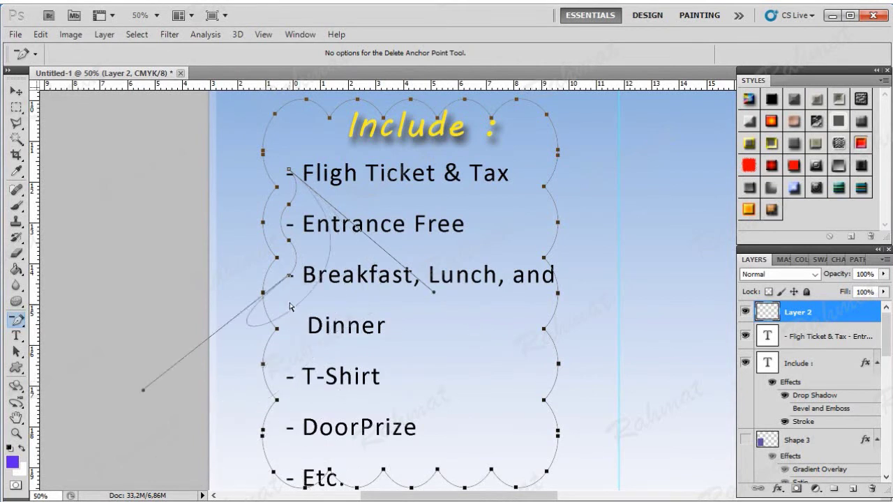
click(289, 277)
click(289, 241)
click(288, 207)
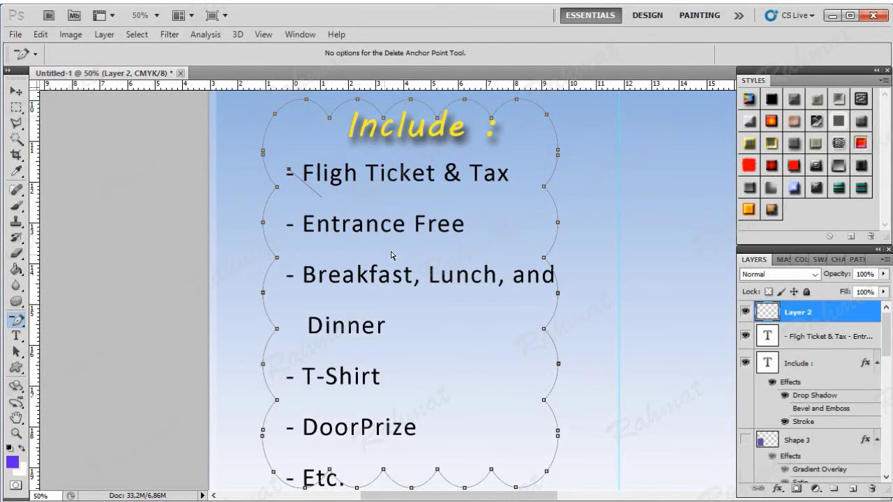
click(262, 34)
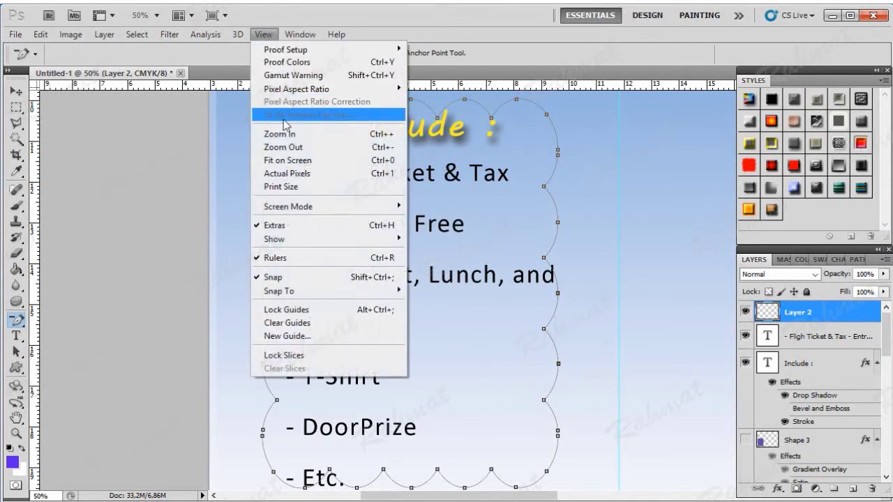
Fit the whole brochure on screen and switch from path selection to the Brush Tool
click(294, 161)
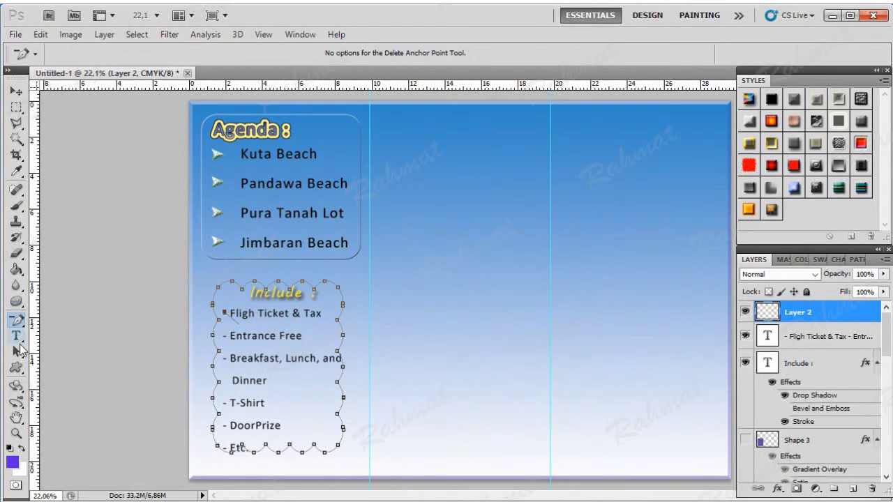
click(17, 351)
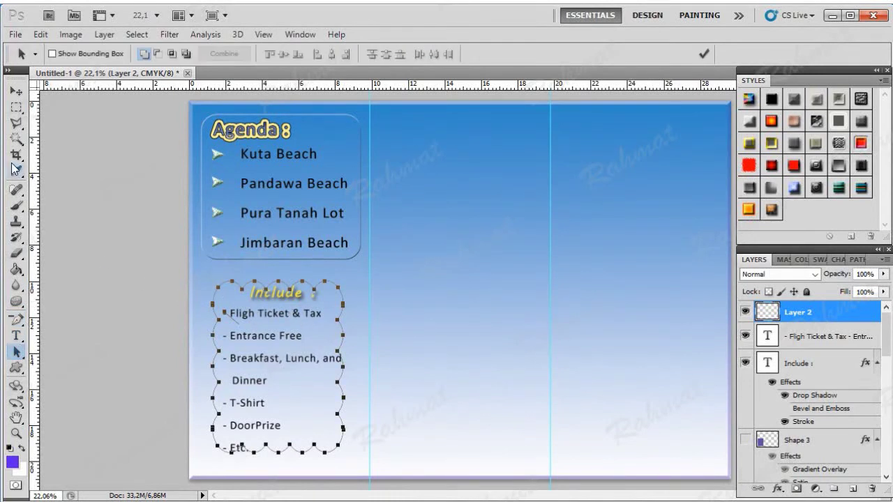
click(17, 204)
click(59, 209)
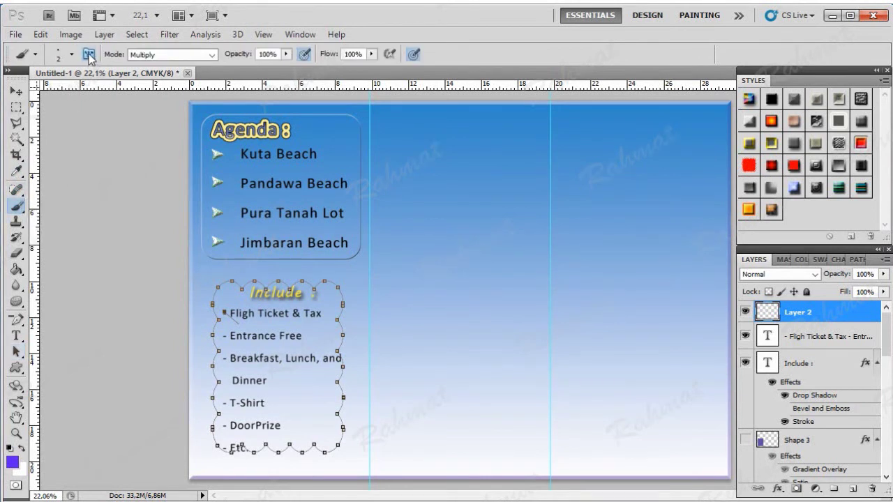
Open the Brush panel and review Shape Dynamics, Scattering, Texture and the 48 px Dual Brush settings
click(88, 53)
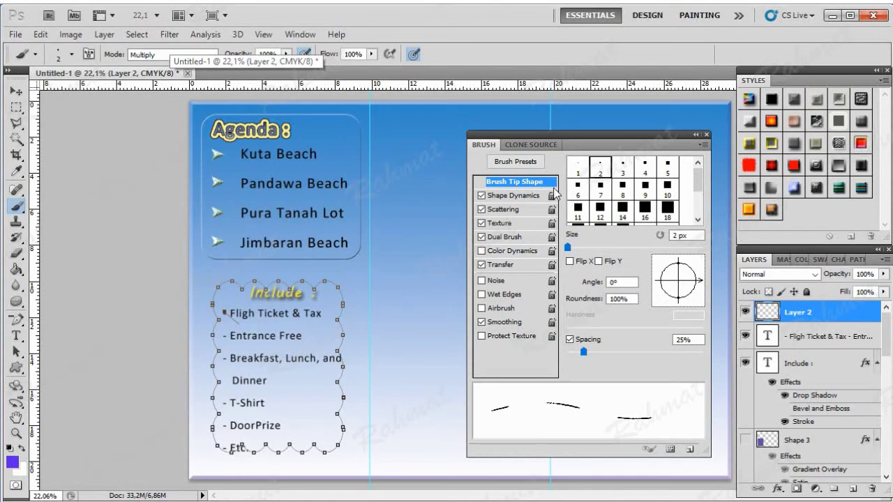
click(516, 195)
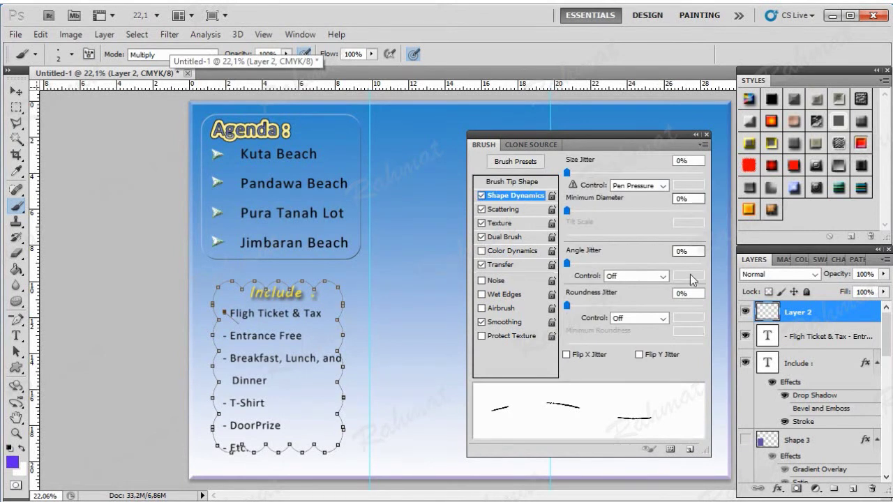
click(509, 210)
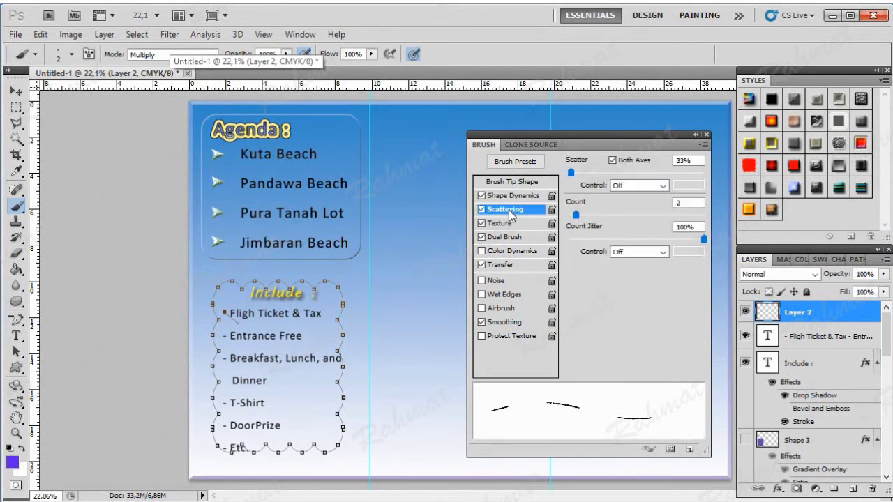
click(509, 223)
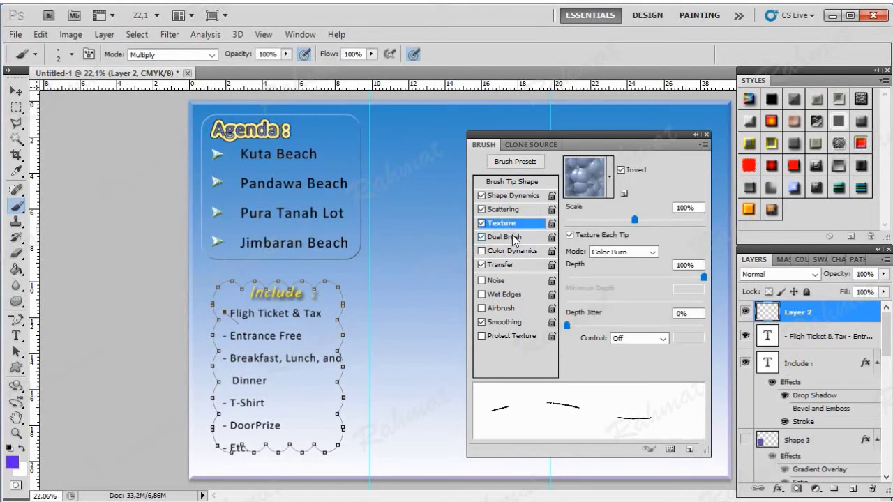
click(514, 238)
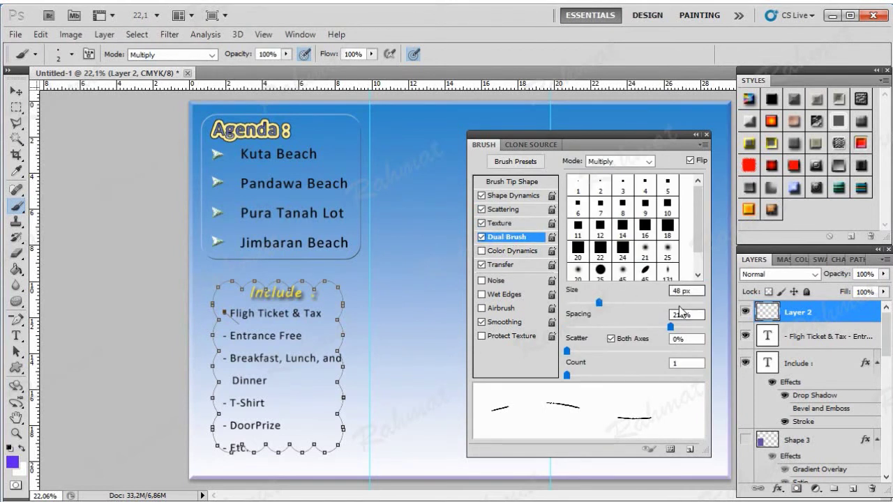
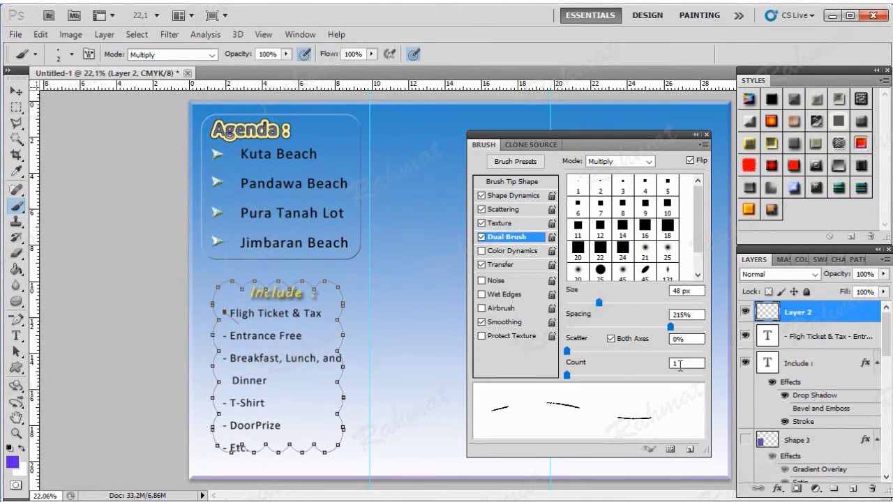
Stroke the scalloped path on Layer 2 with the Brush to form a dotted border around the Include list
click(707, 134)
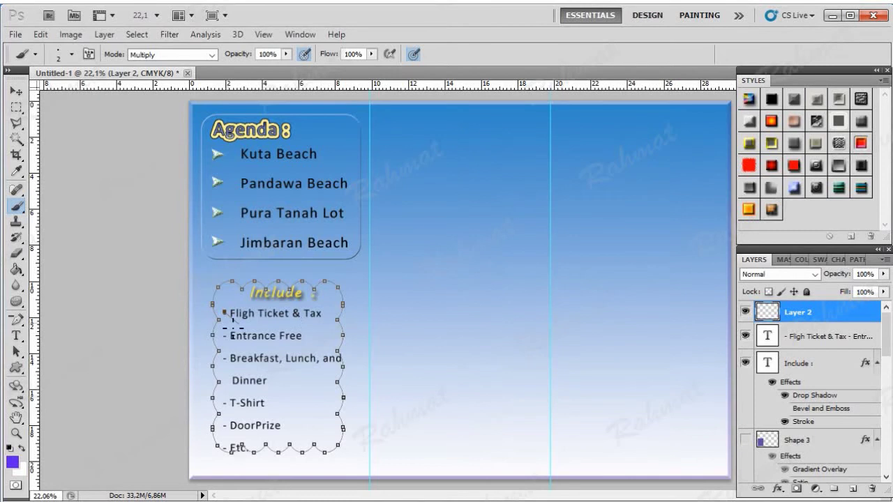
click(16, 352)
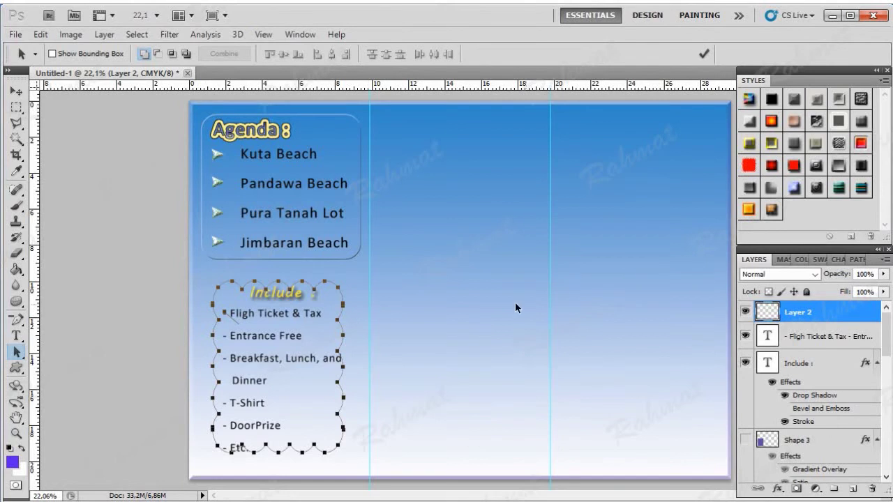
right_click(249, 284)
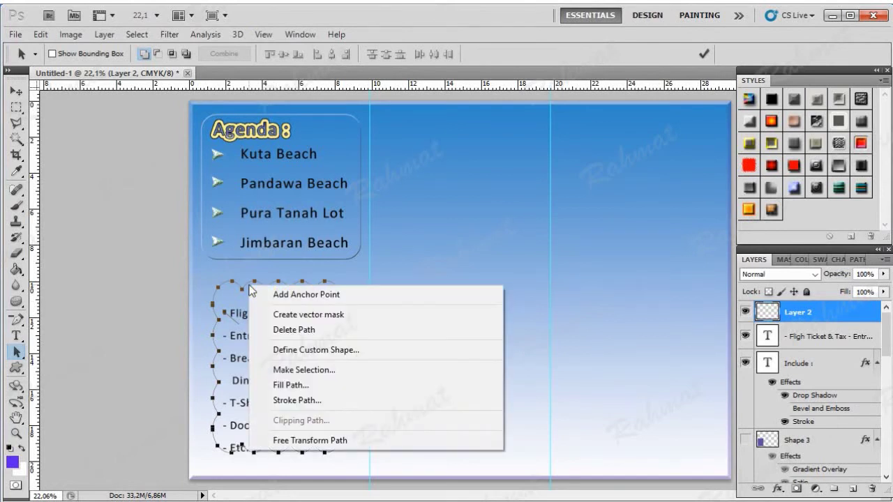
click(296, 401)
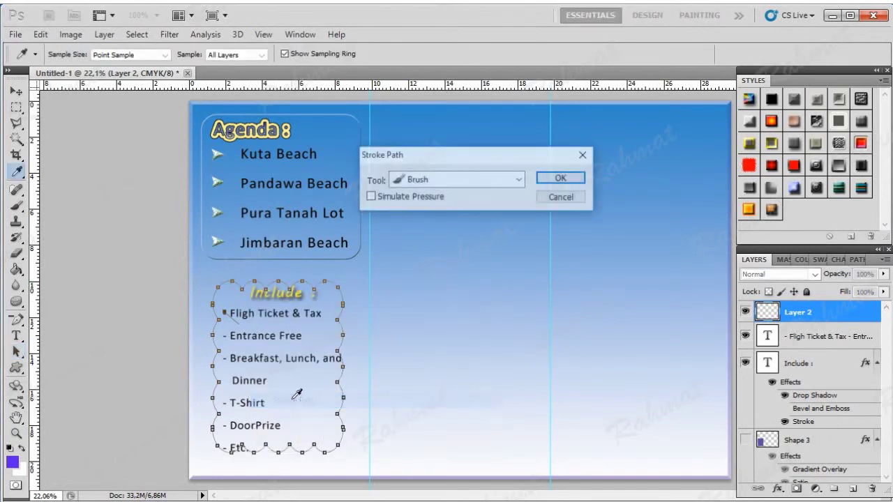
click(495, 183)
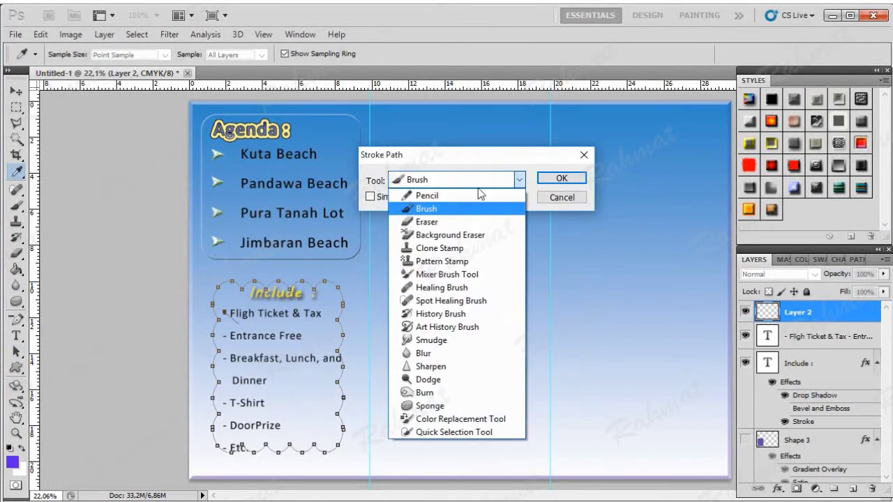
click(446, 211)
click(561, 179)
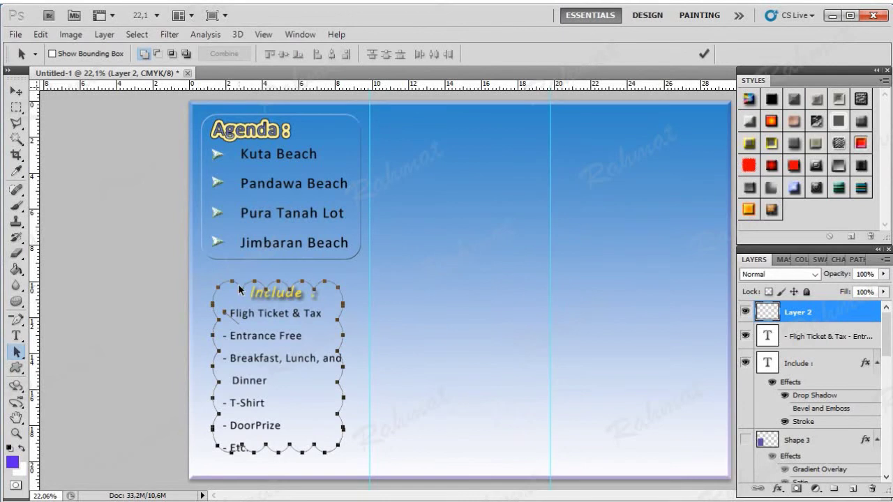
drag(238, 289, 317, 293)
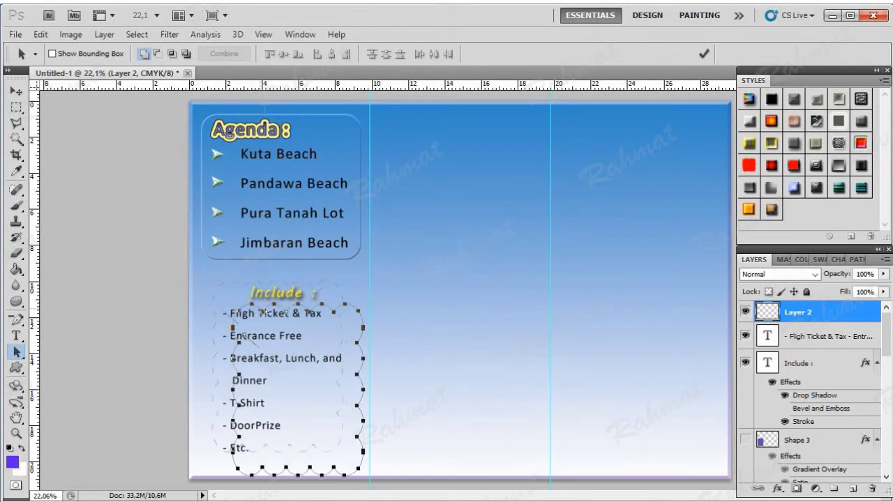
Delete the scalloped path and give Layer 2 a 6 px Outside stroke
right_click(317, 293)
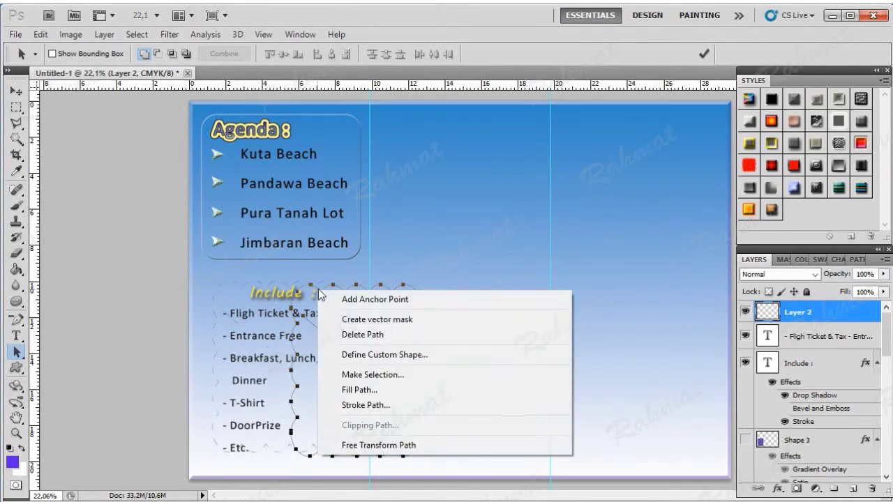
click(384, 335)
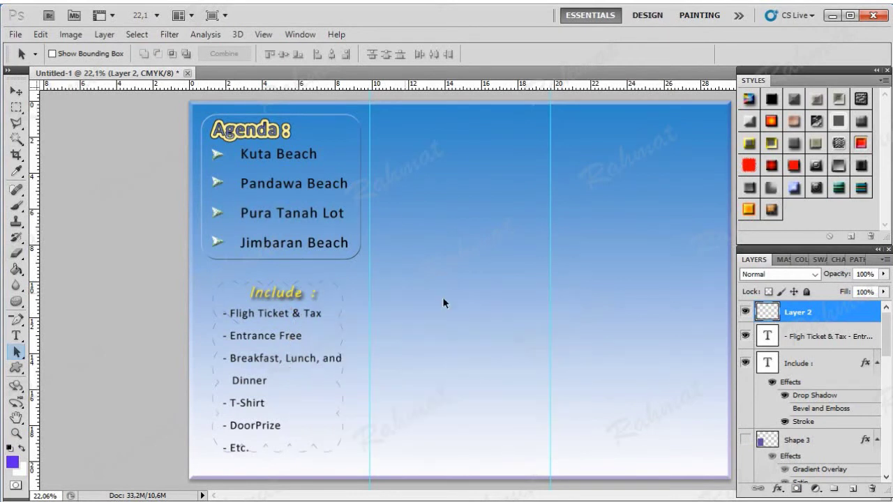
right_click(806, 316)
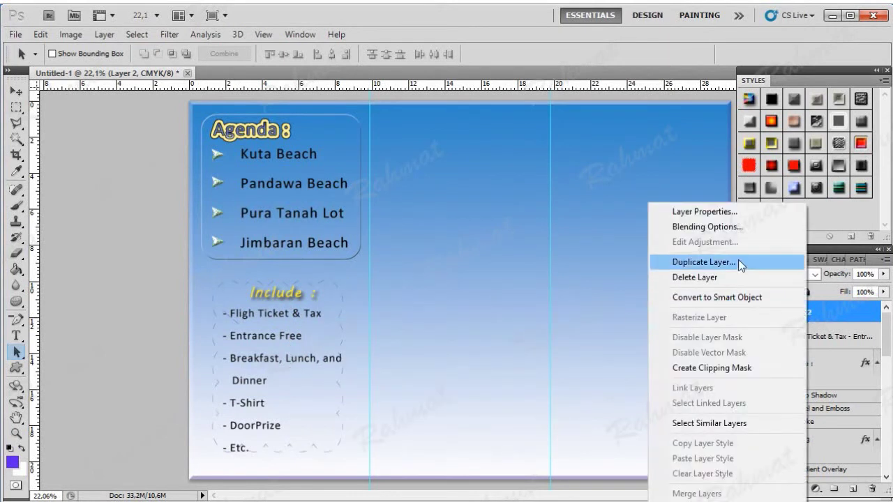
click(703, 230)
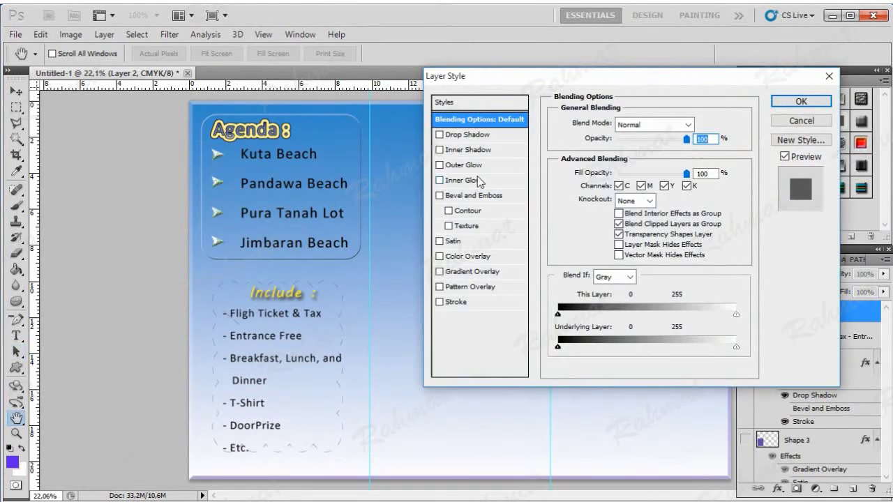
click(450, 303)
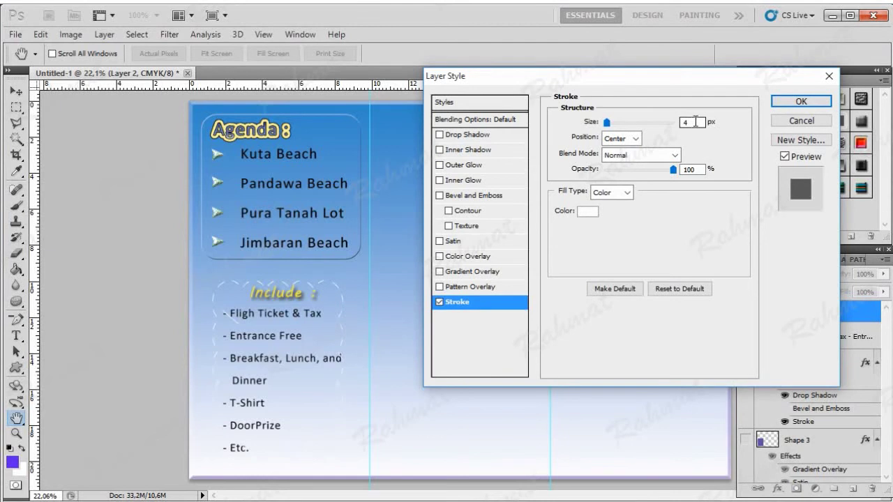
text(6)
click(635, 139)
click(627, 153)
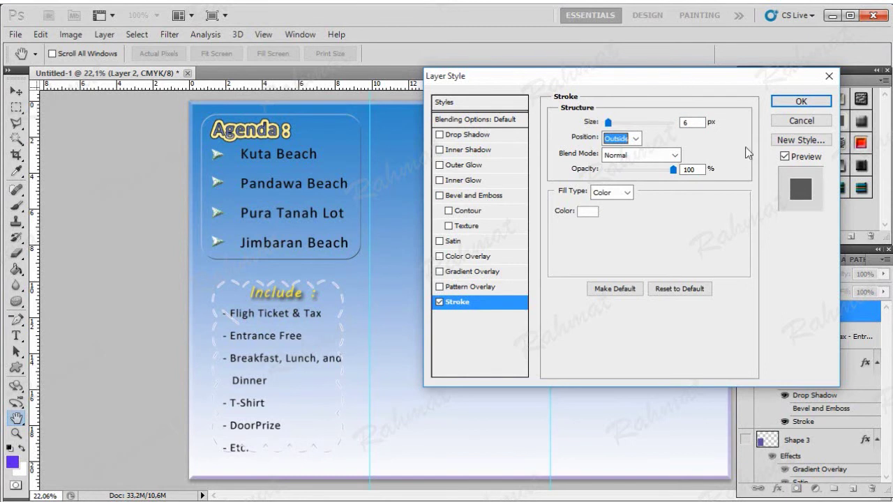
click(795, 102)
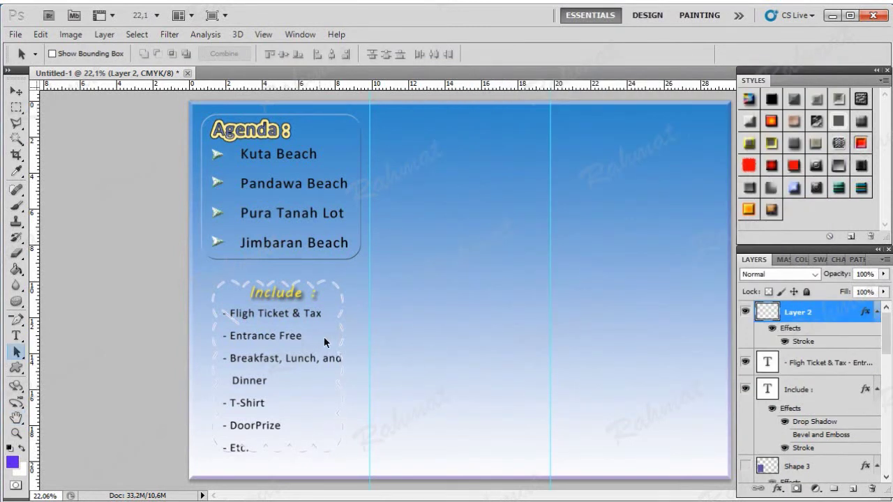
Load the Text Effects styles and apply the multicoloured pattern style to the frame
click(881, 83)
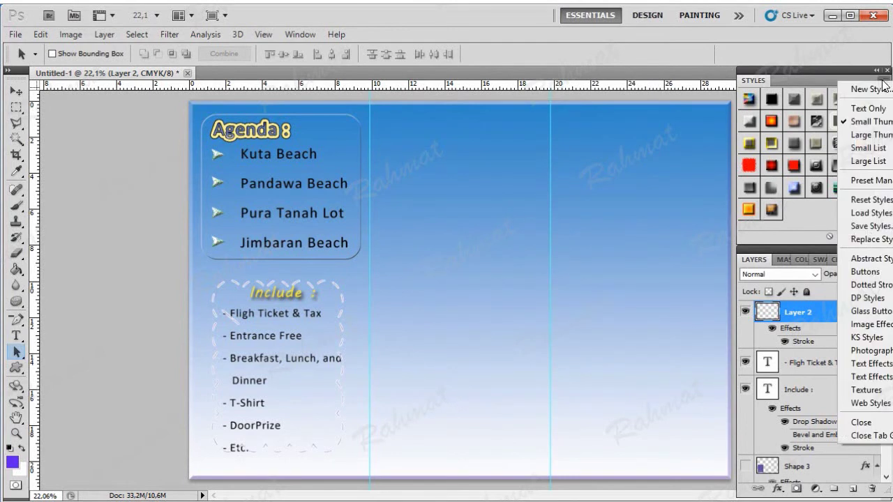
click(844, 380)
click(391, 208)
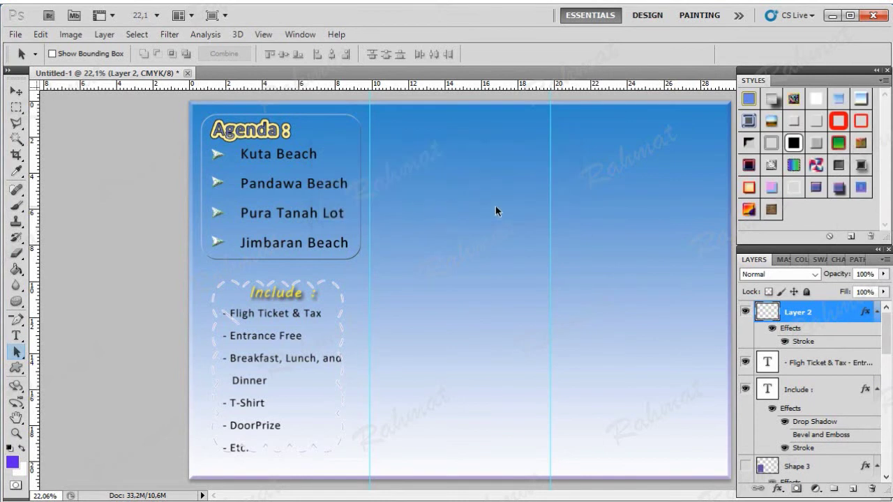
click(749, 211)
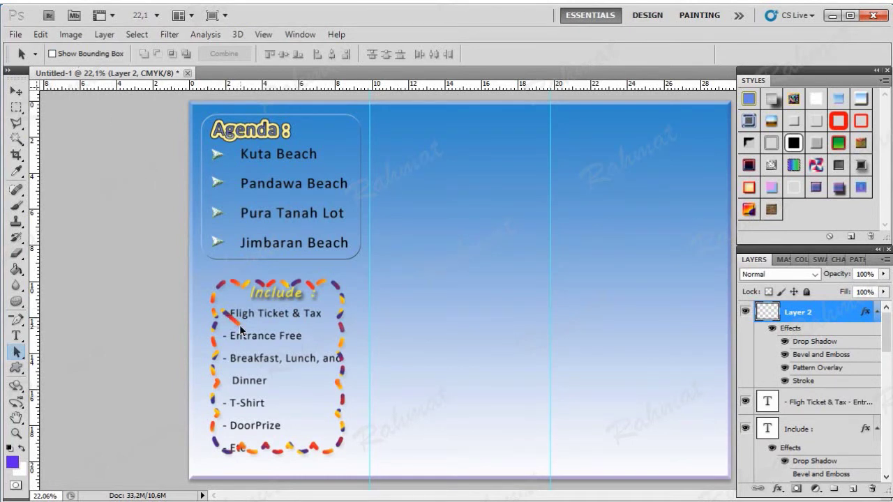
click(300, 34)
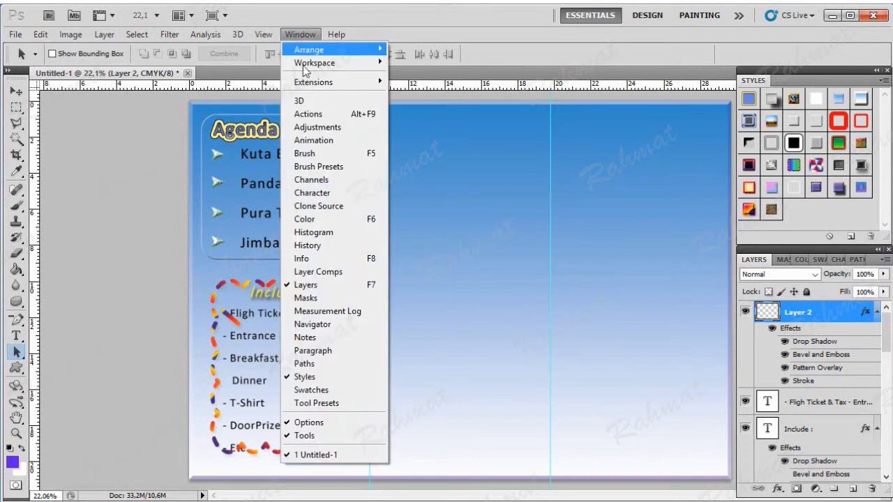
Revert History to the state just after the path was stroked
click(311, 244)
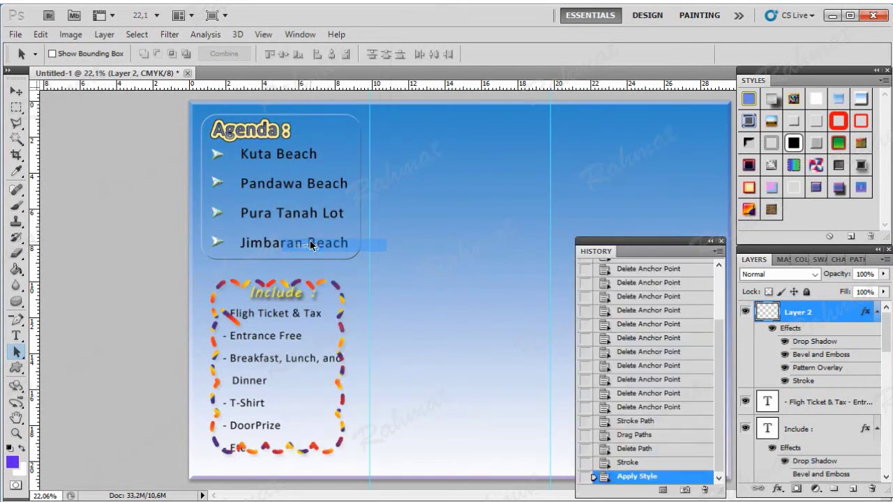
click(637, 460)
click(638, 452)
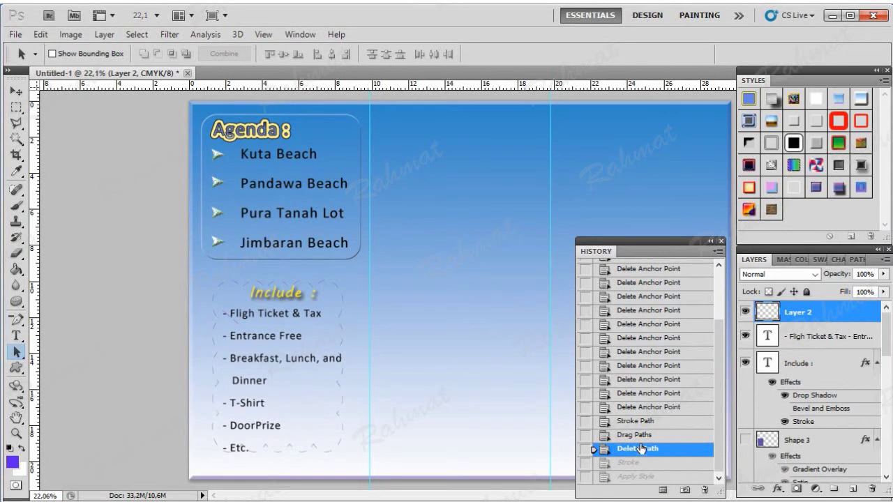
click(642, 434)
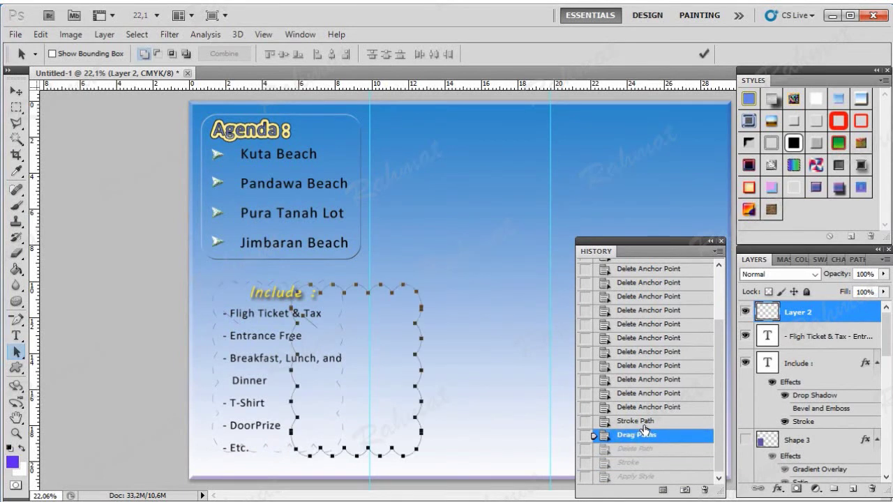
click(642, 421)
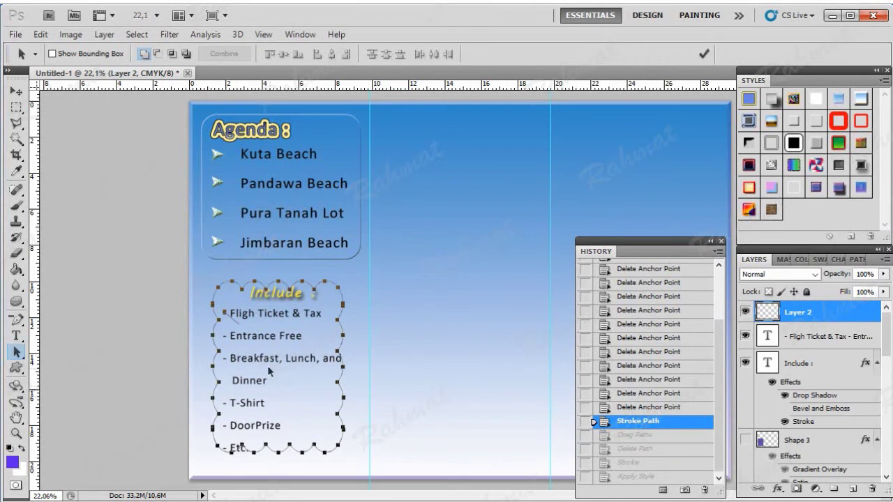
Delete one anchor point beside the first Include item from the scalloped path
click(15, 320)
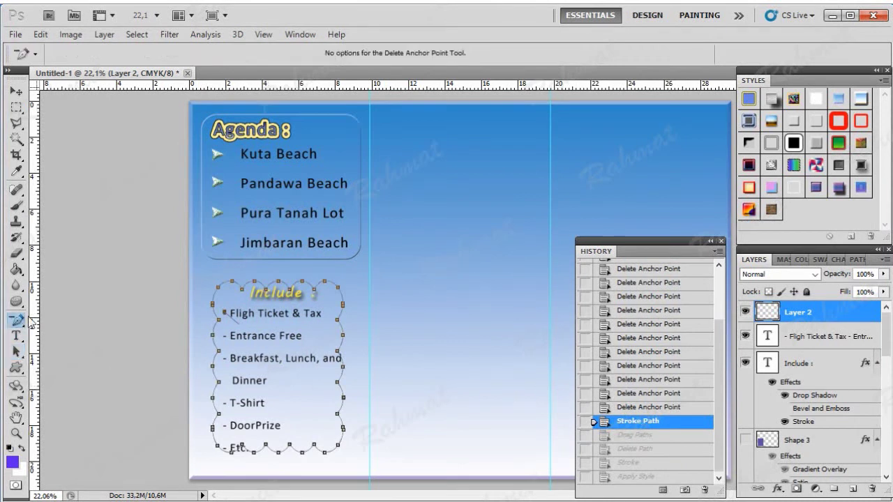
click(223, 318)
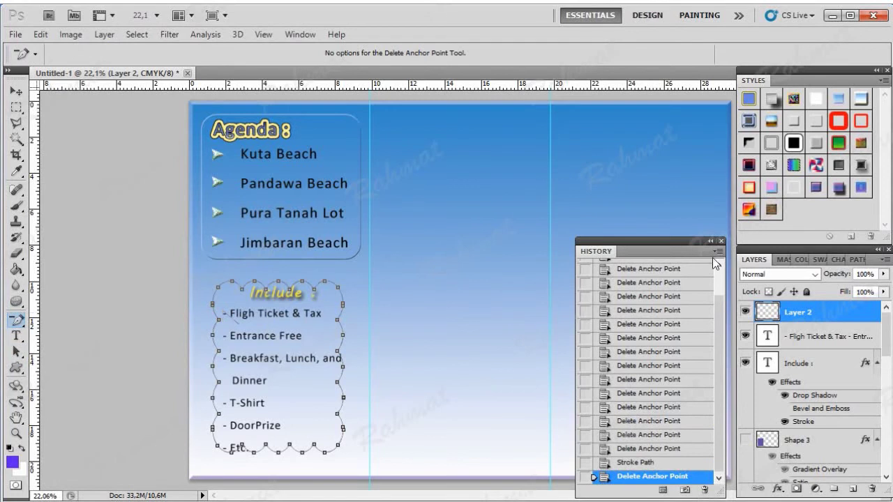
click(721, 241)
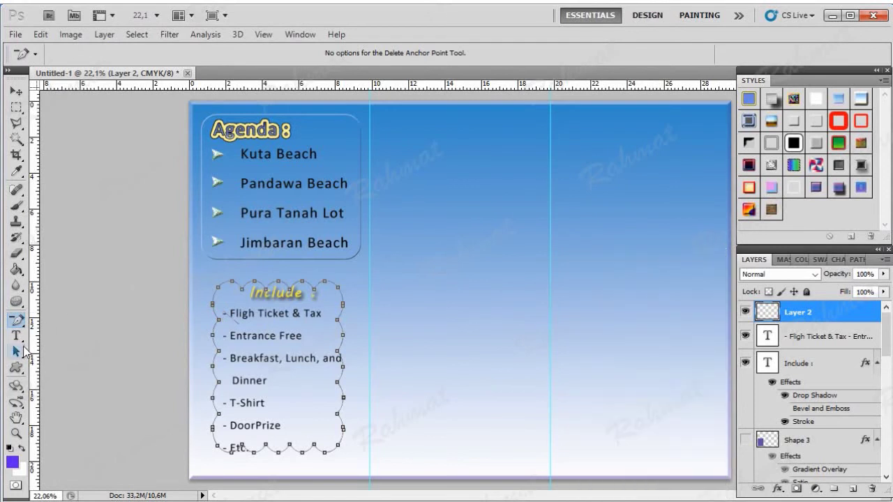
click(15, 352)
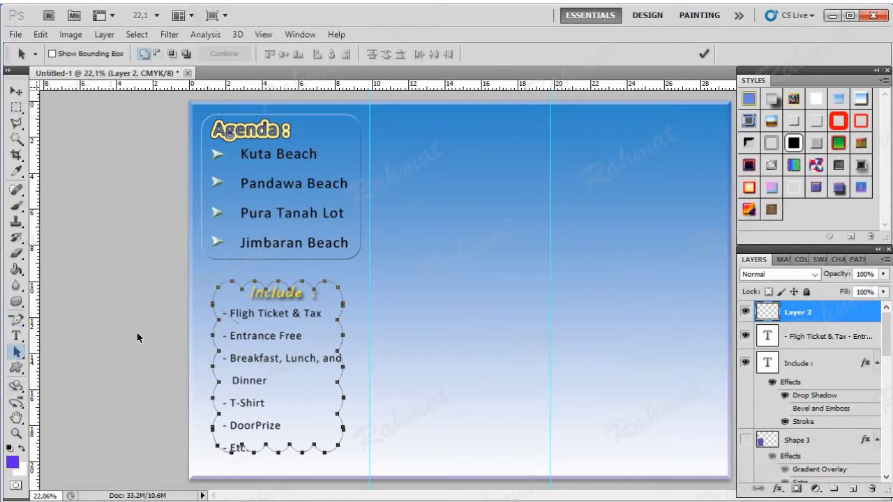
Stroke the scalloped path again with the Brush and move the path aside
right_click(224, 287)
click(293, 346)
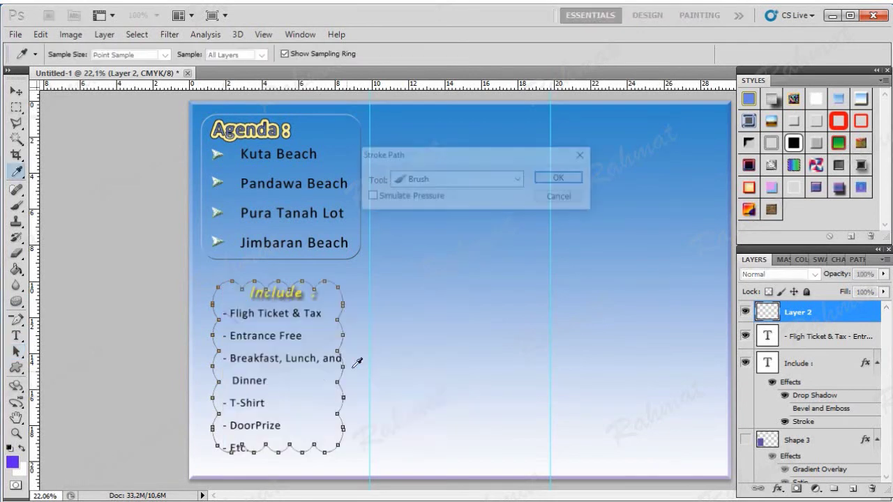
click(478, 179)
click(522, 206)
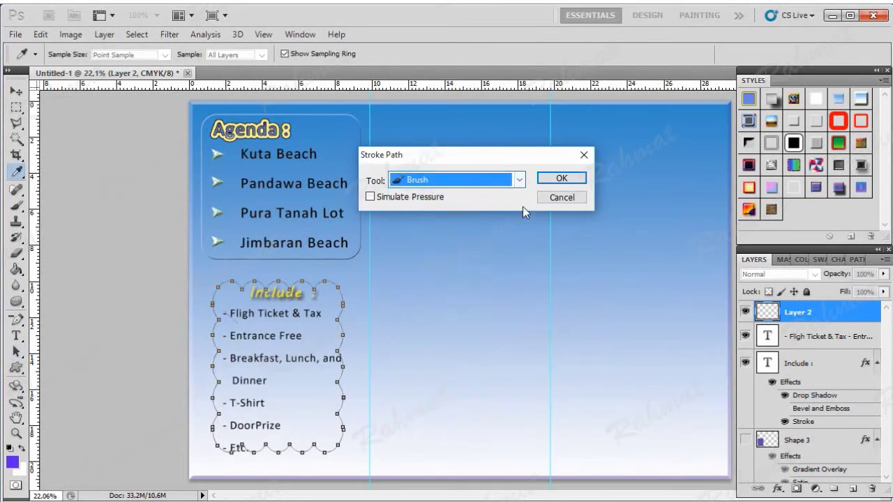
click(560, 179)
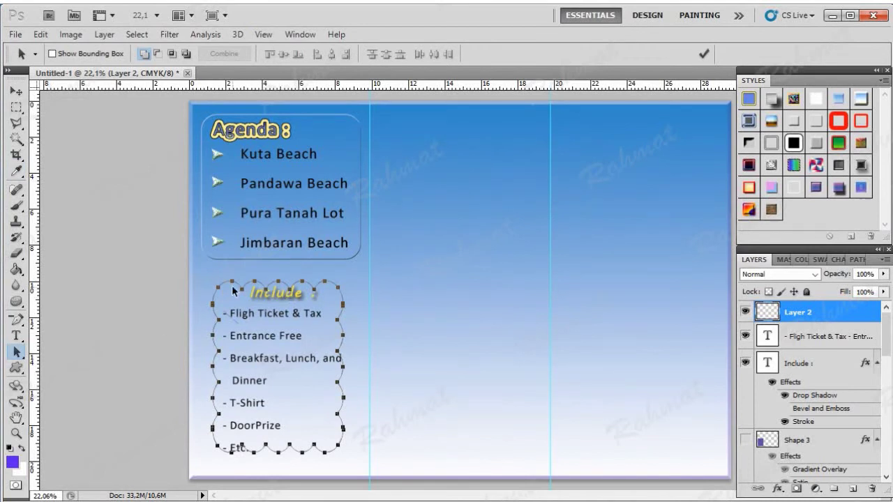
drag(239, 289, 315, 297)
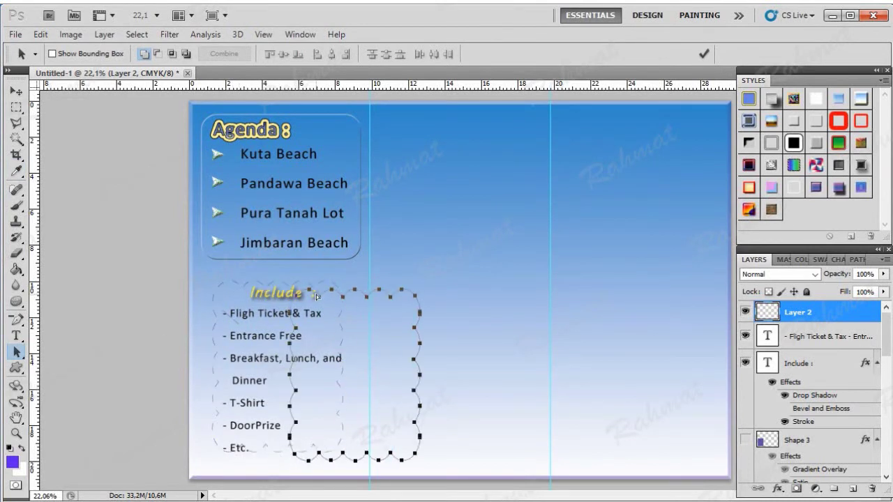
Delete the work path and give Layer 2 a 6 px Outside stroke
right_click(315, 296)
click(372, 340)
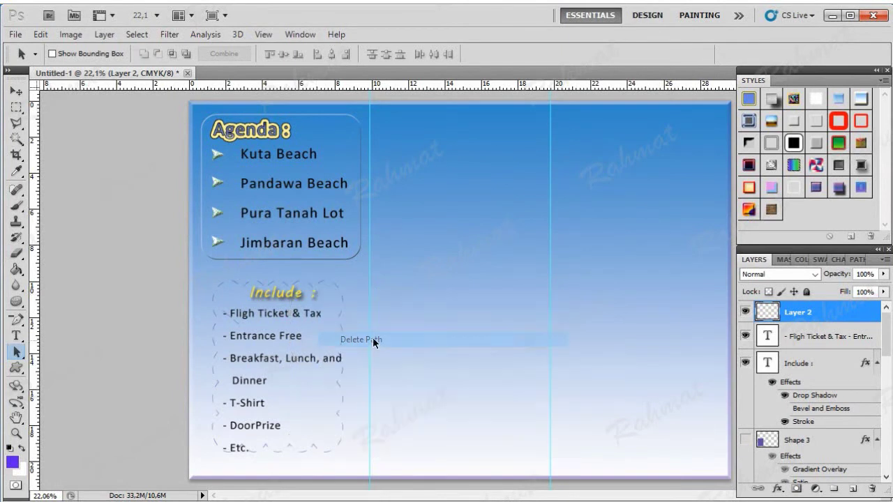
right_click(815, 316)
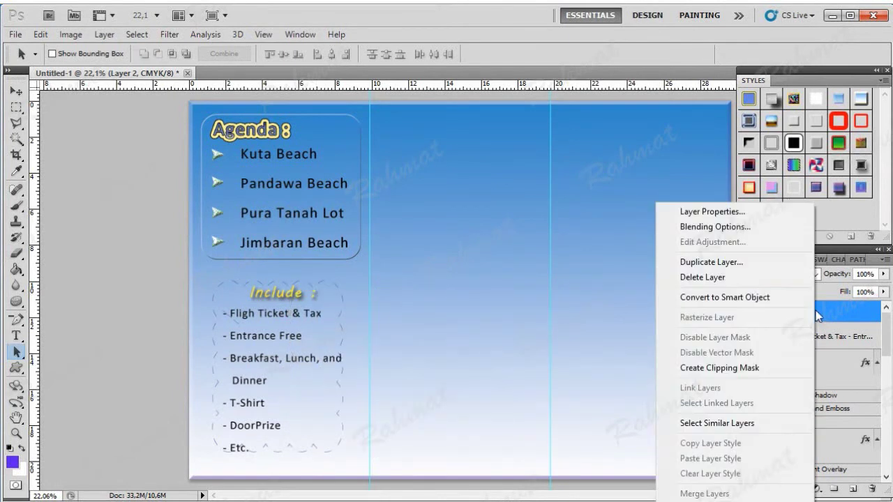
click(691, 228)
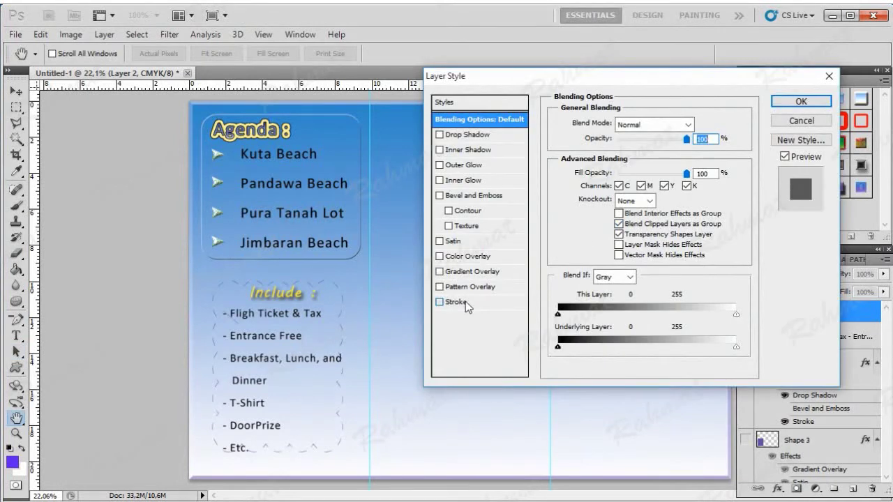
click(465, 302)
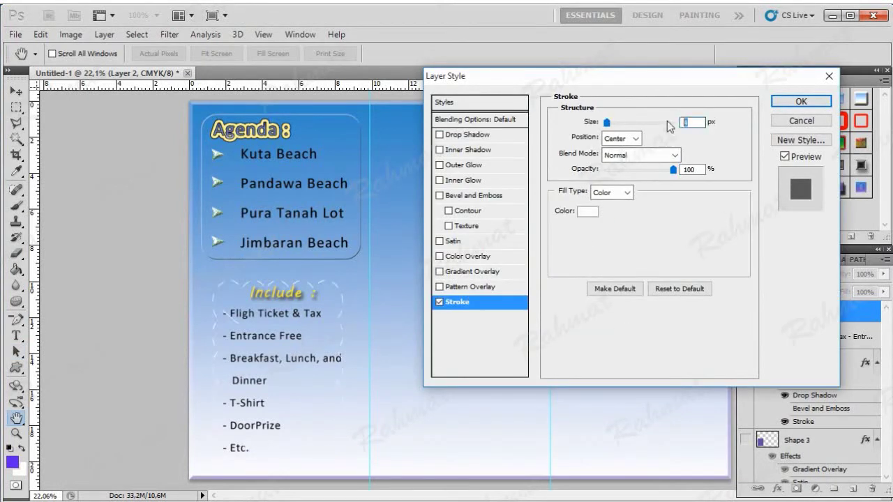
text(6)
click(635, 138)
click(632, 154)
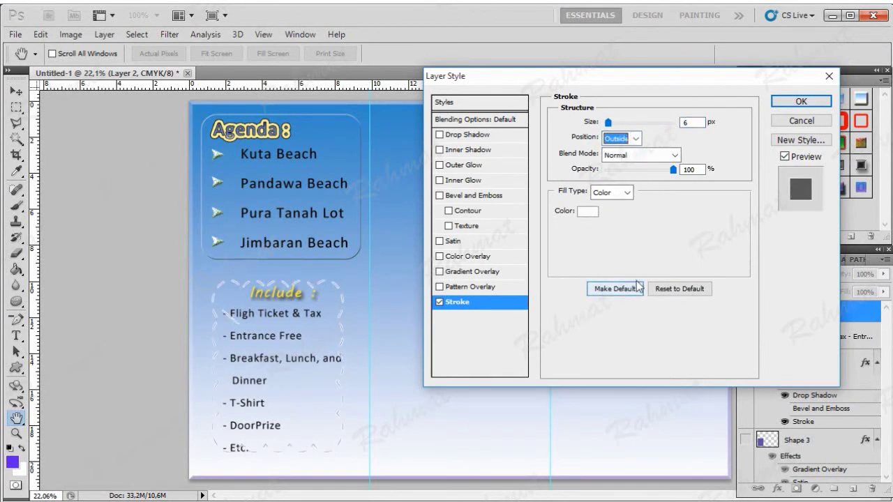
click(800, 101)
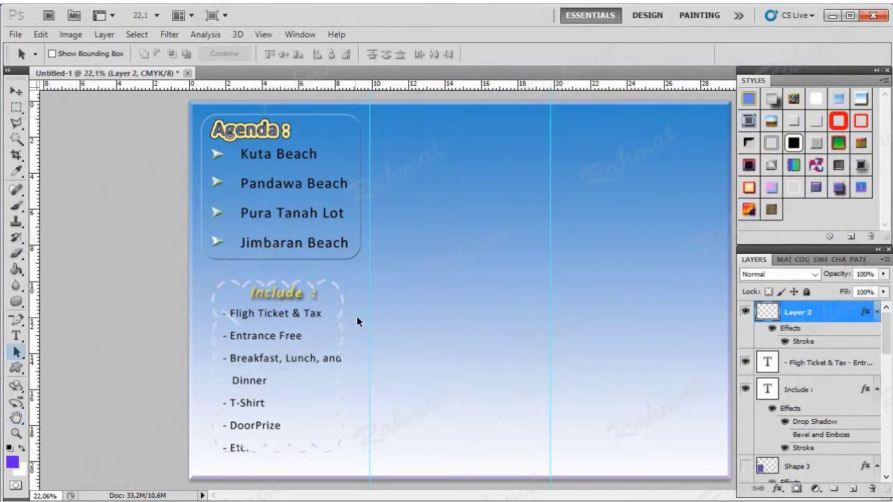
Load the Text Effects styles and apply the multicolour style to the frame
click(884, 81)
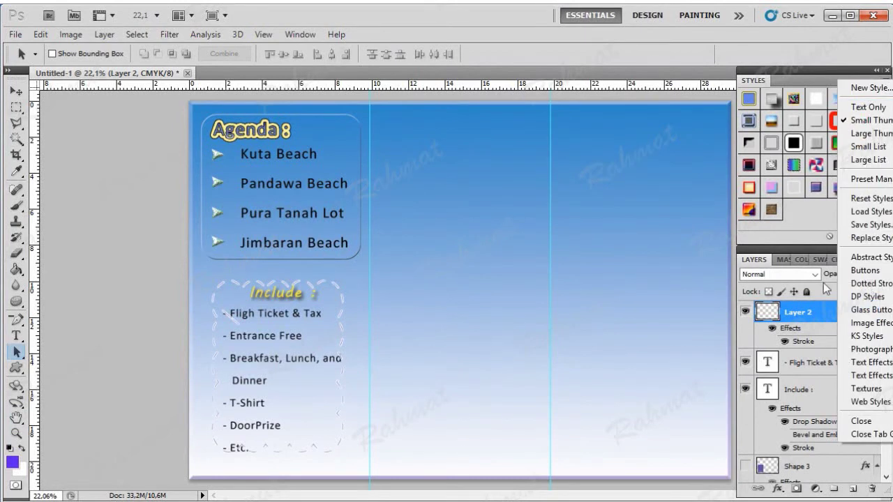
click(864, 375)
click(407, 207)
click(748, 209)
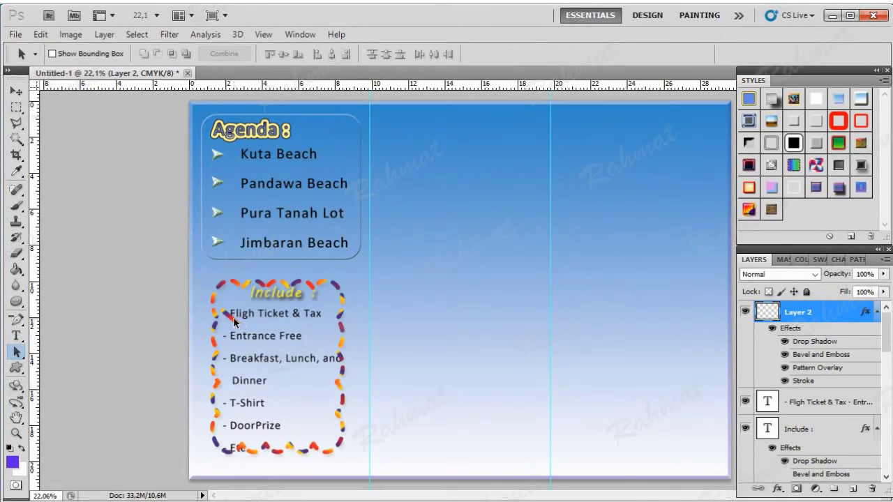
click(15, 320)
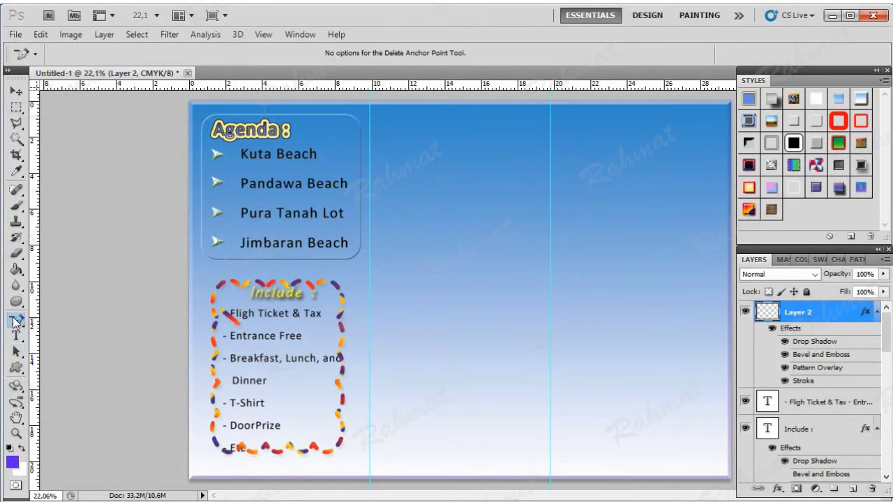
Dismiss the layer error and move the Layer 2 frame off the text to the middle column
click(225, 317)
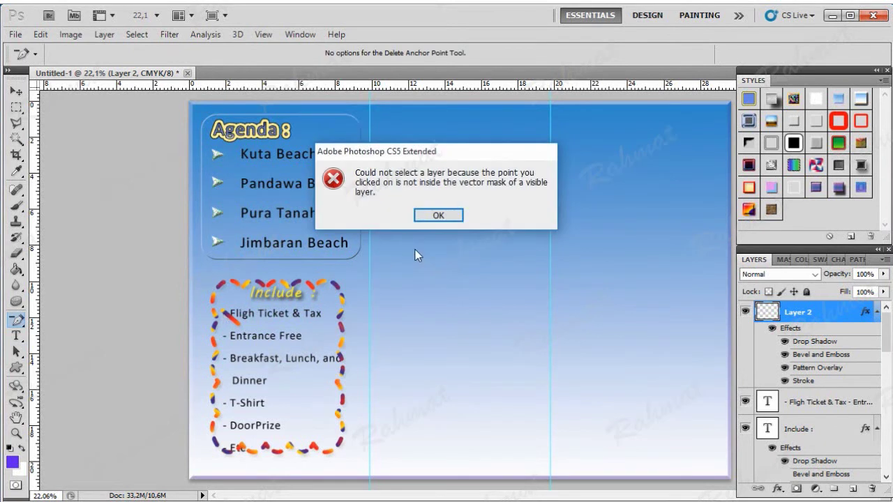
click(437, 216)
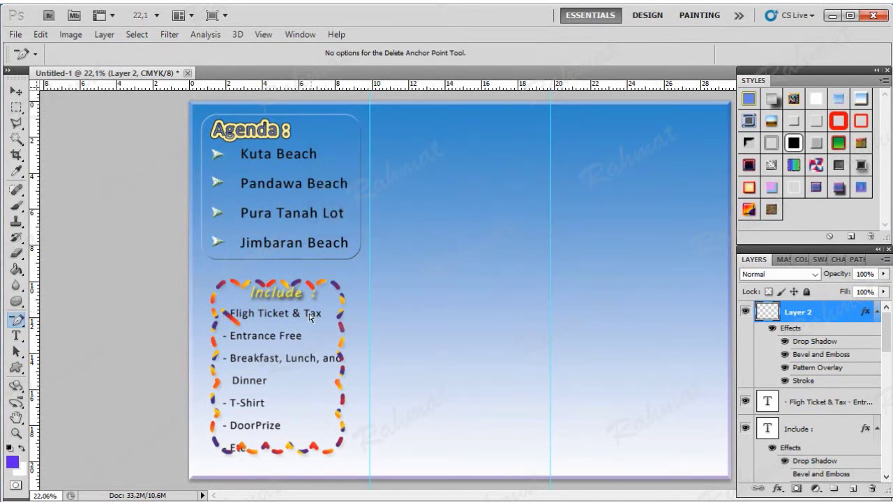
key(v)
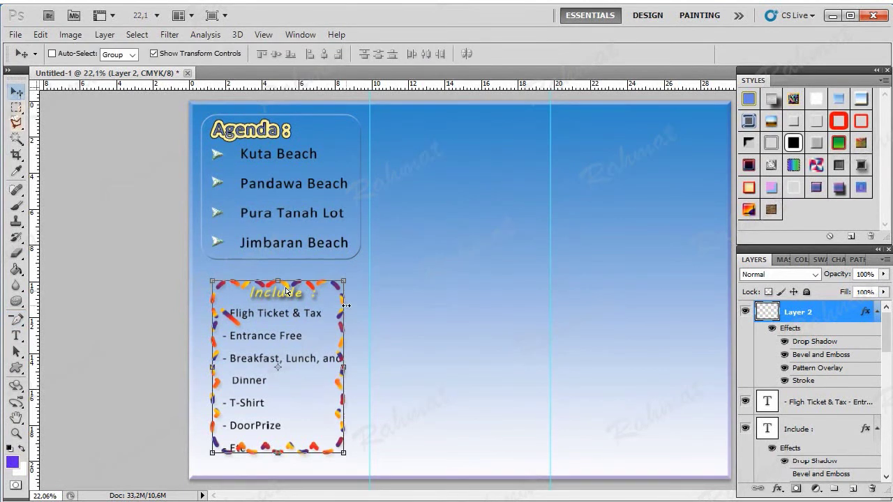
drag(305, 290, 493, 251)
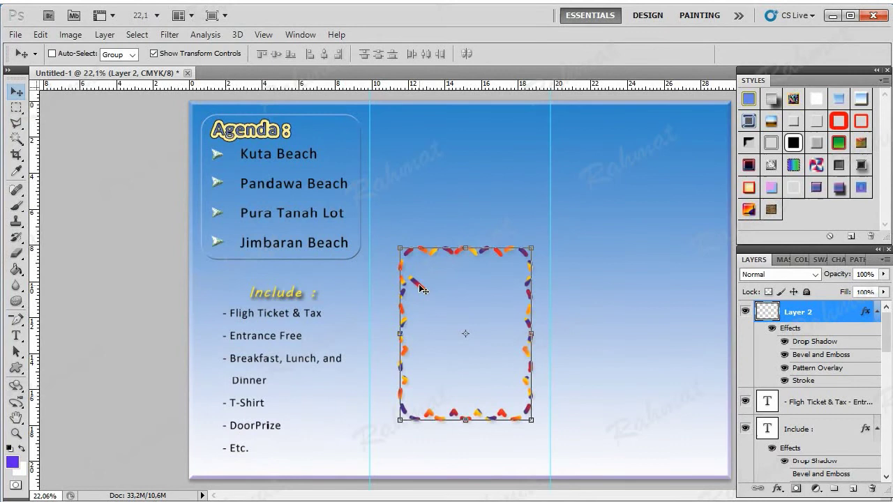
mouse_move(456, 255)
mouse_down()
mouse_move(438, 279)
mouse_move(439, 266)
mouse_up()
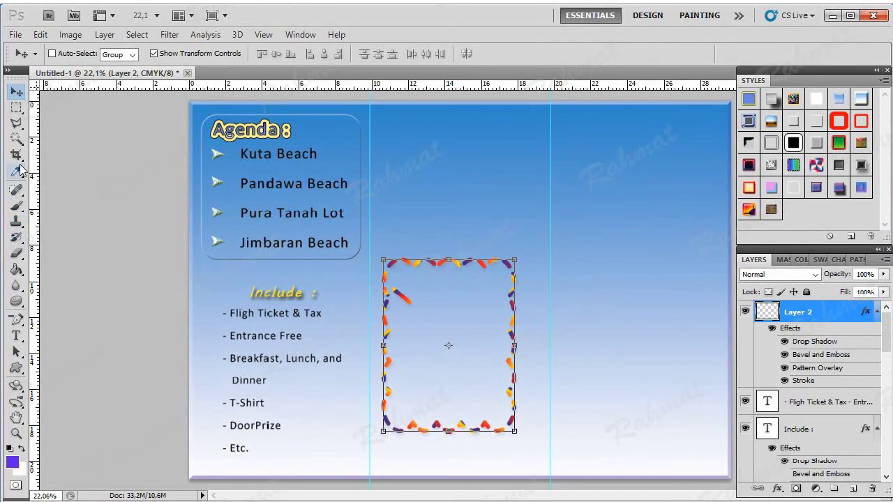
Erase the stray dash in the frame's top-left corner and move the frame back around the list
click(16, 253)
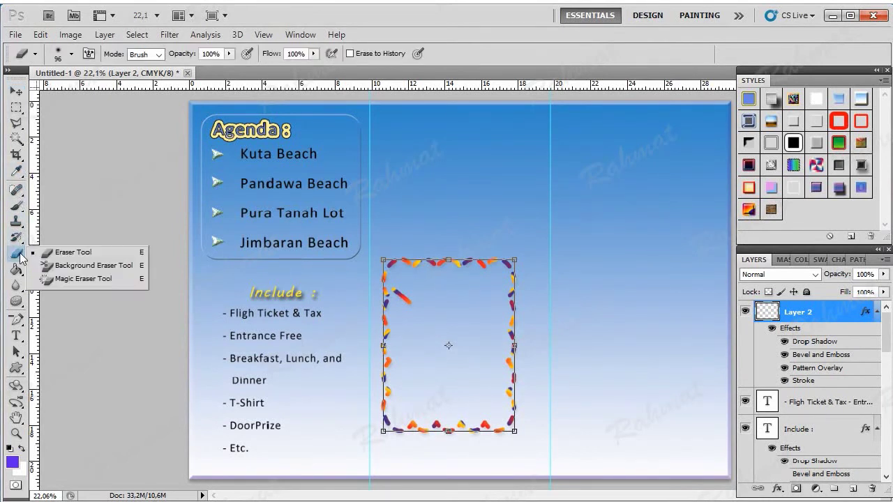
click(79, 256)
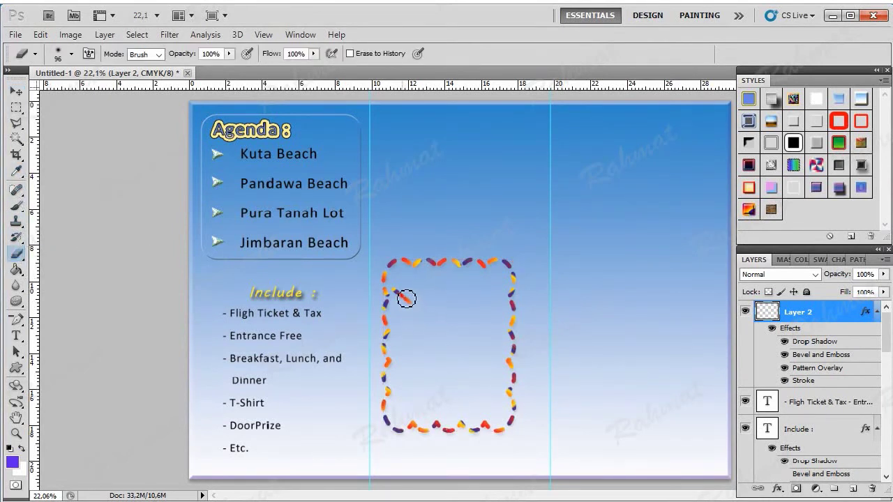
mouse_move(399, 293)
mouse_down()
mouse_move(411, 319)
mouse_move(399, 294)
mouse_up()
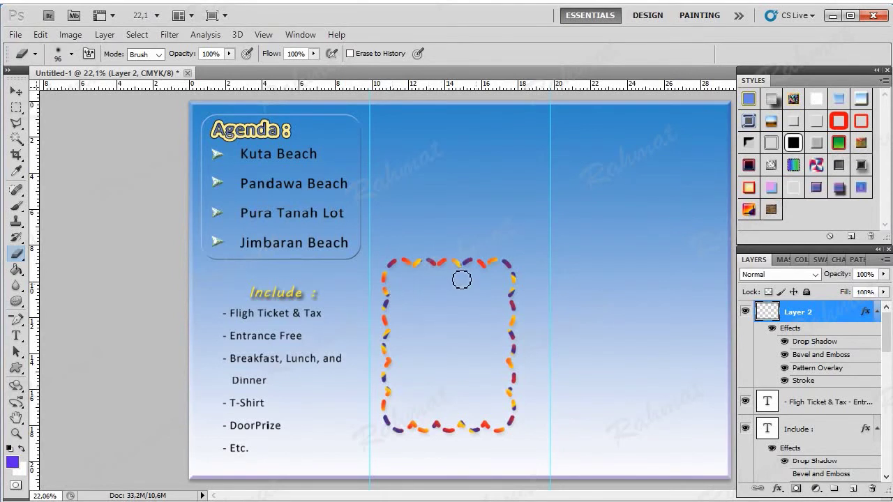
click(16, 91)
mouse_move(476, 272)
mouse_down()
mouse_move(302, 290)
mouse_move(311, 292)
mouse_up()
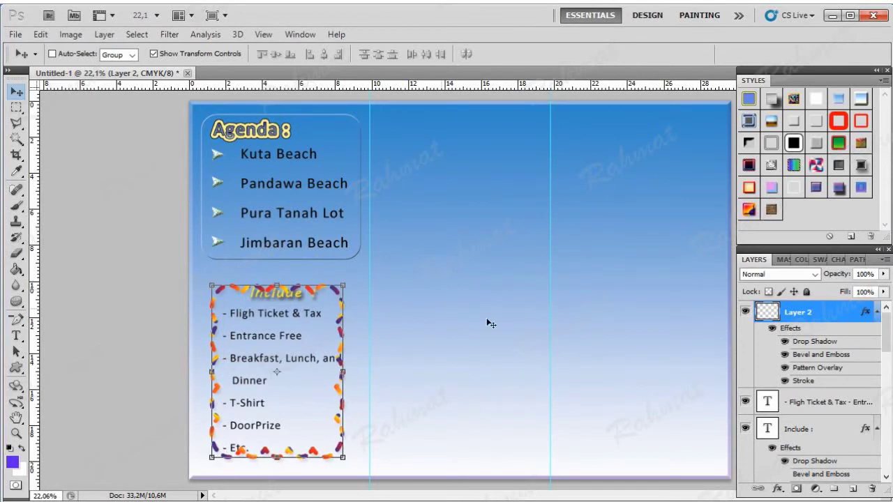
scroll(799, 412, down, 3)
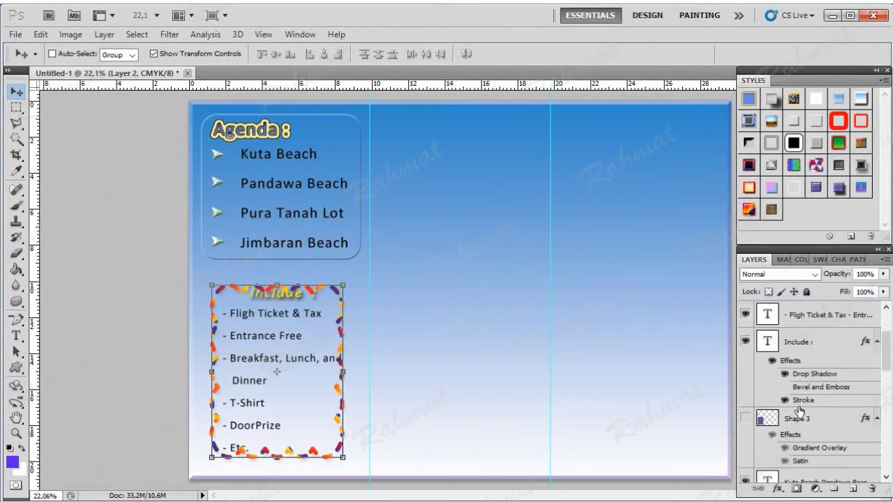
Show Shape 3's scalloped background and scale the Layer 2 frame to about 121% × 111% to enclose 'Etc.'
click(745, 420)
drag(315, 295, 305, 282)
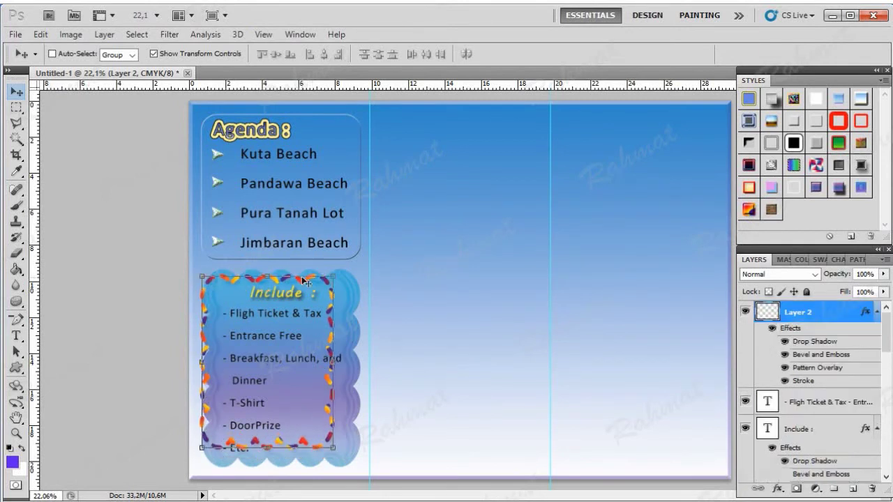
click(334, 447)
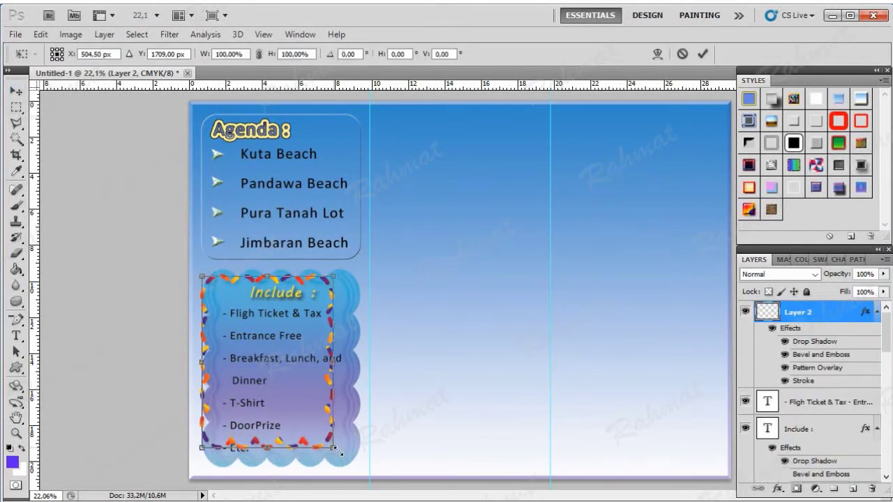
drag(334, 449, 357, 453)
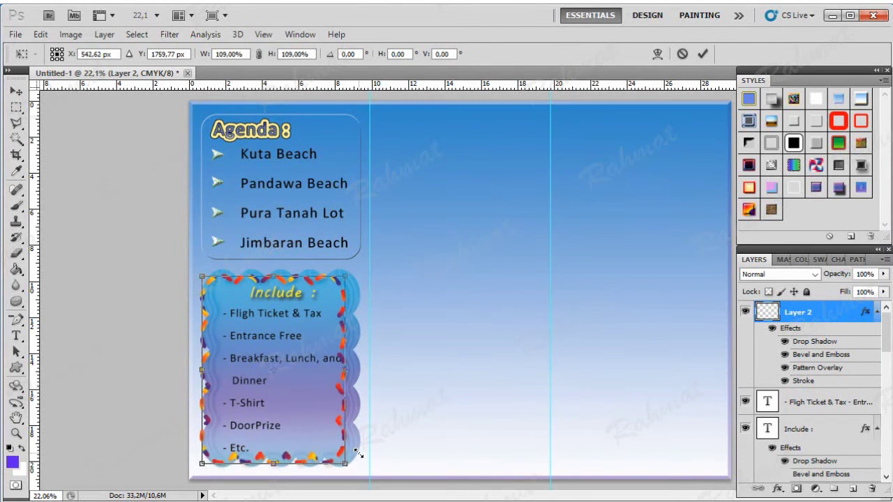
drag(358, 453, 339, 427)
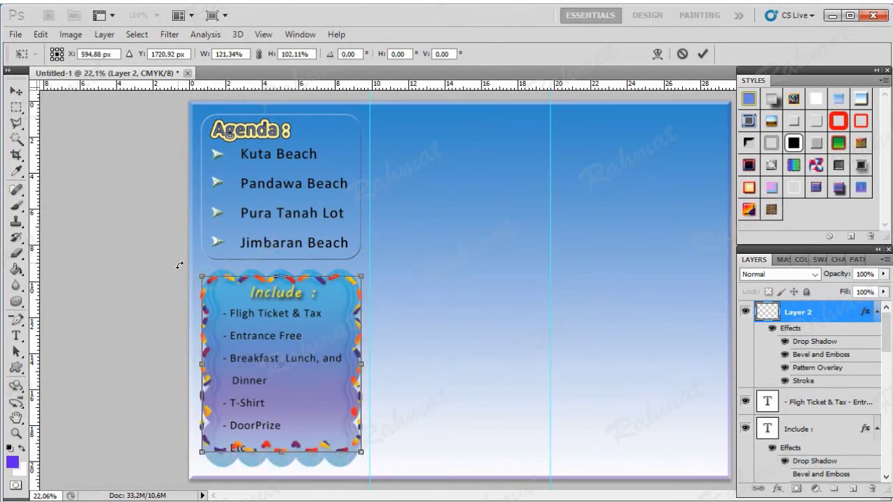
drag(283, 452, 283, 464)
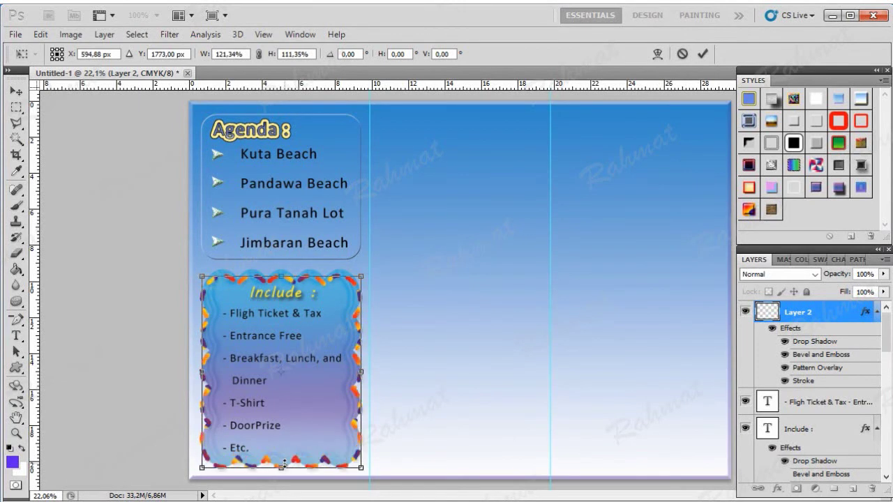
click(15, 91)
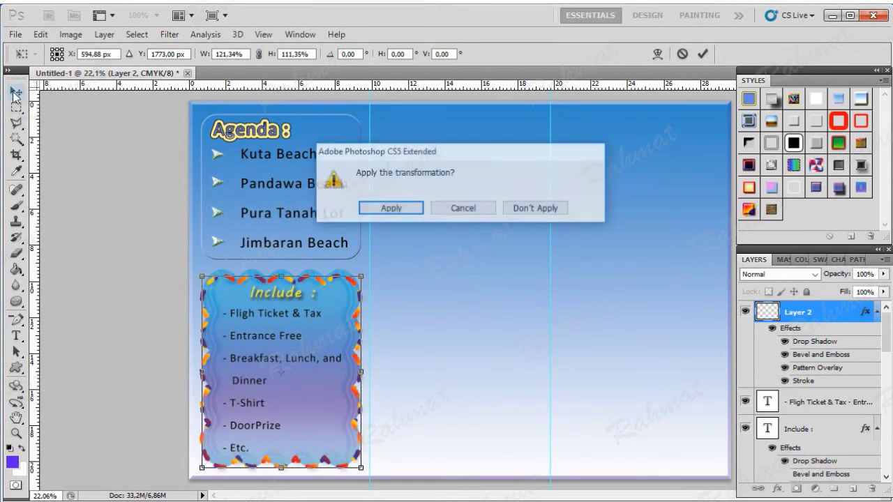
click(378, 207)
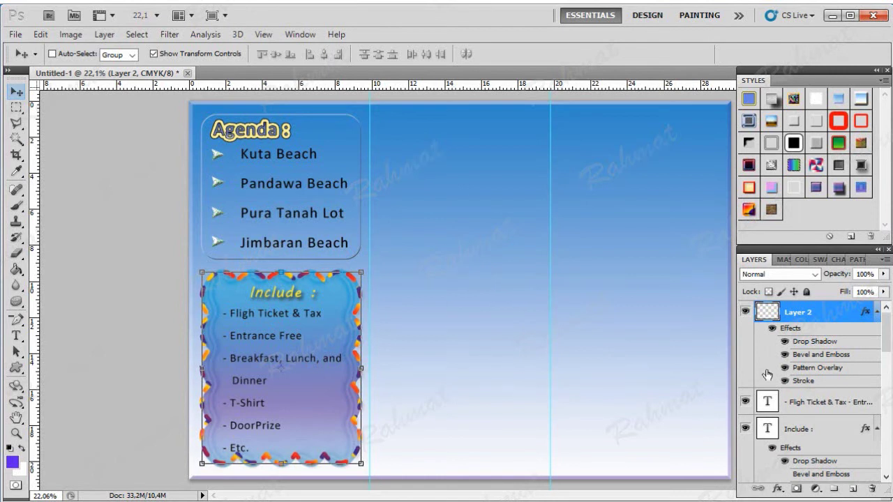
Set Layer 2's stroke size to 6 px
double_click(802, 380)
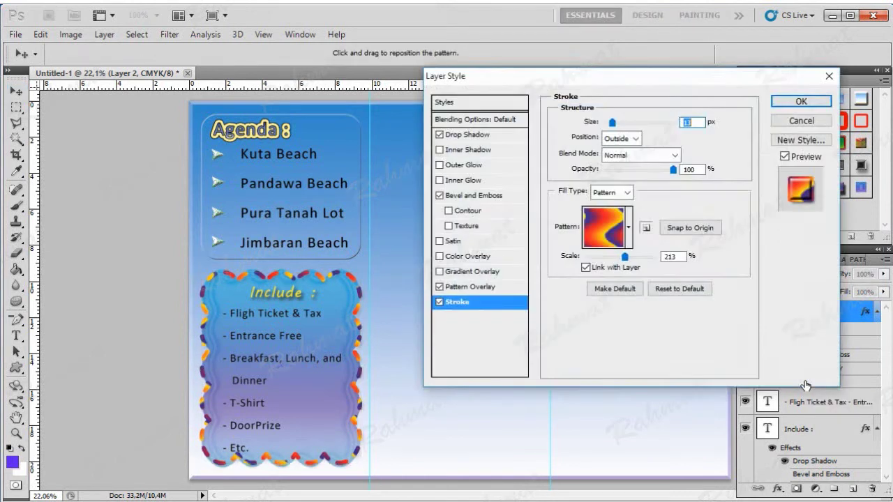
text(6)
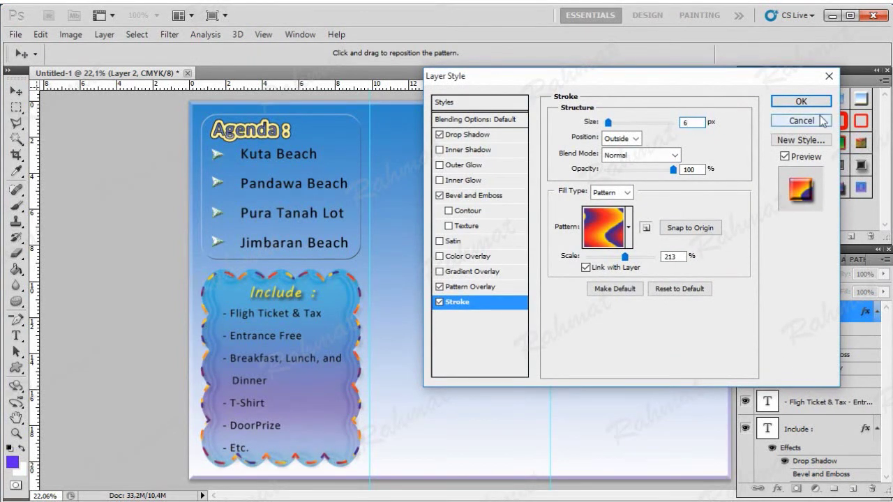
click(802, 102)
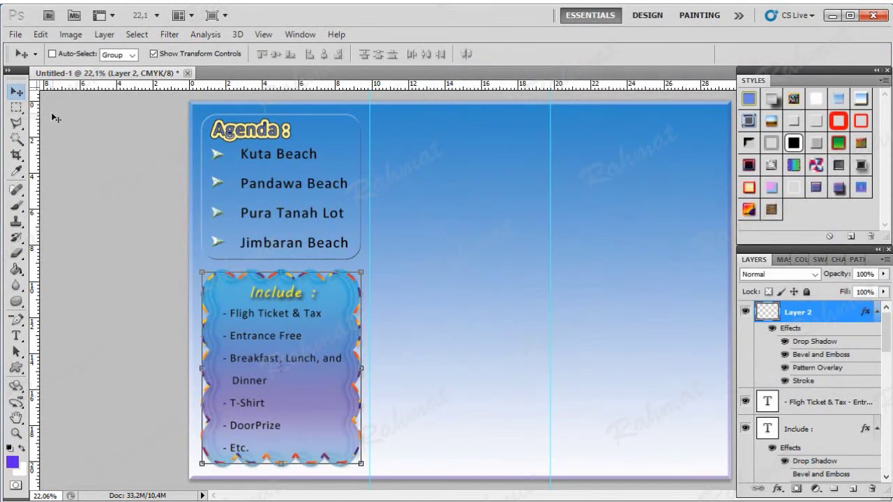
Widen the Include frame slightly and stretch its bottom edge down, applying each transform
click(16, 122)
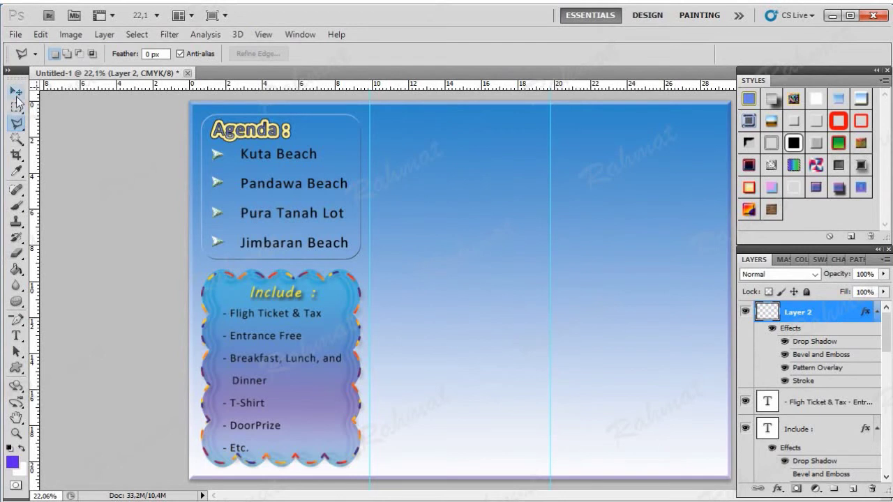
click(16, 94)
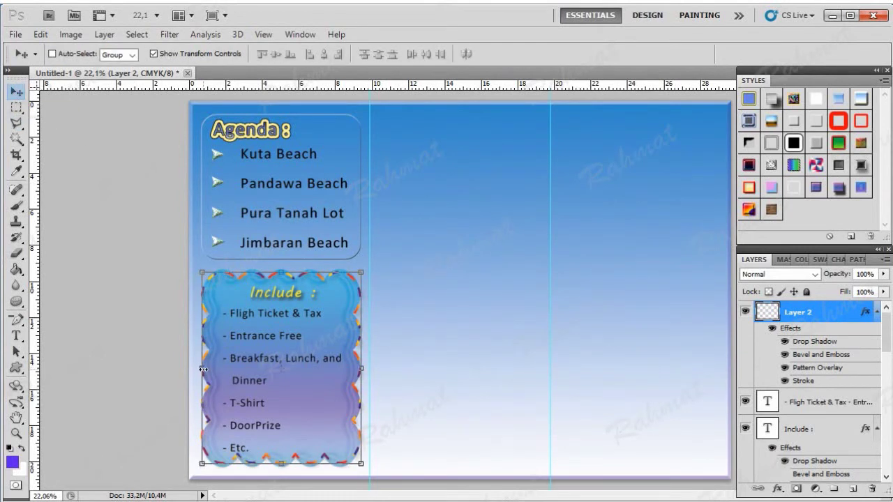
drag(202, 369, 207, 369)
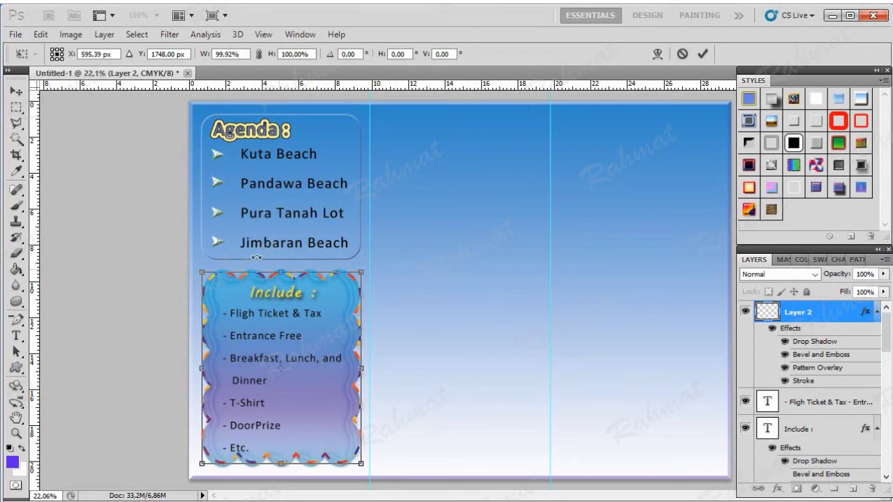
click(15, 90)
click(414, 205)
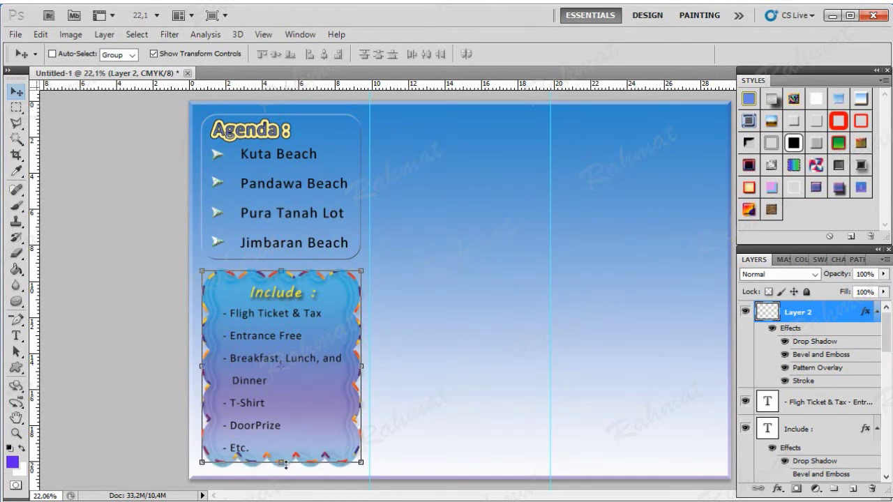
drag(286, 464, 283, 467)
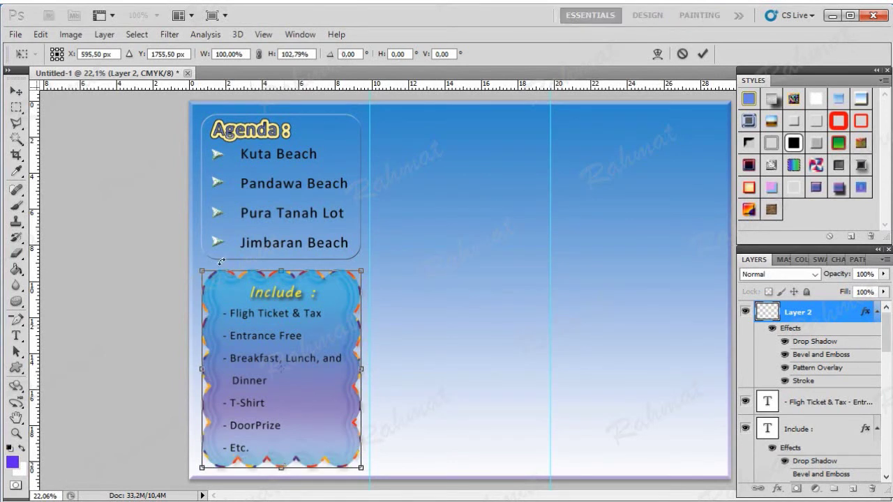
click(17, 91)
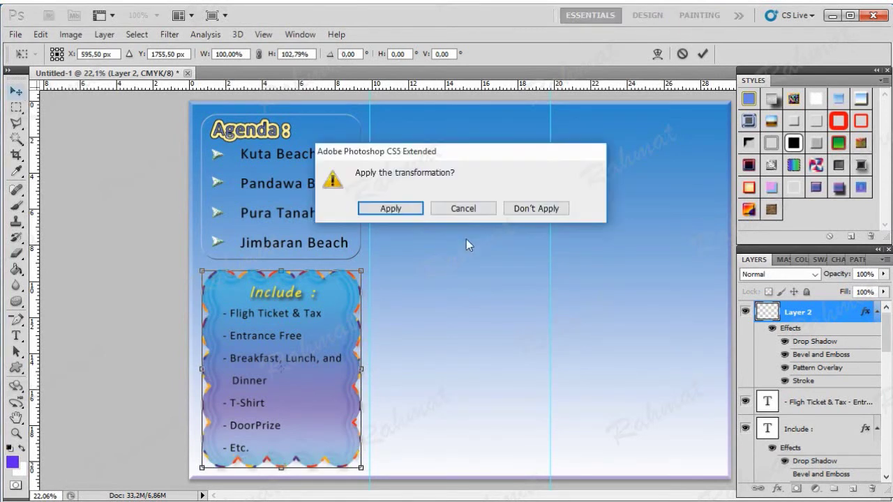
click(393, 207)
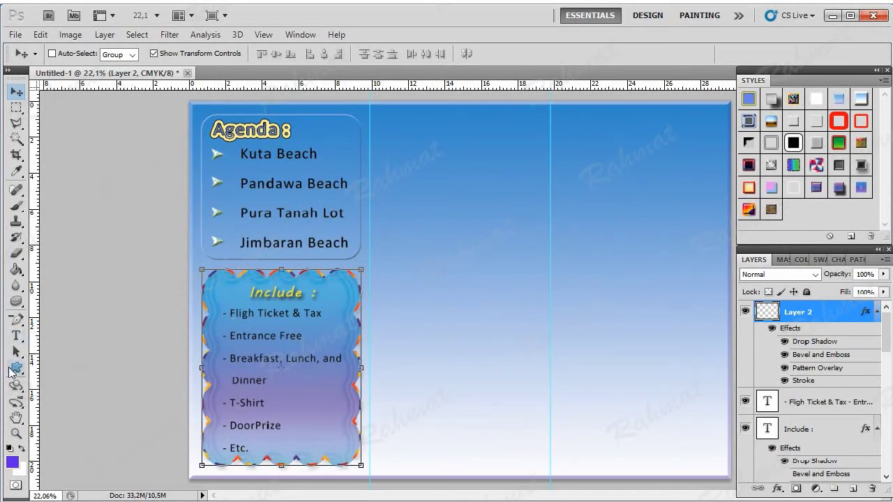
Choose the Custom Shape Tool with the diamond grid shape from the shape library
click(16, 367)
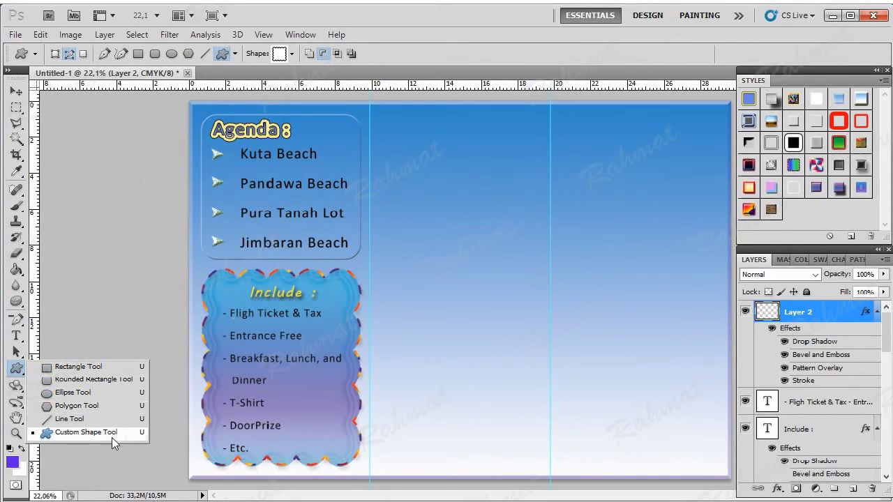
click(111, 435)
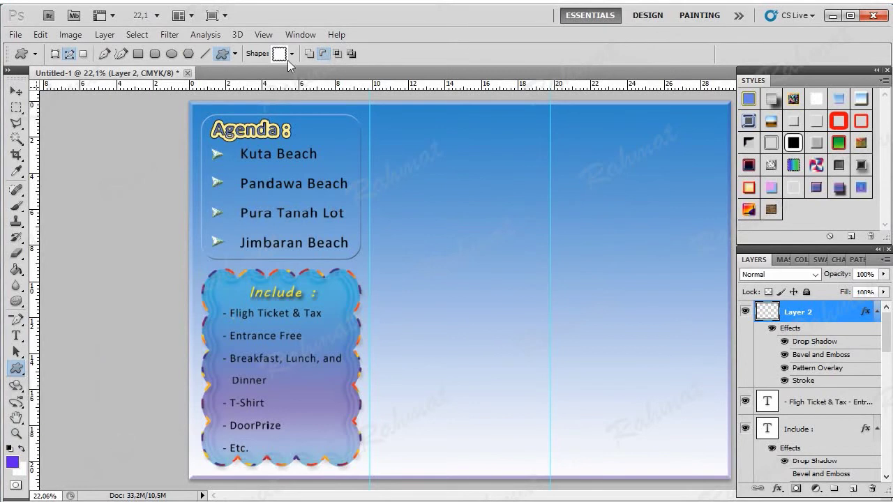
click(292, 54)
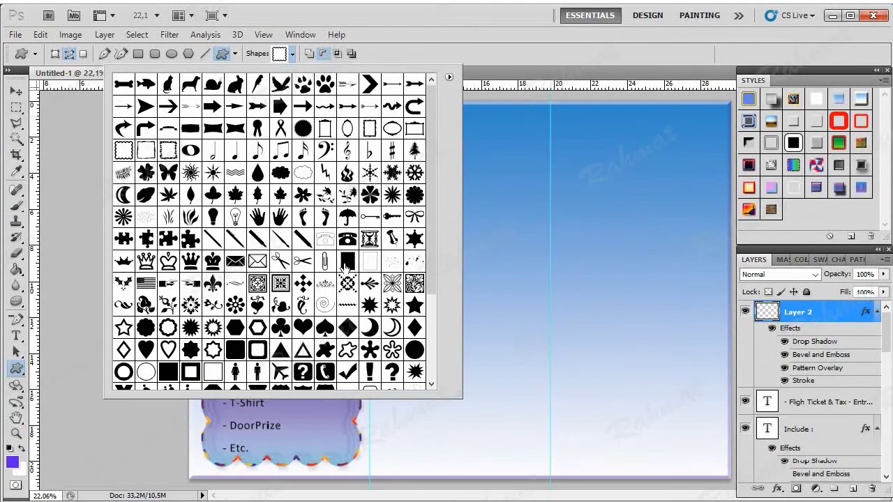
scroll(345, 265, down, 2)
scroll(345, 199, down, 1)
scroll(346, 199, down, 1)
scroll(345, 182, down, 1)
scroll(345, 168, down, 1)
scroll(345, 150, down, 1)
scroll(345, 138, down, 1)
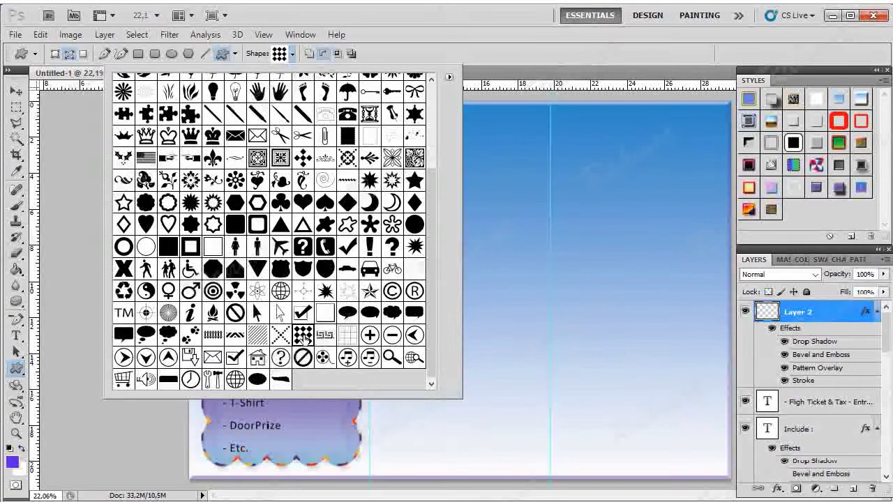
double_click(414, 199)
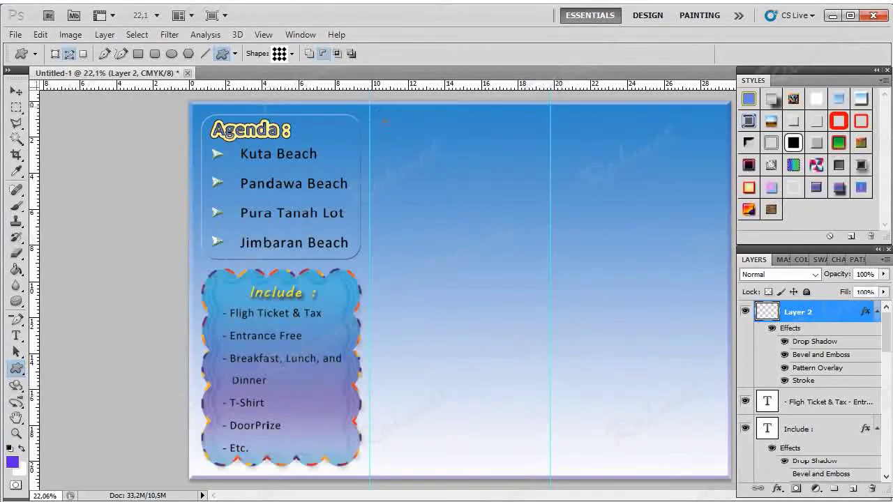
Draw a trial diamond path across the right panels, undo it, and switch to Shape Layers mode
drag(535, 244, 726, 408)
drag(727, 407, 724, 415)
click(40, 34)
click(59, 45)
click(55, 54)
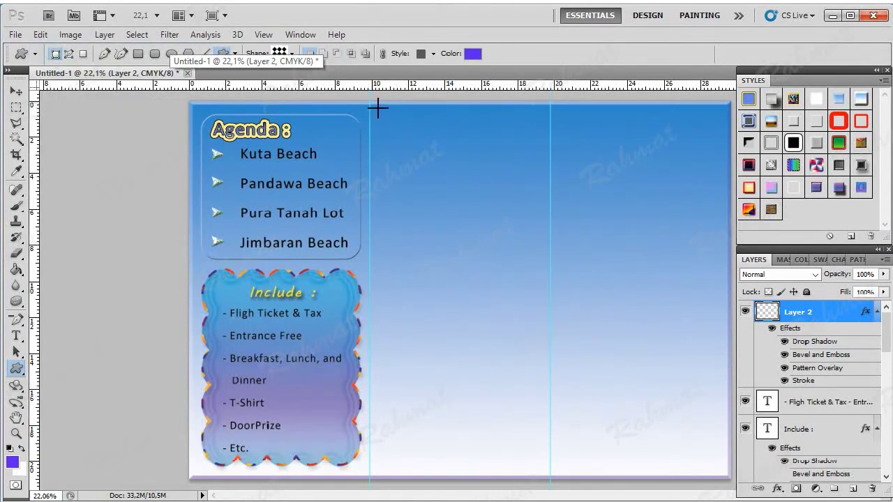
Draw the filled purple diamond pattern across the middle and right panels as Shape 4
drag(378, 108, 407, 164)
drag(528, 243, 714, 406)
drag(715, 406, 715, 409)
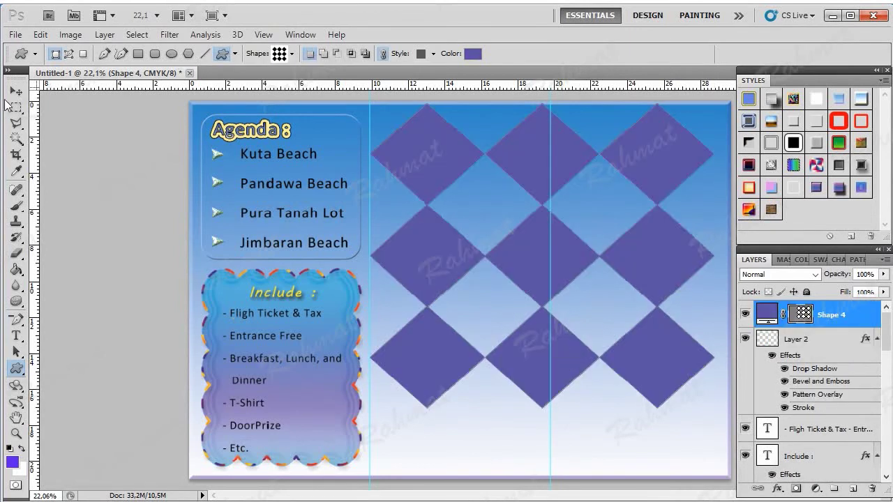
click(16, 91)
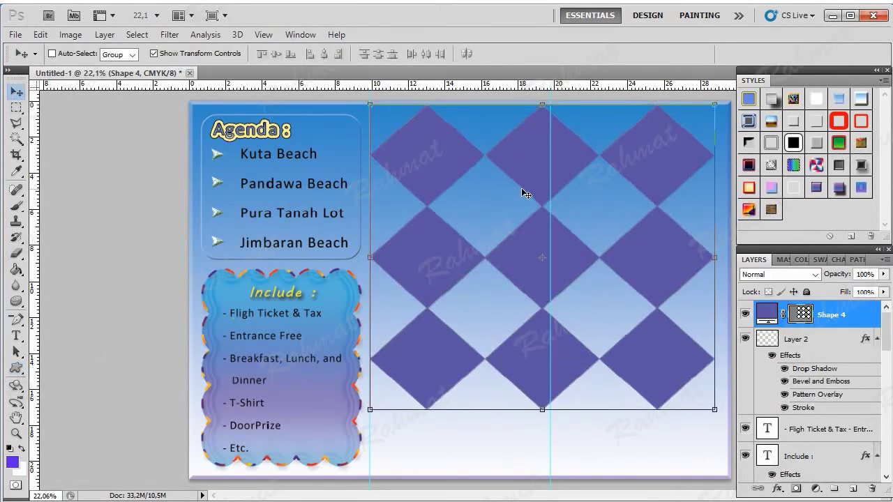
Nudge the diamond pattern right and down and widen it to the page's right edge
key(Down)
key(Right)
key(Right)
key(Down)
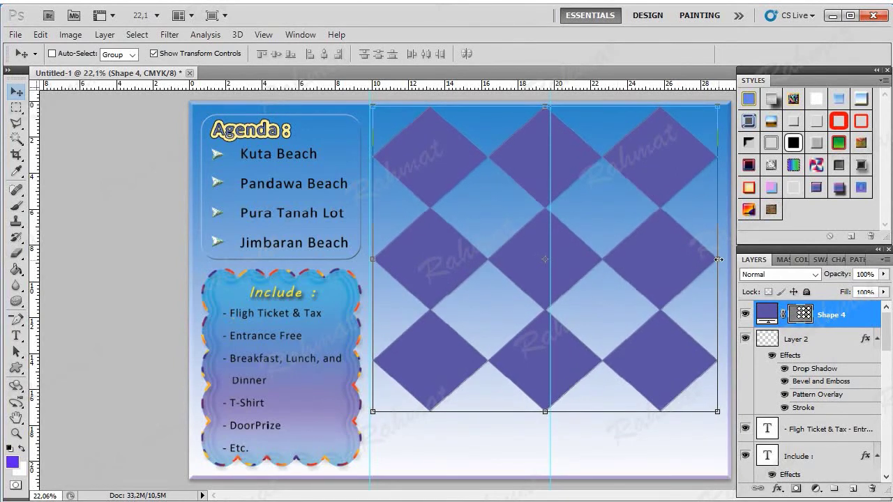
drag(716, 259, 725, 262)
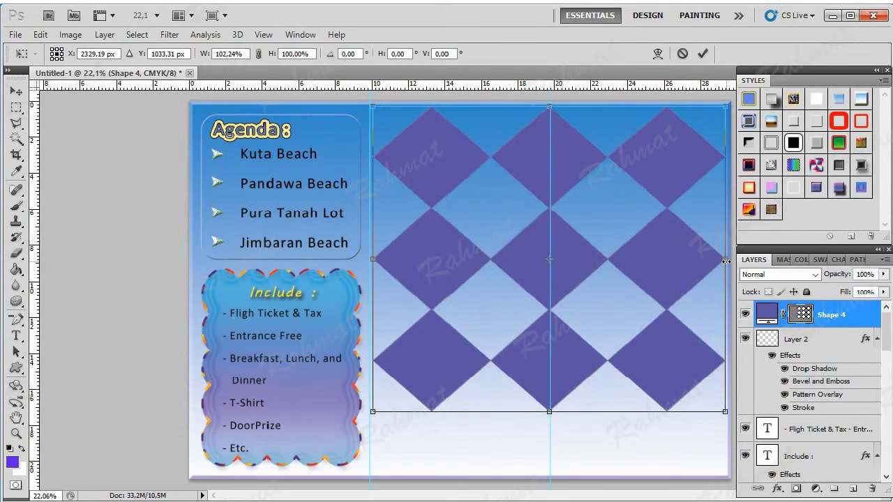
click(18, 98)
click(375, 207)
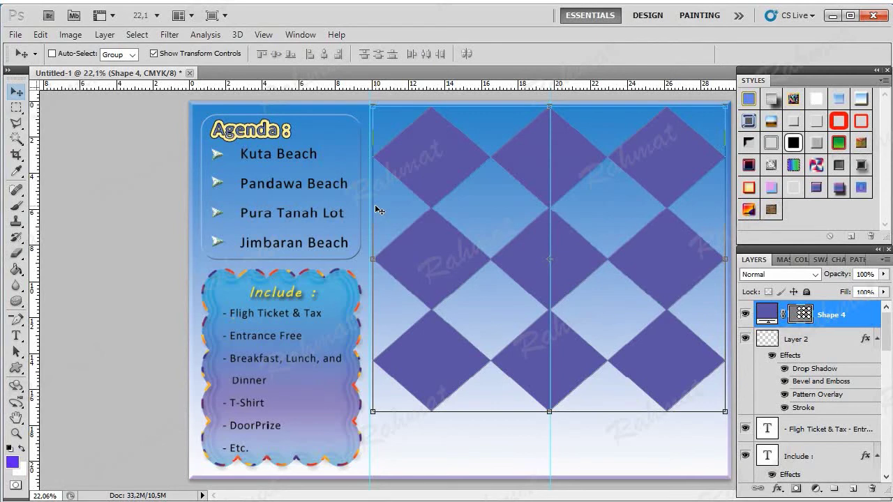
key(shift+Right)
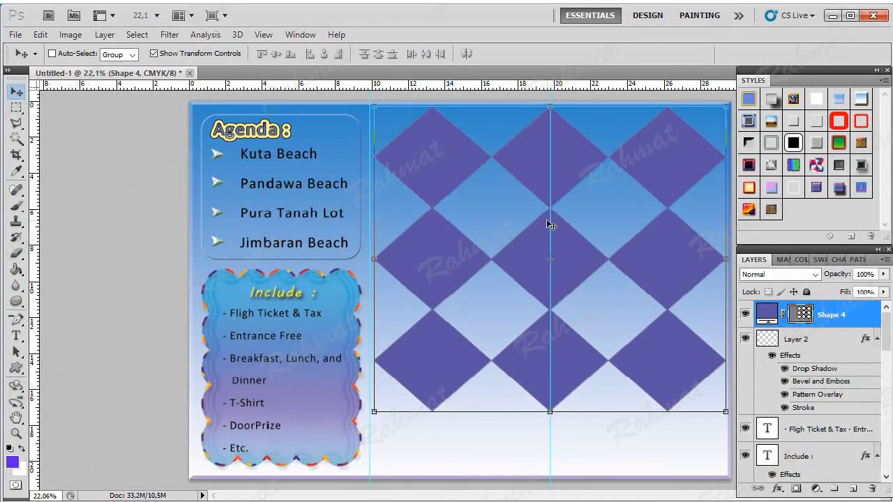
Load the Text Effects styles, apply the gradient-and-satin style, and add a layer mask to Shape 4
click(883, 80)
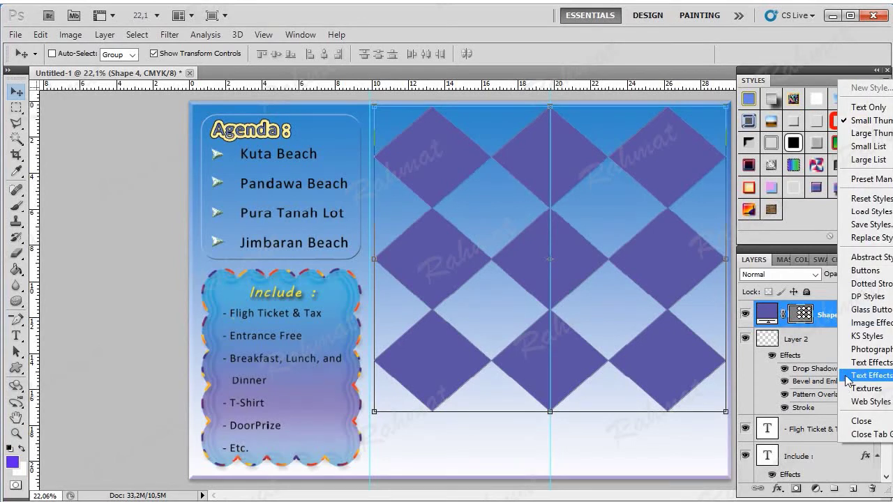
click(865, 375)
click(388, 207)
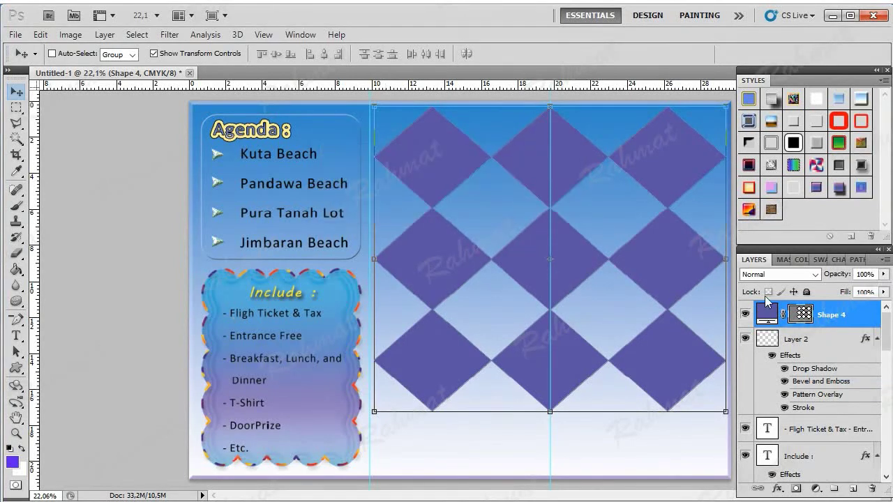
click(861, 188)
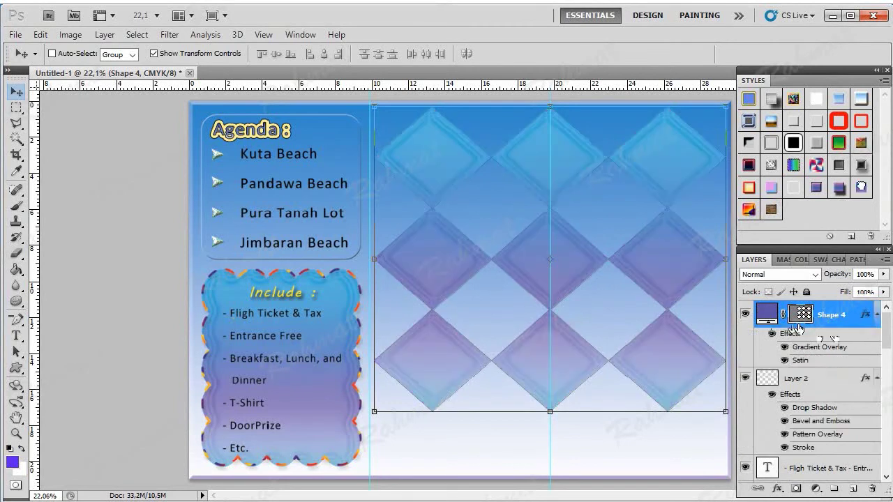
click(795, 489)
key(t)
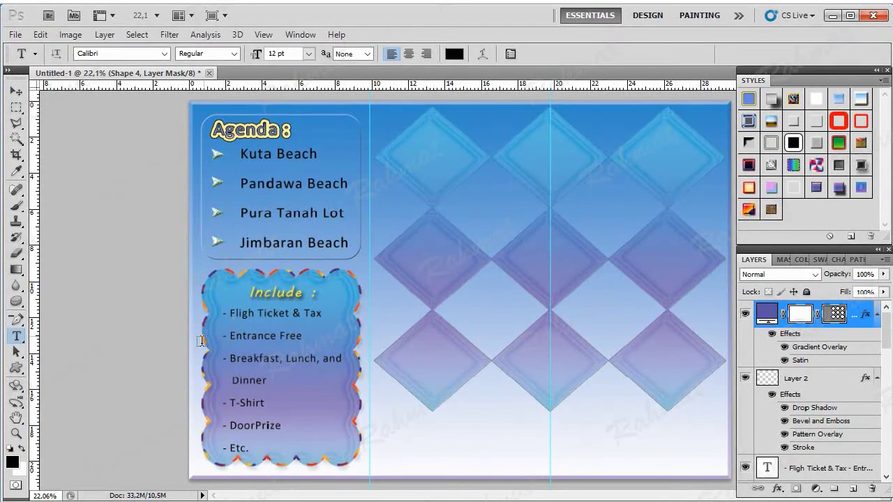
Try a gradient fade on the mask, then revert History to before the layer mask was added
click(17, 269)
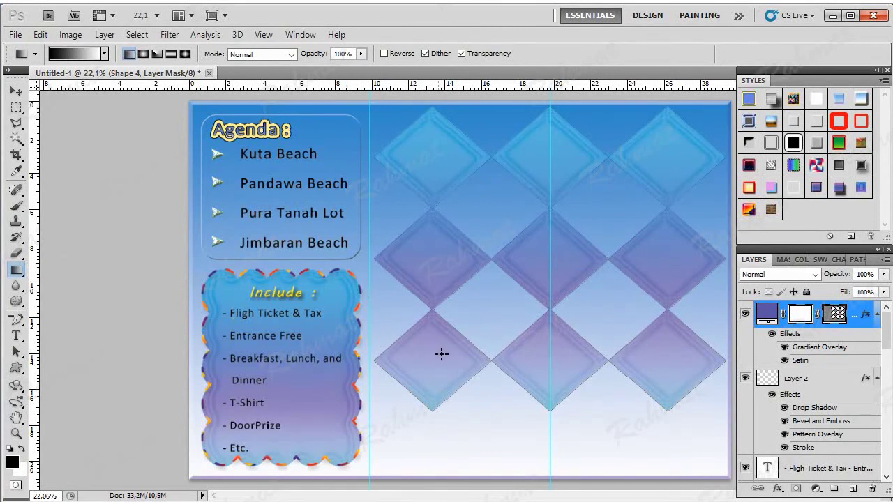
drag(438, 351, 602, 208)
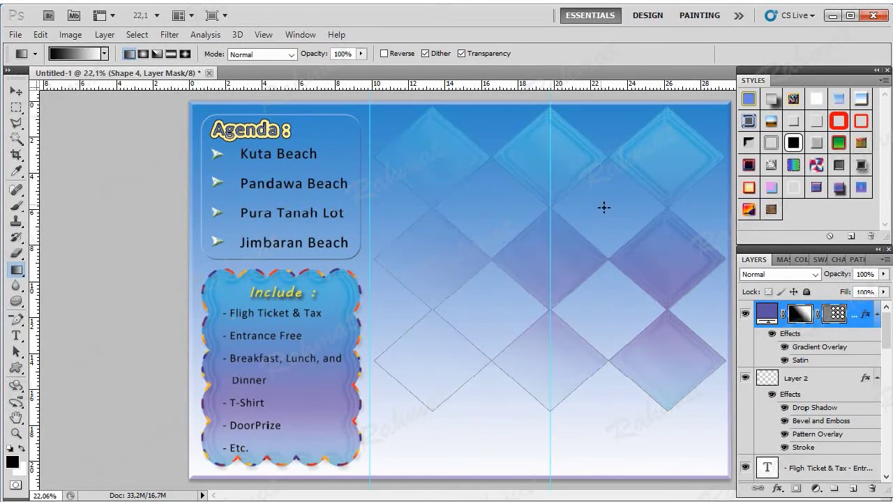
click(814, 386)
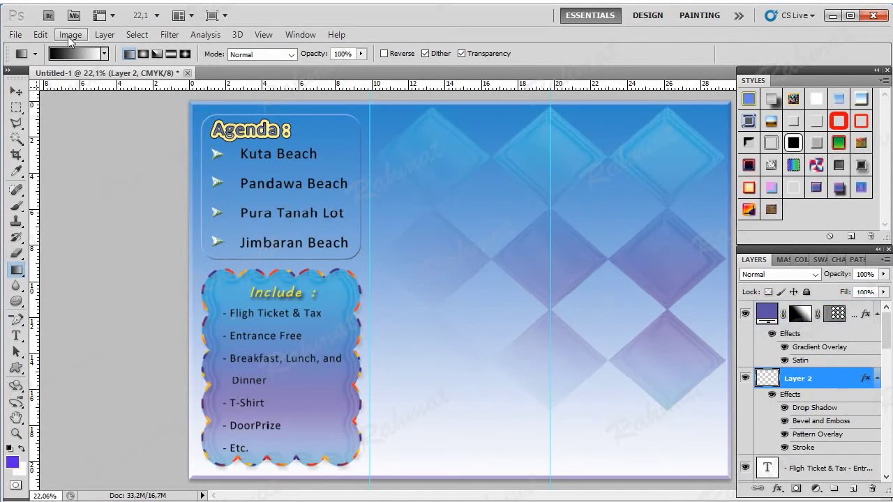
click(299, 35)
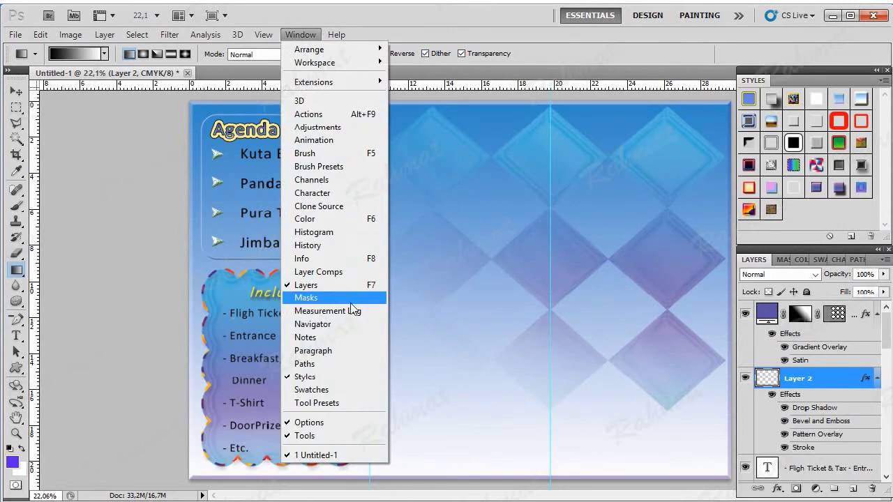
click(336, 247)
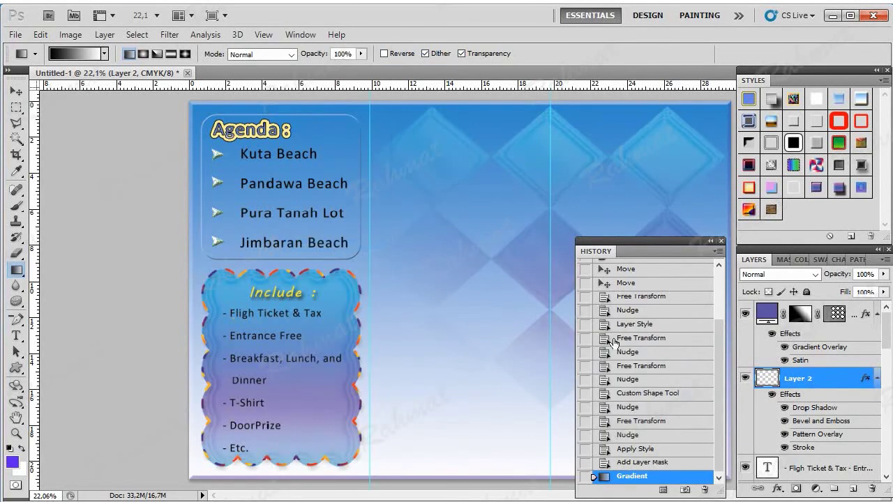
click(642, 463)
click(635, 450)
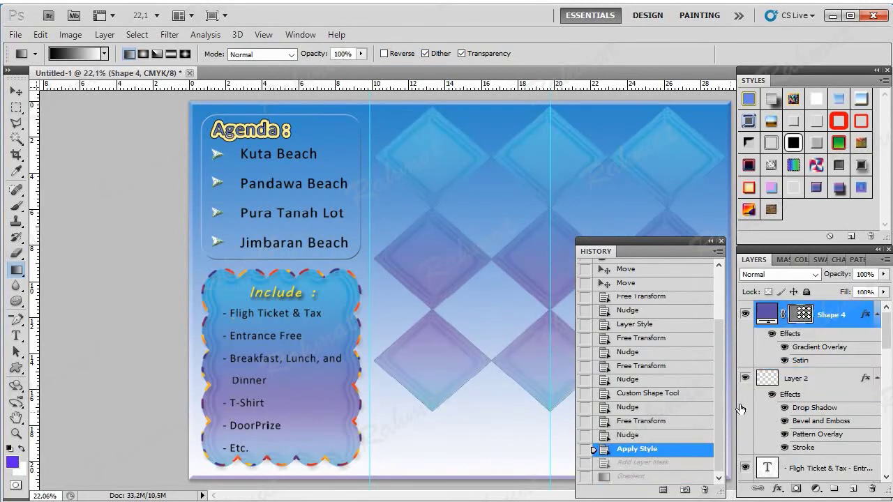
click(722, 240)
Add a layer mask to Shape 4 with a diagonal gradient fading the diamonds toward the lower left
click(796, 488)
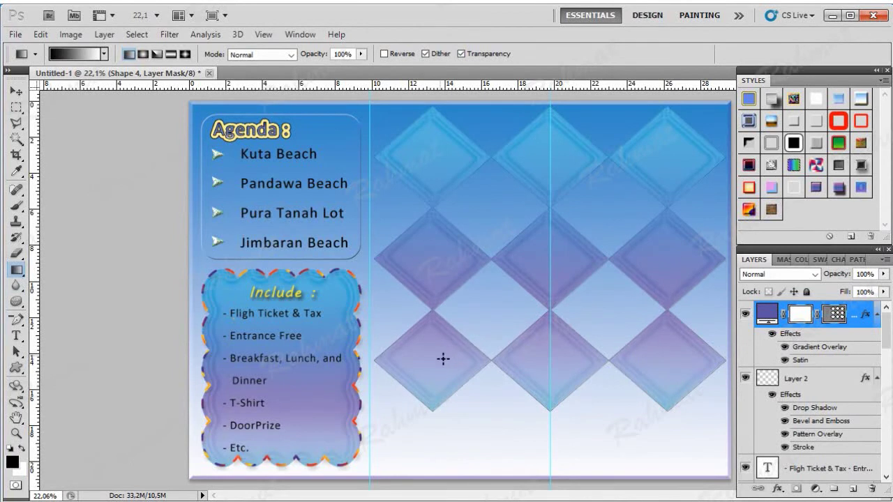
drag(448, 353, 638, 178)
drag(650, 169, 654, 172)
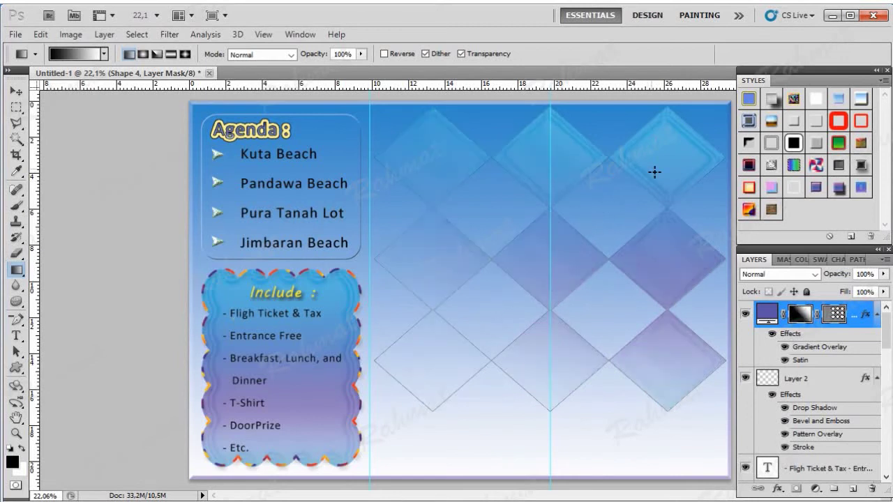
click(810, 380)
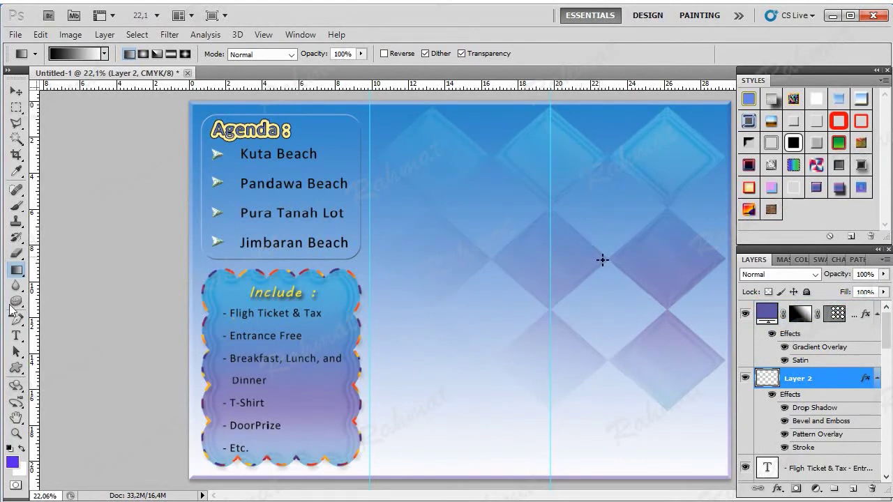
click(17, 337)
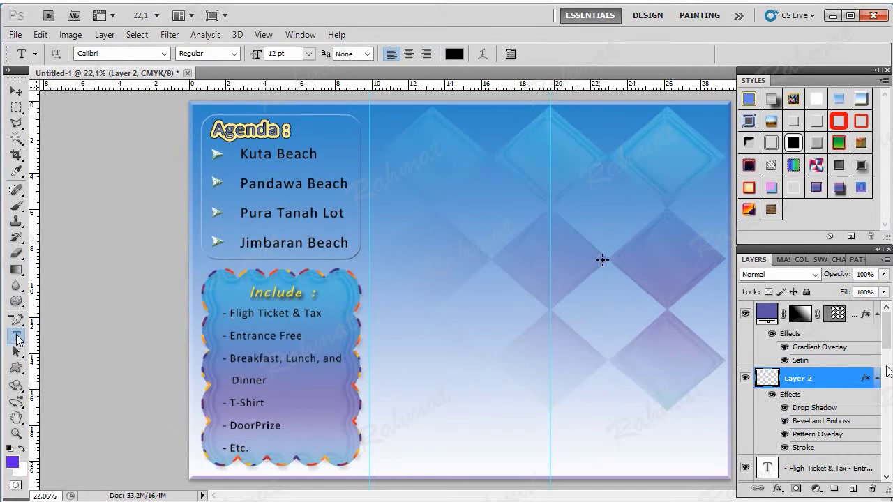
Type the 'Kuta Beach' heading above the middle panel's diamonds
click(837, 315)
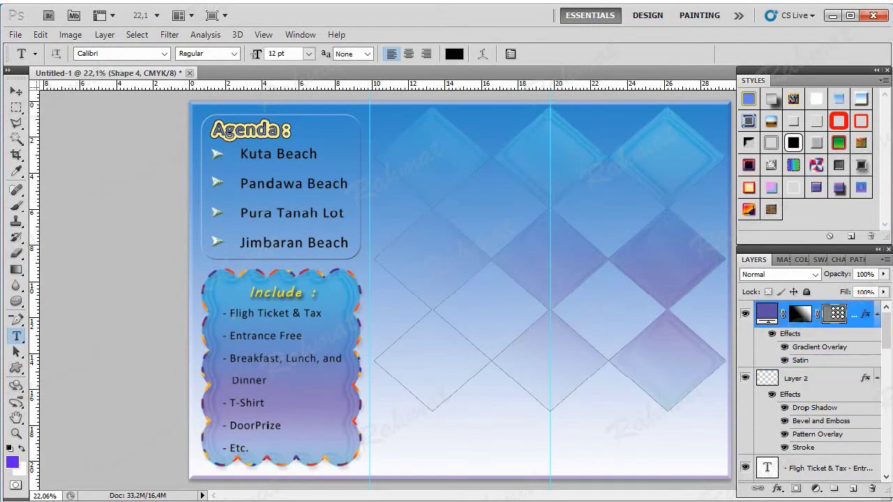
click(816, 382)
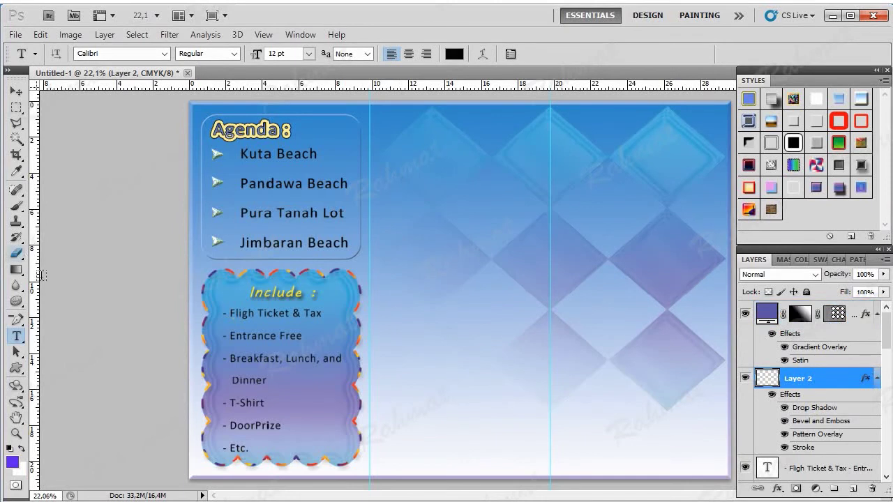
click(422, 134)
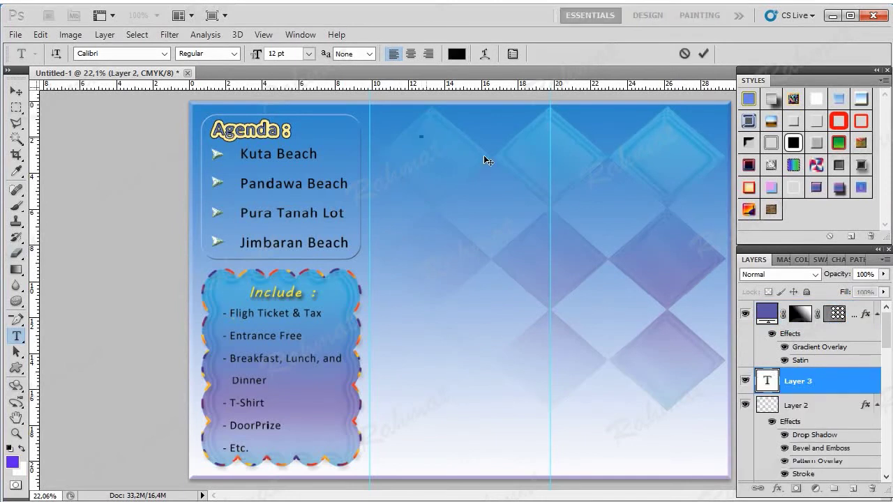
text(d)
text(a)
text( Bea)
Set the heading text to Impact at 24 pt
triple_click(442, 134)
click(165, 55)
scroll(166, 265, down, 3)
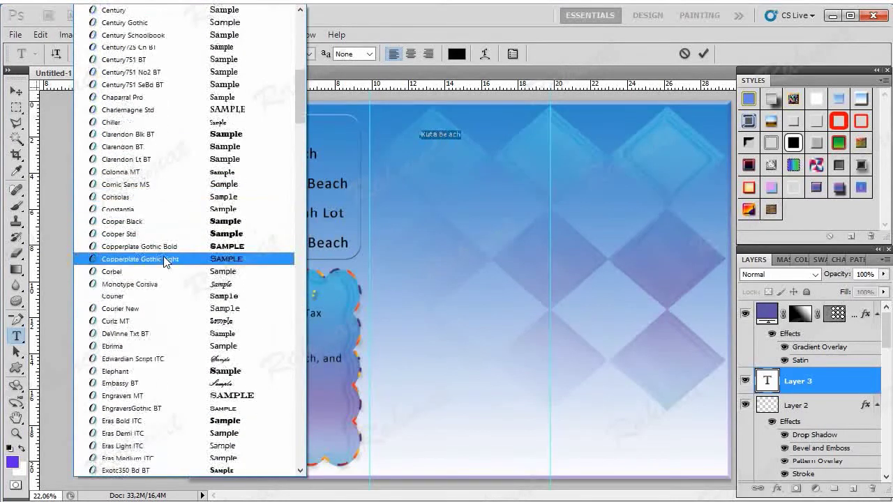
scroll(168, 293, down, 5)
scroll(167, 295, down, 1)
scroll(166, 307, down, 3)
scroll(167, 308, down, 3)
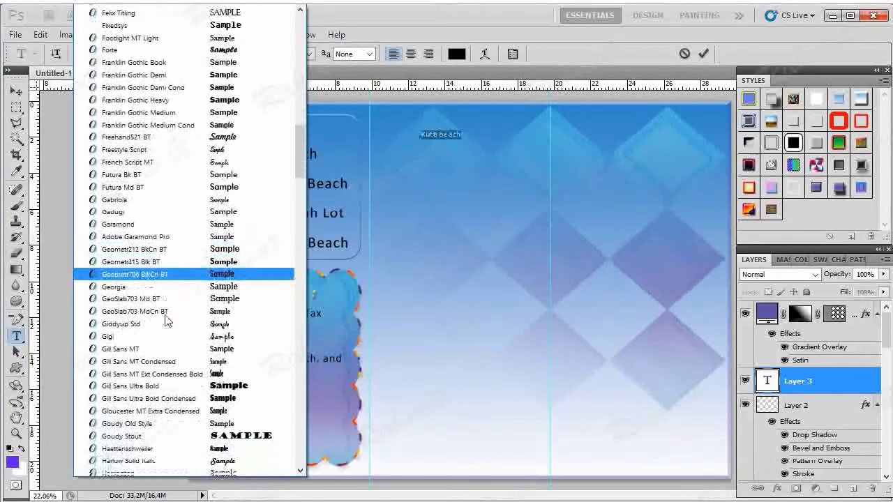
scroll(163, 313, down, 5)
scroll(153, 319, down, 3)
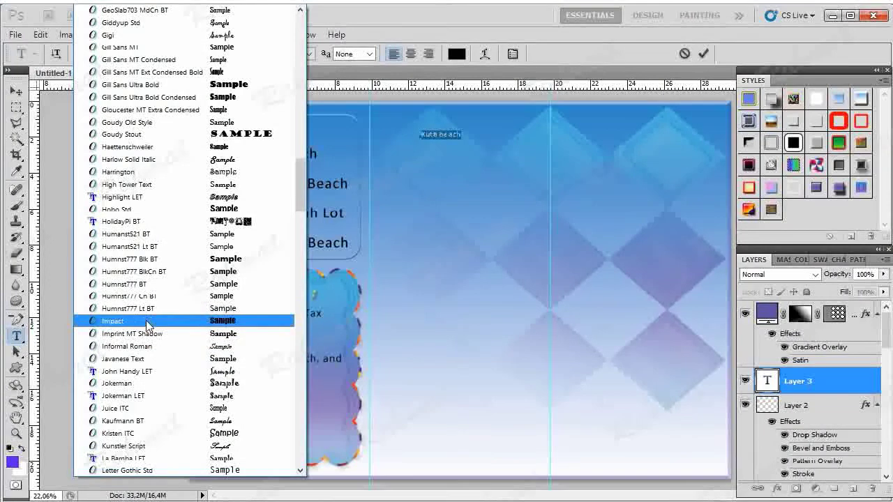
click(149, 321)
click(308, 54)
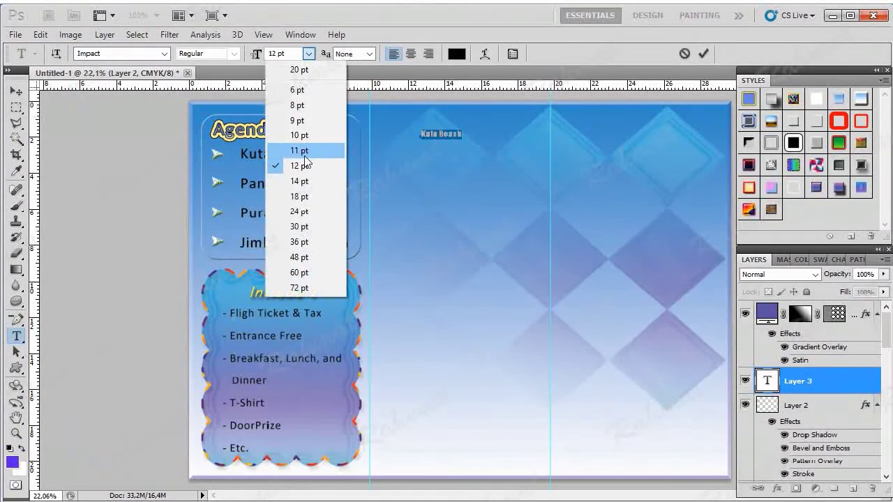
click(307, 212)
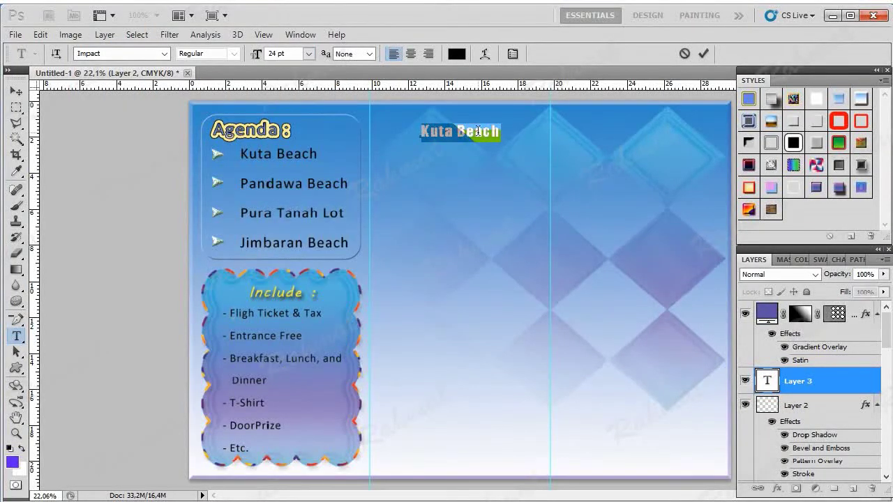
Commit the heading and move its text layer to the top of the stack
click(487, 134)
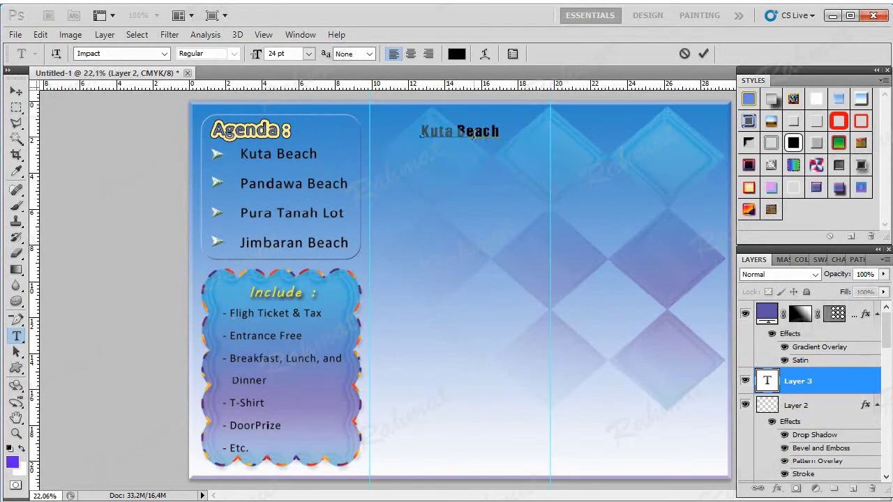
double_click(473, 135)
click(474, 135)
click(832, 389)
drag(833, 389, 820, 311)
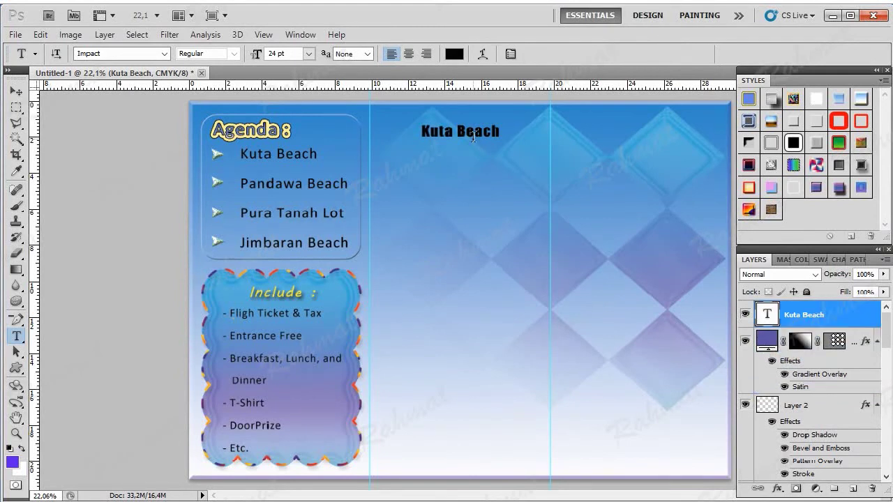
Colour the Kuta Beach heading text dark blue
triple_click(474, 134)
click(454, 53)
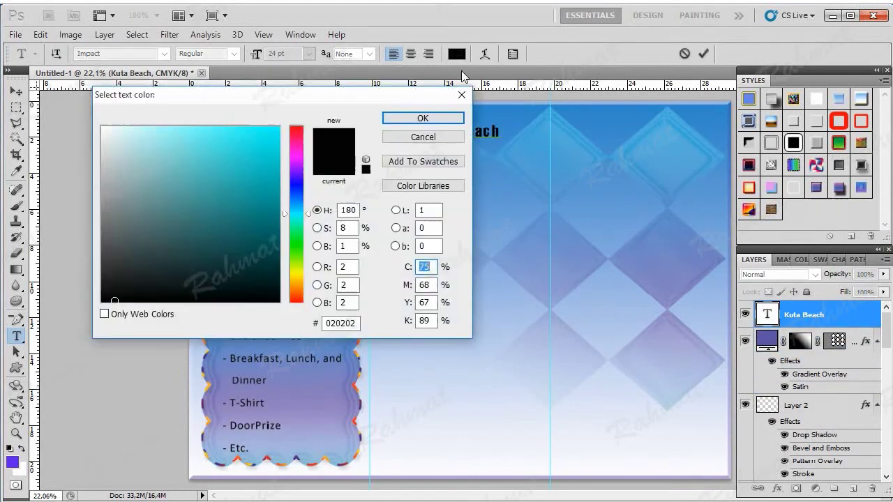
click(255, 175)
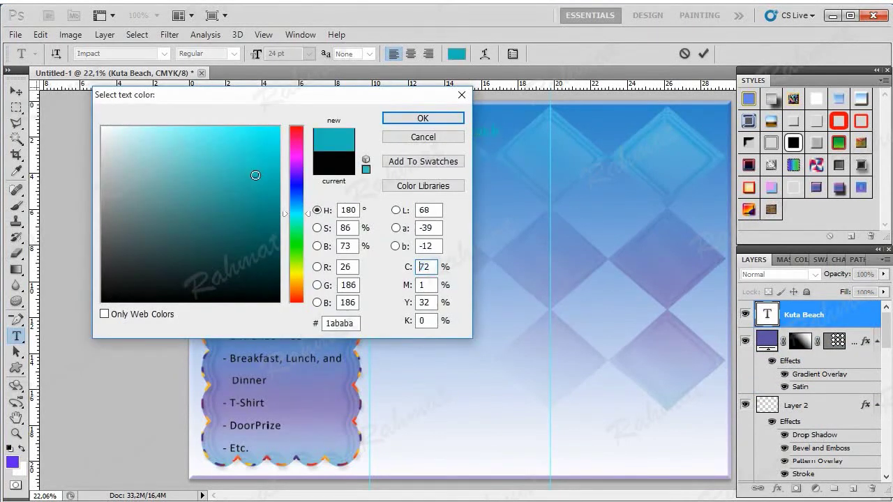
click(293, 182)
click(427, 119)
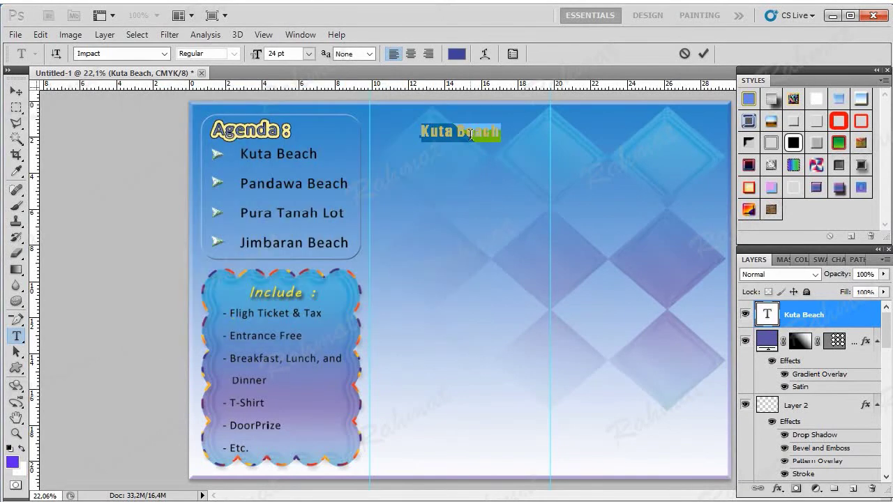
Commit the text and reset the Styles panel to its default styles
triple_click(479, 131)
double_click(878, 83)
click(880, 83)
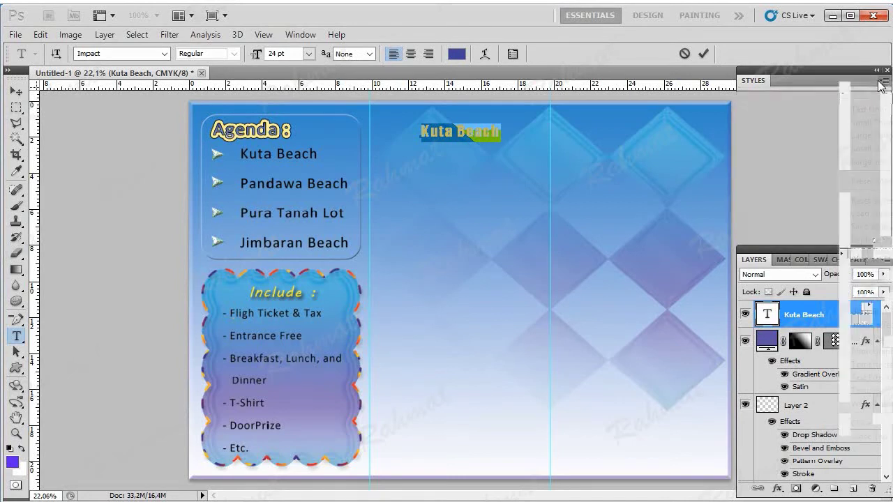
click(14, 111)
click(15, 92)
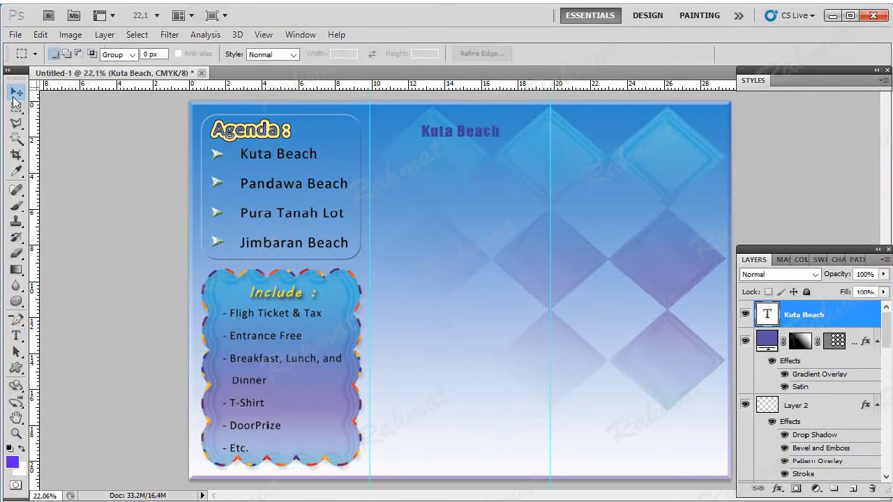
click(880, 83)
click(841, 199)
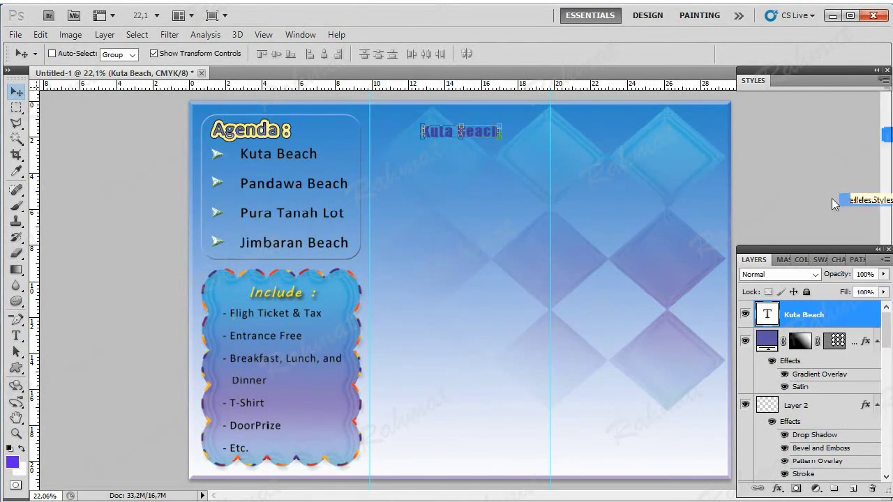
click(380, 208)
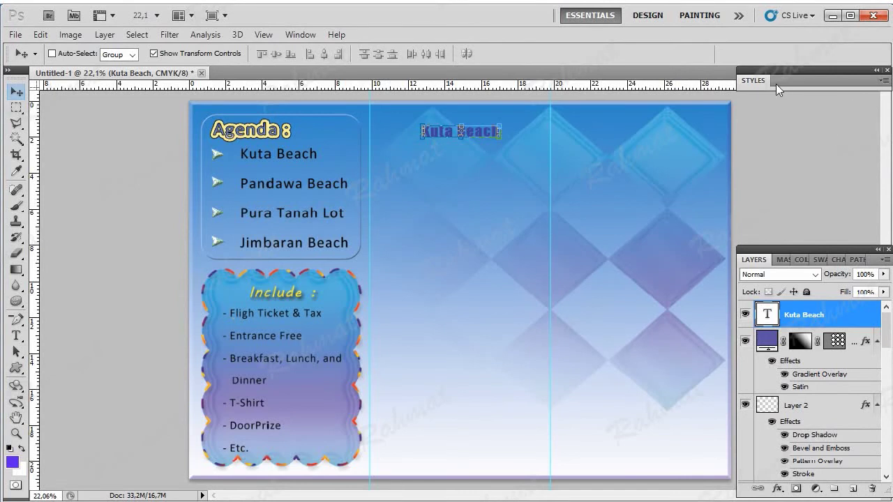
Apply a Bevel and Emboss plus Gradient Overlay style to the heading
click(752, 81)
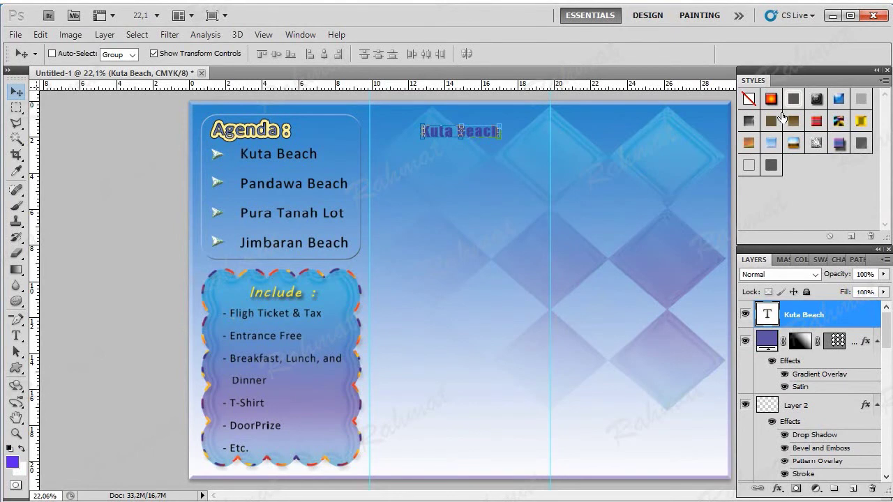
click(884, 81)
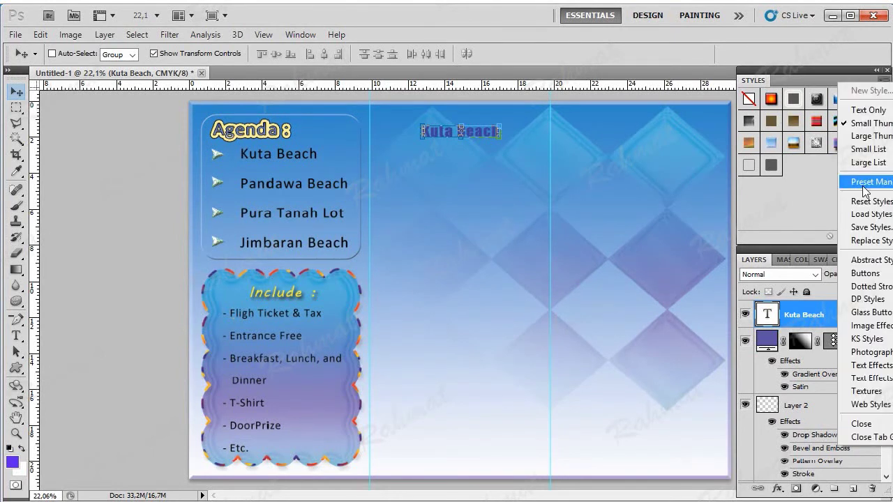
click(770, 144)
click(770, 143)
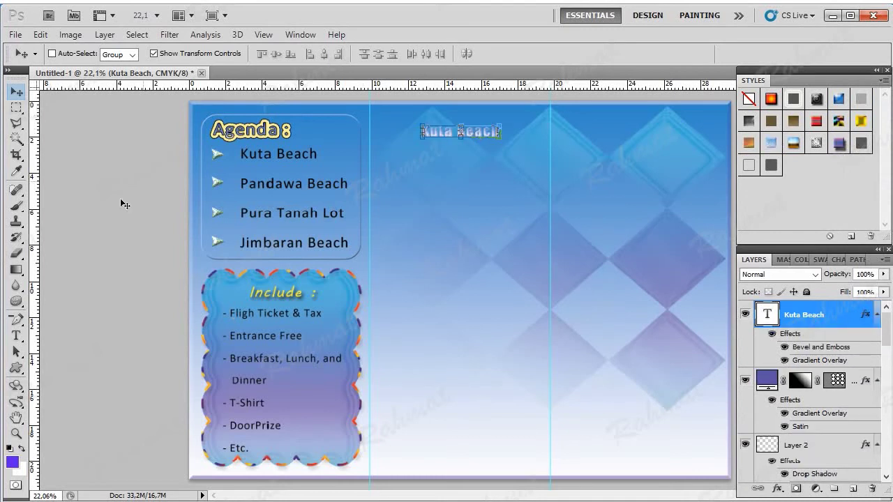
click(16, 335)
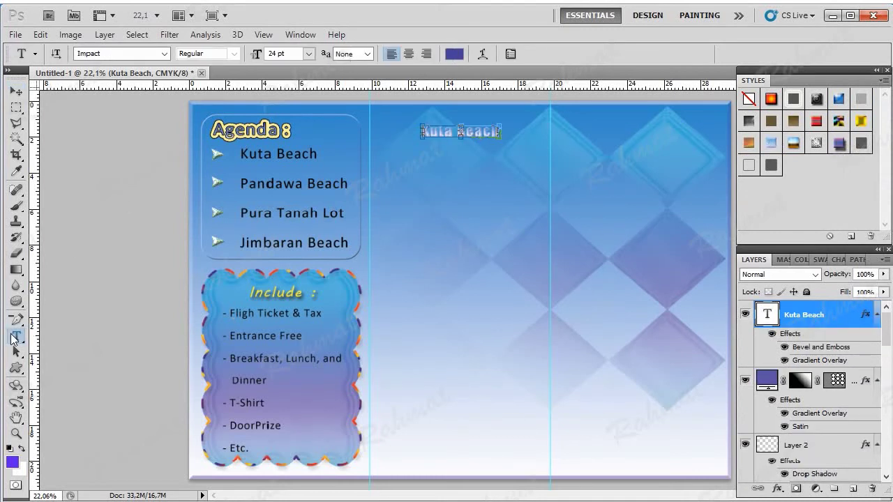
Warp the heading with Bulge style and Bend set to 0, leaving it unwarped
triple_click(456, 136)
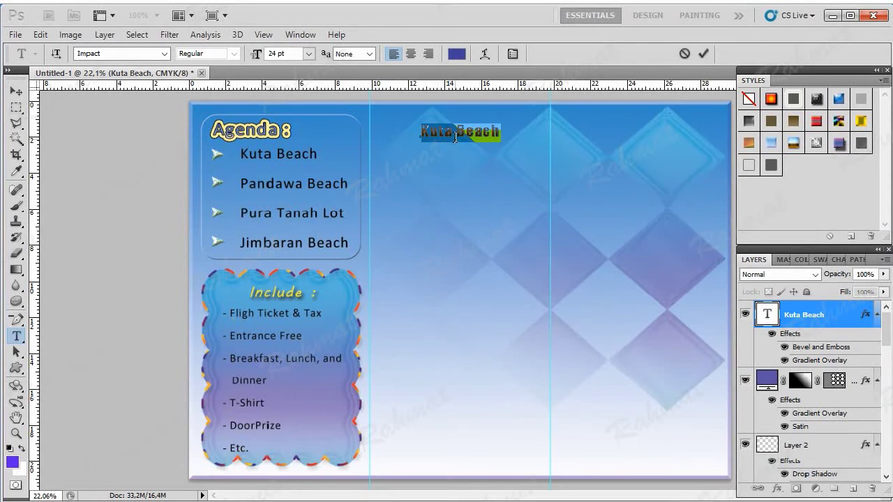
click(484, 54)
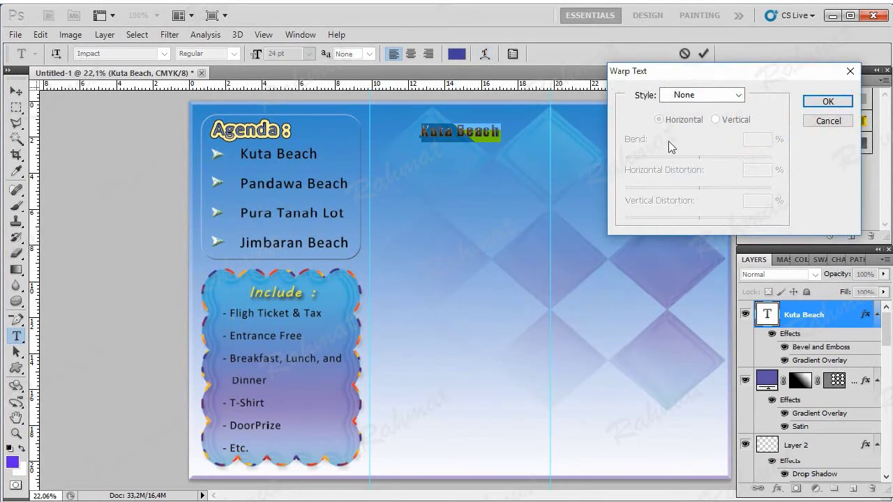
click(704, 95)
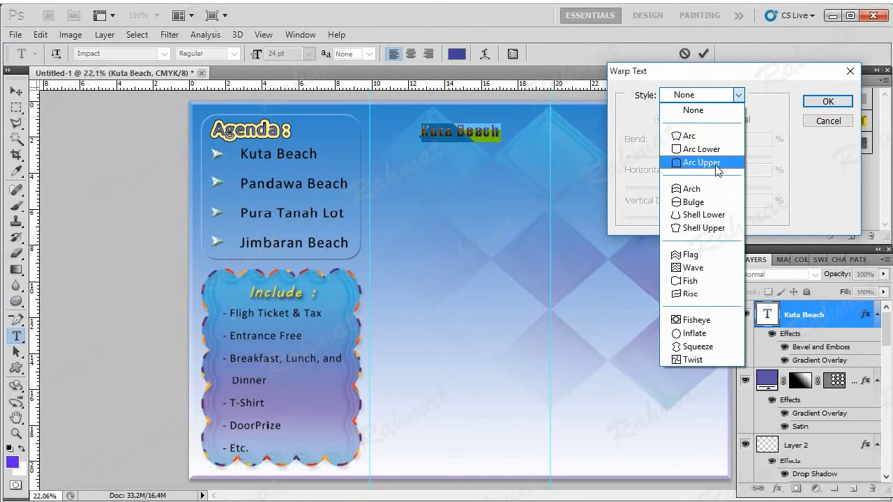
click(709, 202)
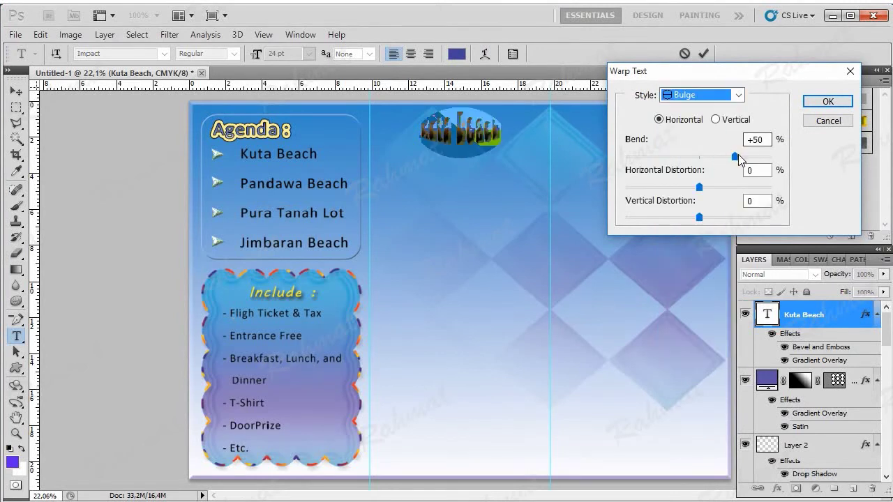
drag(765, 140, 751, 140)
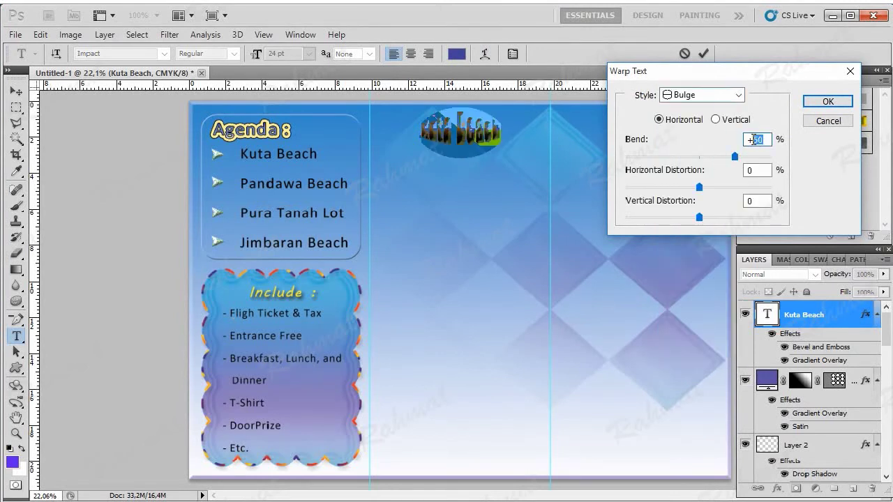
text(0)
click(828, 101)
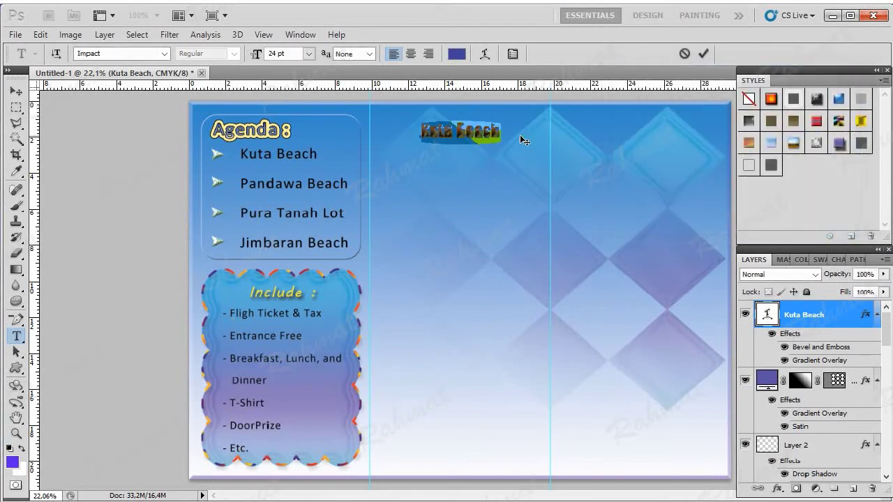
Nudge the heading slightly higher near the top centre of the middle panel
click(16, 91)
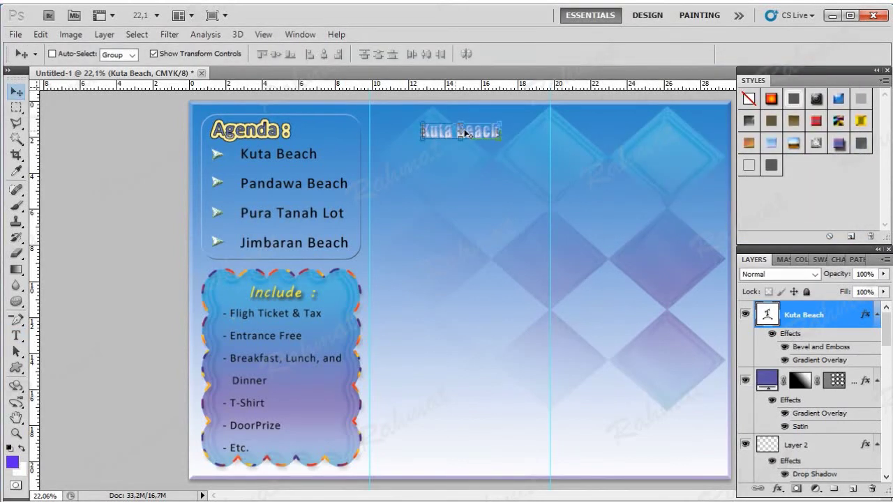
drag(481, 136, 473, 126)
key(shift+Right)
key(shift+Right)
key(shift+Up)
key(shift+Right)
key(shift+Right)
key(shift+Left)
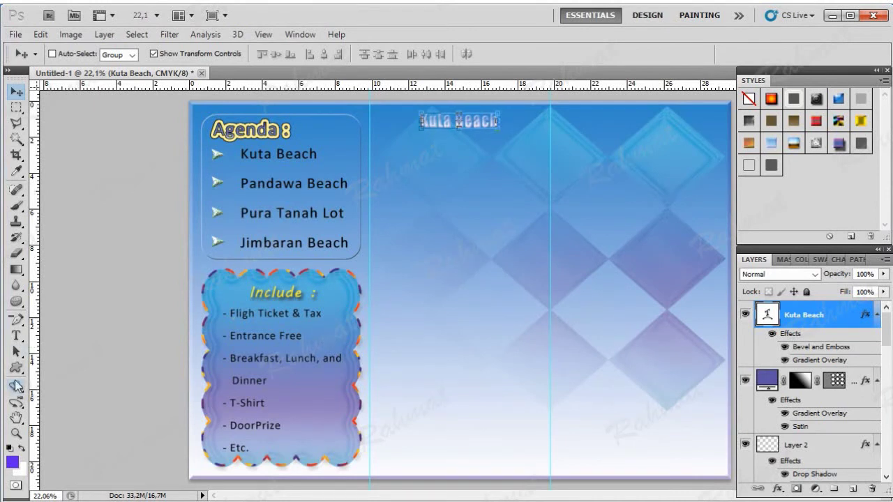
click(15, 35)
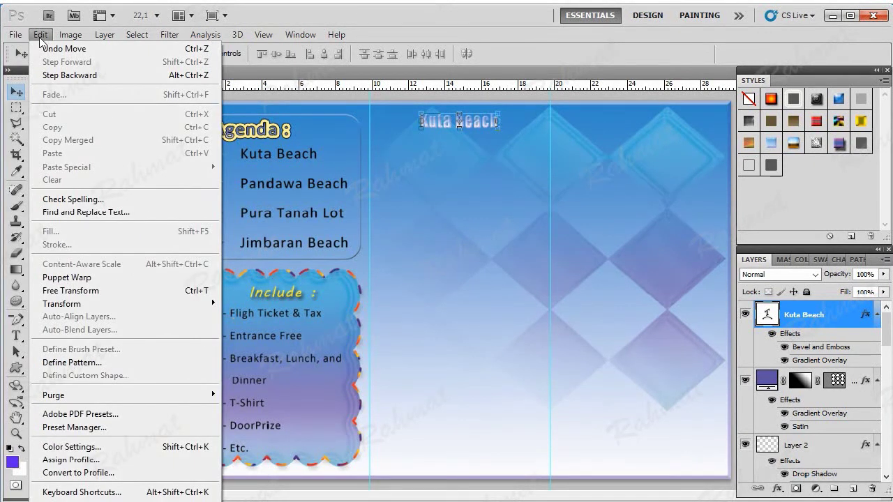
click(16, 338)
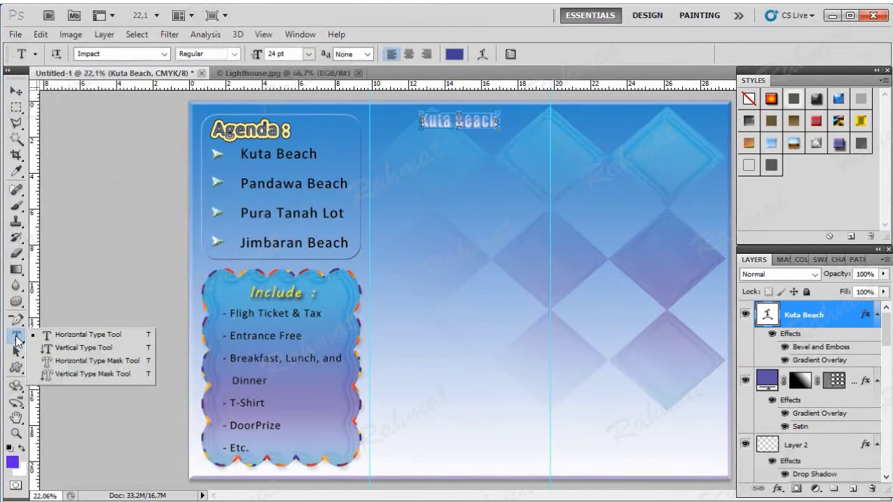
Draw a Paths-mode rectangle spanning the middle panel beneath the Kuta Beach heading
click(17, 340)
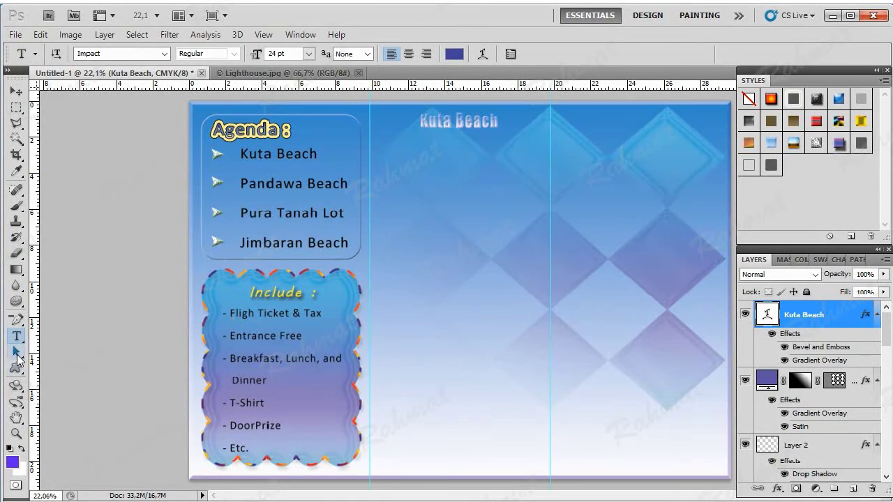
click(17, 357)
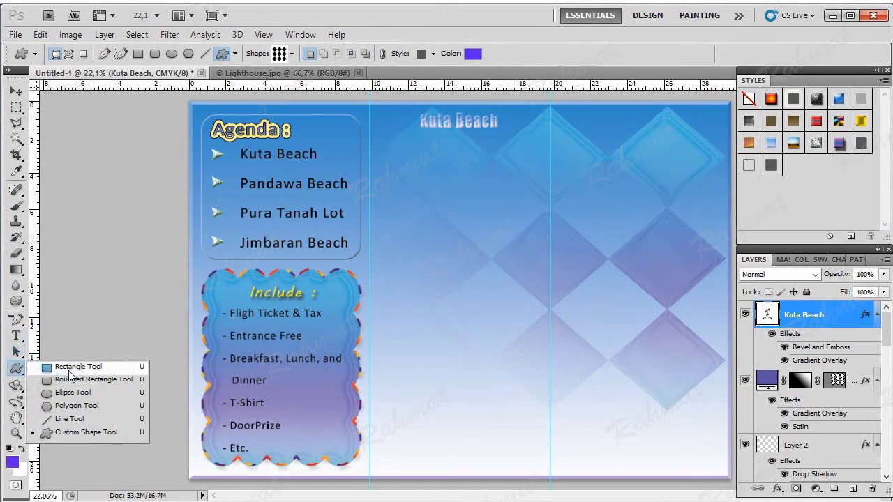
click(69, 375)
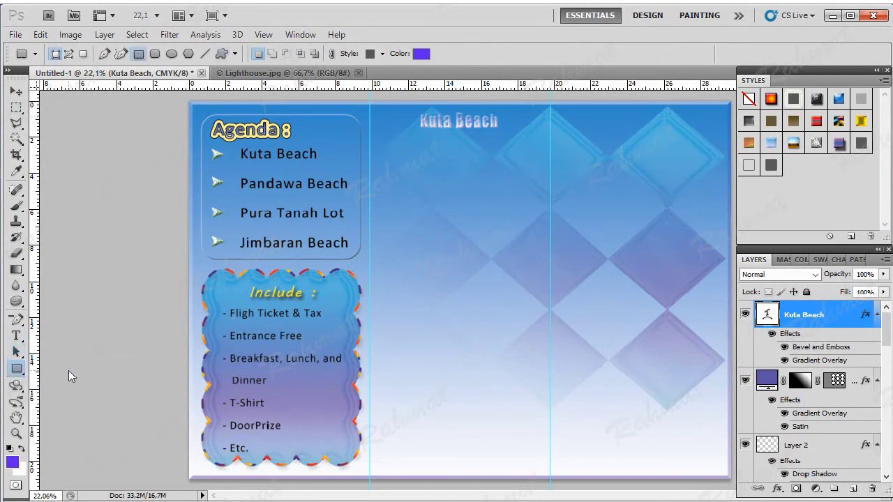
click(69, 54)
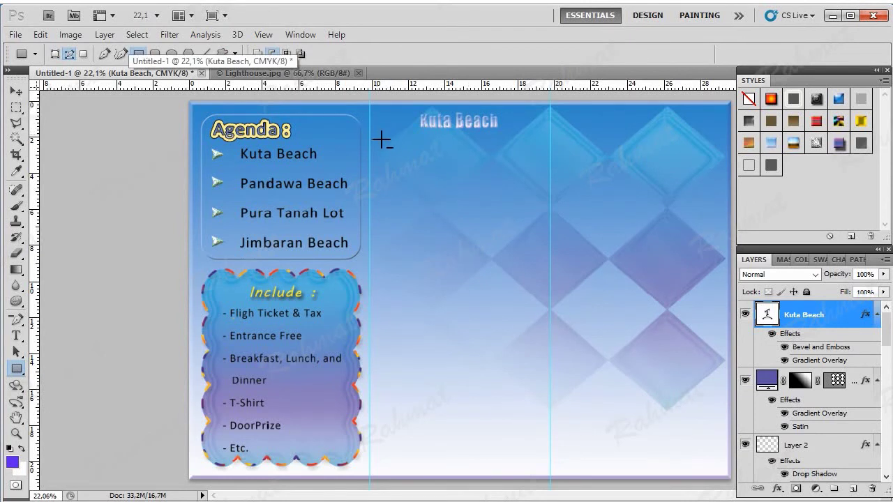
mouse_move(377, 134)
mouse_down()
mouse_move(541, 389)
mouse_move(541, 416)
mouse_up()
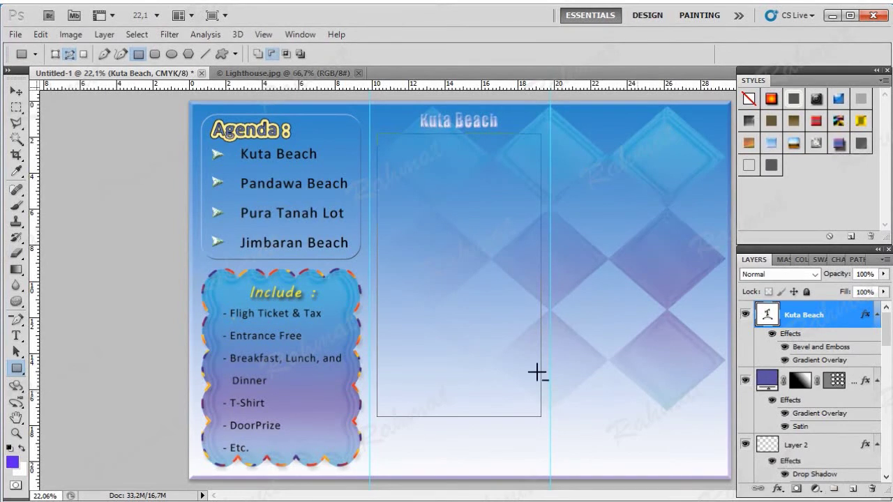
click(16, 336)
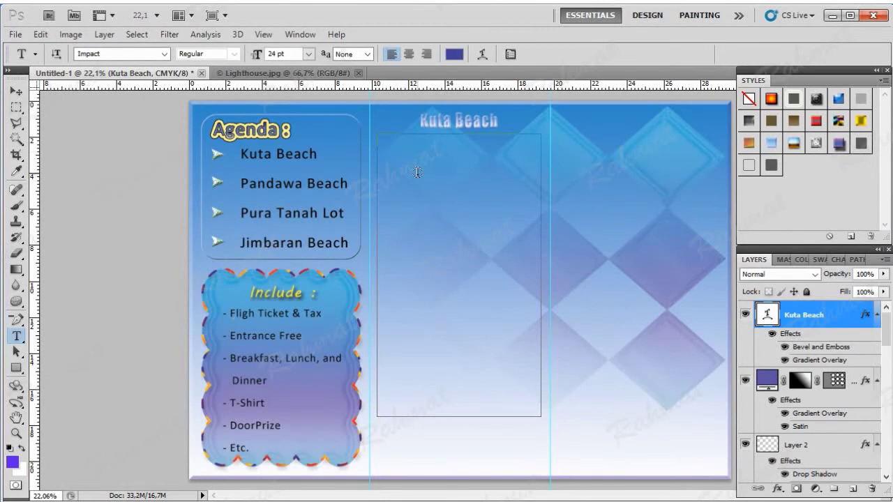
Paste the Kuta beach paragraphs inside the rectangle path, then undo the paste
click(417, 173)
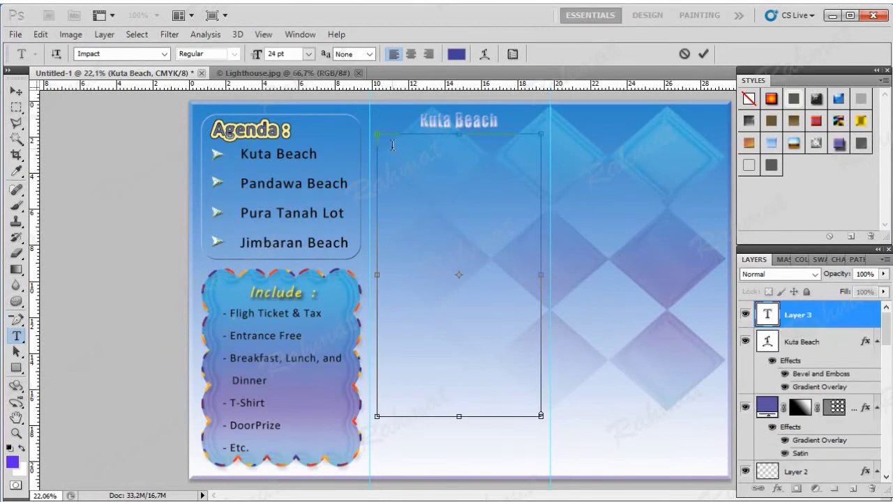
key(ctrl+v)
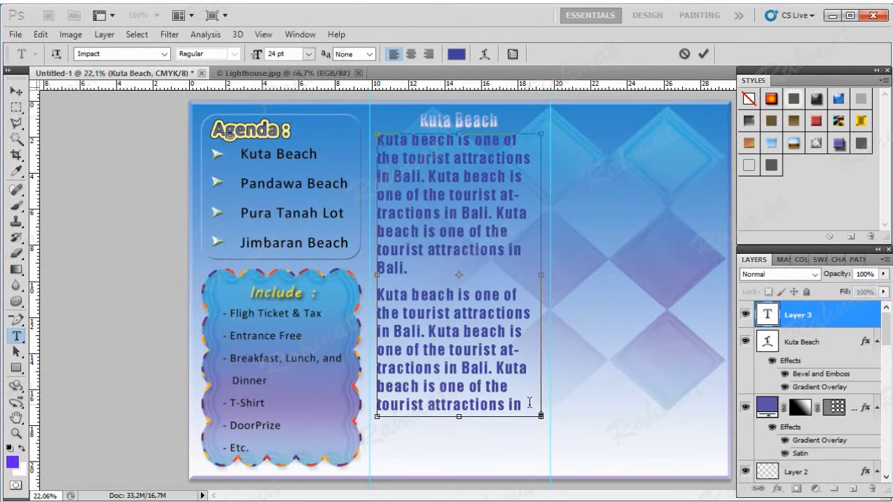
click(40, 34)
click(53, 50)
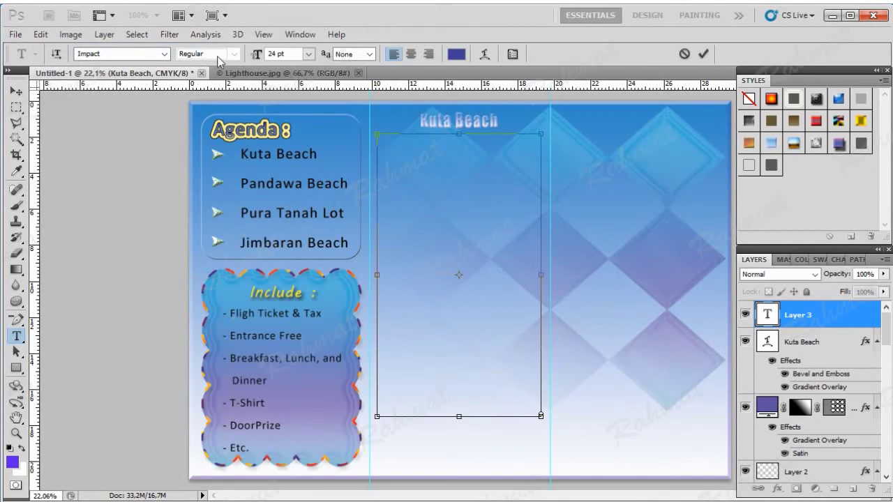
Set the type to Calibri 12 pt and paste the paragraphs into the path
click(164, 53)
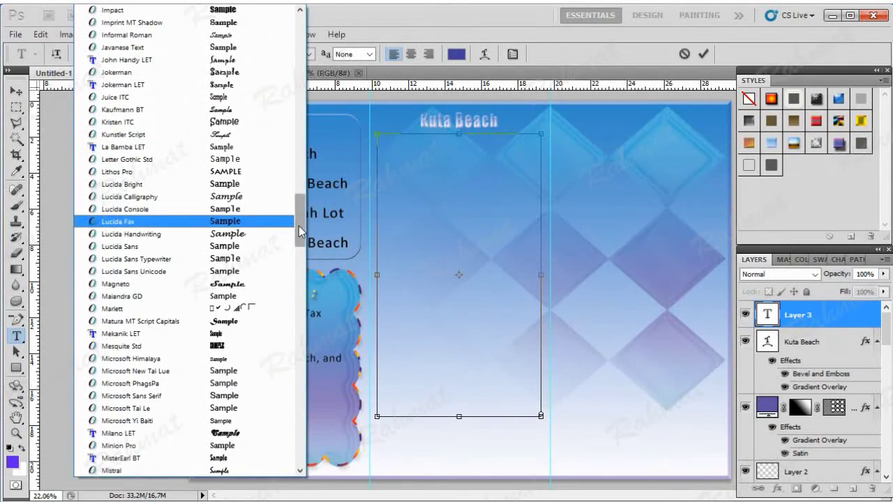
drag(300, 220, 300, 35)
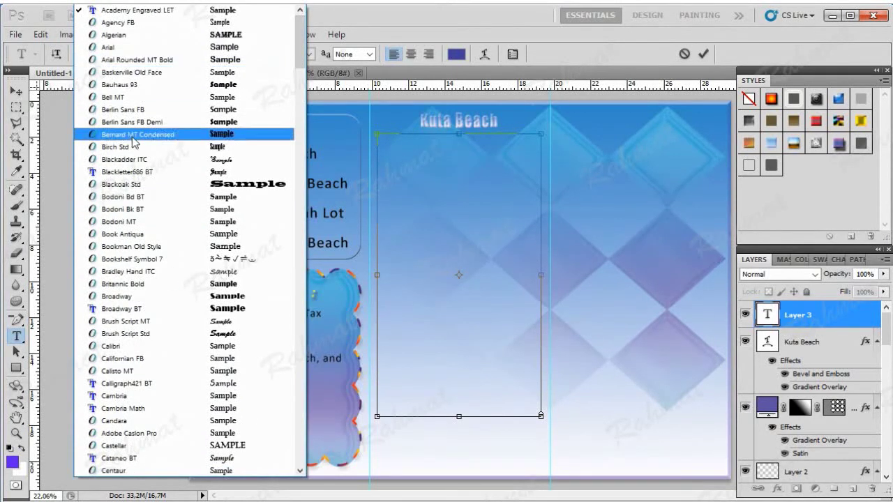
click(154, 346)
click(305, 56)
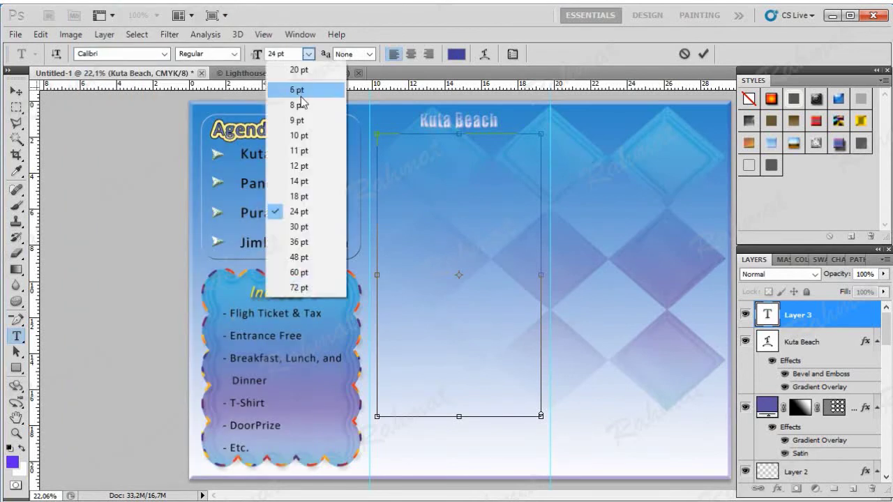
click(300, 162)
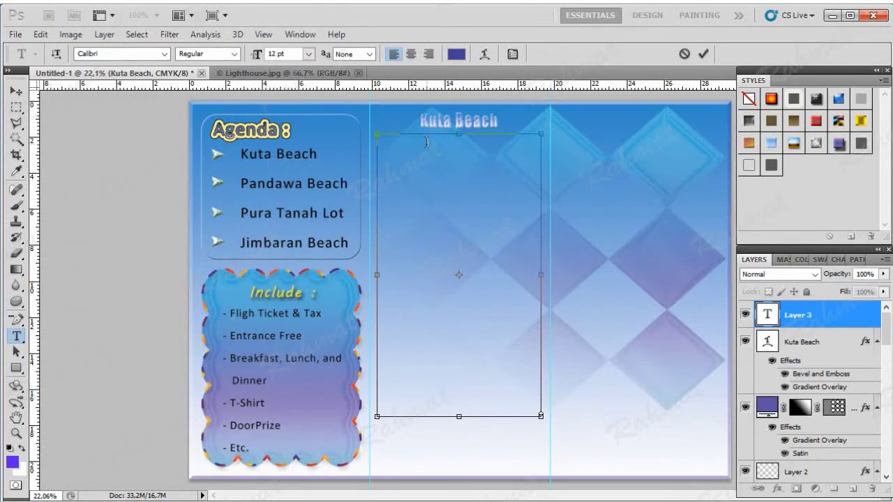
key(ctrl+v)
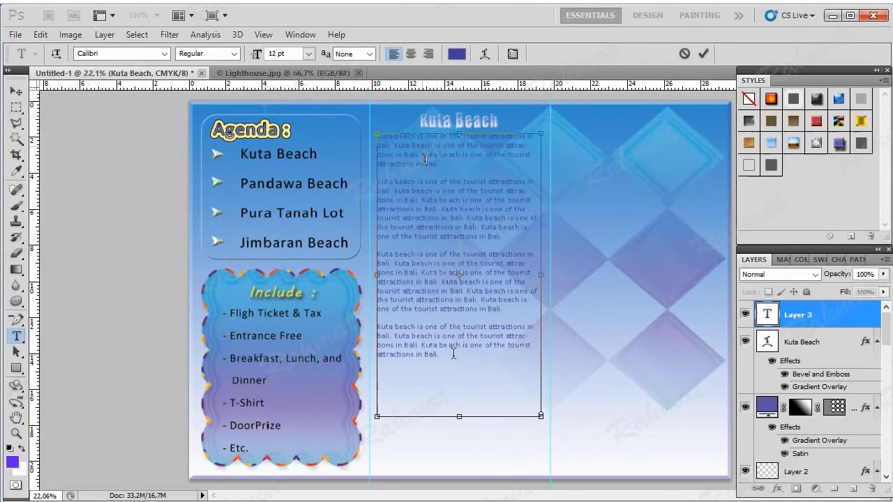
Make all the pasted paragraph text black and commit it
drag(454, 358, 359, 133)
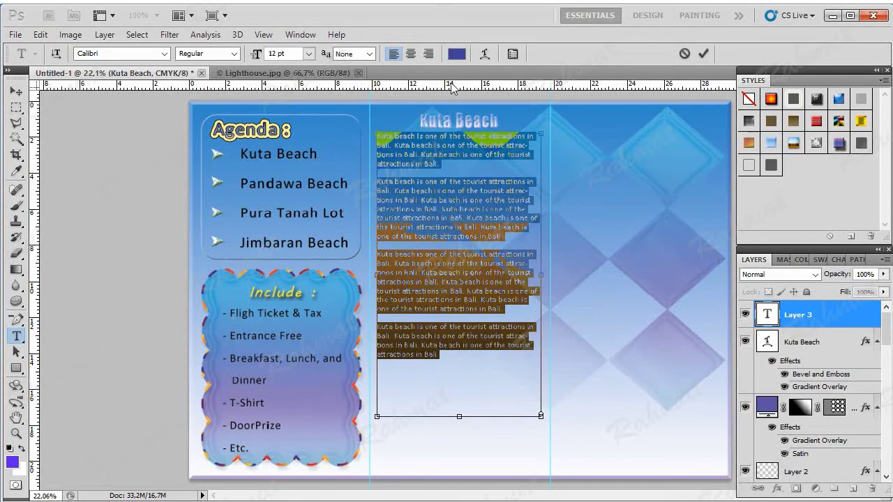
click(456, 54)
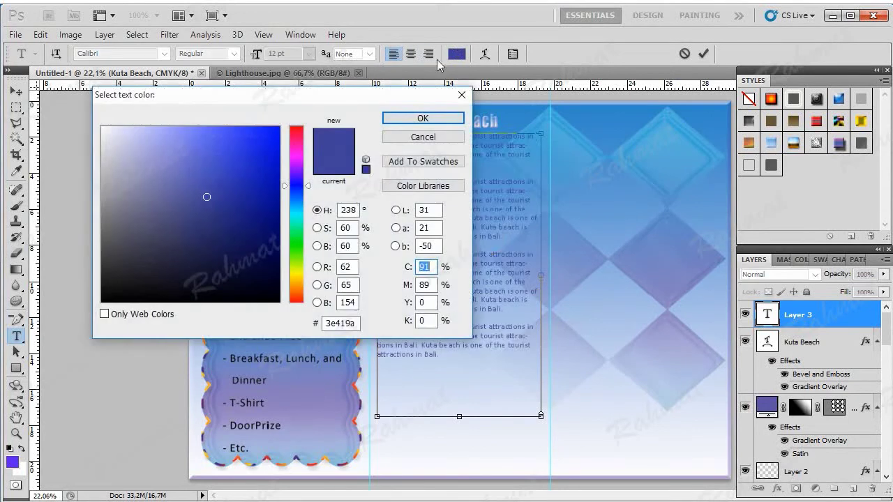
click(104, 302)
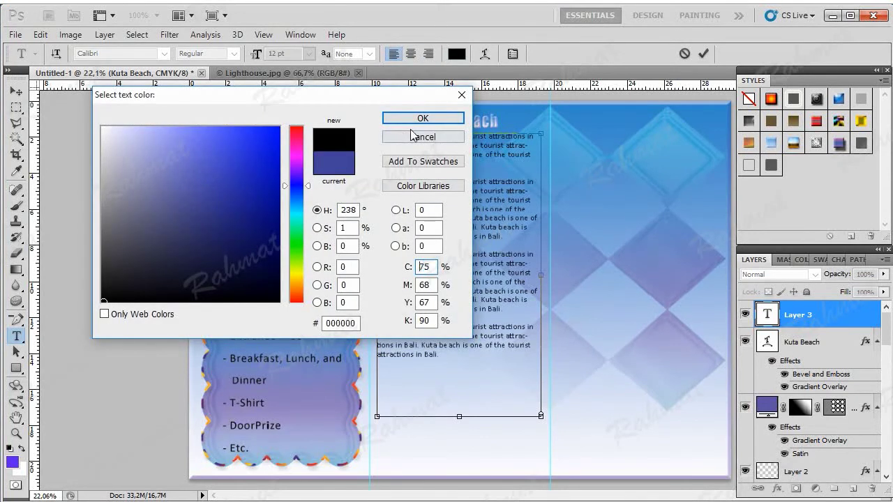
click(423, 117)
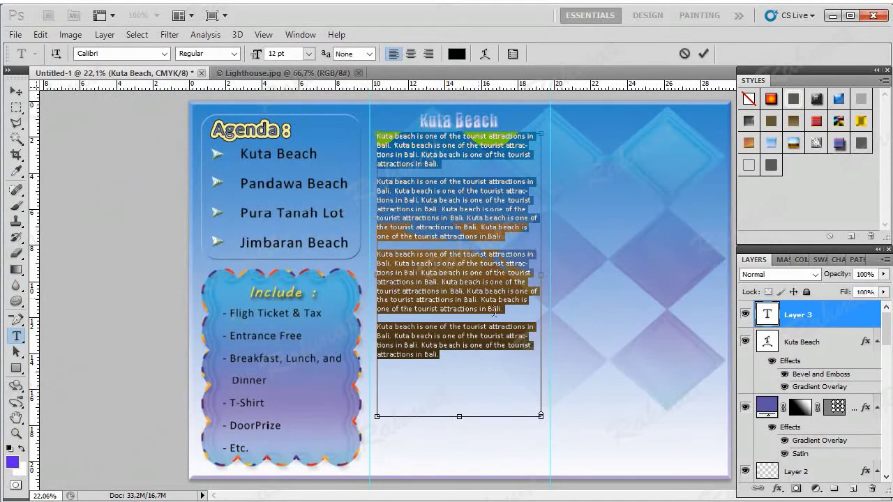
click(17, 351)
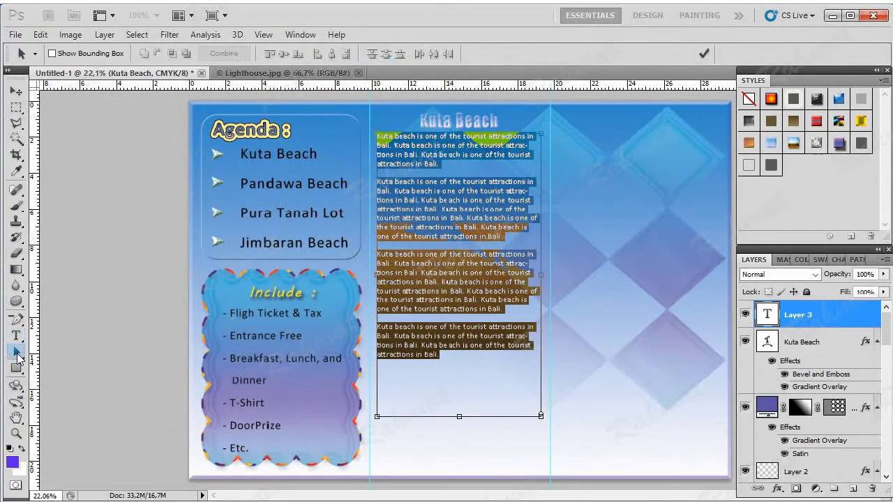
click(447, 418)
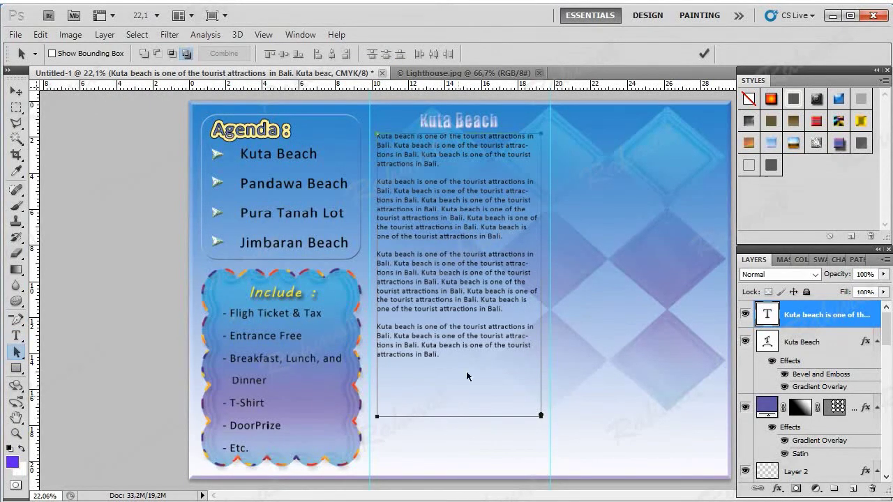
click(16, 336)
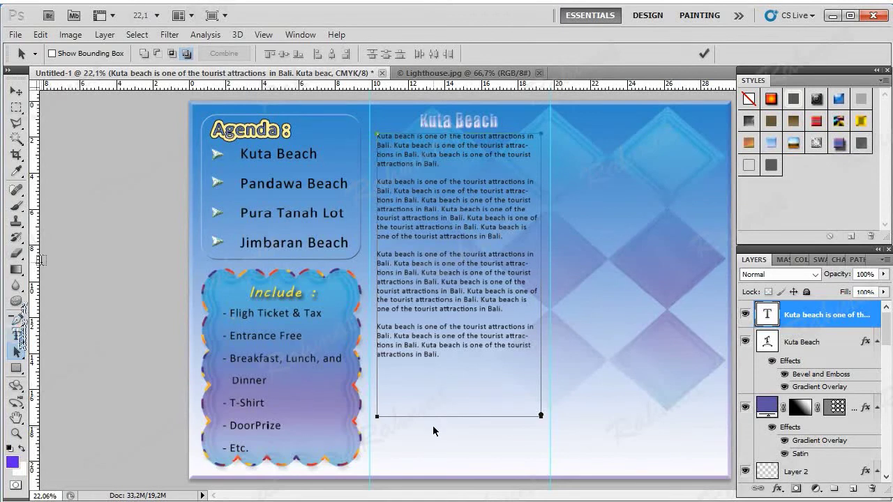
Open Lighthouse.jpg, select the whole photo and copy it
click(15, 35)
click(28, 46)
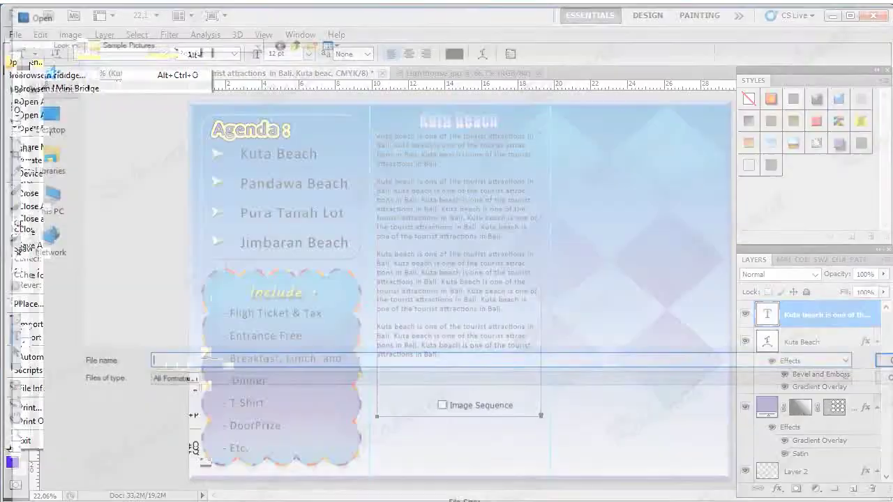
double_click(400, 102)
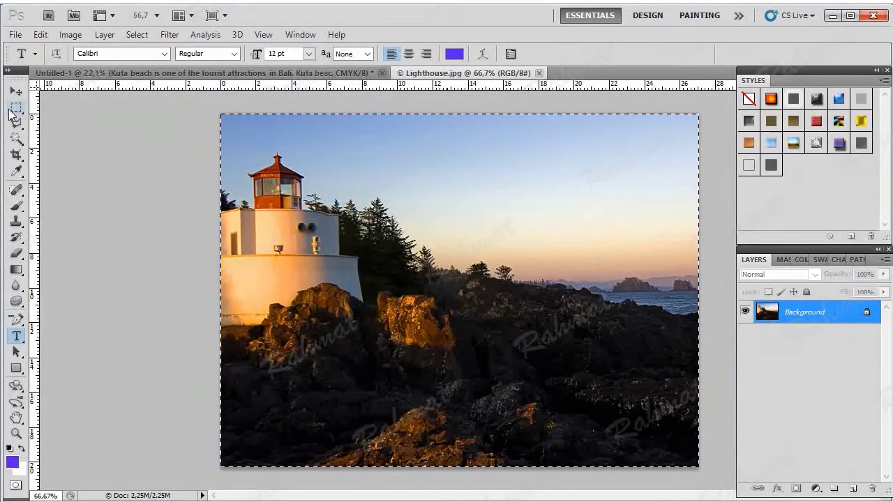
click(17, 108)
drag(184, 104, 703, 471)
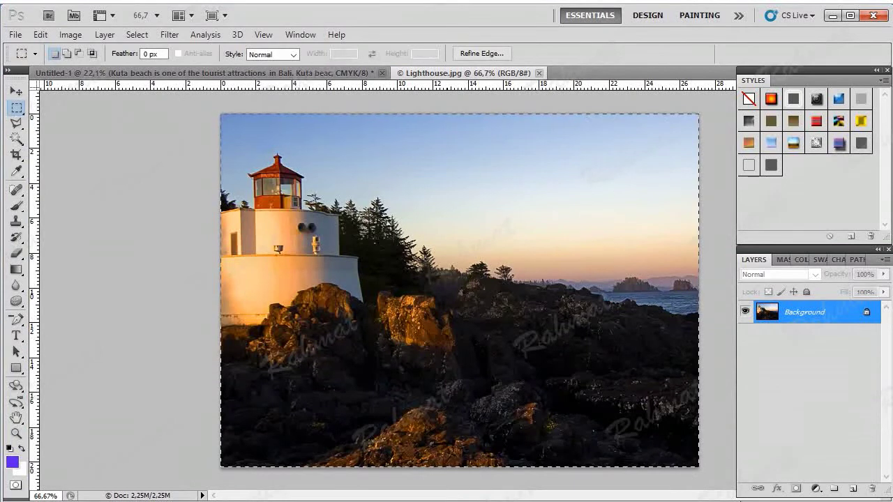
click(41, 34)
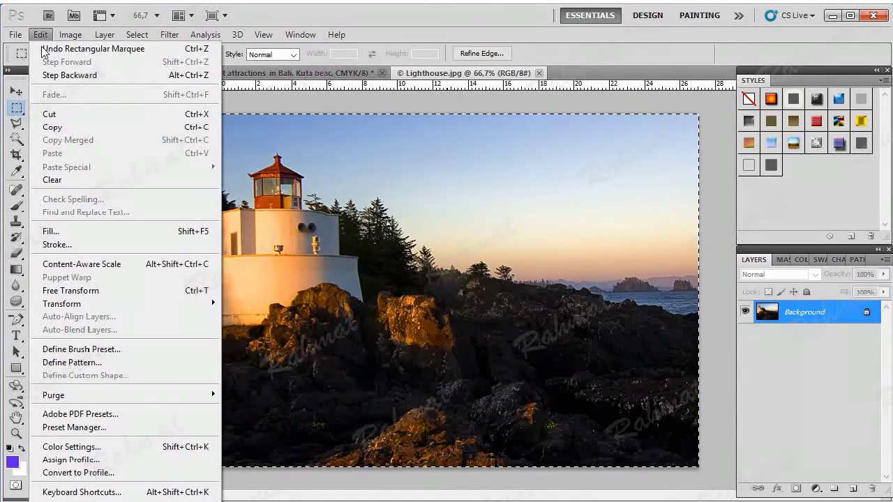
click(56, 129)
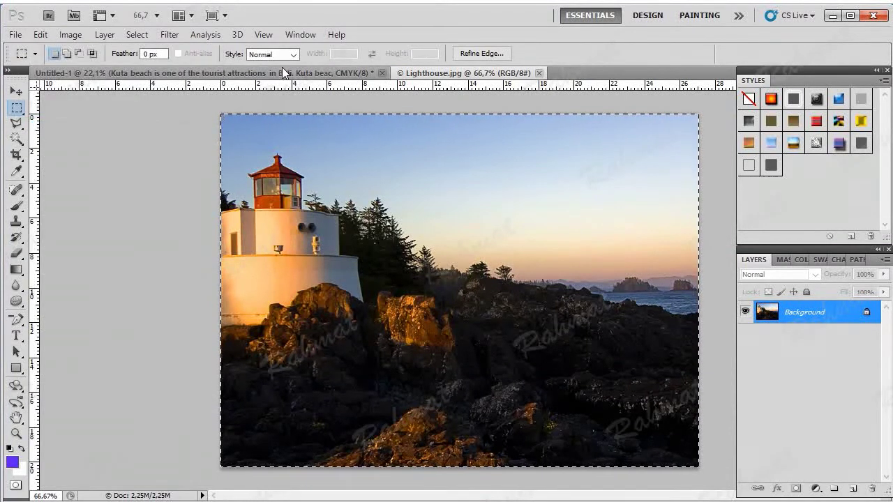
Paste the lighthouse photo into the brochure and move it below the paragraphs
click(281, 70)
click(40, 34)
click(67, 153)
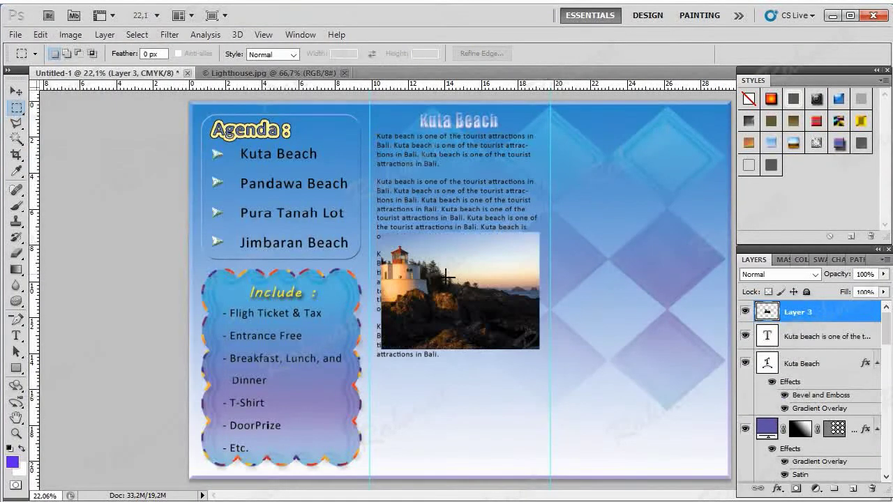
click(15, 94)
mouse_move(506, 306)
mouse_down()
mouse_move(504, 392)
mouse_move(491, 424)
mouse_up()
Transform the photo to 113.79% × 107.78% so it fills the column width
key(ctrl+t)
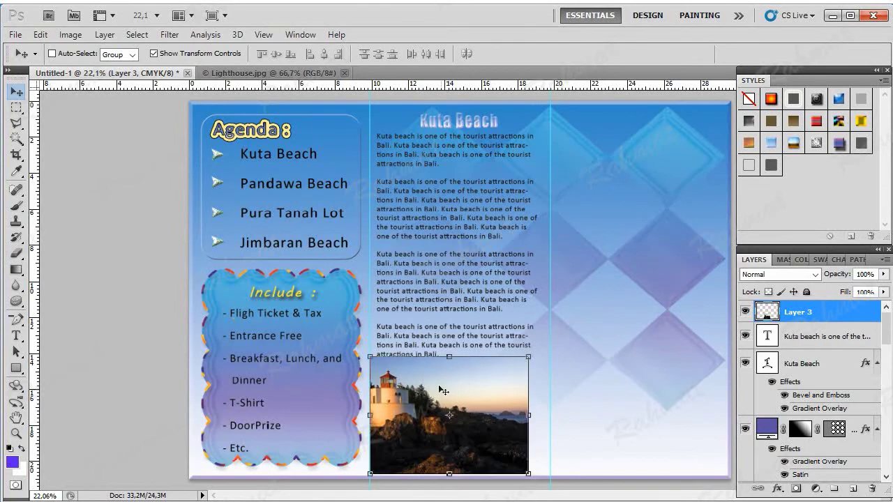
drag(447, 356, 446, 347)
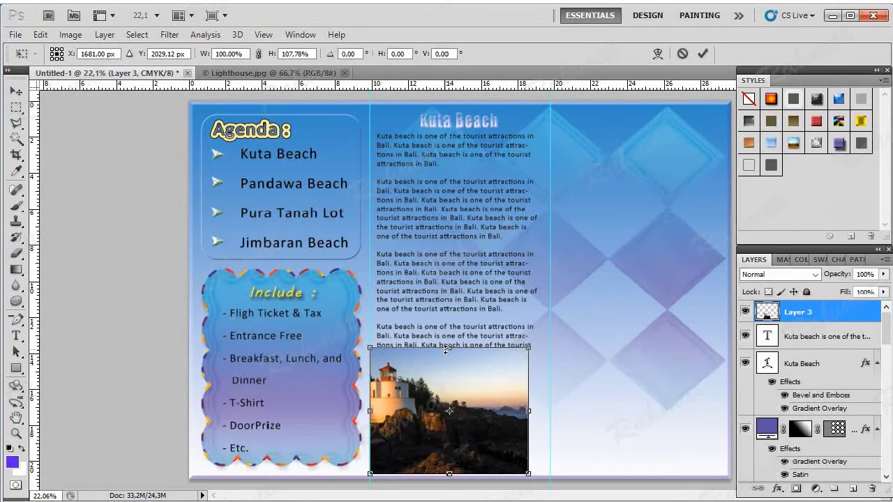
drag(537, 411, 548, 412)
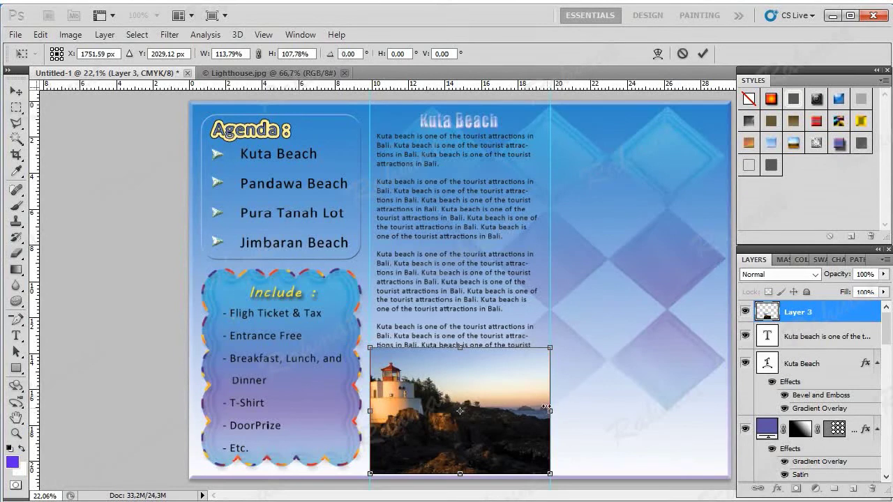
click(15, 91)
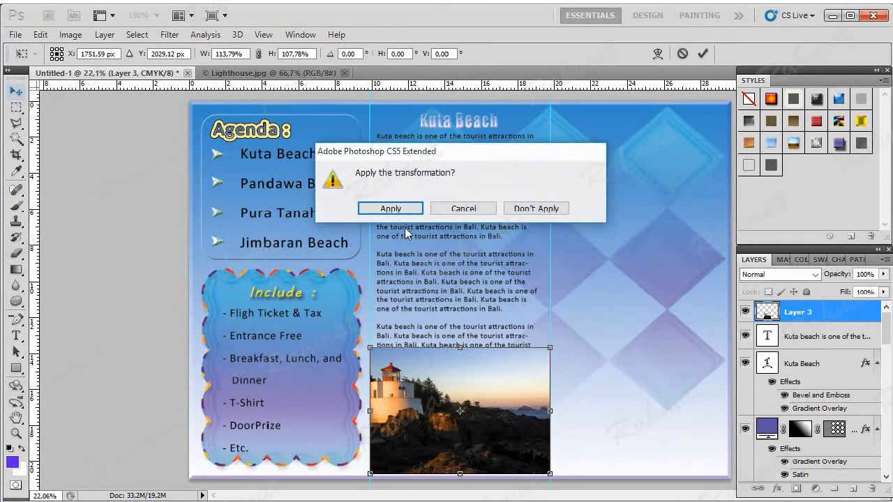
click(390, 209)
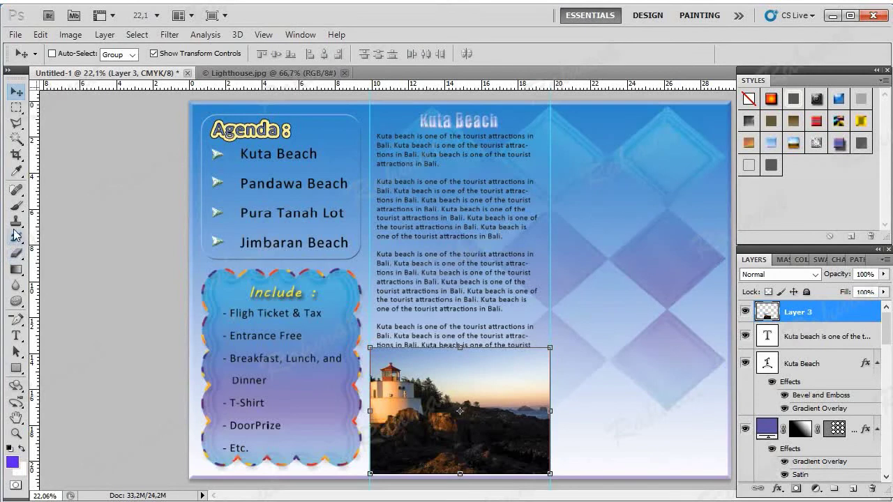
Erase the pale sky strips at the photo's top with the Magic Eraser
click(19, 255)
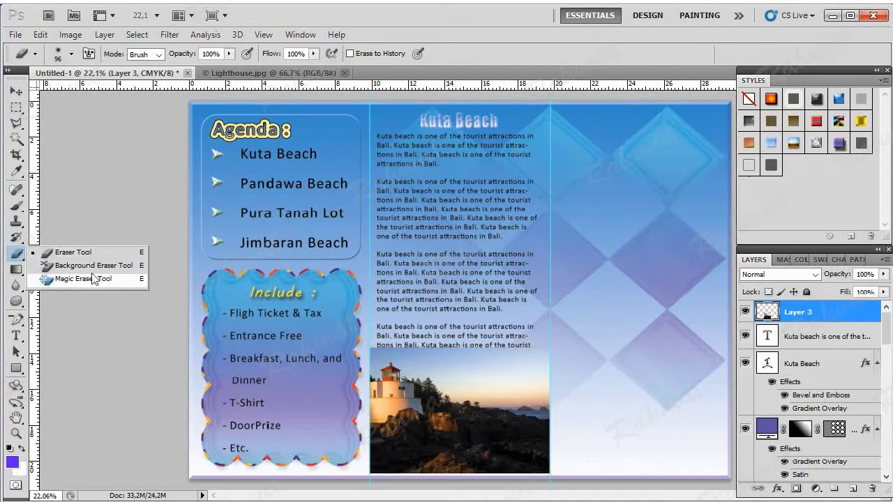
drag(19, 256, 91, 279)
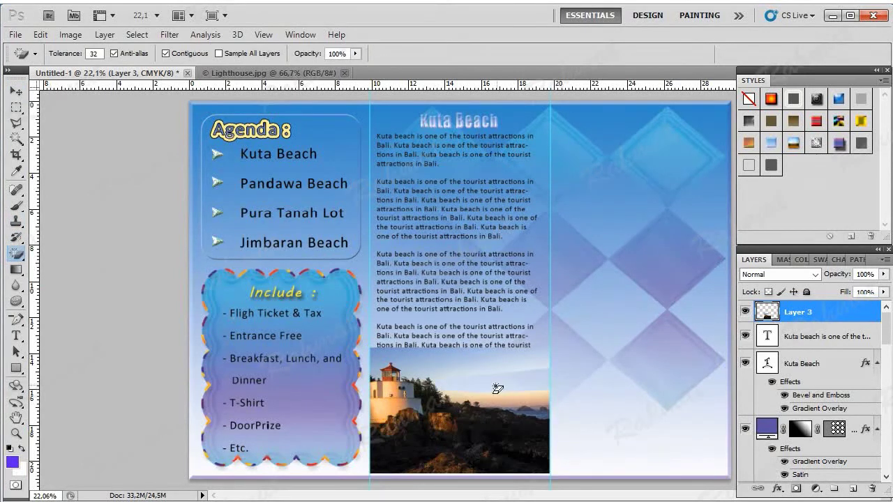
click(396, 363)
click(384, 355)
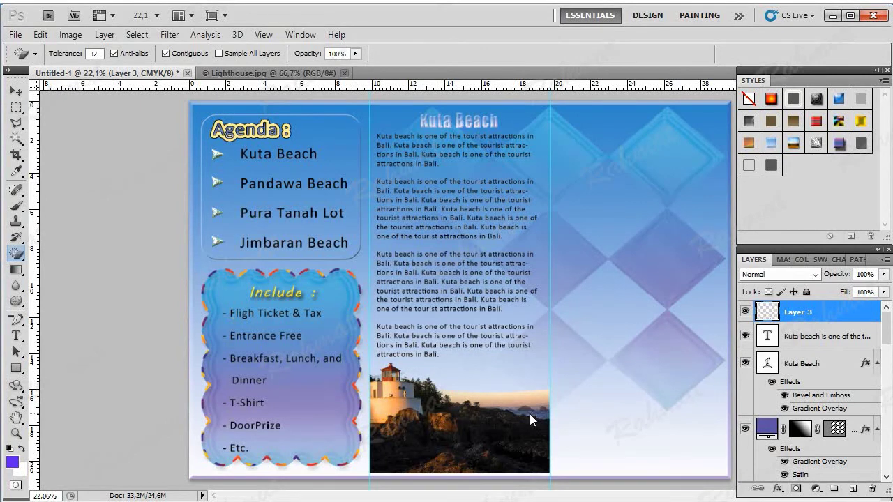
Zoom in and erase the sunset sky bands around the lighthouse and trees
click(263, 34)
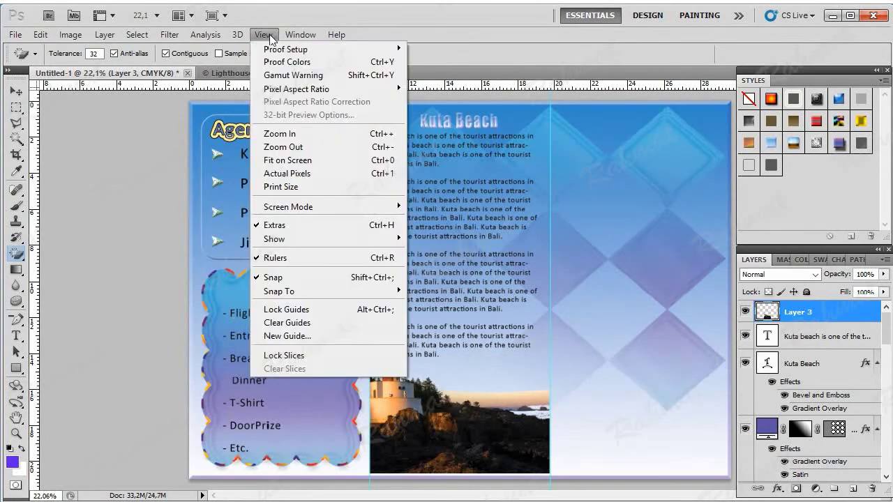
click(308, 134)
click(263, 34)
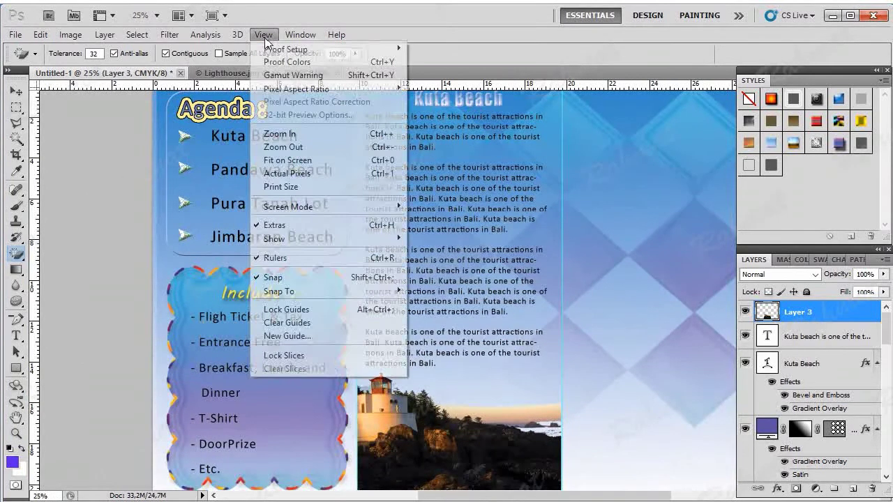
click(312, 134)
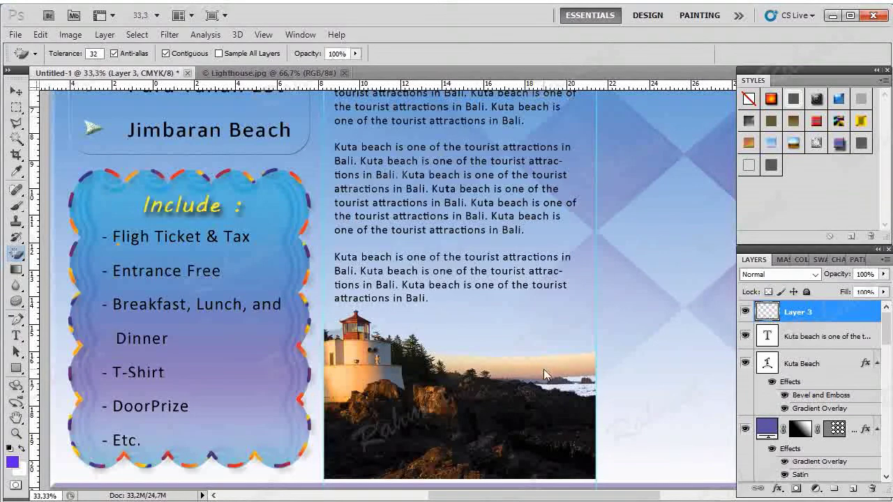
click(543, 369)
click(533, 382)
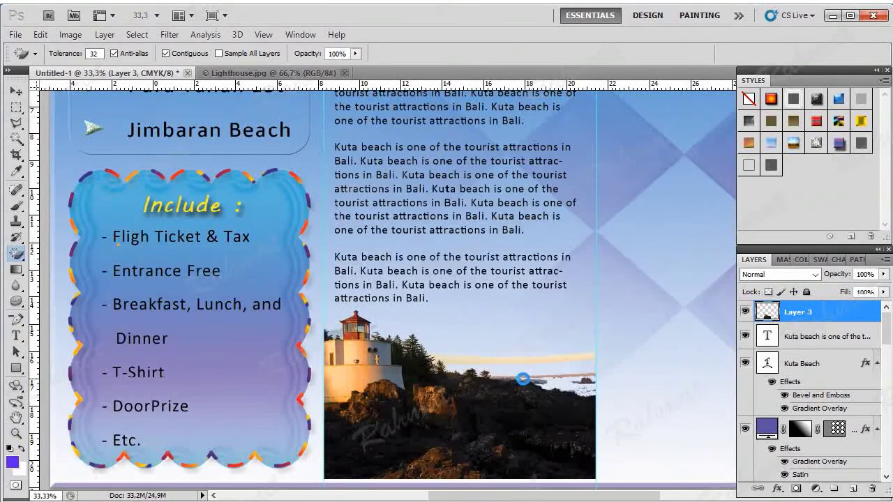
click(478, 360)
click(376, 331)
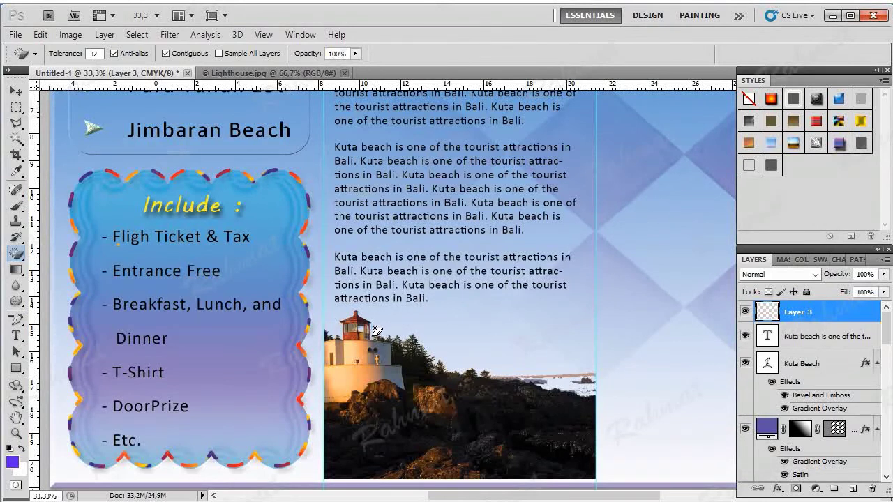
click(406, 347)
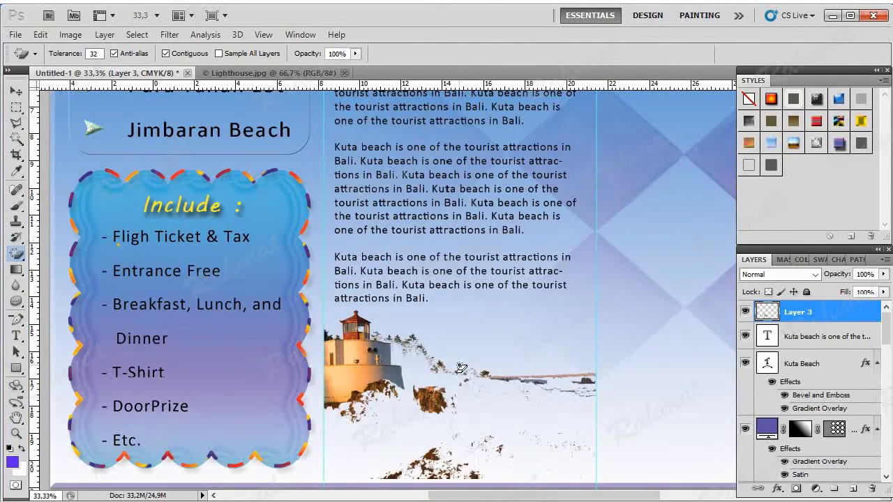
Undo the accidental rock erasure and erase the light sea strip beside the lighthouse
click(40, 34)
click(48, 48)
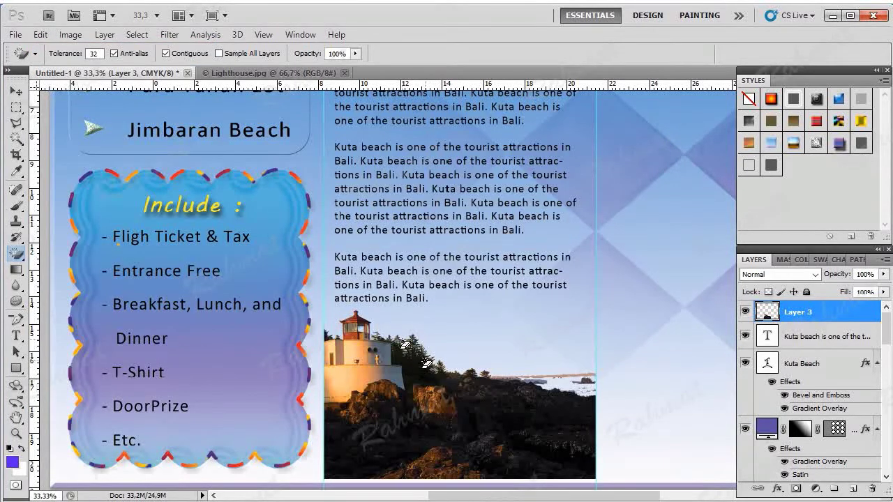
click(505, 377)
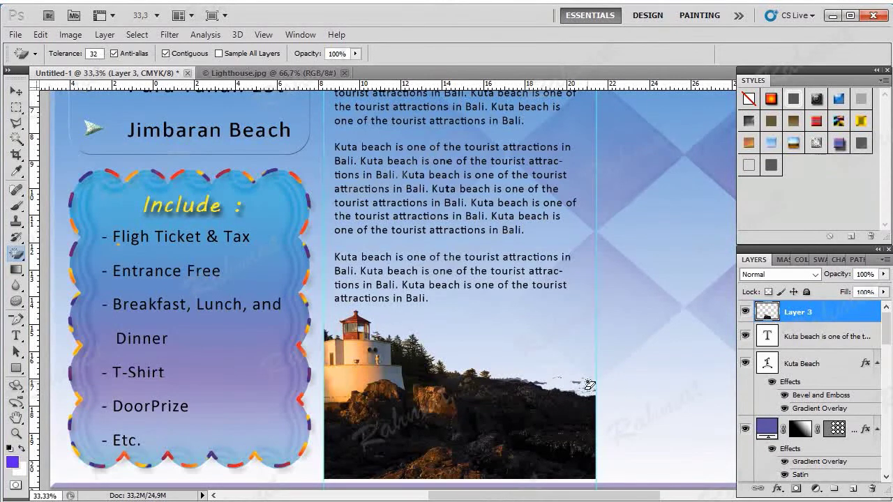
click(16, 254)
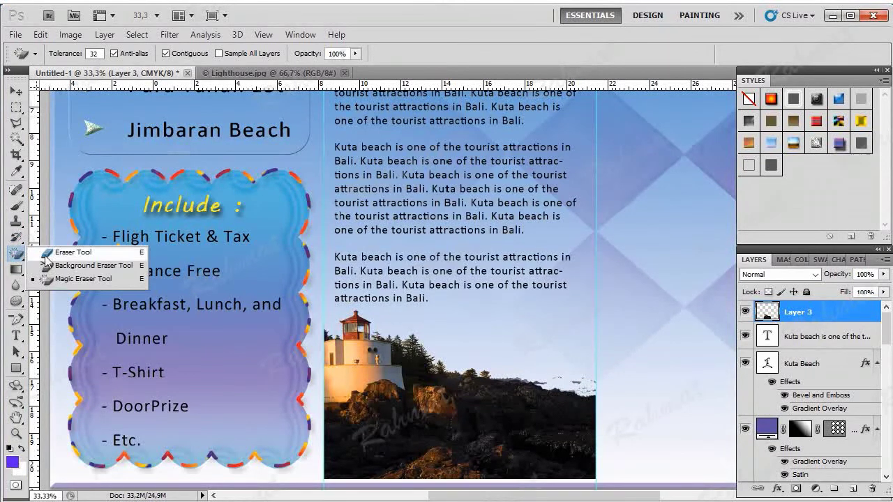
click(52, 253)
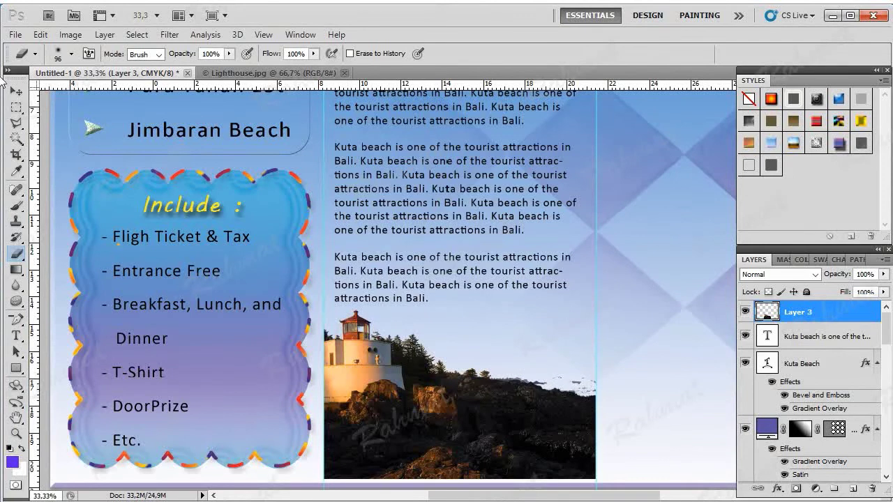
Set the eraser to 77 px and erase leftover sky along the rock edge
click(72, 54)
drag(105, 92, 75, 92)
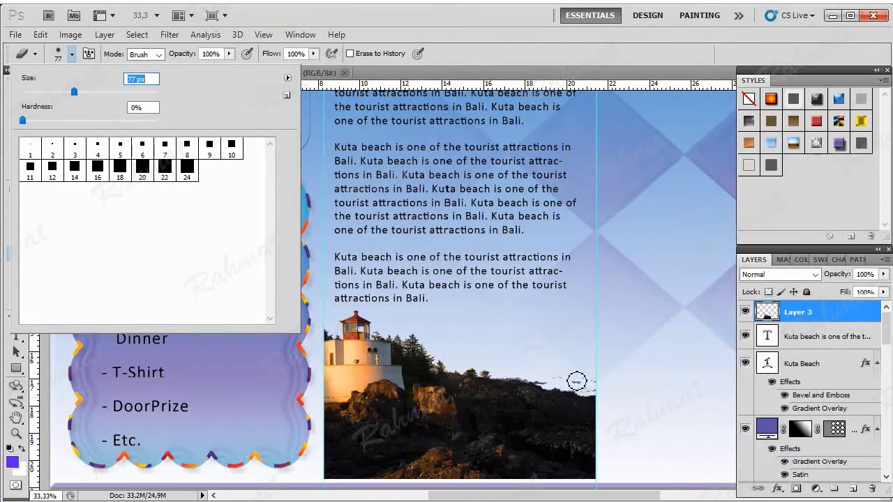
click(582, 383)
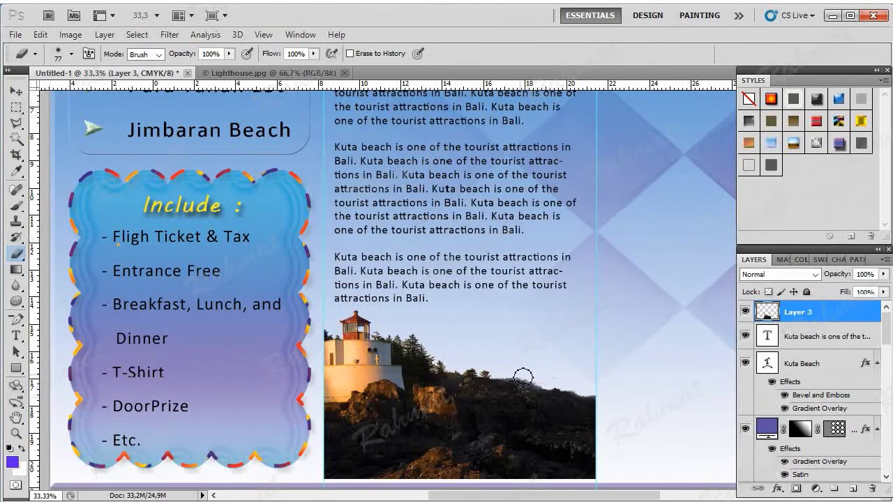
drag(534, 377, 520, 372)
Switch to a 40 px square brush tip and touch up the fringes over the rocks
click(71, 54)
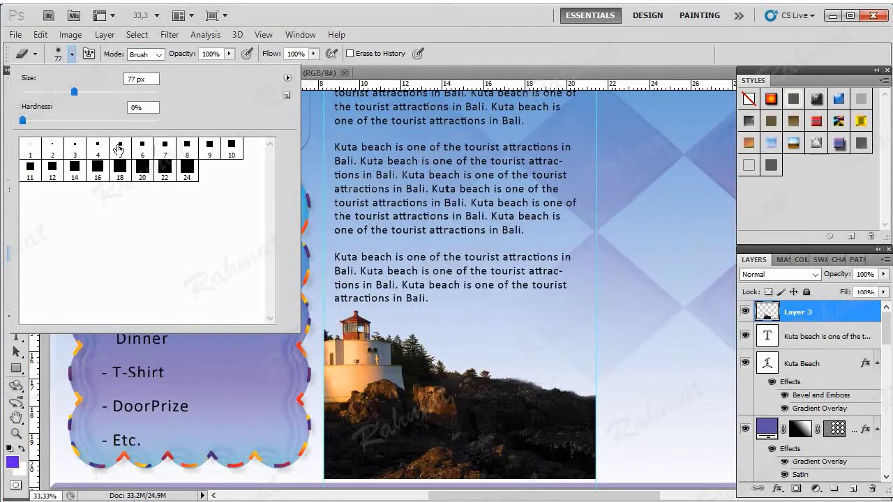
drag(74, 91, 57, 91)
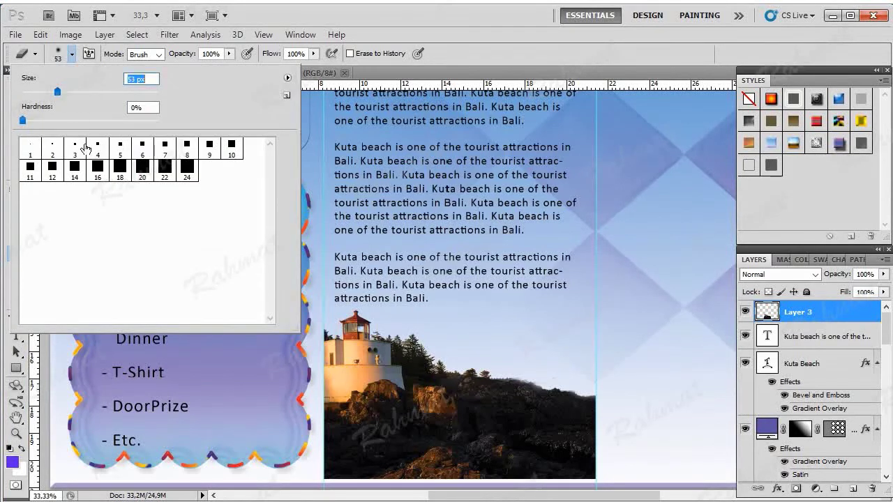
click(118, 149)
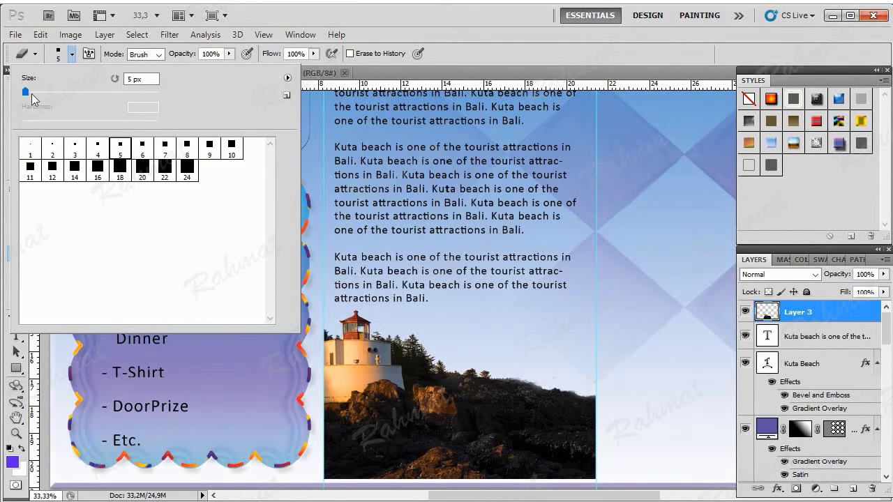
click(70, 152)
drag(26, 91, 49, 91)
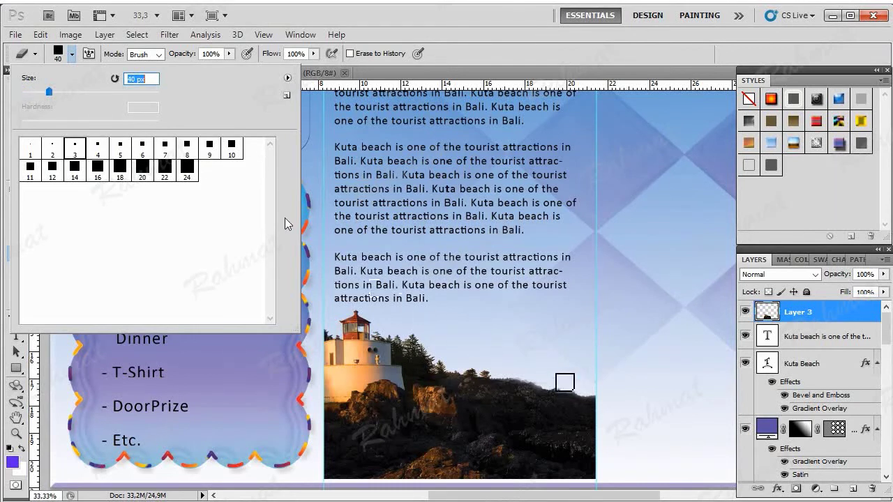
click(530, 381)
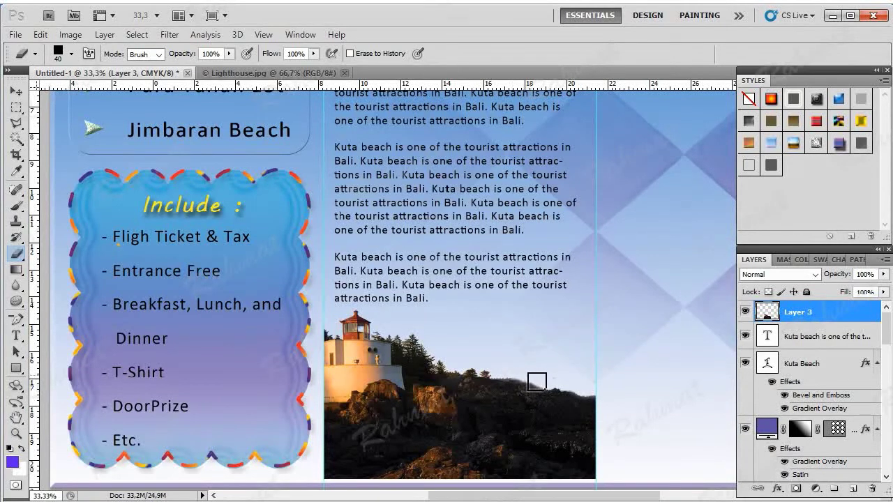
drag(514, 374, 528, 378)
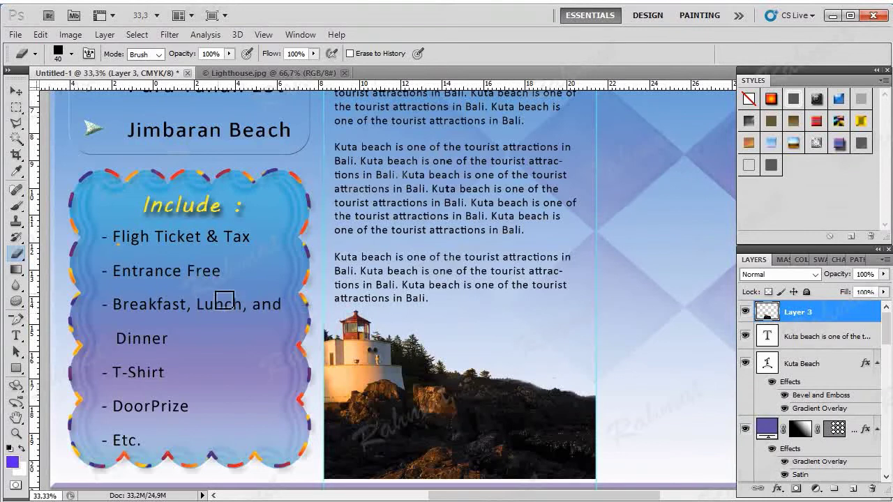
click(16, 108)
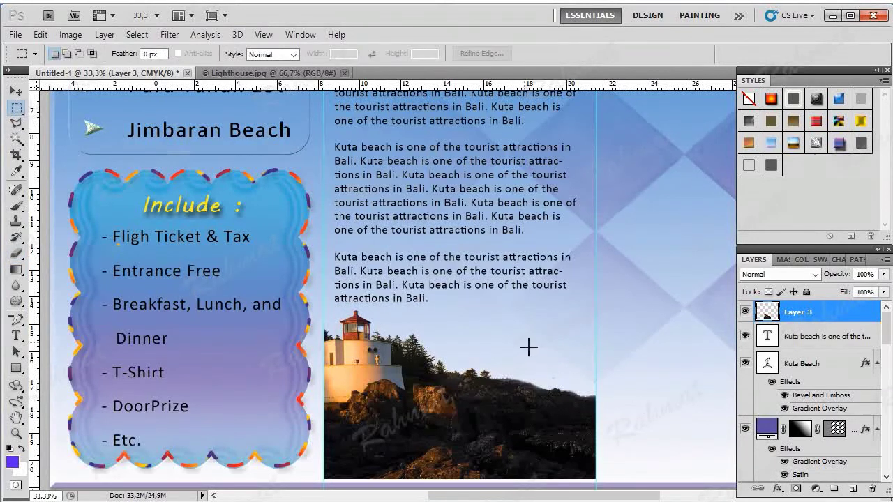
Fit the whole brochure on screen and start editing the Kuta beach paragraph text
click(263, 35)
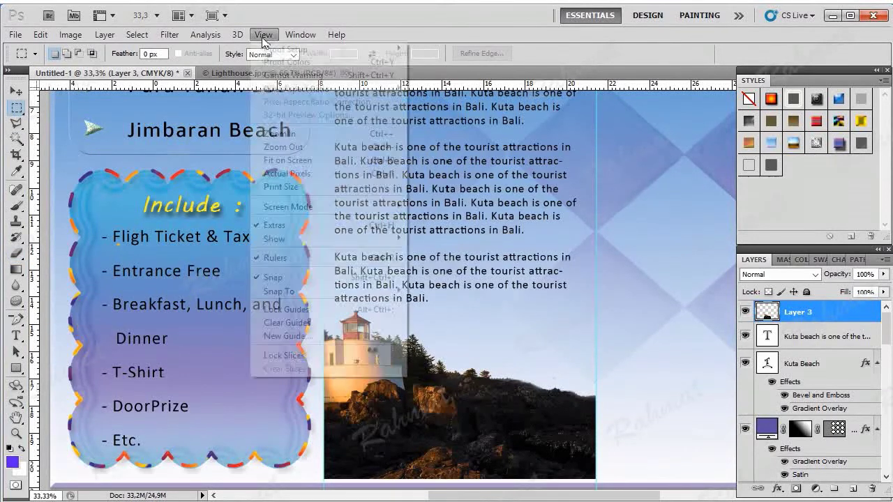
click(305, 165)
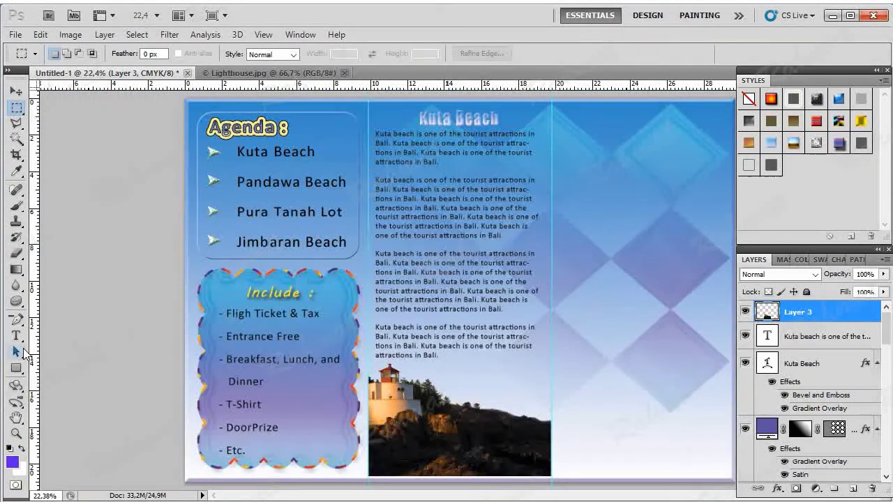
key(t)
click(419, 348)
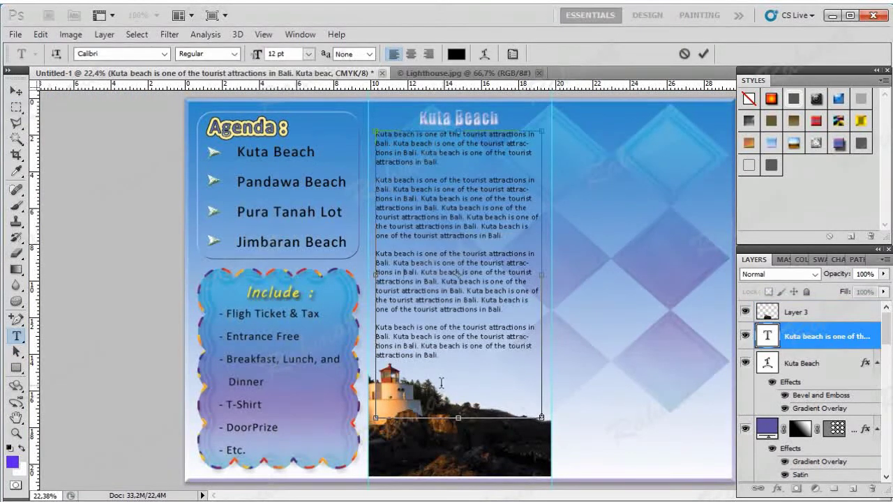
click(23, 354)
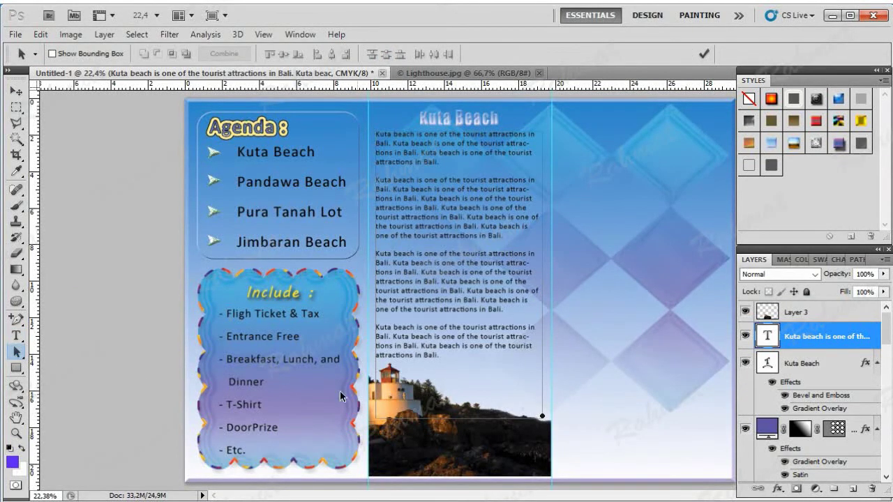
Select the last Kuta beach paragraph and place the cursor after the final 'Bali.'
click(17, 320)
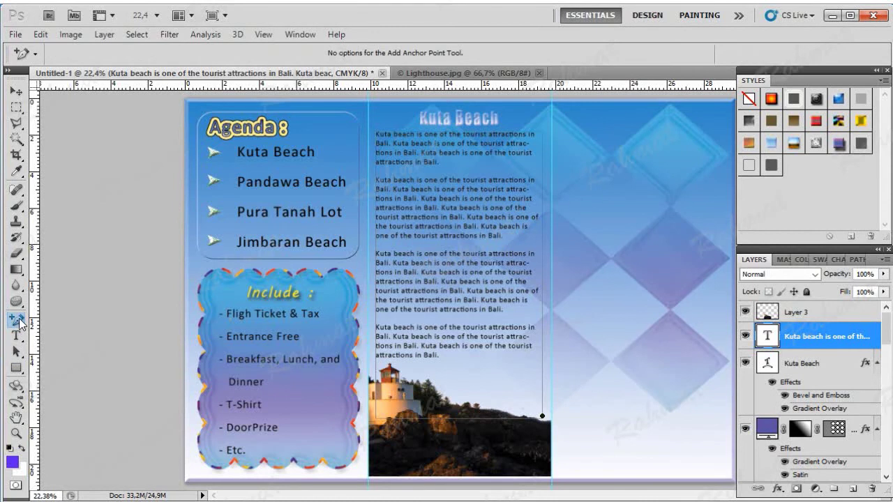
click(16, 335)
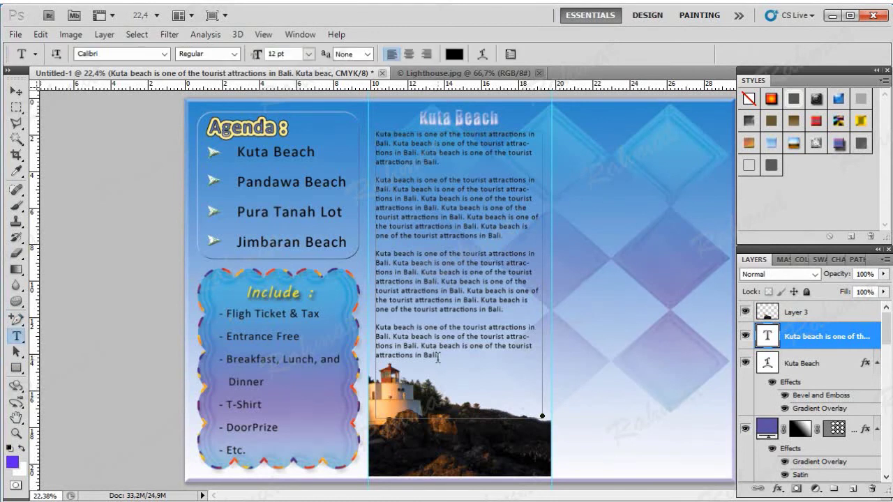
click(438, 356)
drag(437, 356, 369, 331)
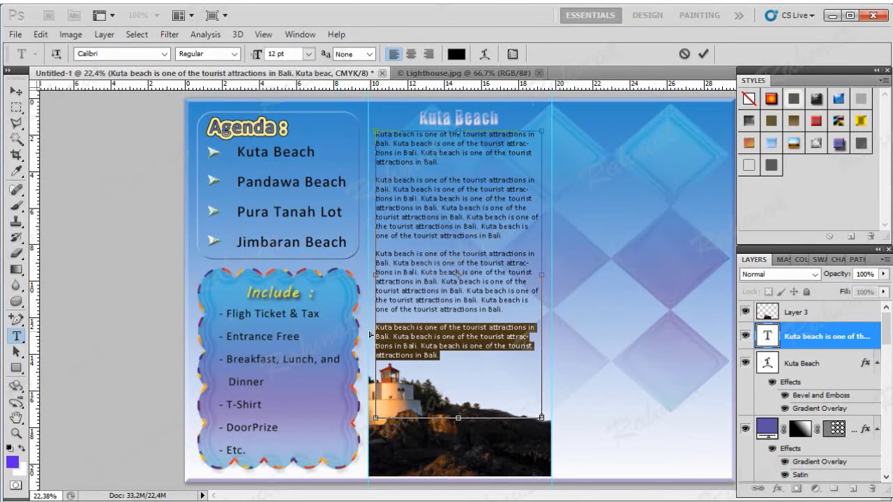
click(437, 374)
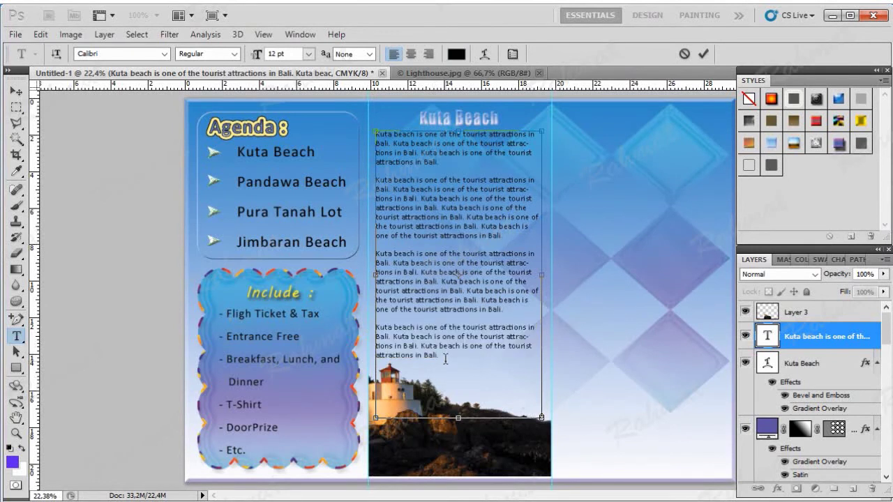
Paste the copied paragraph at the end of the text box as a fifth paragraph
key(ctrl+v)
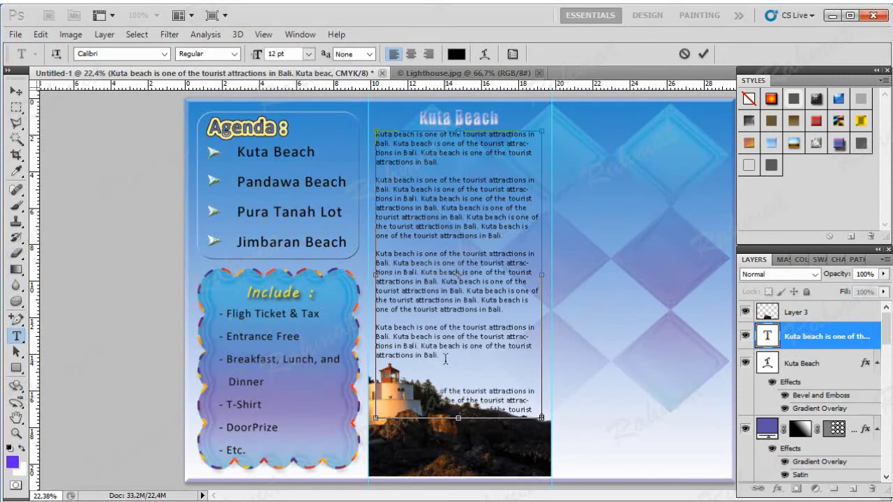
click(40, 34)
click(339, 248)
key(ctrl+z)
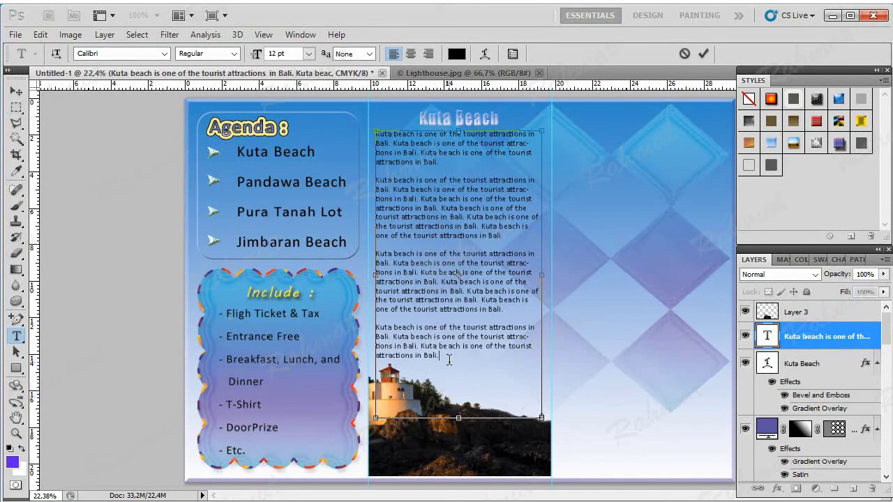
key(ctrl+v)
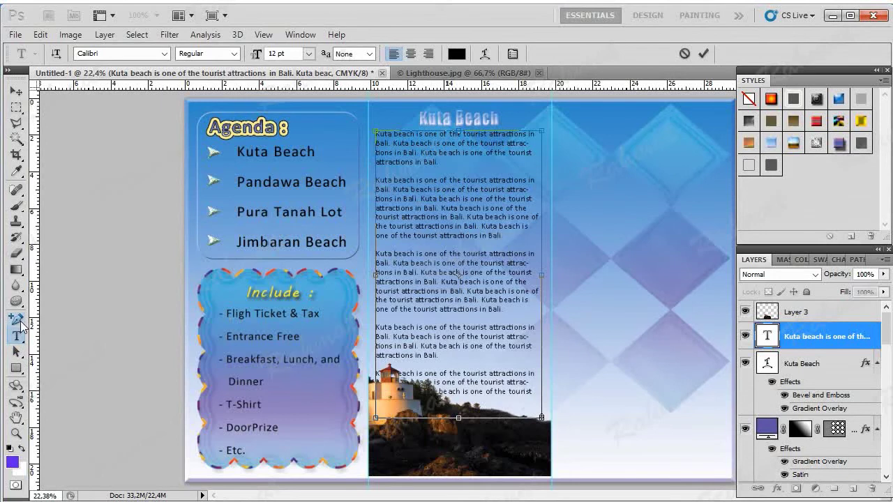
click(22, 325)
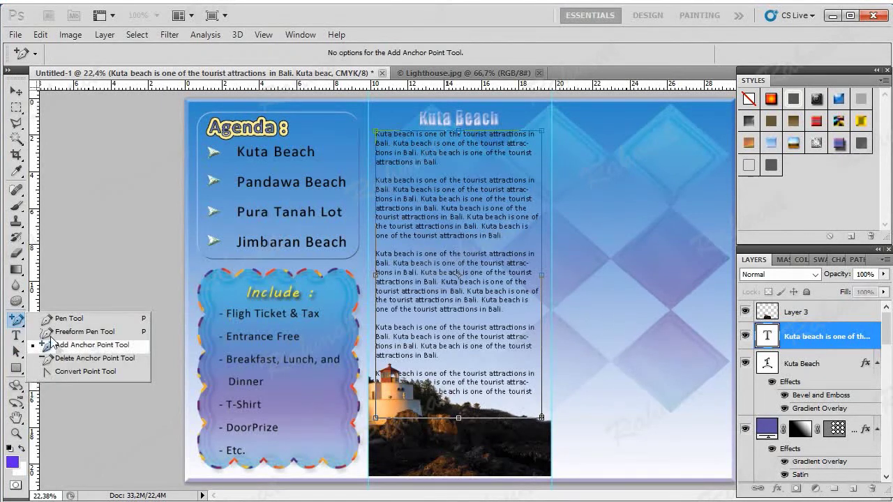
Add an anchor on the text box's bottom edge and drag points into a diagonal slant
click(77, 344)
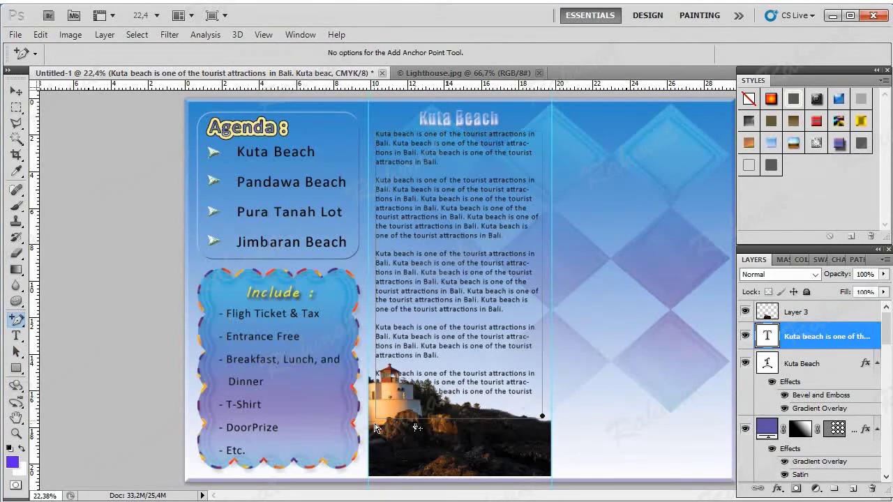
click(458, 419)
drag(458, 419, 458, 383)
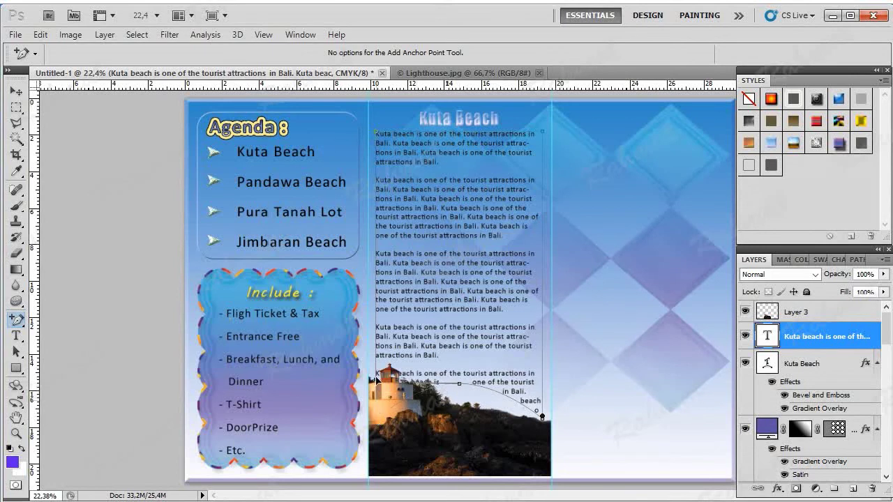
drag(377, 359, 463, 417)
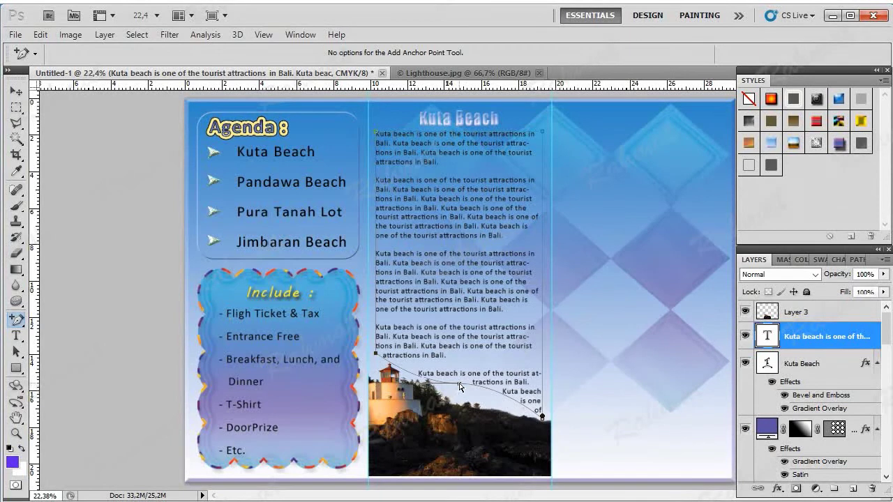
drag(418, 390, 413, 370)
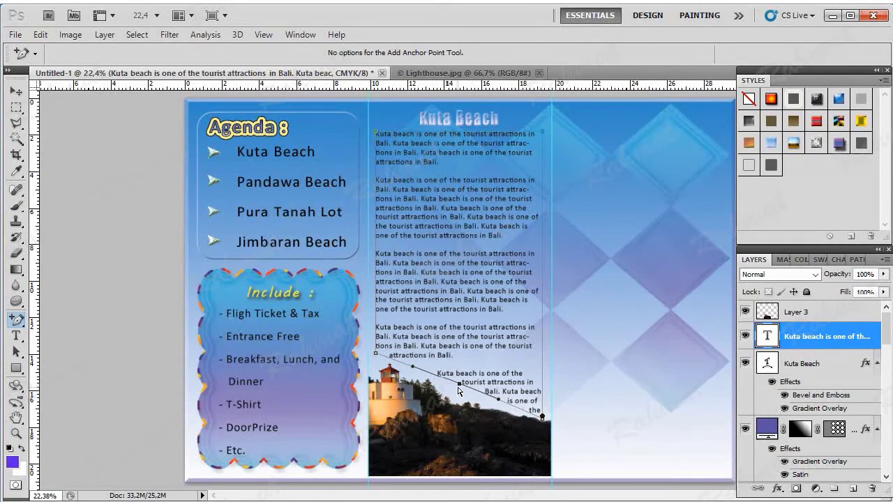
drag(460, 389, 455, 394)
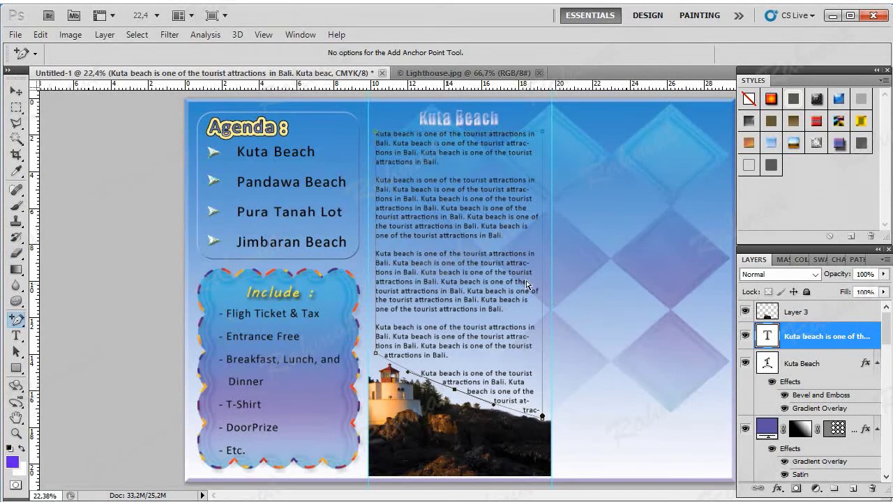
Reselect the Kuta beach paragraph layer so its text box path and anchors show
click(596, 258)
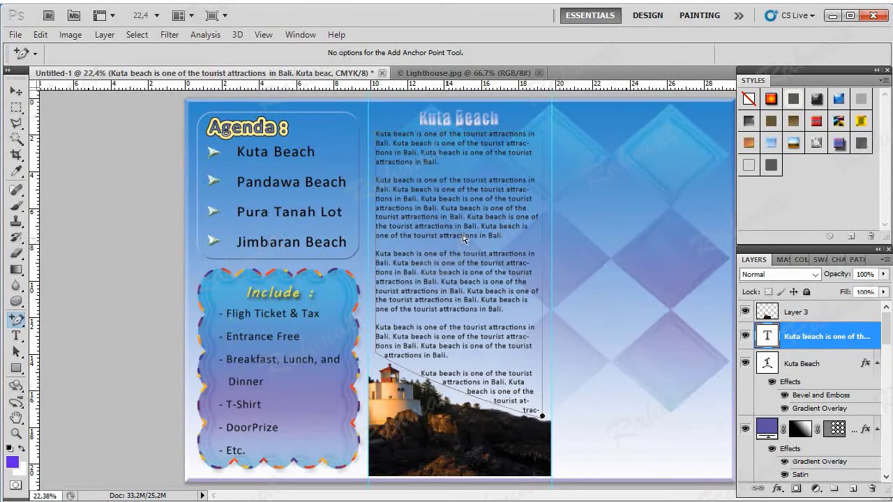
click(815, 373)
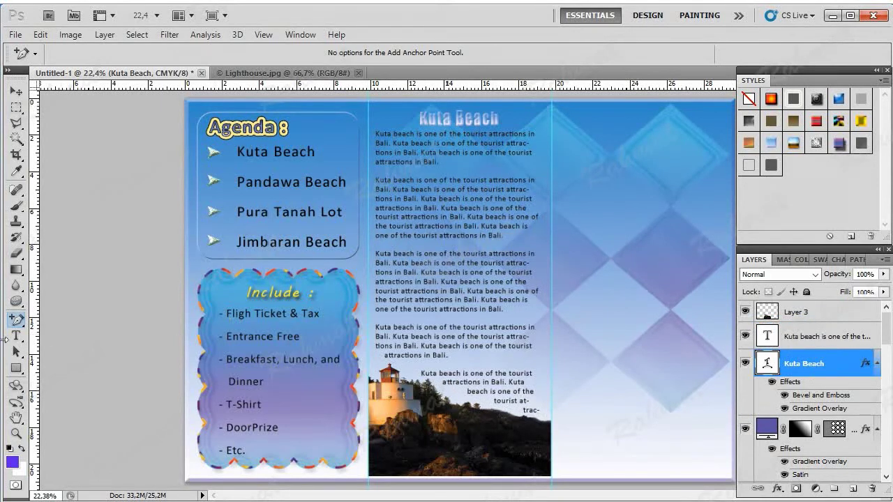
click(16, 352)
click(502, 403)
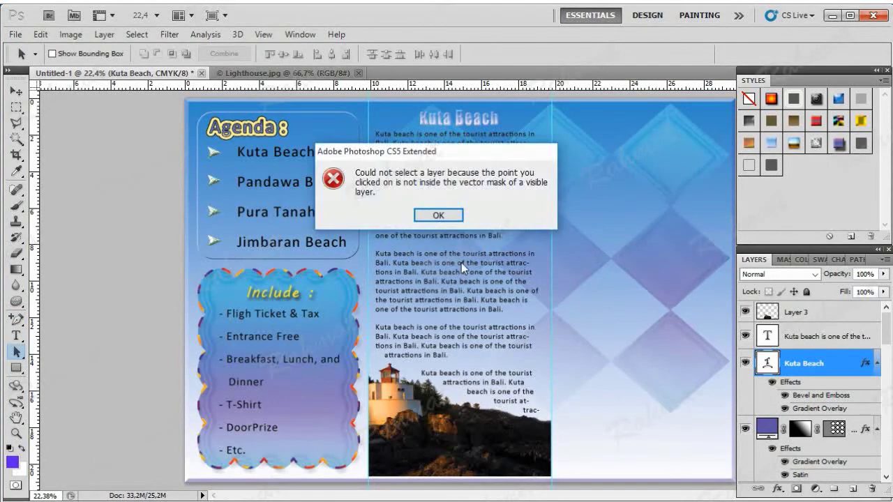
click(438, 216)
click(828, 339)
click(488, 408)
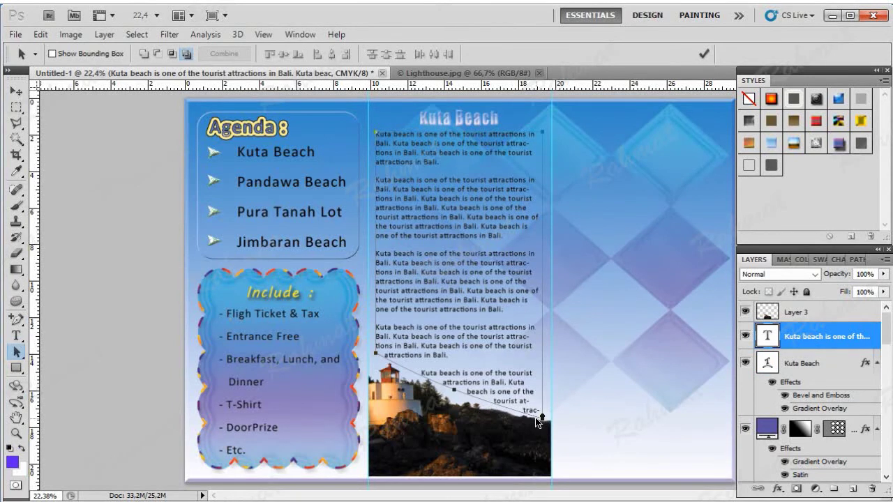
Nudge the text box path's bottom-right corner anchor slightly to the right
click(16, 335)
click(15, 319)
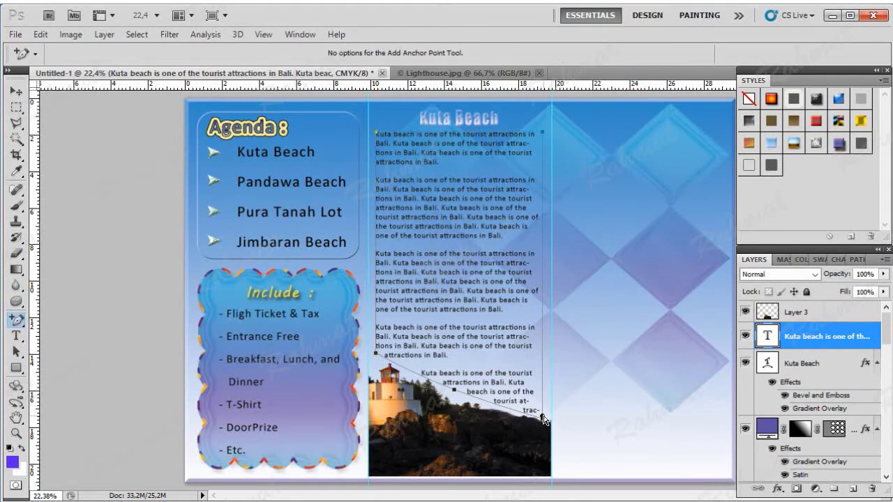
drag(544, 421, 542, 417)
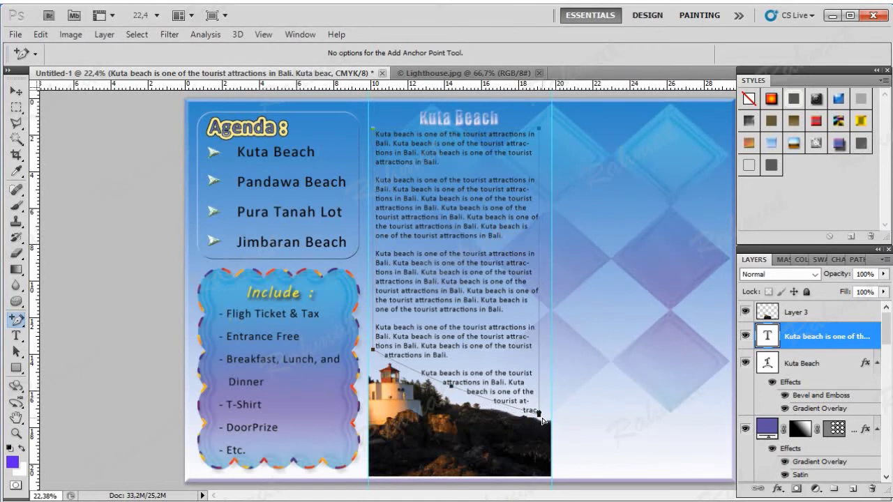
drag(544, 419, 547, 419)
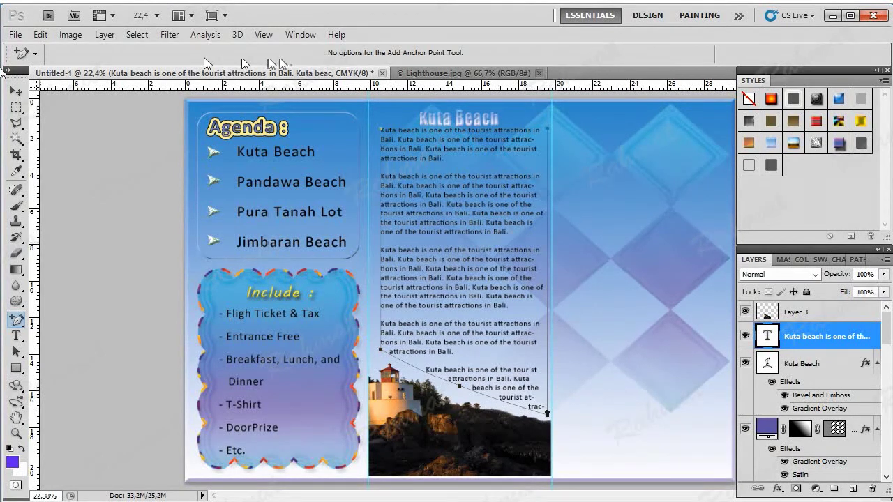
key(v)
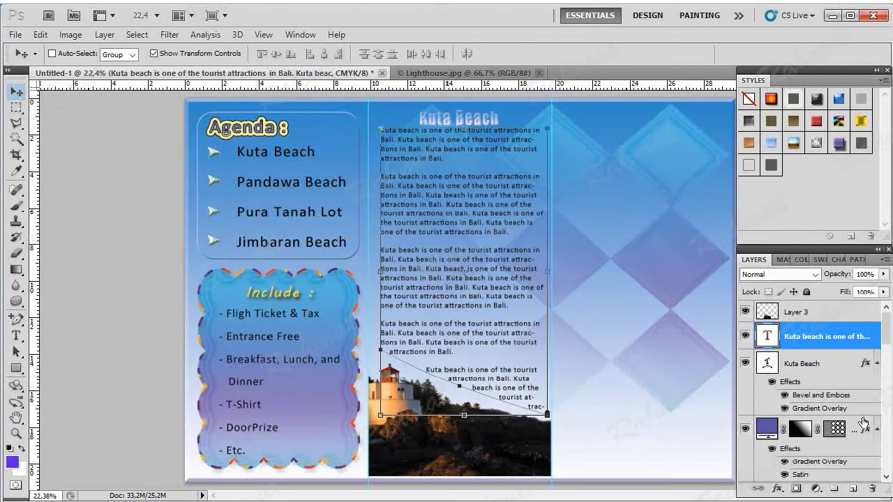
Nudge the Kuta beach paragraph layer down and slightly left with the arrow keys
click(811, 377)
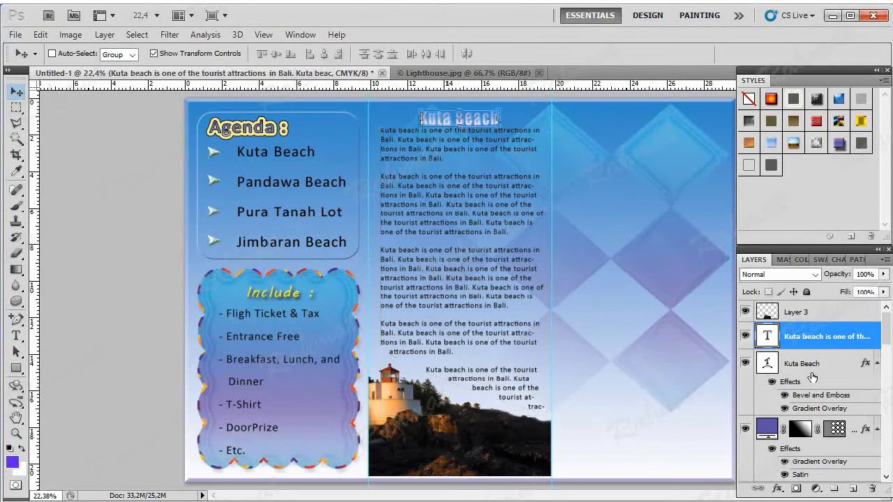
click(809, 338)
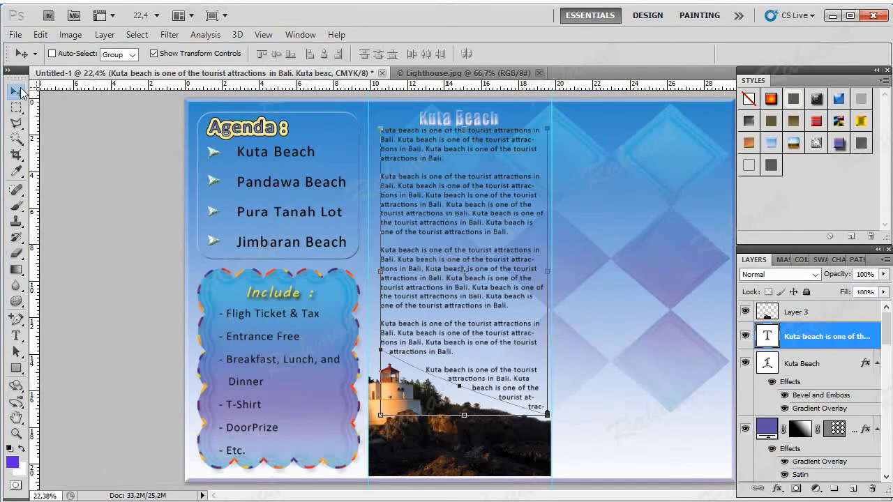
key(Down)
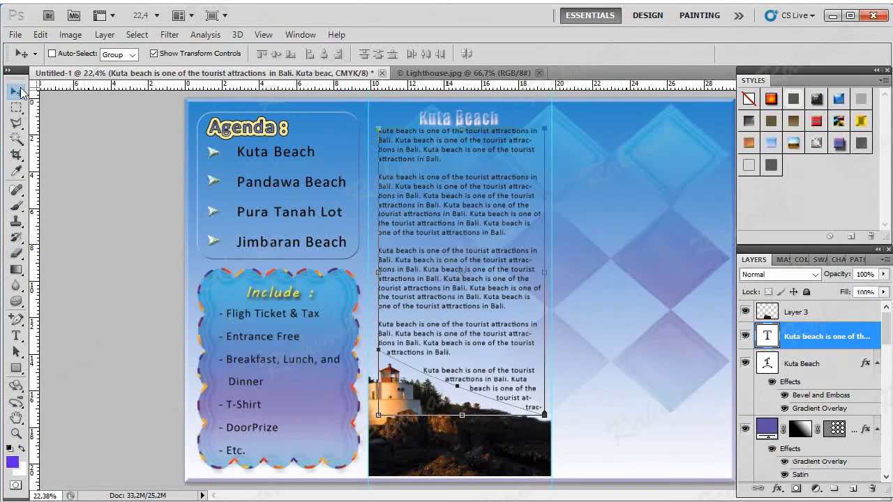
key(shift+Down)
key(shift+Left)
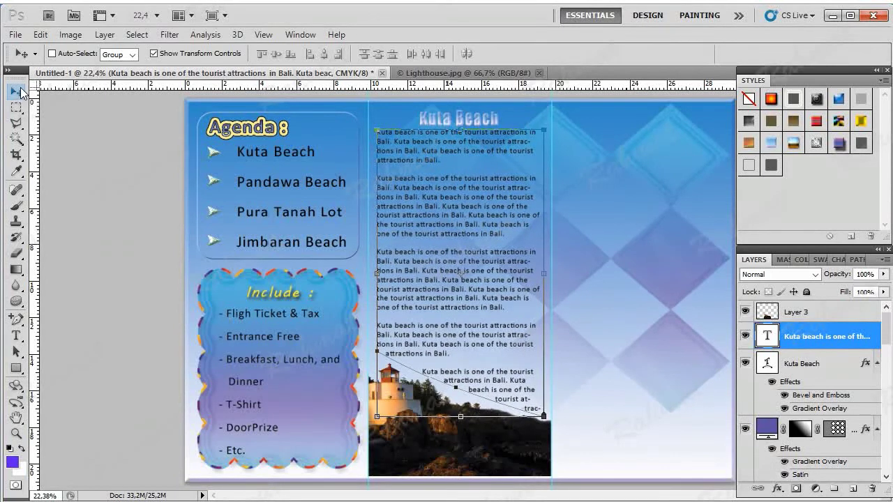
key(shift+Right)
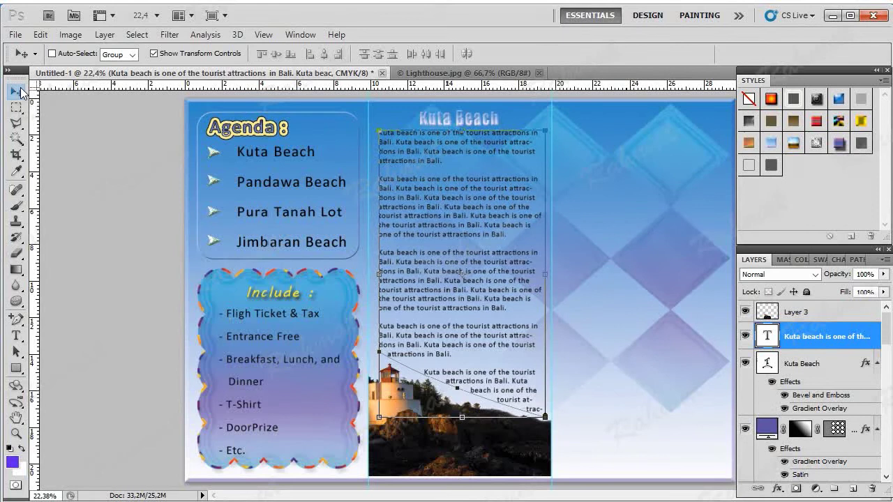
key(shift+Left)
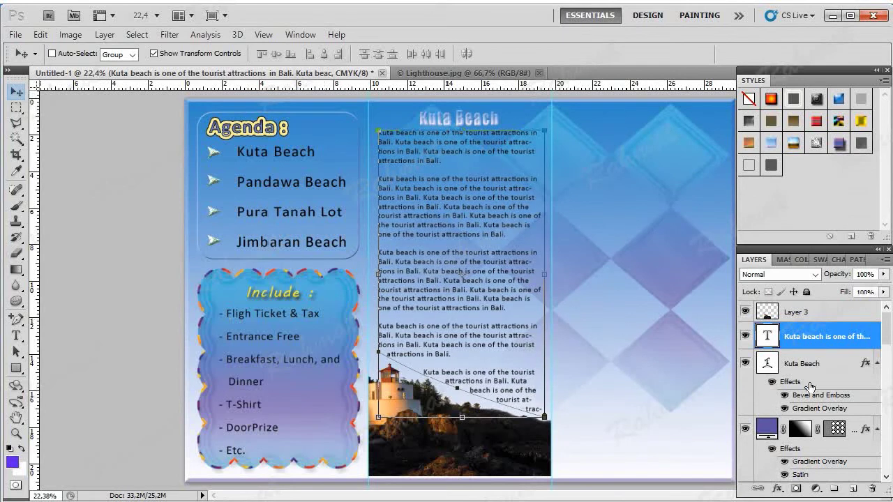
click(823, 371)
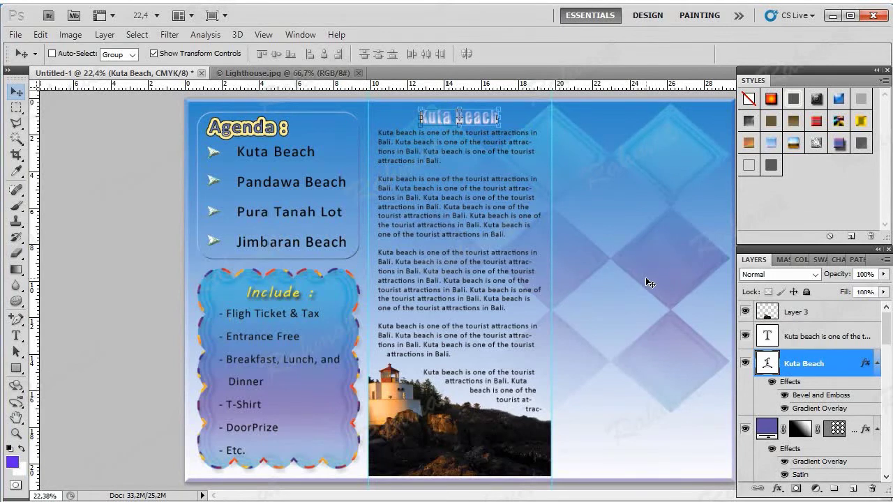
click(16, 335)
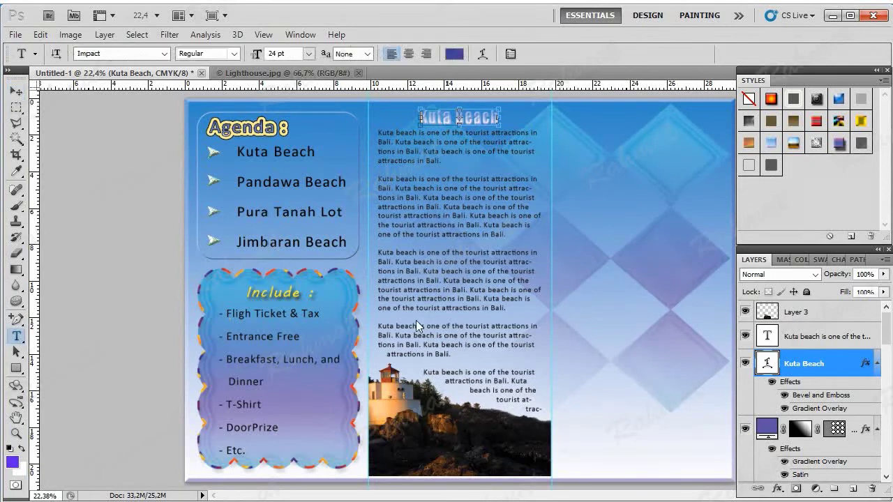
Indent the first line of each of the four Kuta beach paragraphs, then commit the text
click(380, 326)
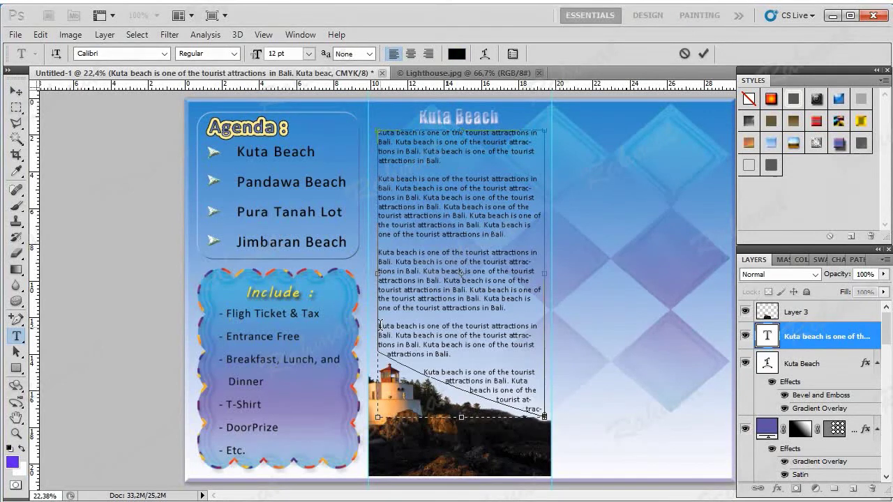
click(379, 132)
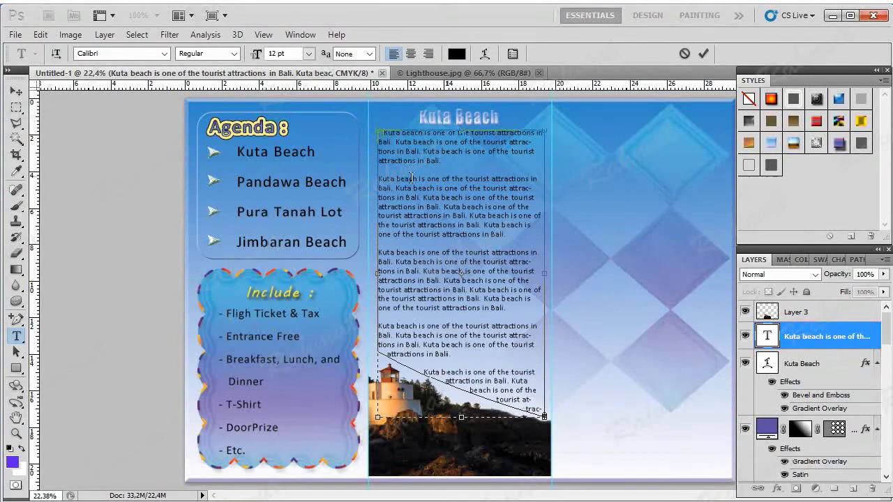
click(378, 179)
click(380, 253)
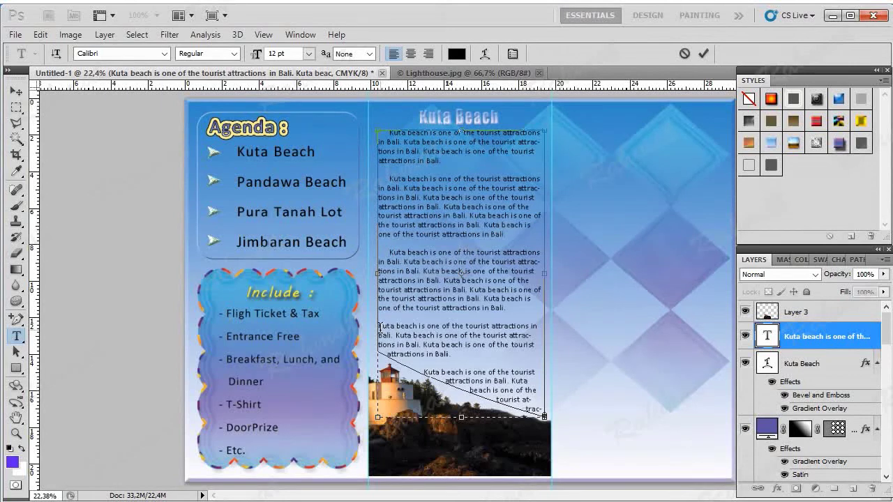
click(385, 326)
click(380, 325)
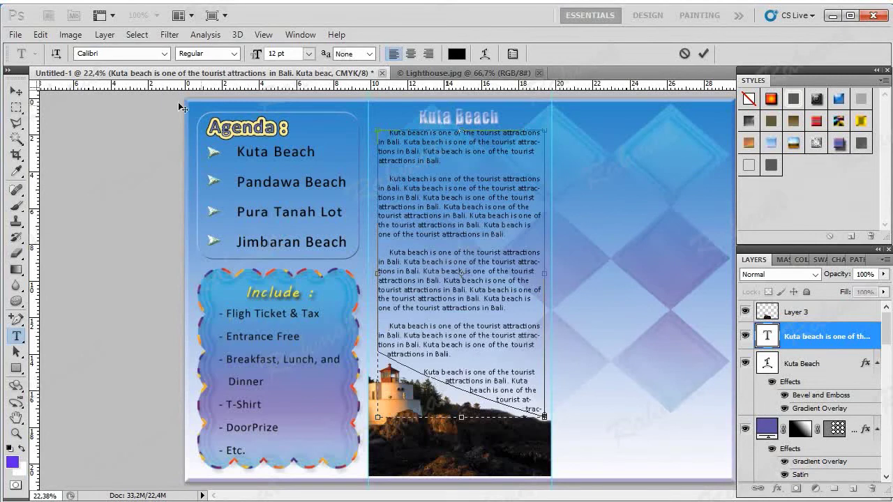
click(16, 108)
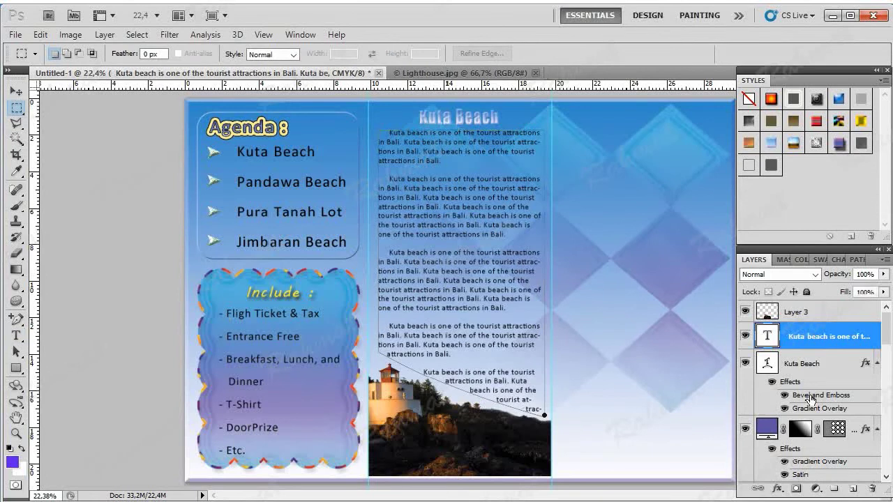
click(808, 363)
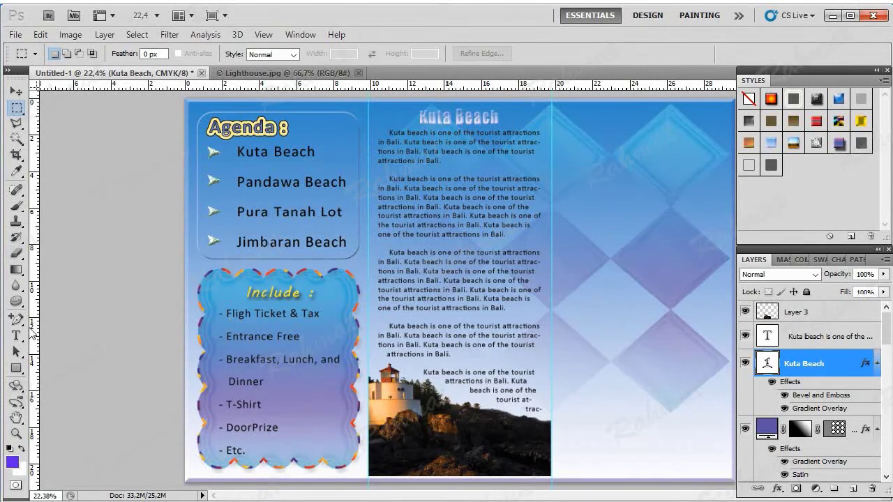
Choose the Custom Shape Tool from the shape flyout and open its Shape picker
click(17, 368)
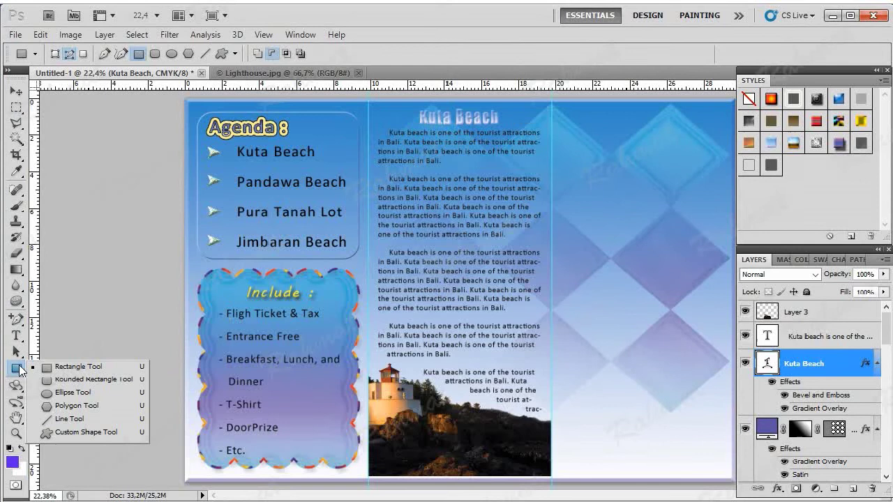
click(77, 431)
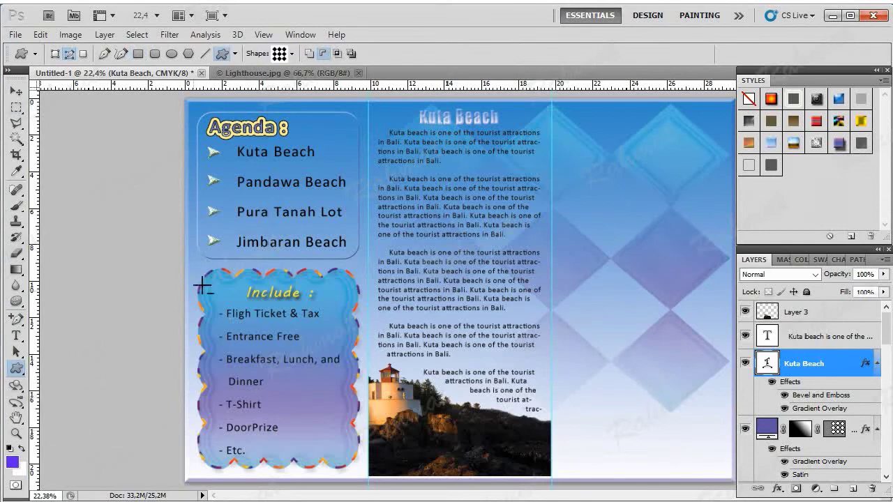
click(236, 53)
click(19, 367)
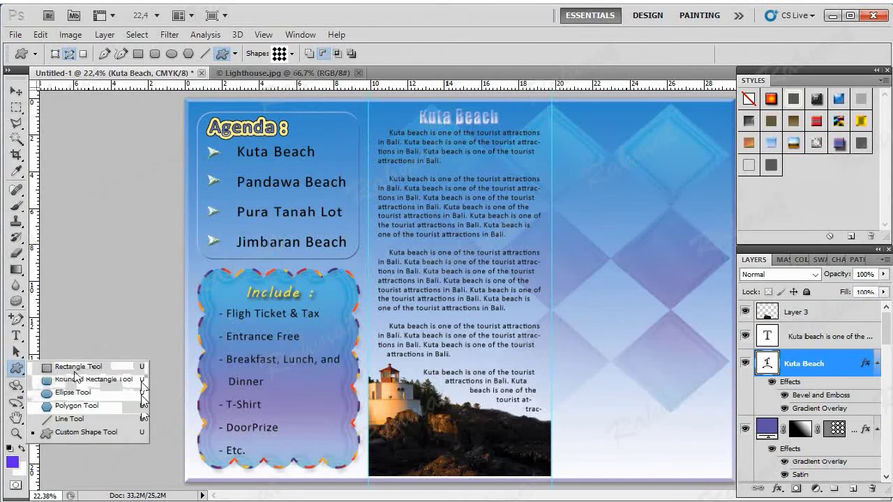
click(83, 432)
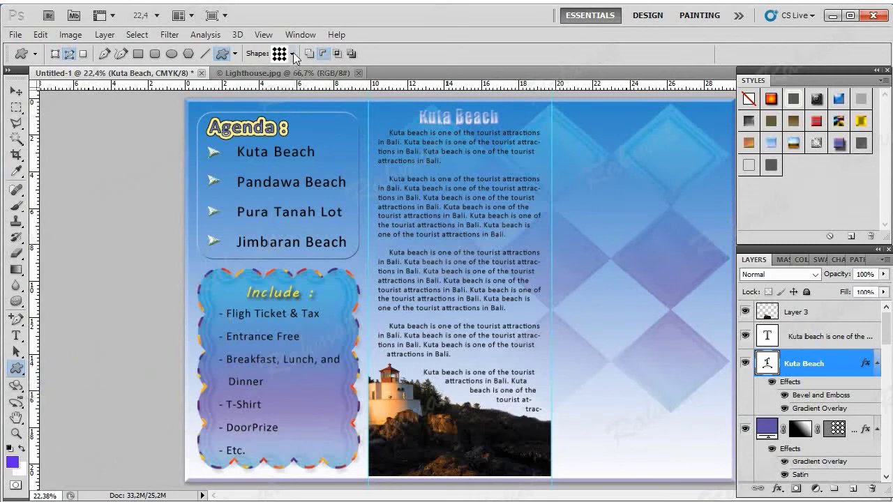
click(291, 54)
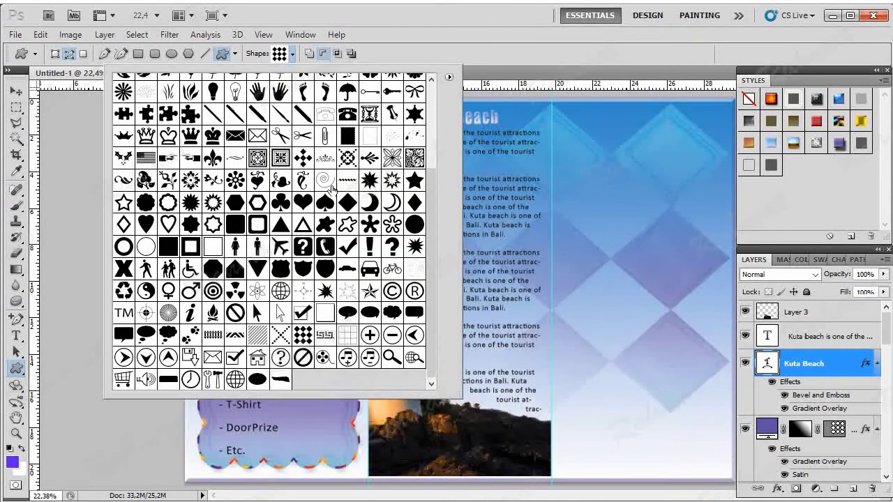
Scroll the shape library and double-click Cloud 1 to pick it and close the picker
scroll(333, 189, up, 2)
scroll(336, 185, up, 3)
scroll(340, 185, down, 3)
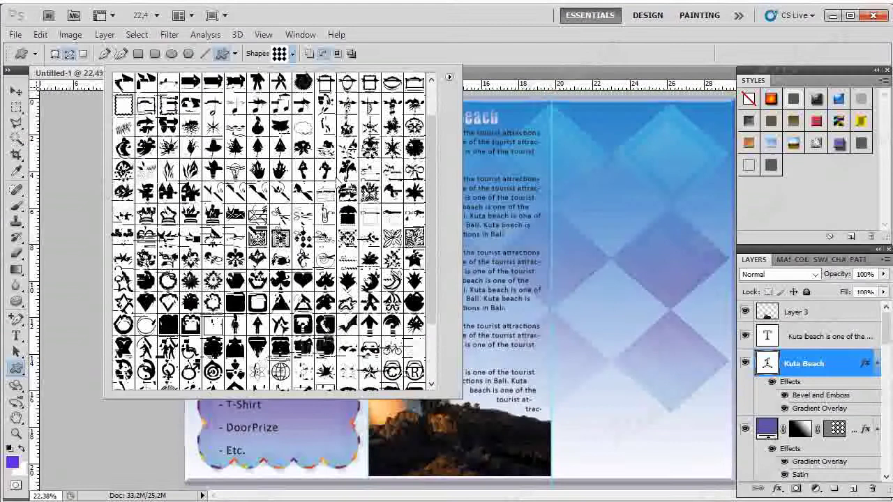
scroll(320, 264, down, 3)
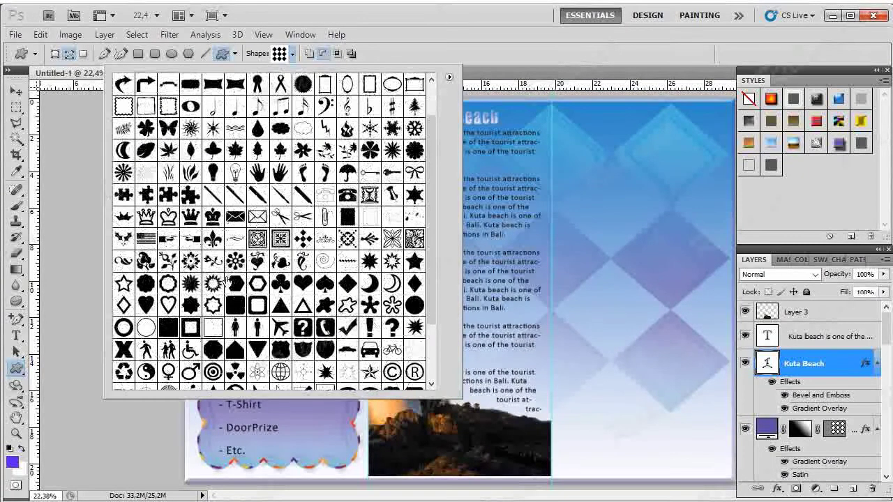
scroll(279, 307, down, 1)
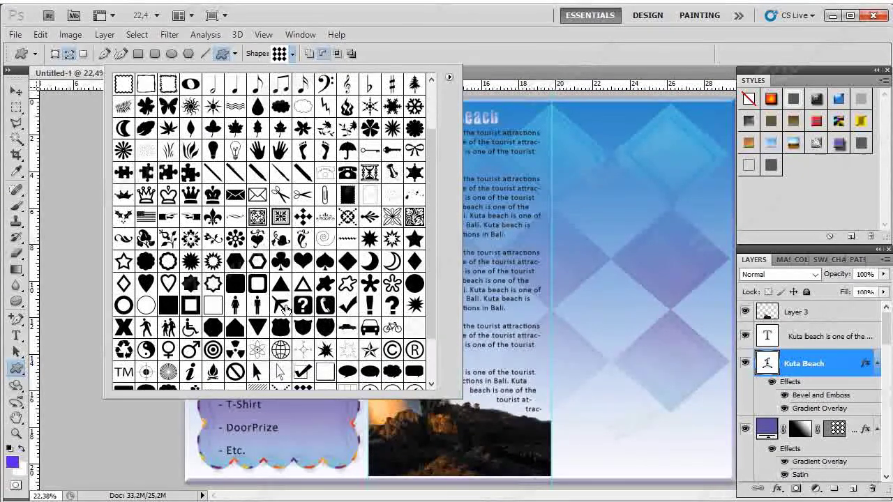
scroll(282, 310, down, 2)
scroll(286, 311, down, 1)
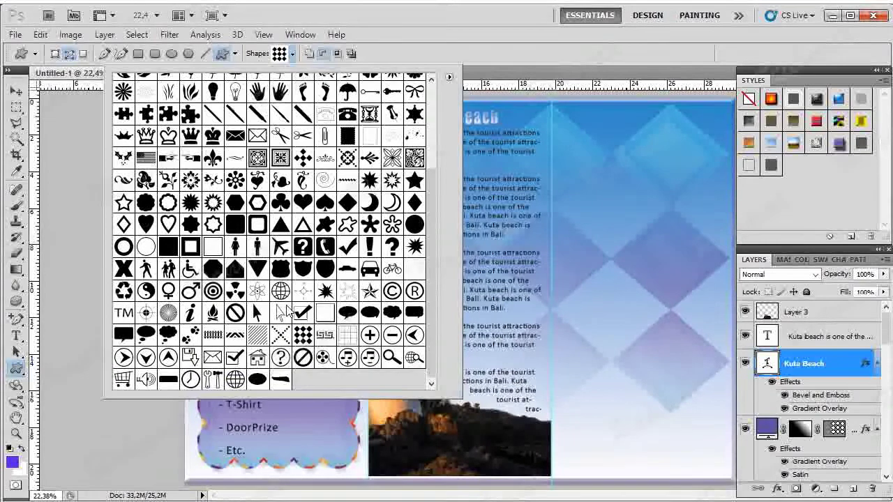
scroll(285, 311, up, 1)
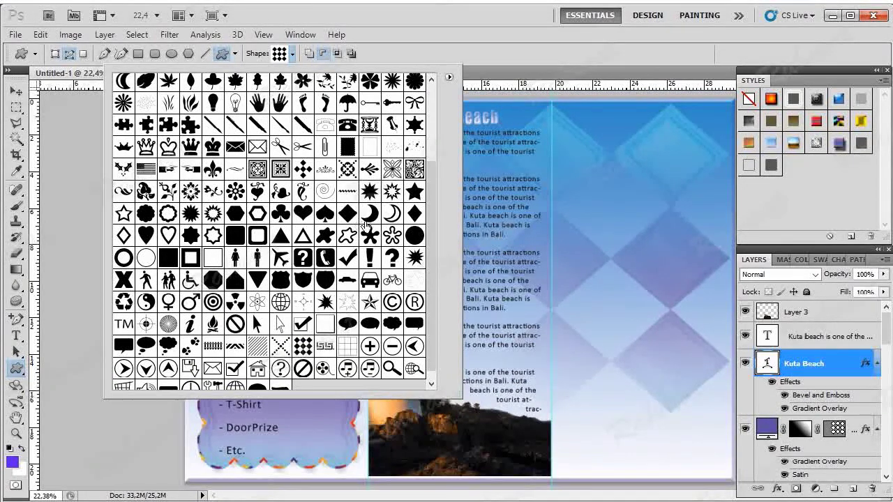
scroll(334, 220, up, 1)
scroll(338, 213, up, 1)
scroll(343, 204, up, 1)
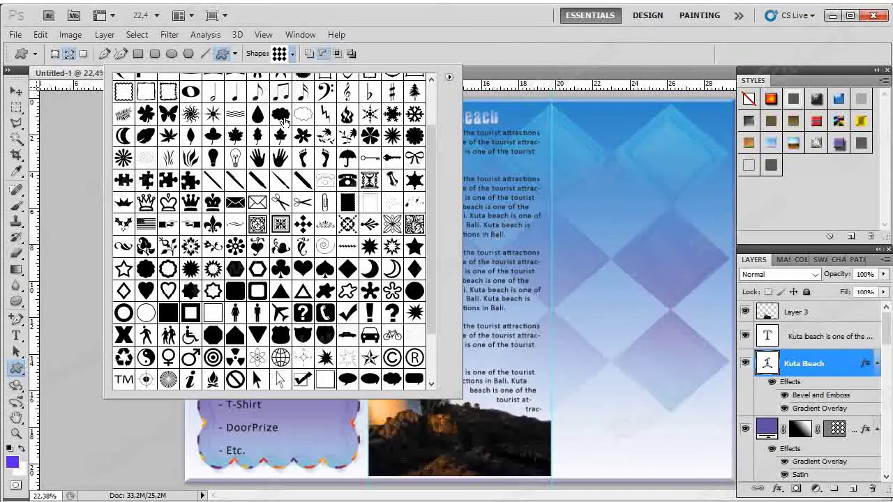
click(282, 117)
double_click(282, 116)
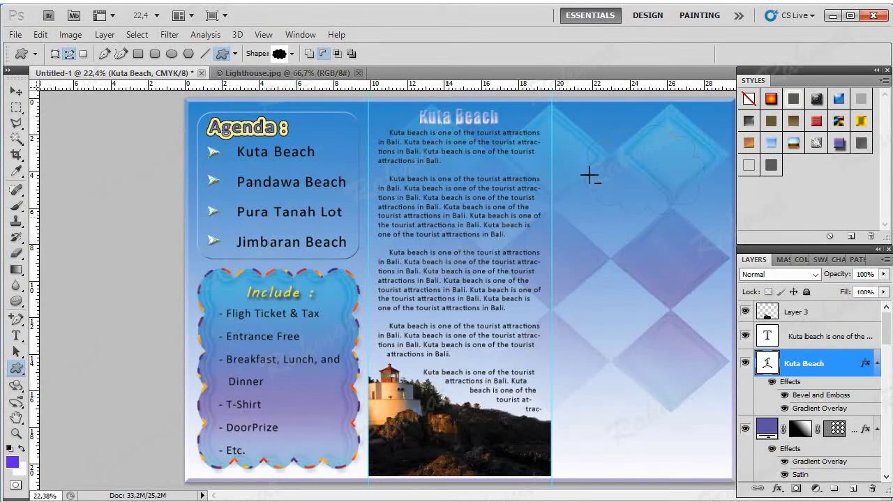
On Layer 3, draw a cloud as a filled shape layer in the right panel
click(41, 35)
click(482, 196)
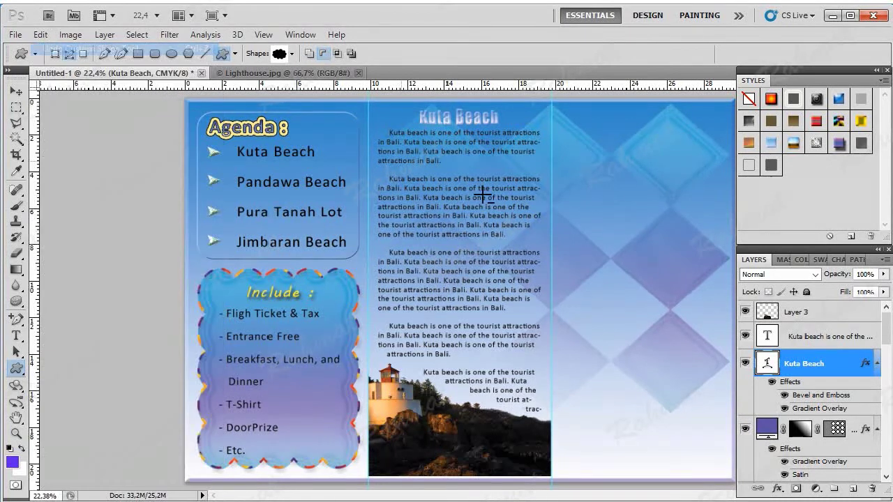
click(816, 311)
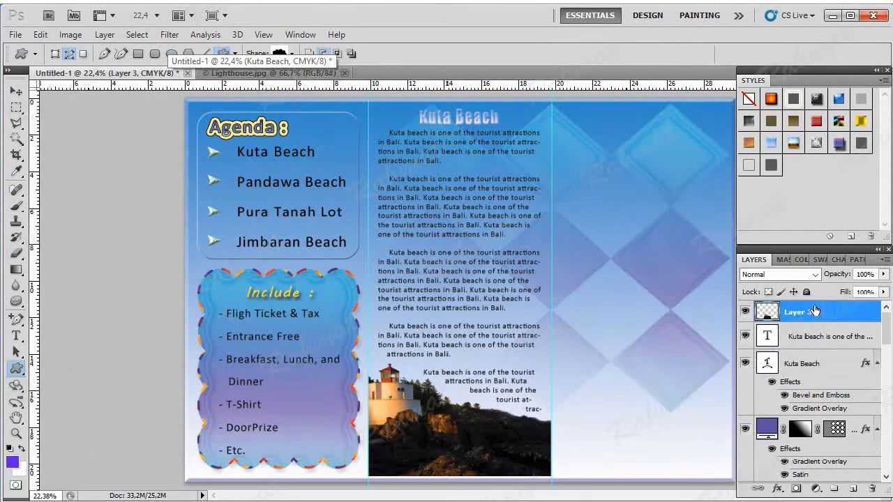
click(56, 53)
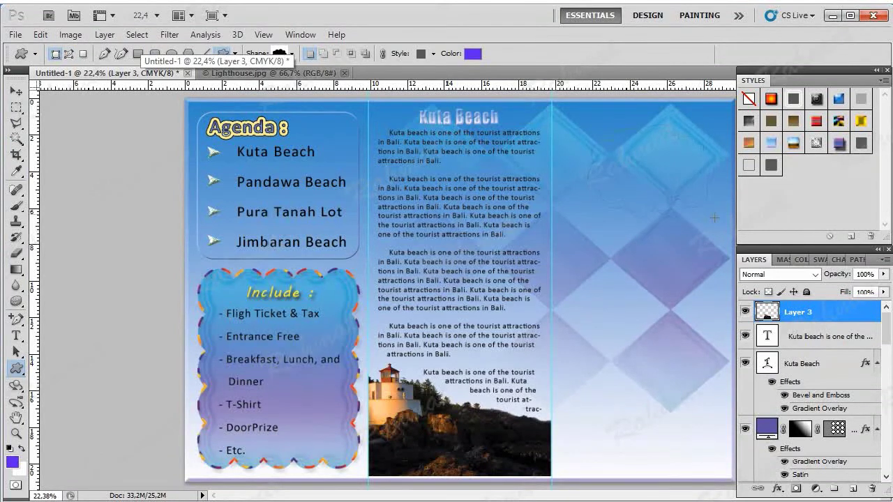
drag(715, 219, 716, 220)
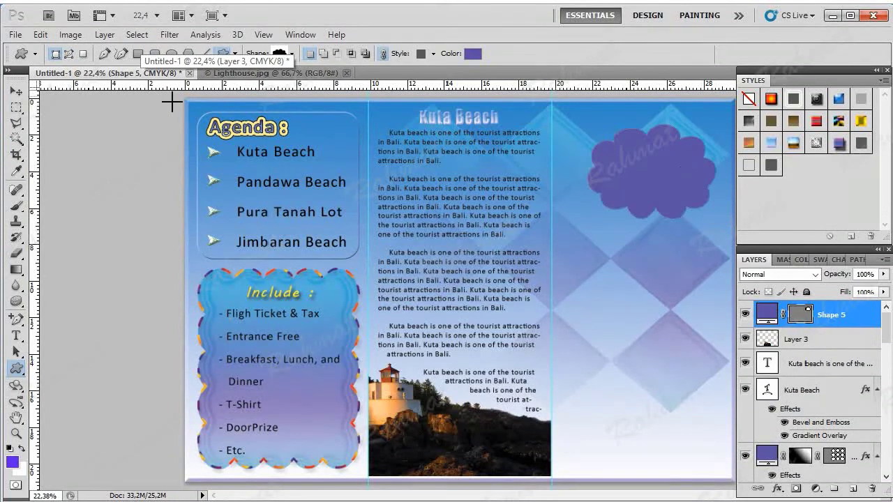
Move the purple cloud to the panel top and enlarge it to 109.25%
click(16, 92)
drag(676, 168, 663, 158)
drag(704, 213, 716, 220)
drag(693, 182, 692, 181)
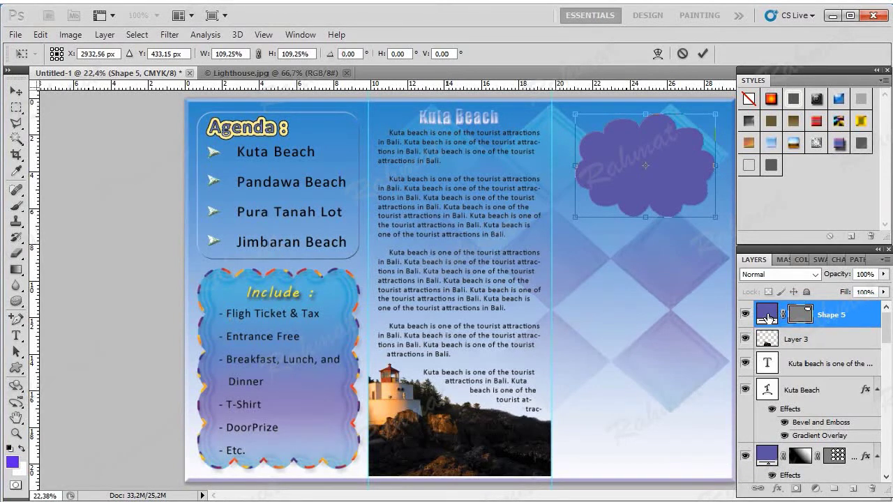
click(15, 92)
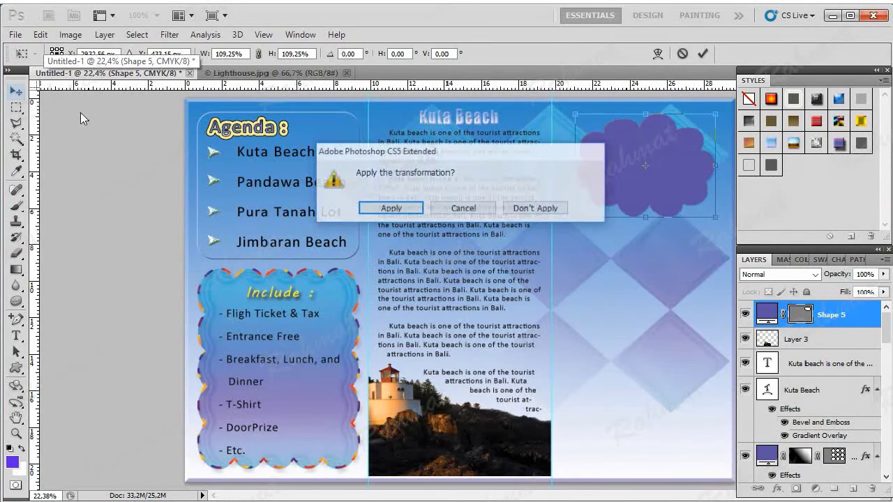
click(383, 209)
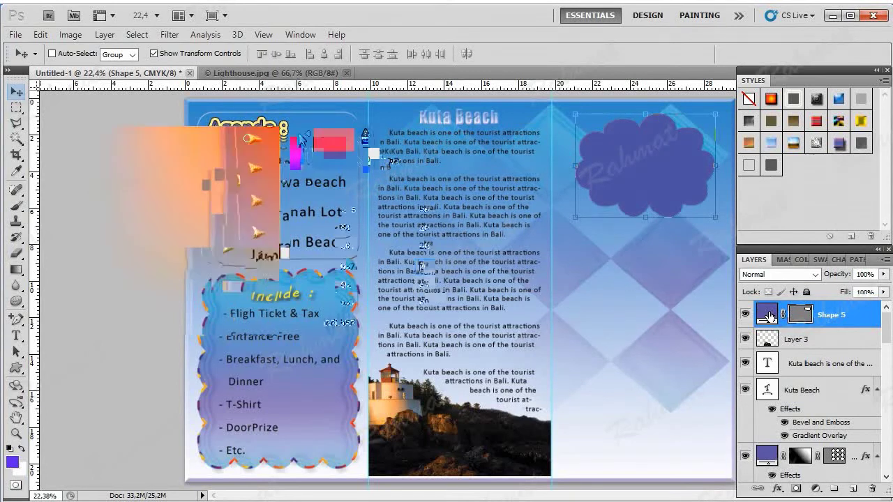
Give the cloud a Bevel and Emboss plus Satin style with a white fill
double_click(767, 317)
click(423, 119)
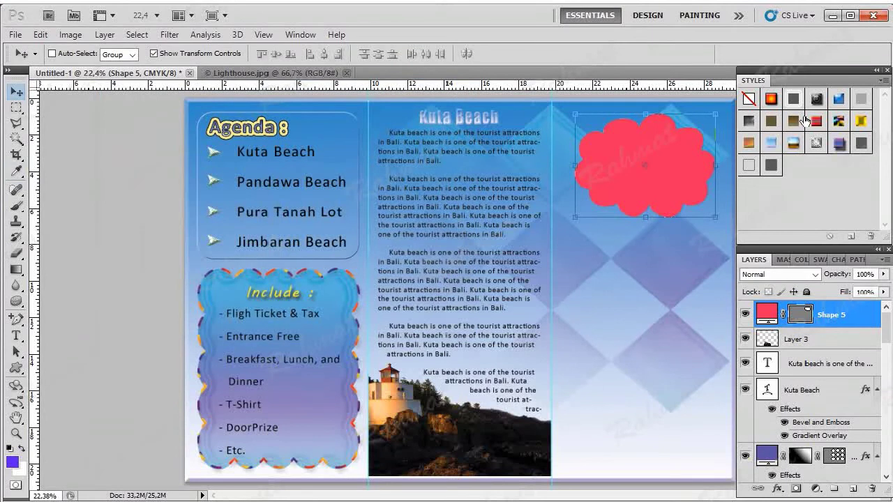
click(814, 144)
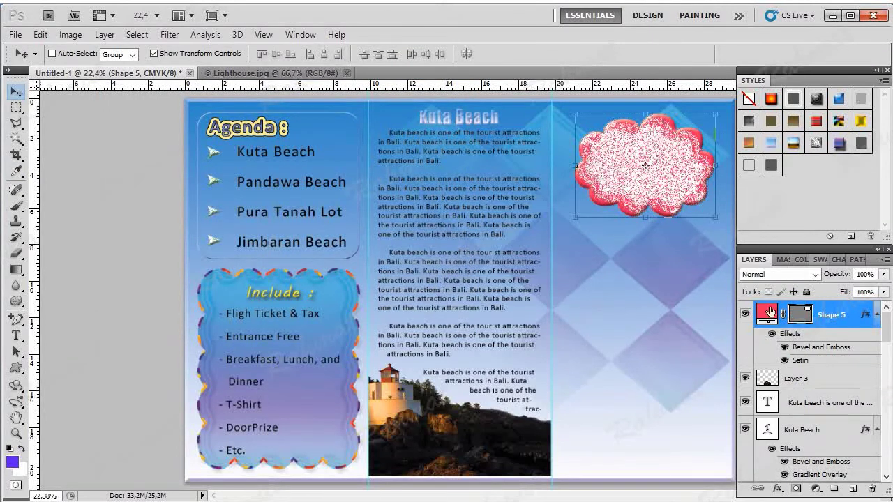
double_click(768, 314)
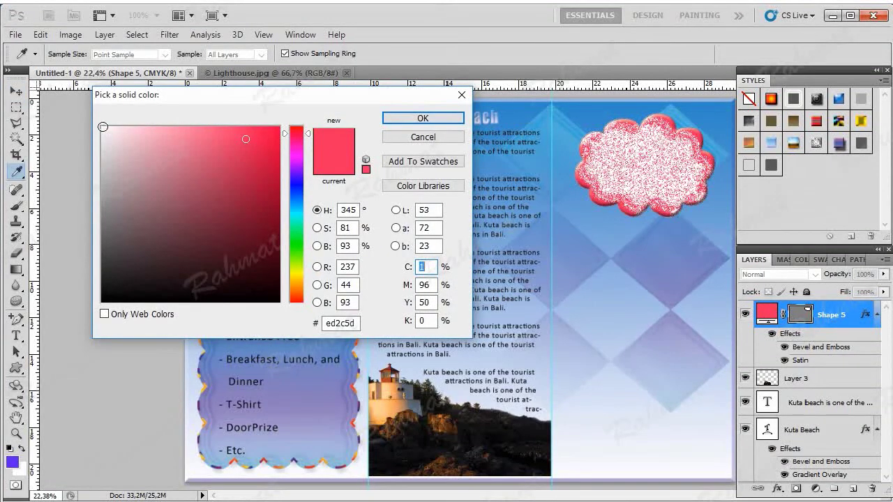
click(102, 127)
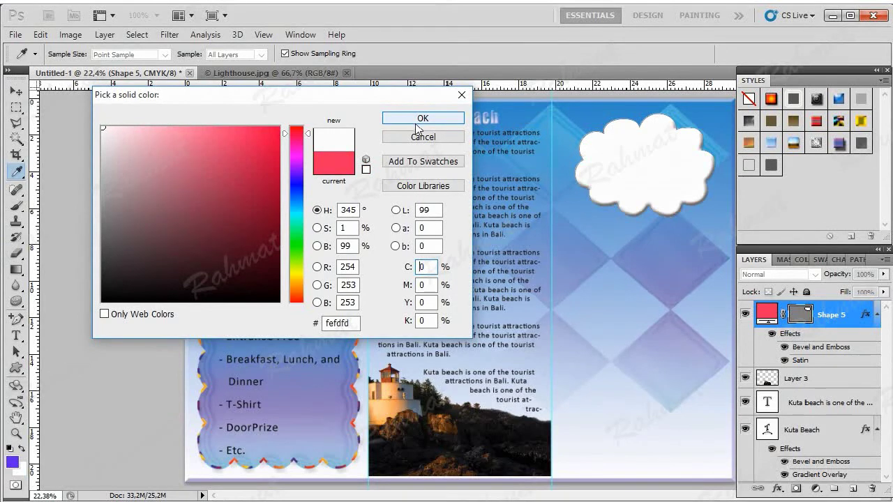
click(422, 120)
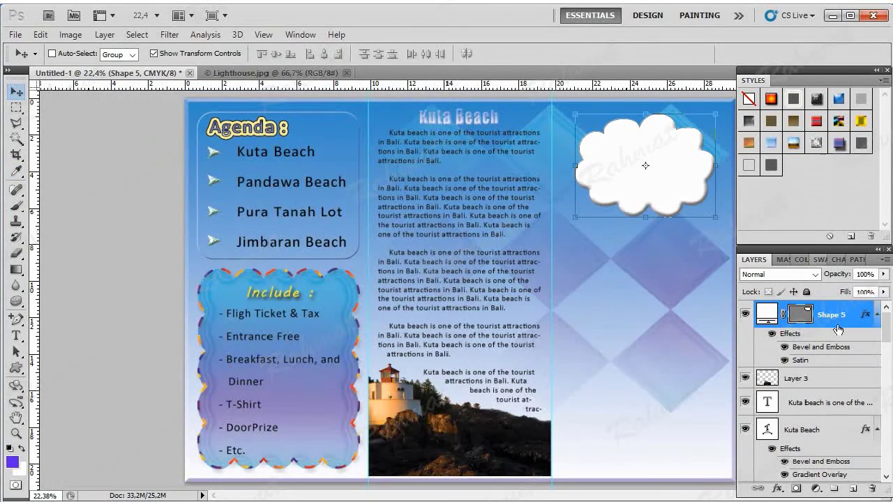
Duplicate the cloud layer as Shape 5 copy
right_click(833, 316)
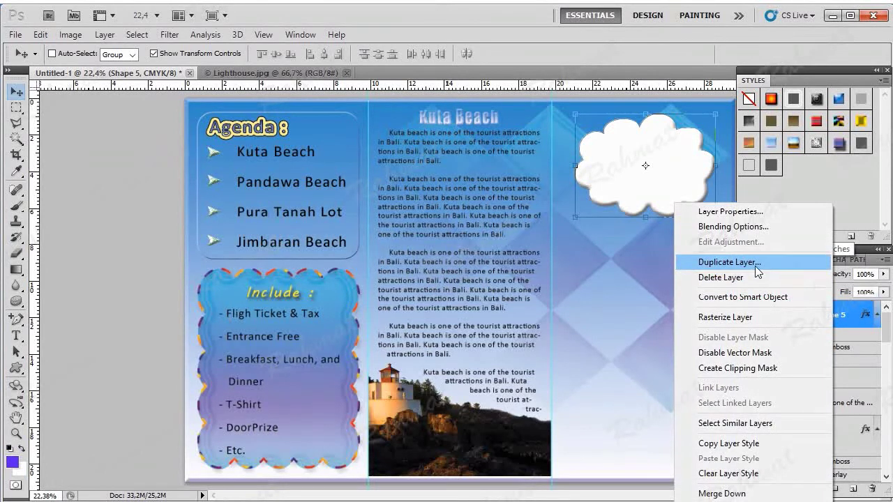
click(748, 229)
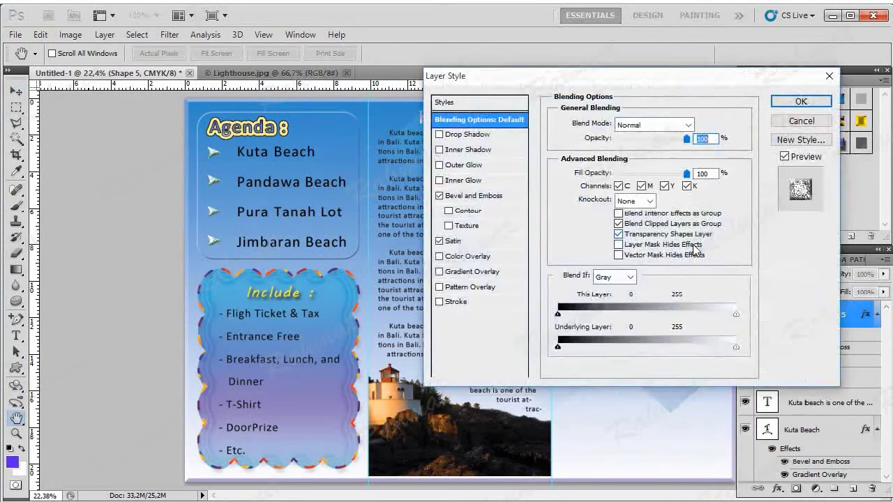
click(799, 123)
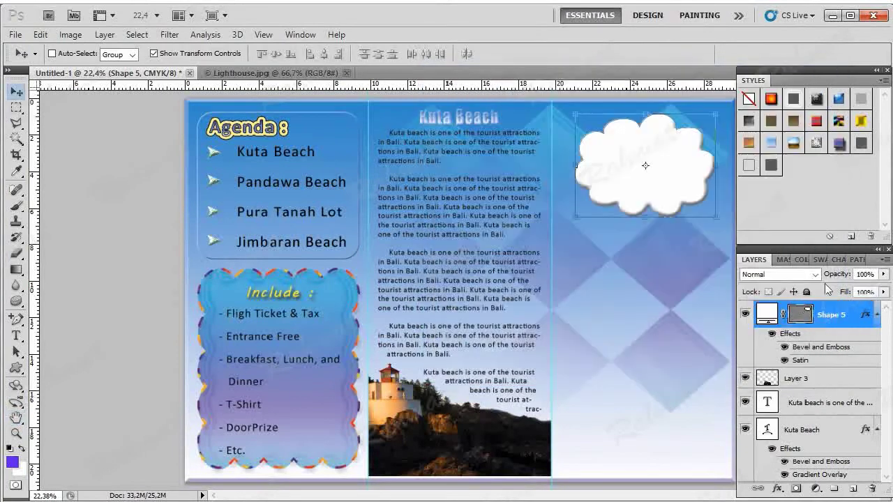
right_click(811, 317)
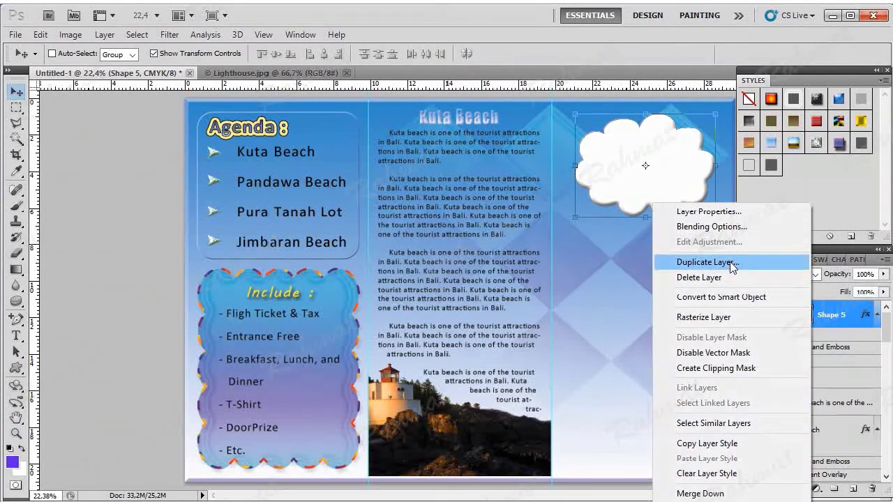
click(729, 263)
click(594, 157)
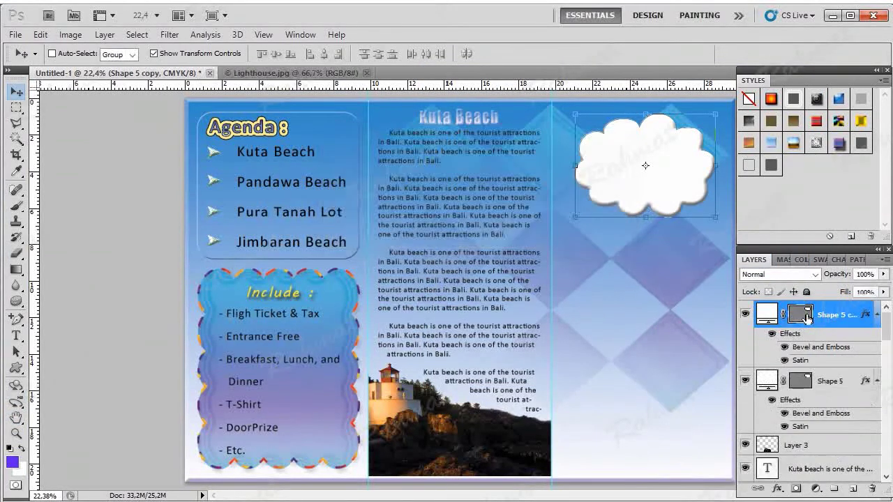
Rasterize Shape 5 copy, then shrink it to about 85% and shift it right and up
right_click(821, 318)
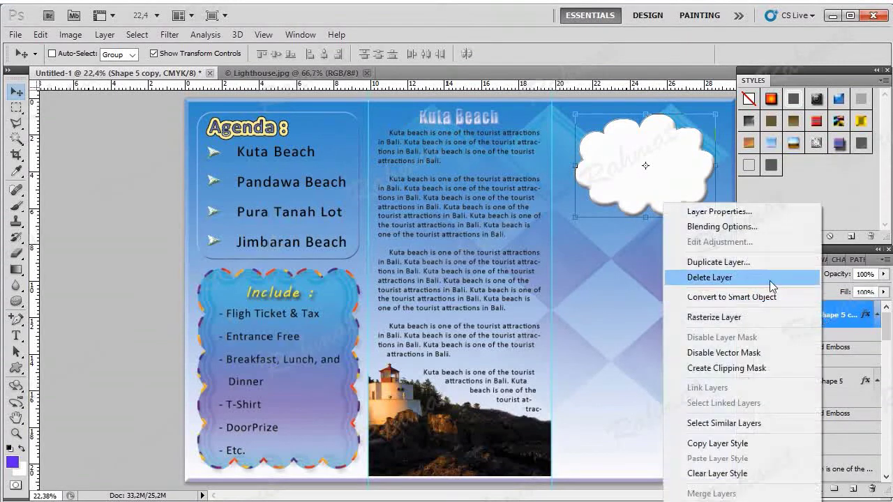
click(741, 316)
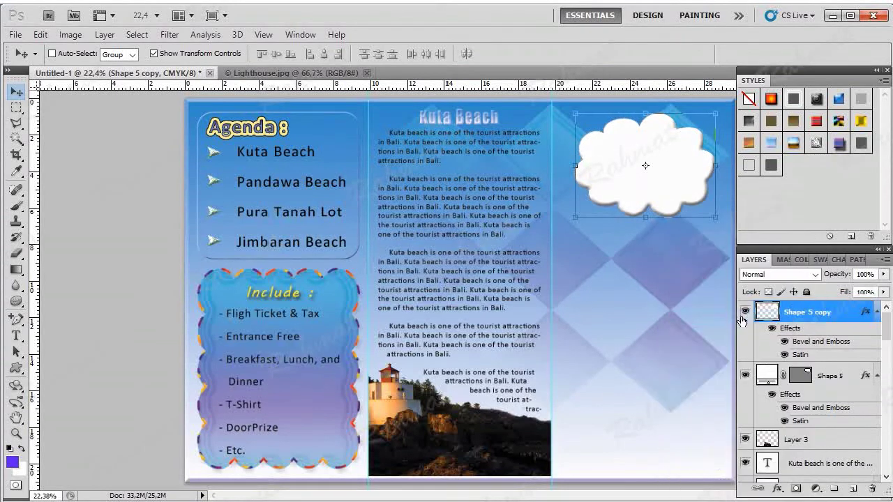
drag(715, 116, 693, 127)
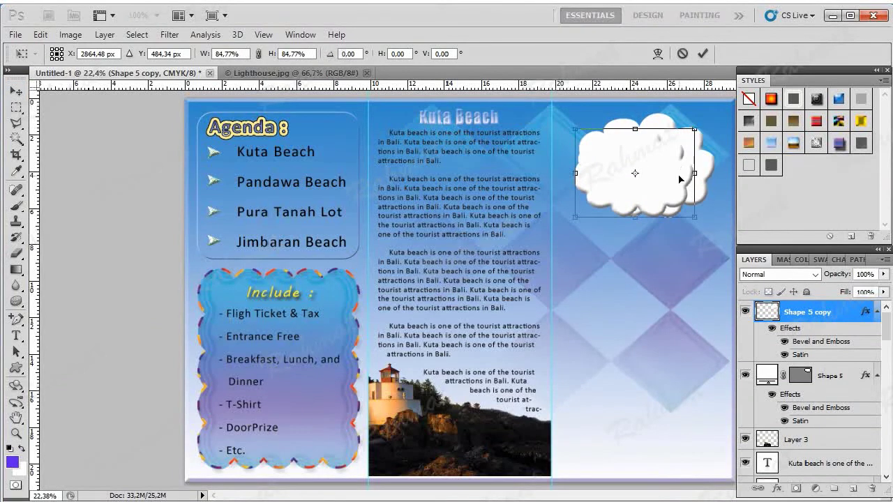
drag(674, 181, 690, 174)
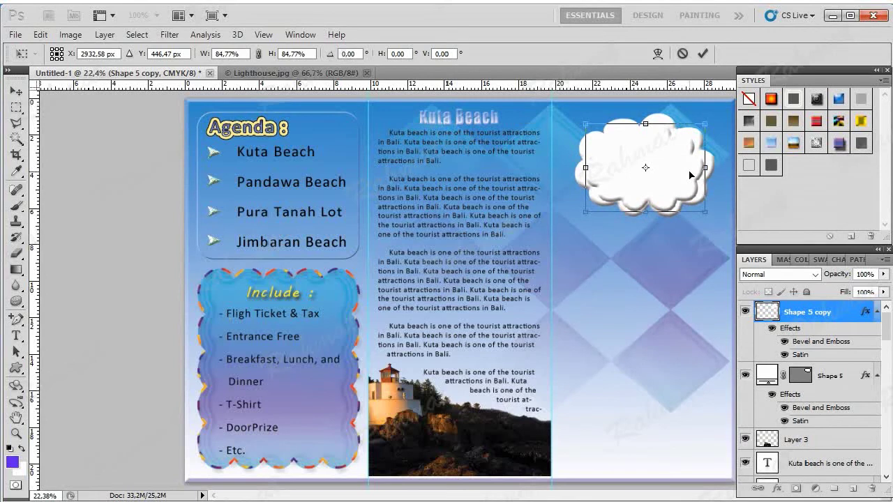
click(16, 91)
click(366, 209)
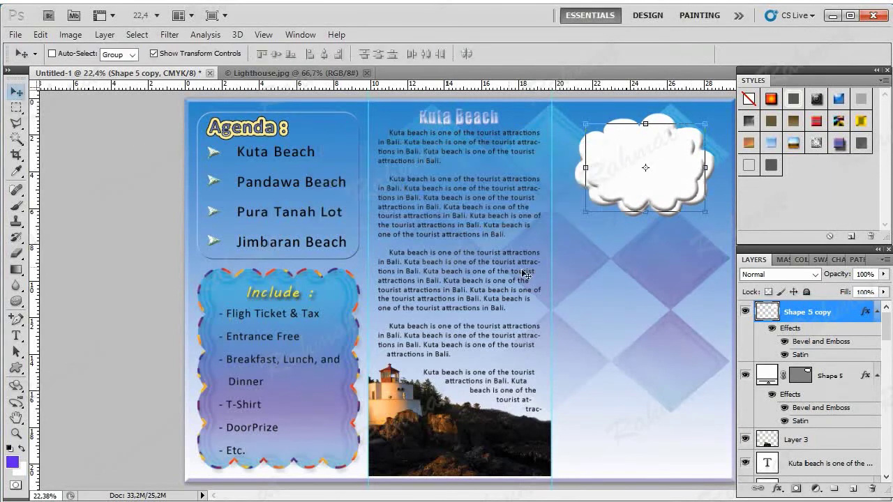
Open the Penguins.jpg picture
click(15, 34)
click(28, 63)
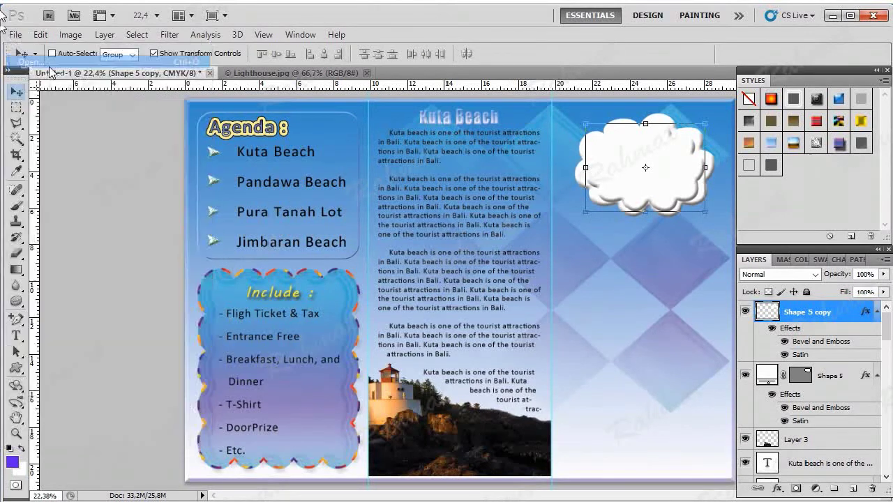
double_click(484, 101)
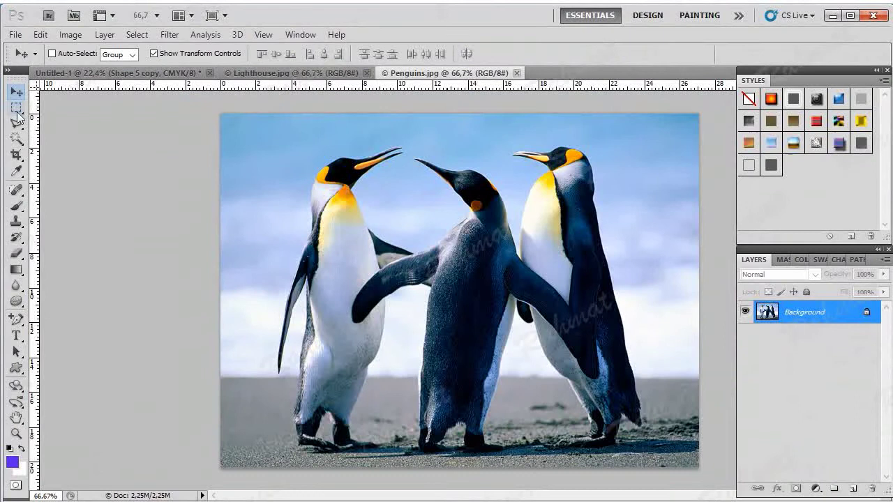
click(16, 108)
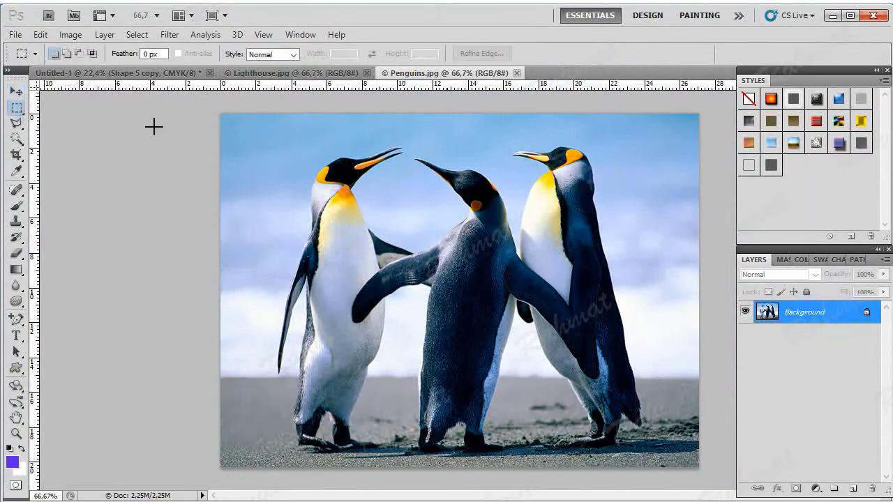
Copy the whole penguin image and paste it into the brochure
drag(213, 110, 324, 256)
key(ctrl+a)
click(43, 34)
click(49, 128)
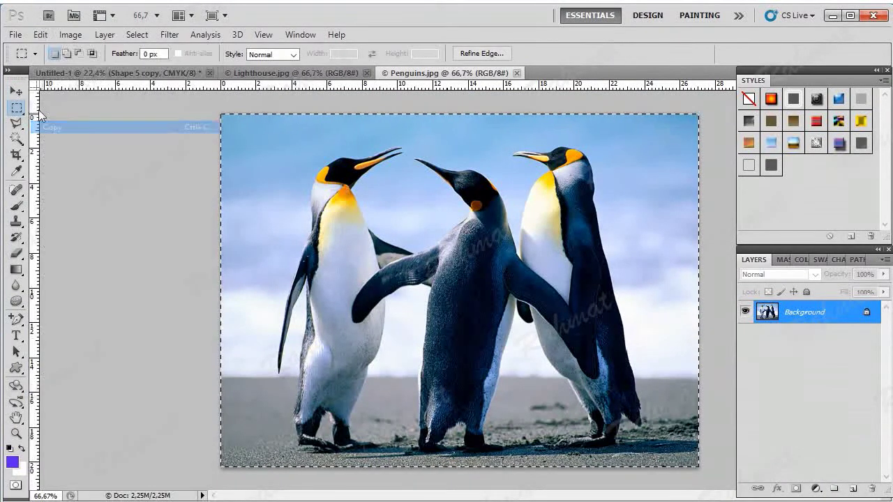
click(115, 72)
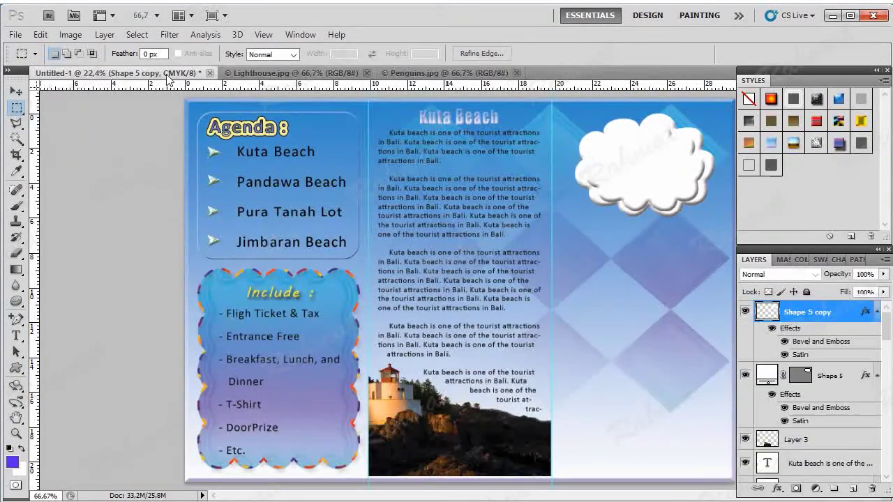
click(41, 34)
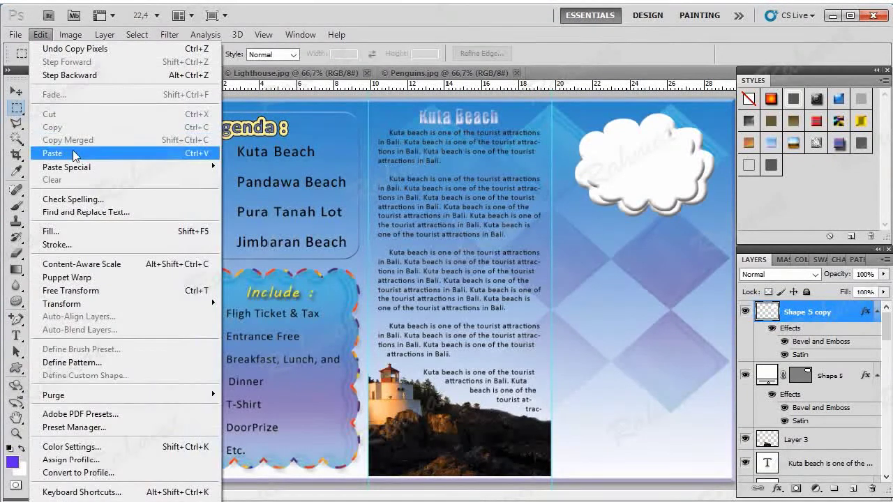
click(43, 149)
Scale the penguin photo to about 81%, place it below the cloud, then hide it
click(15, 91)
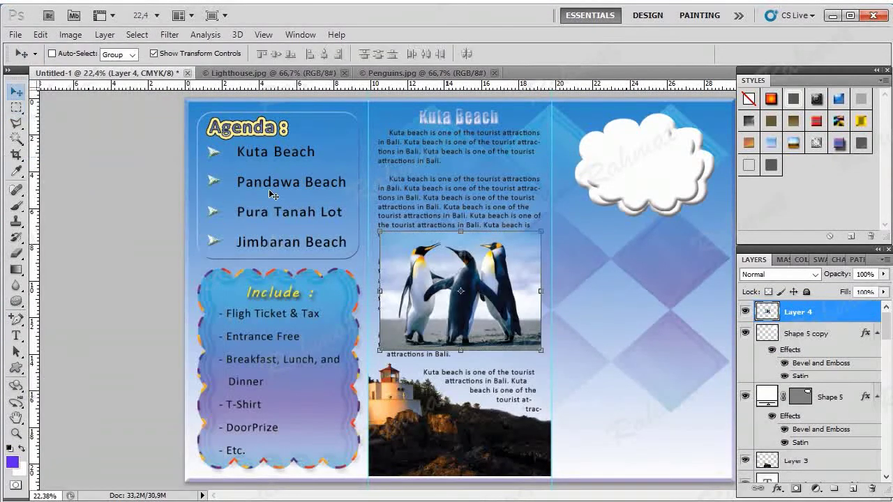
drag(460, 293, 625, 173)
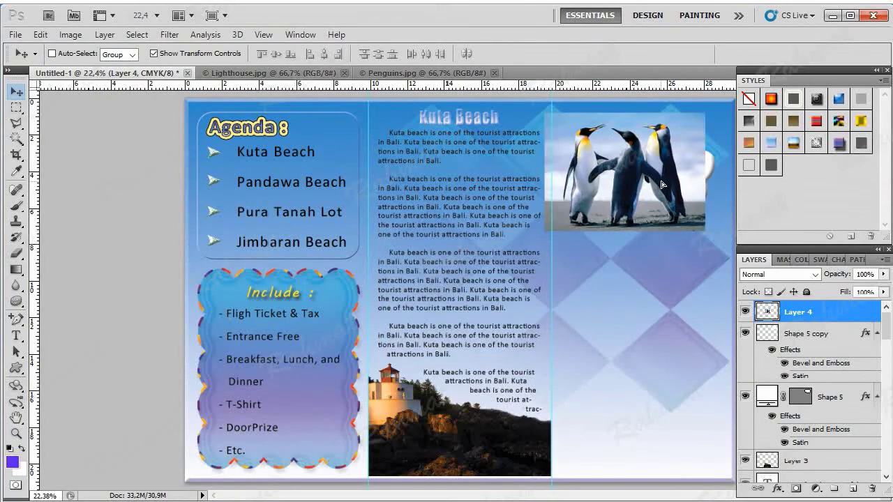
drag(707, 117, 671, 148)
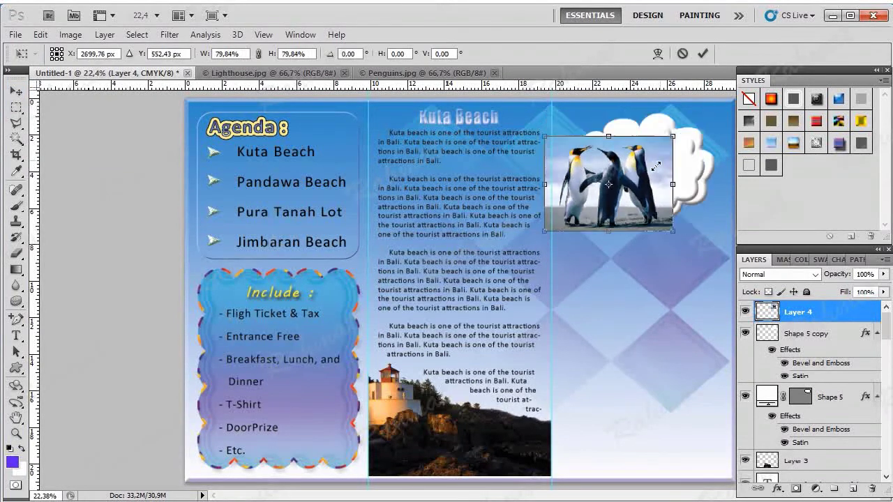
drag(670, 147, 674, 135)
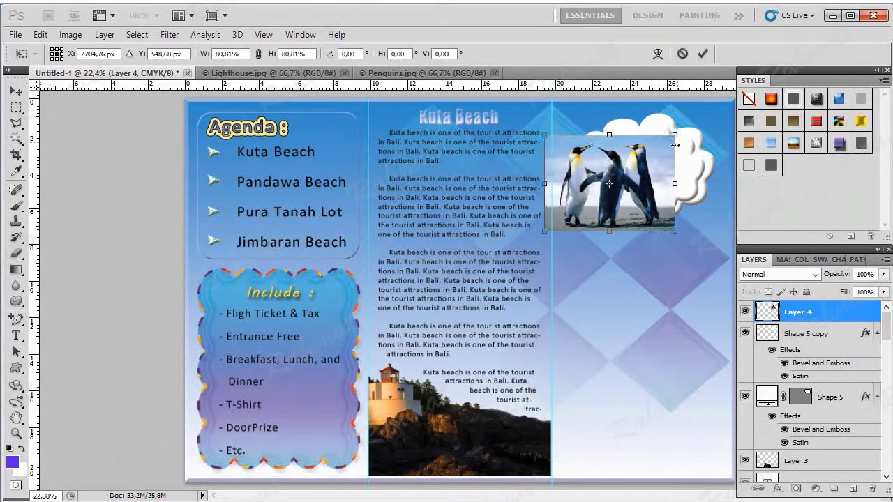
drag(655, 186, 691, 167)
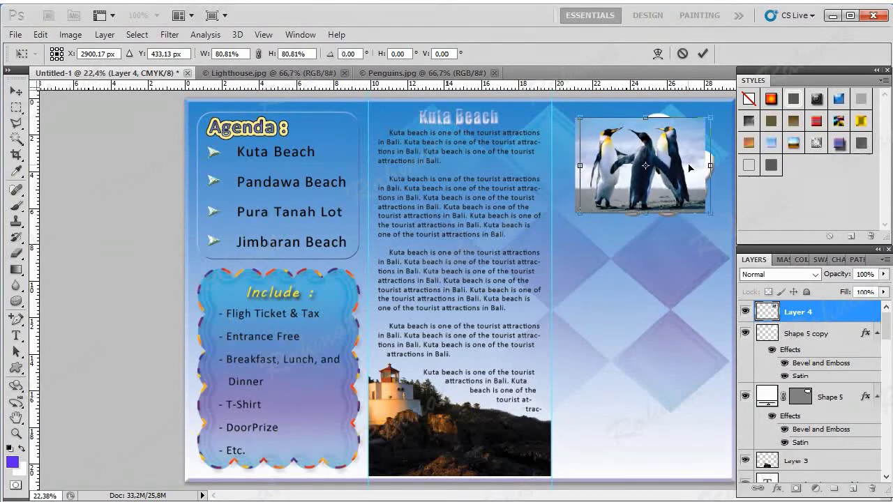
click(16, 92)
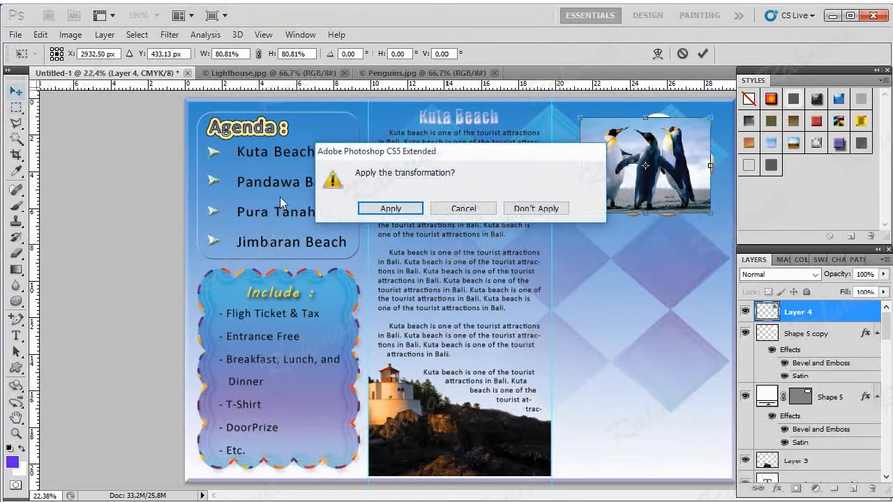
click(383, 209)
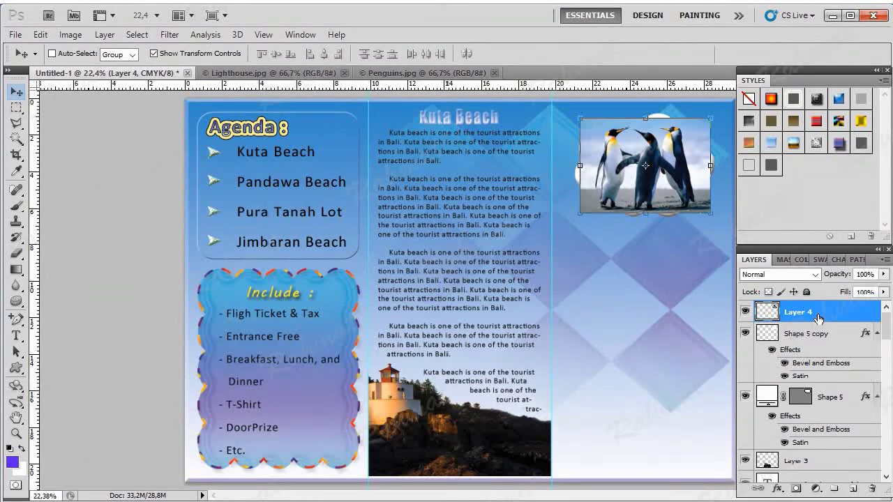
drag(687, 161, 670, 281)
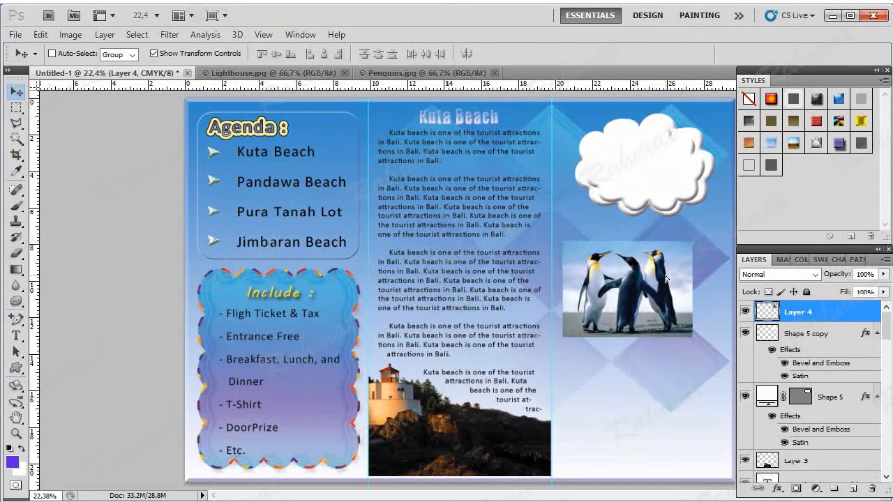
click(745, 312)
Hide the original Shape 5 cloud and try clipping the penguins to the cloud, then undo
click(745, 311)
click(744, 334)
click(744, 334)
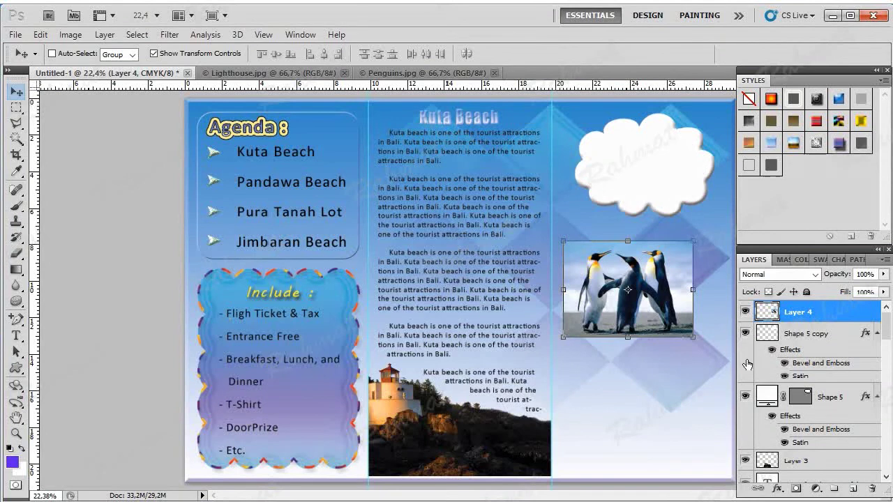
click(745, 397)
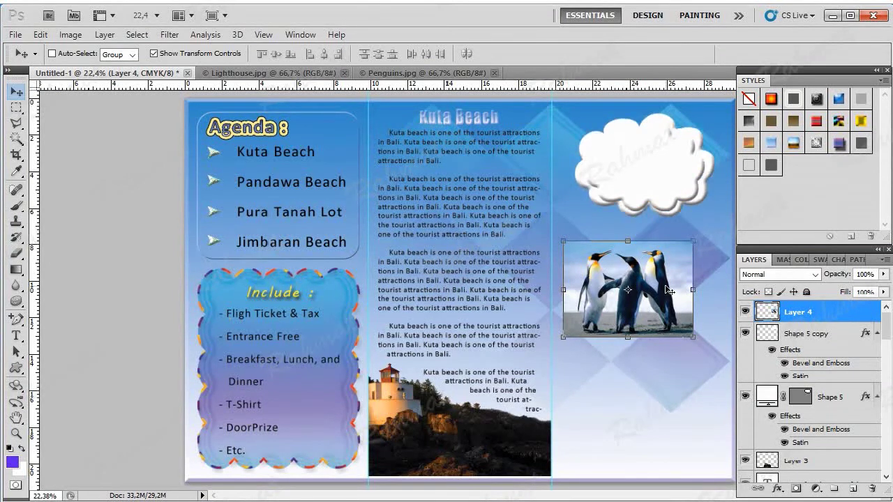
drag(668, 289, 680, 163)
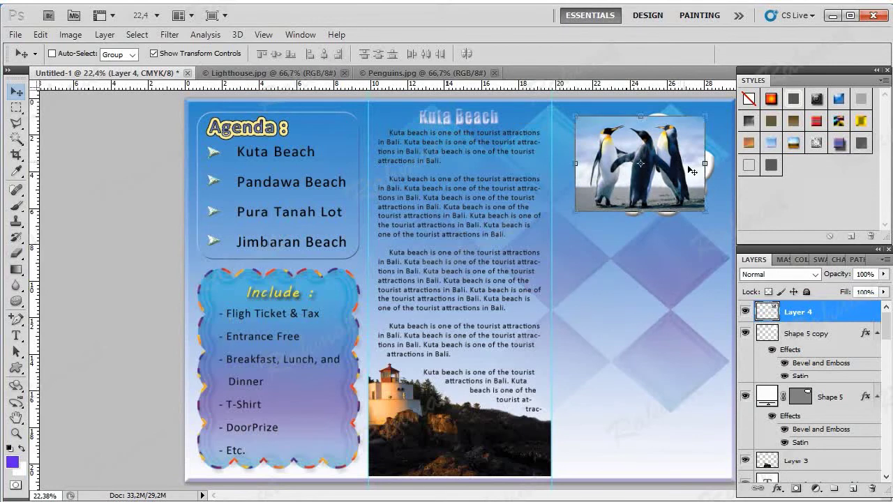
right_click(800, 318)
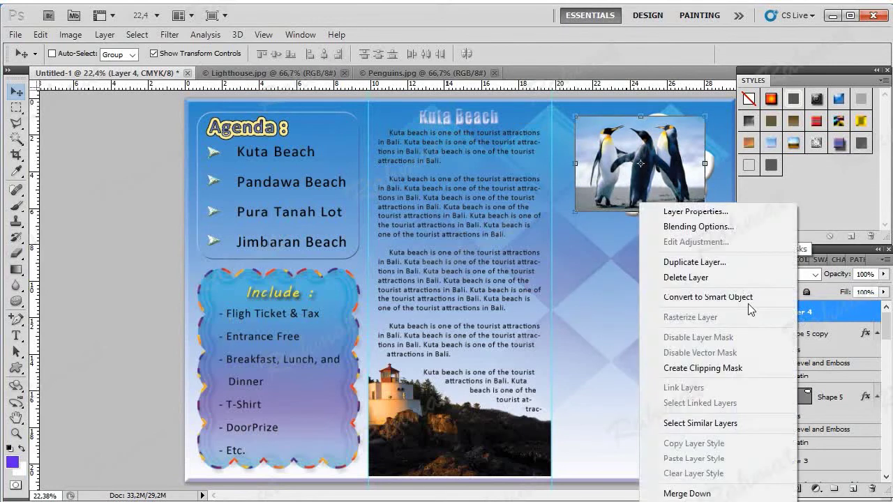
click(703, 368)
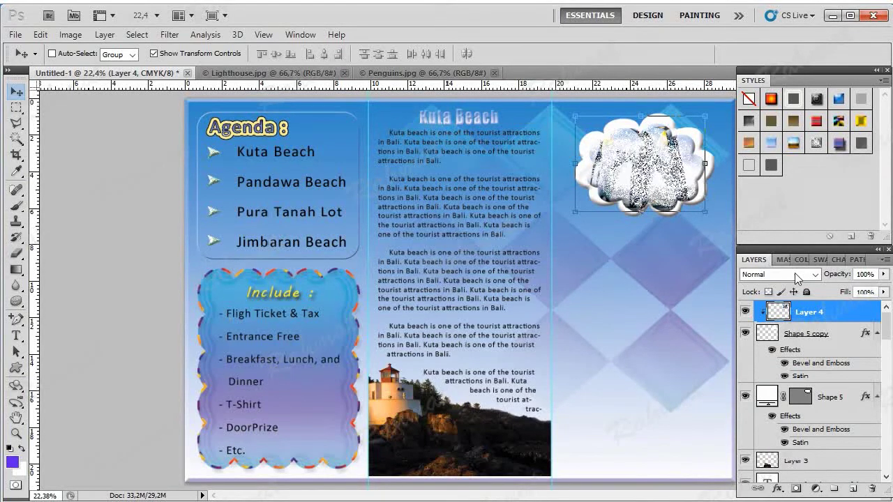
click(40, 34)
click(52, 49)
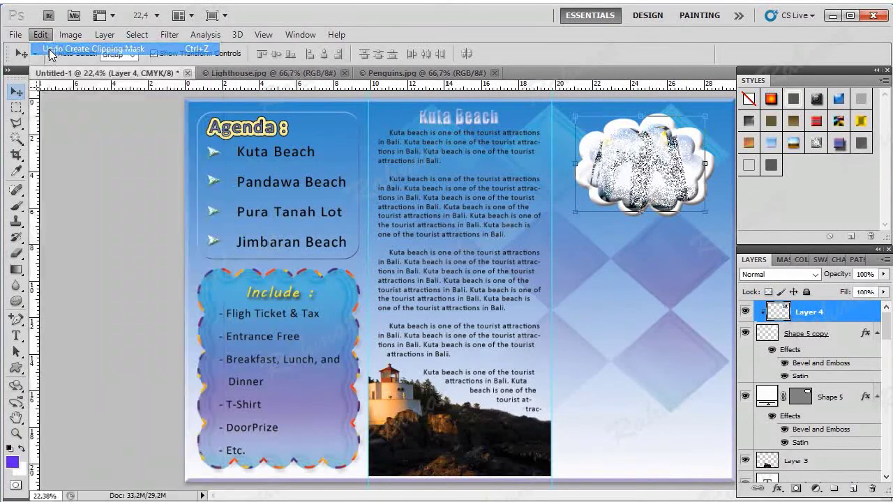
Clear the bevel and satin styles from Shape 5 copy and move it to the panel top
drag(668, 165, 668, 271)
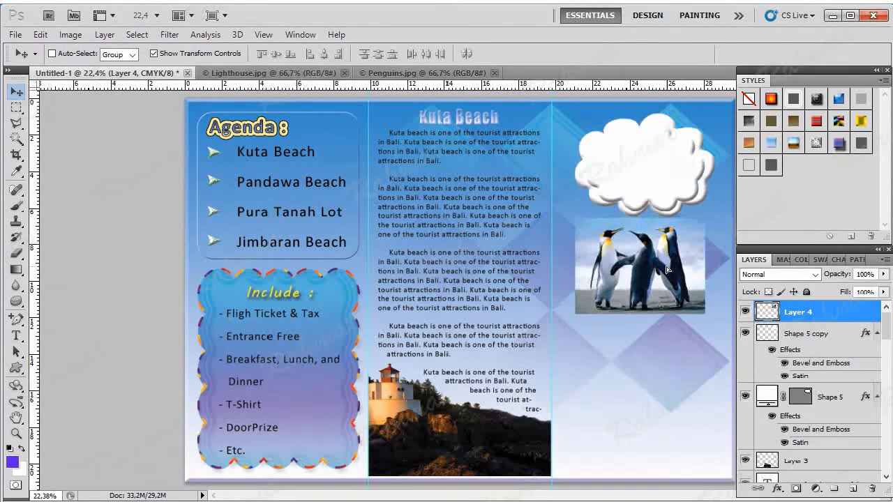
click(791, 336)
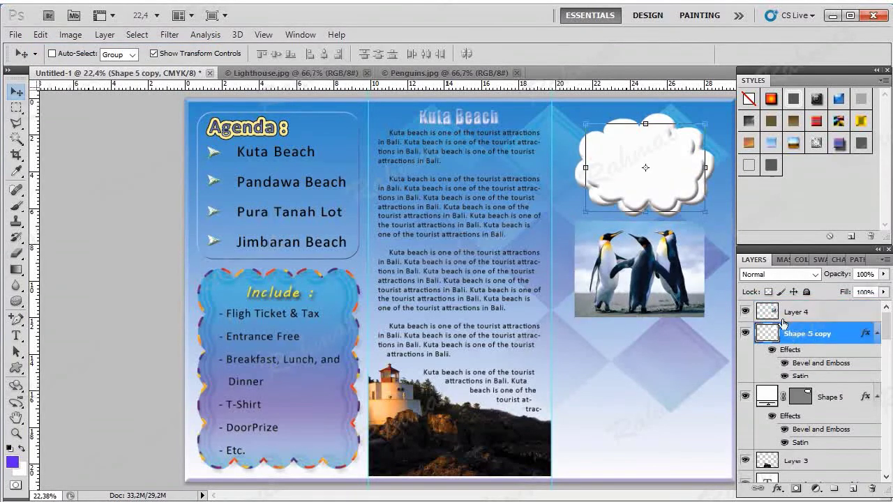
click(748, 100)
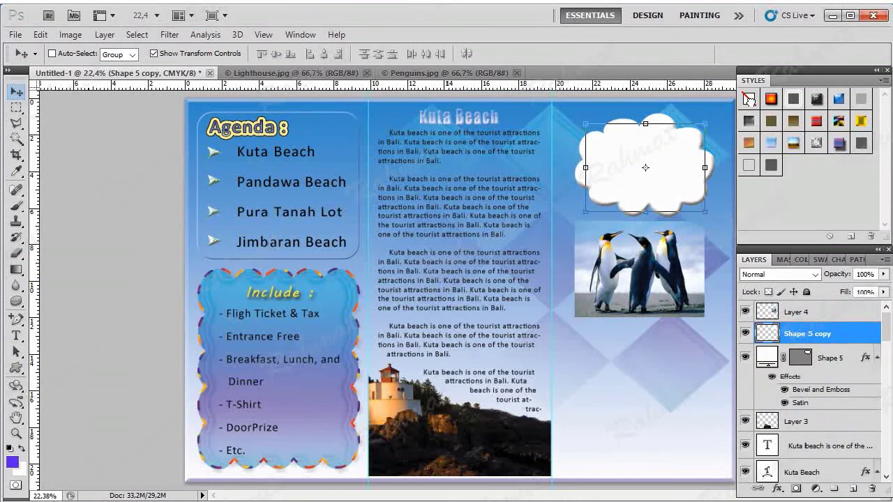
click(745, 358)
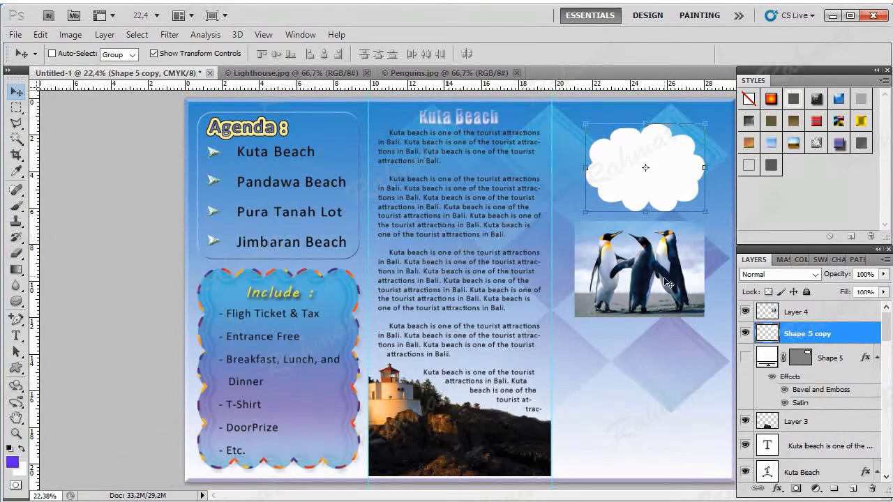
mouse_move(671, 294)
mouse_down()
mouse_move(671, 262)
mouse_move(666, 288)
mouse_up()
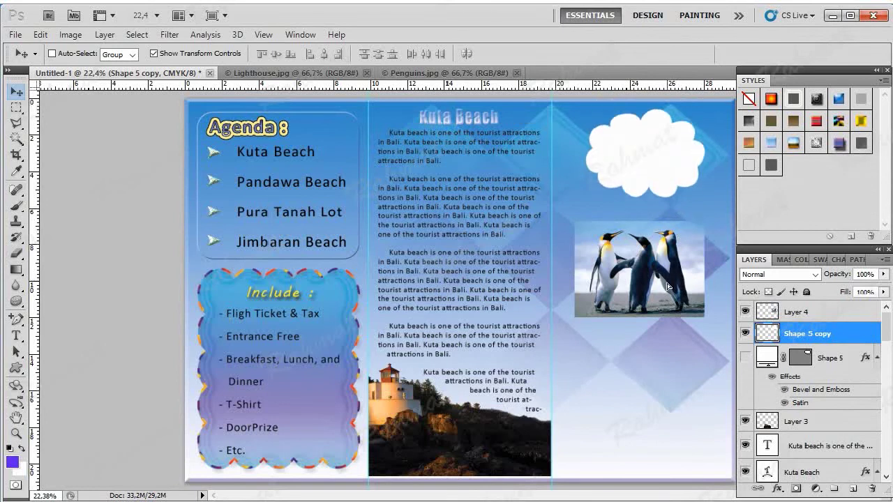
Move the penguin photo over the plain cloud and clip it inside as a mask
click(834, 314)
drag(663, 276, 673, 173)
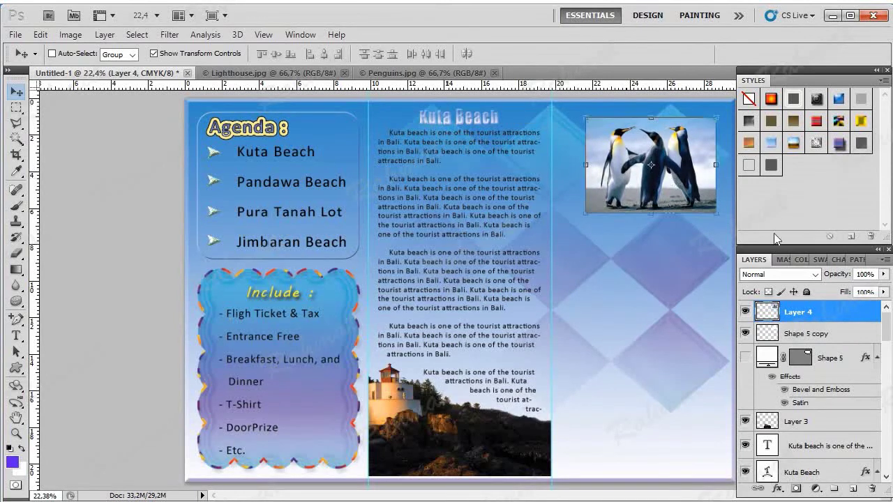
right_click(817, 319)
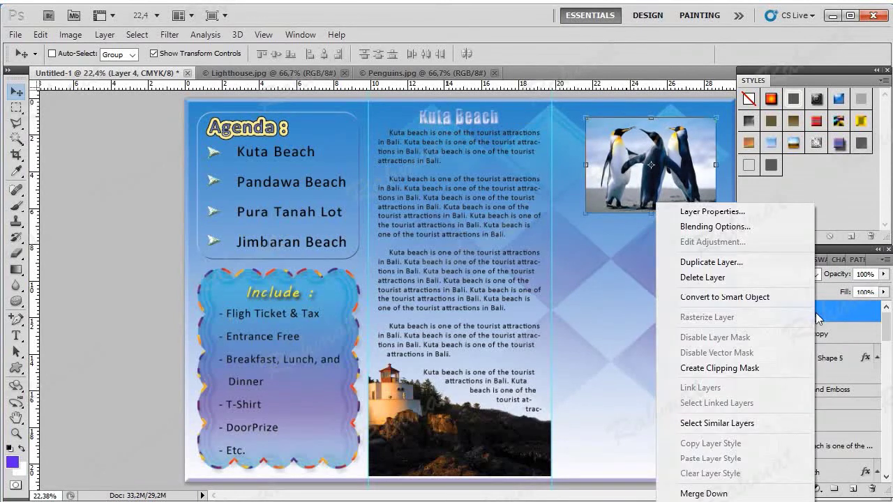
click(680, 369)
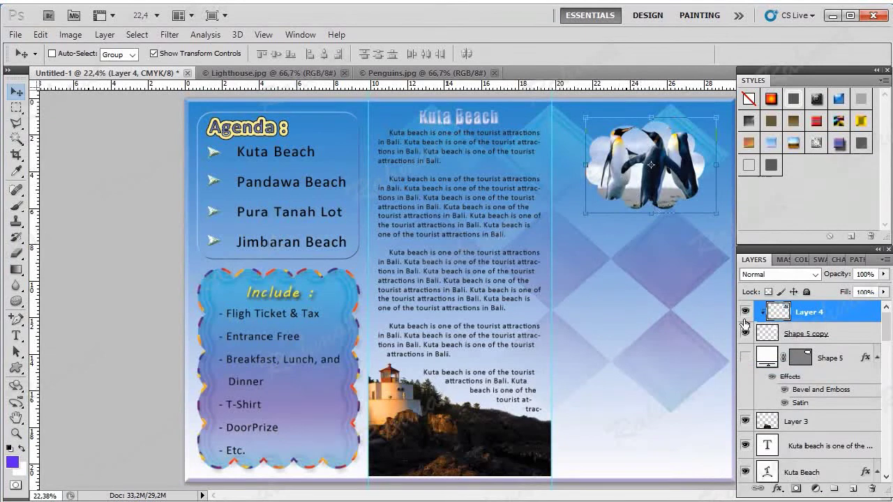
Show the bevelled cloud and enlarge the penguin cloud to about 108.6% × 107.9%, nudged up
click(744, 358)
click(745, 358)
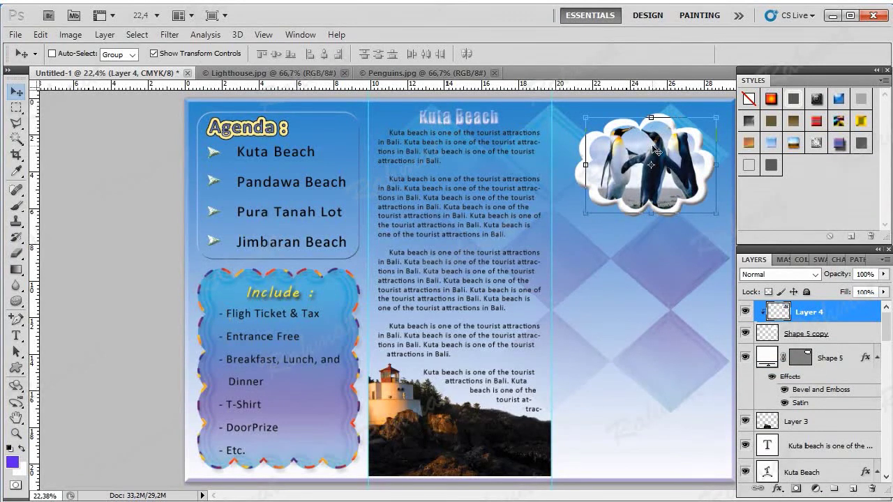
click(819, 336)
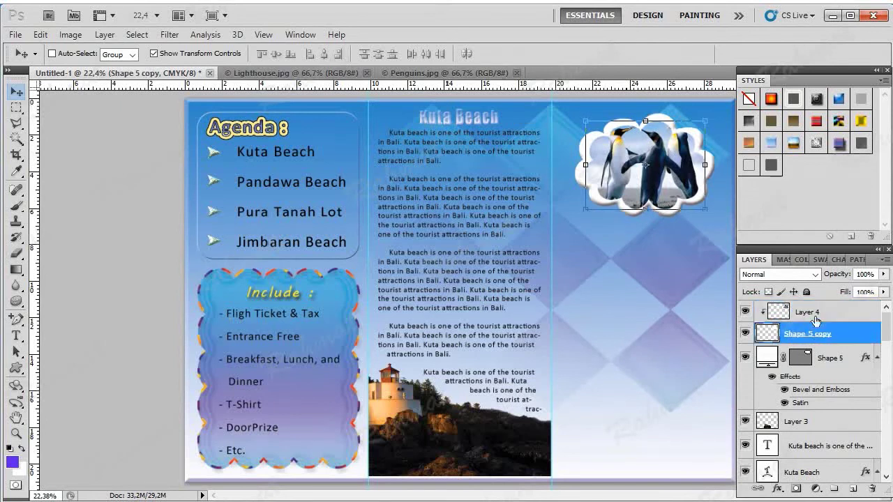
shift+click(816, 313)
drag(586, 120, 582, 118)
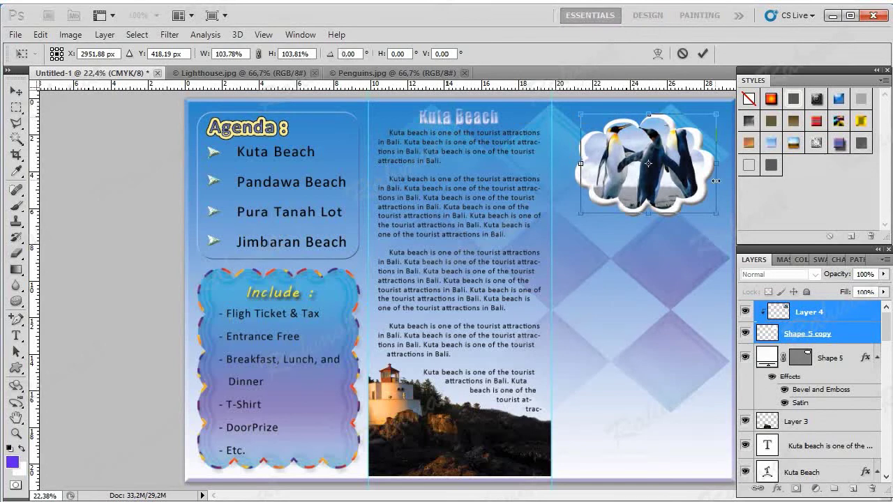
drag(714, 217, 720, 219)
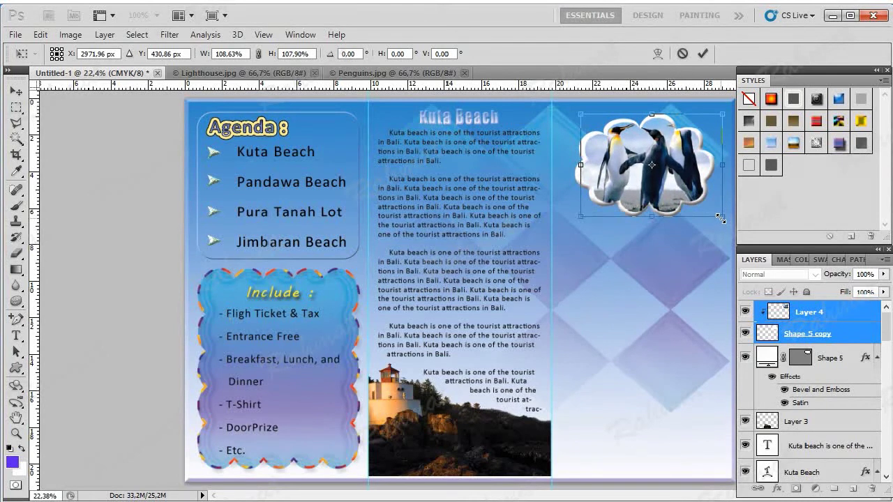
click(15, 91)
click(390, 209)
key(shift+Up)
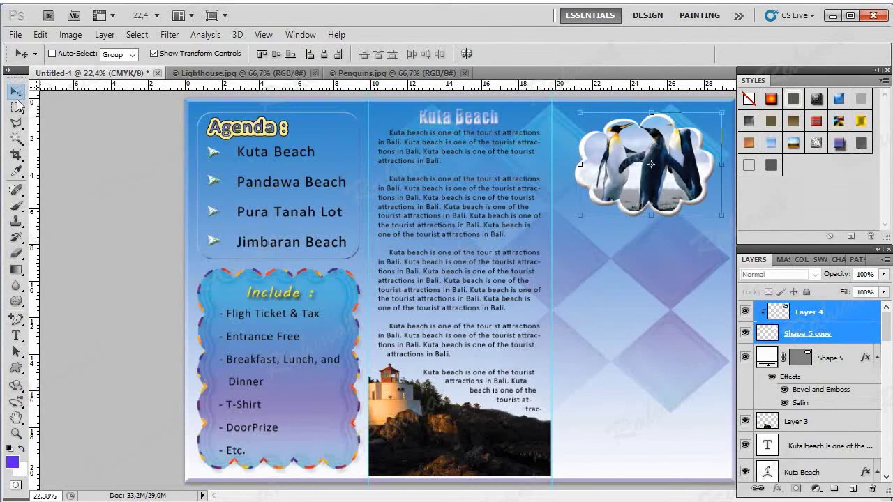
Shrink the penguin photo alone to about 88% and nudge it right
click(18, 107)
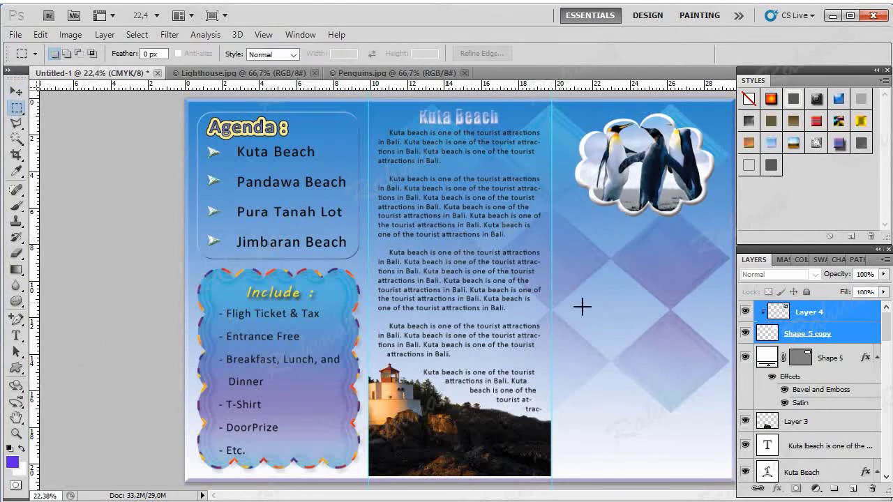
click(823, 314)
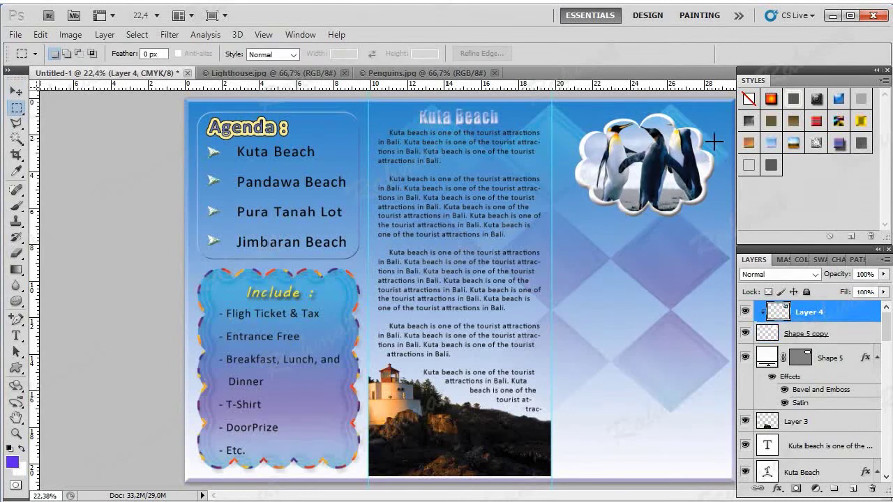
click(16, 93)
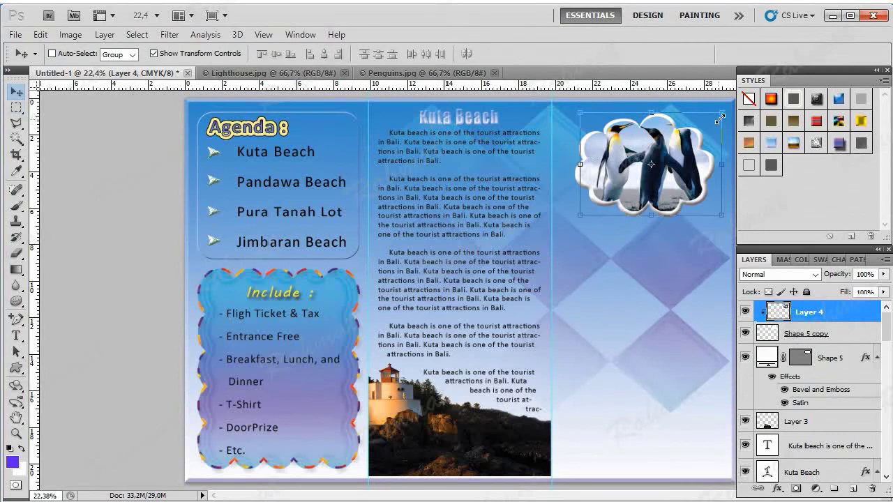
drag(723, 116, 709, 127)
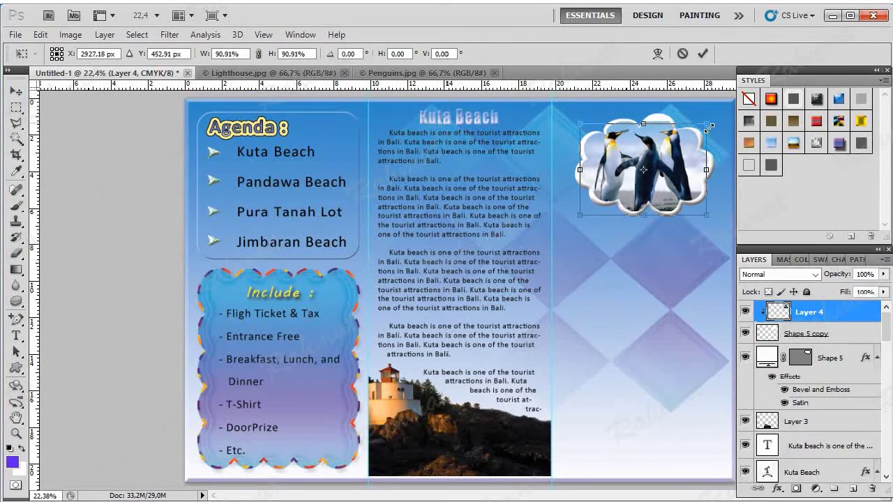
drag(708, 128, 708, 131)
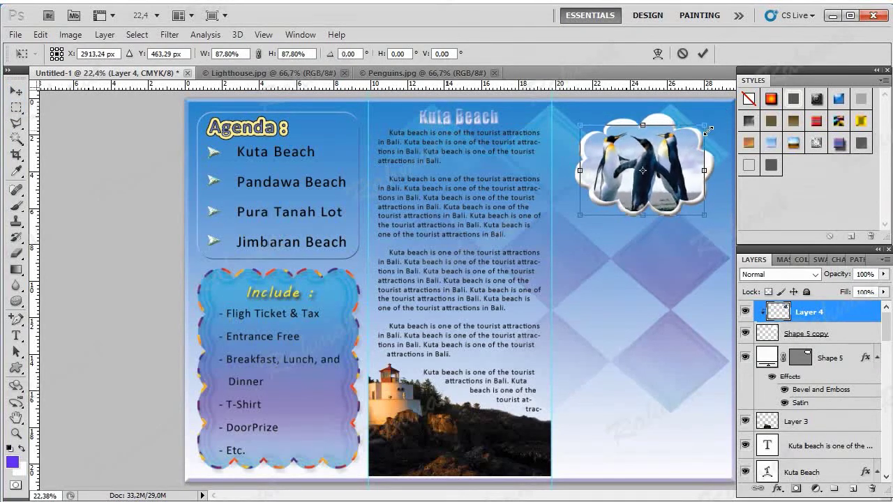
key(shift+Right)
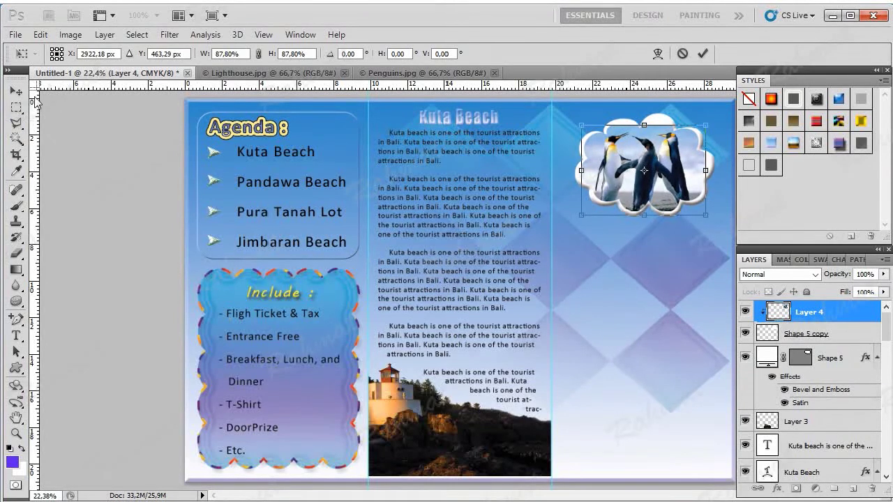
click(16, 92)
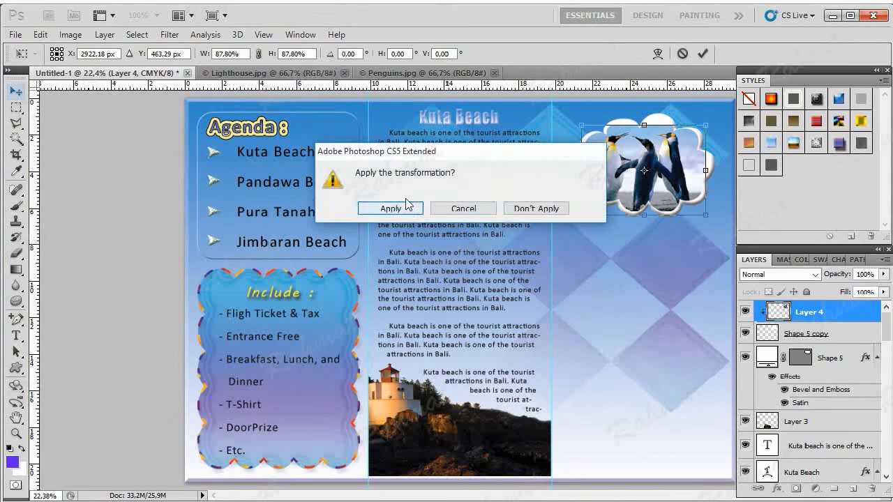
click(411, 210)
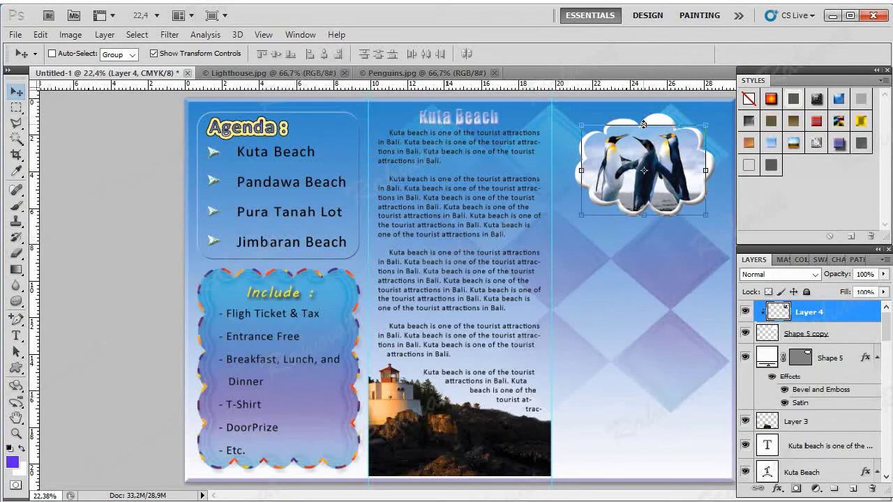
Stretch the penguin photo taller and about 108% wider, moving it up slightly
drag(642, 124, 643, 115)
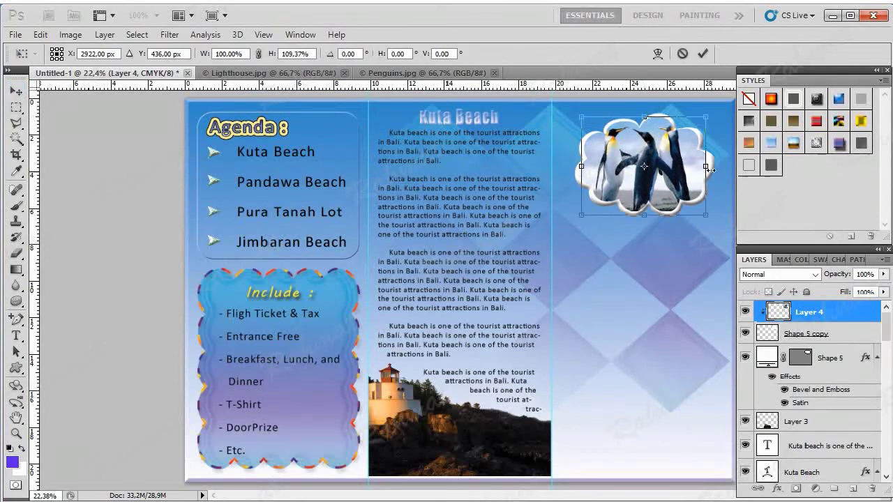
drag(708, 166, 710, 166)
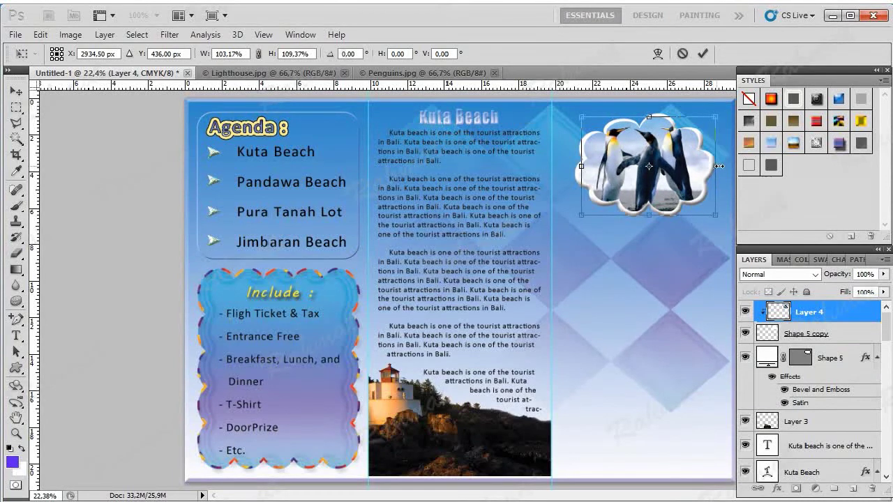
drag(712, 166, 719, 166)
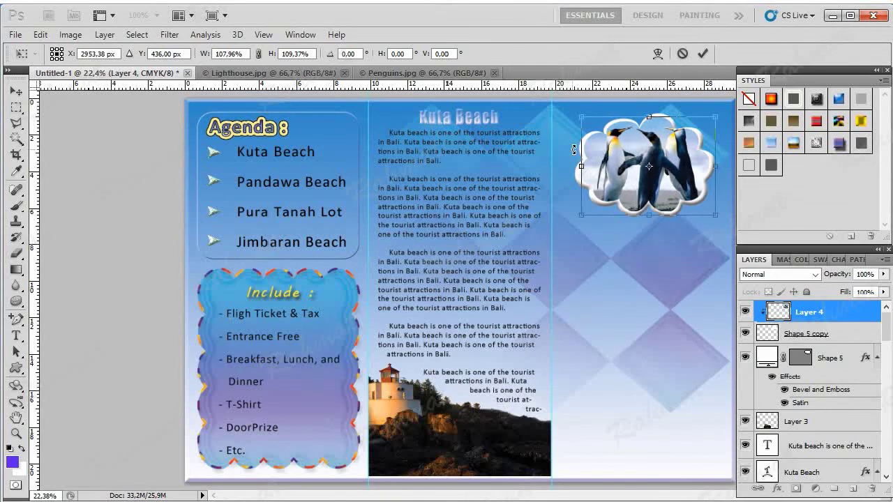
drag(675, 157, 676, 157)
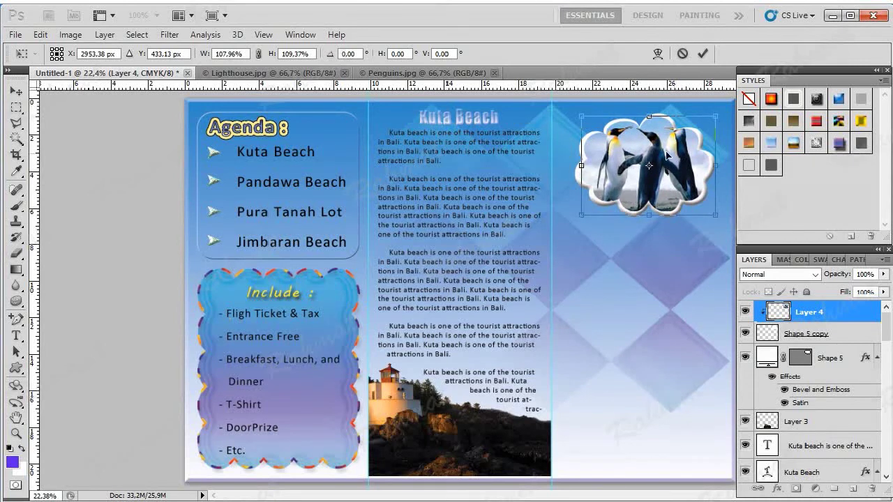
click(15, 92)
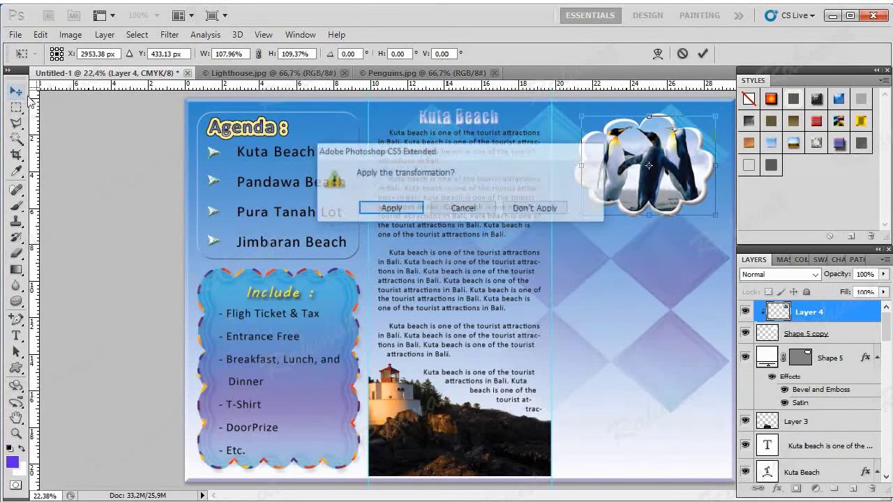
click(387, 207)
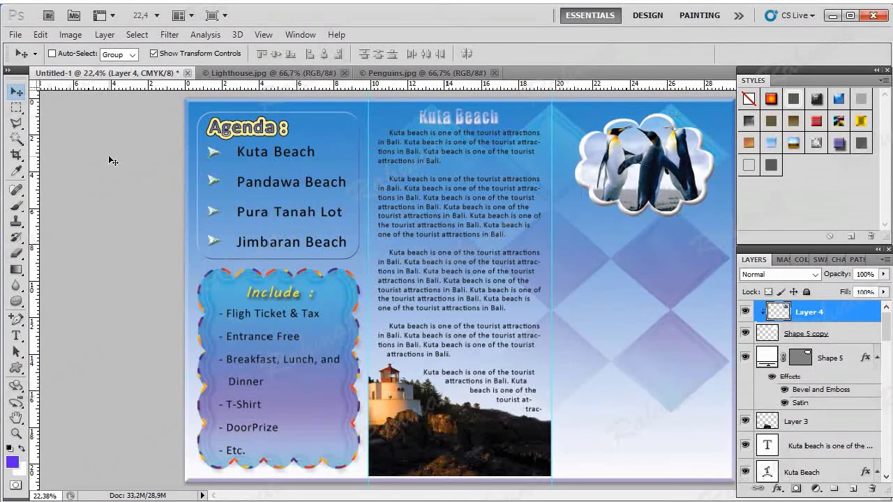
Stretch the penguin photo slightly wider from its left edge
key(ctrl+t)
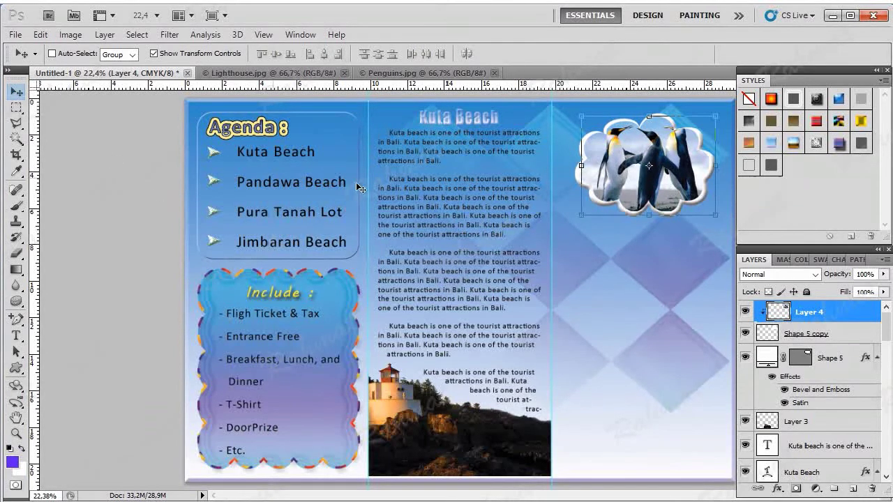
click(579, 165)
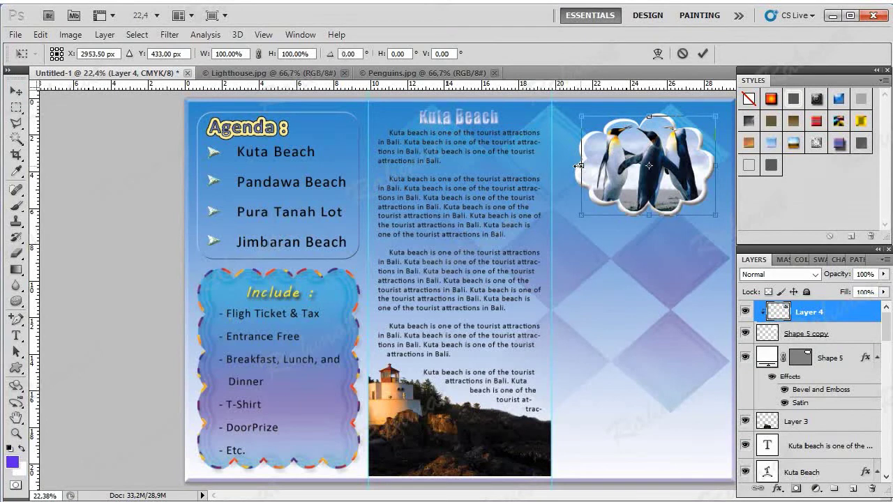
drag(578, 166, 577, 166)
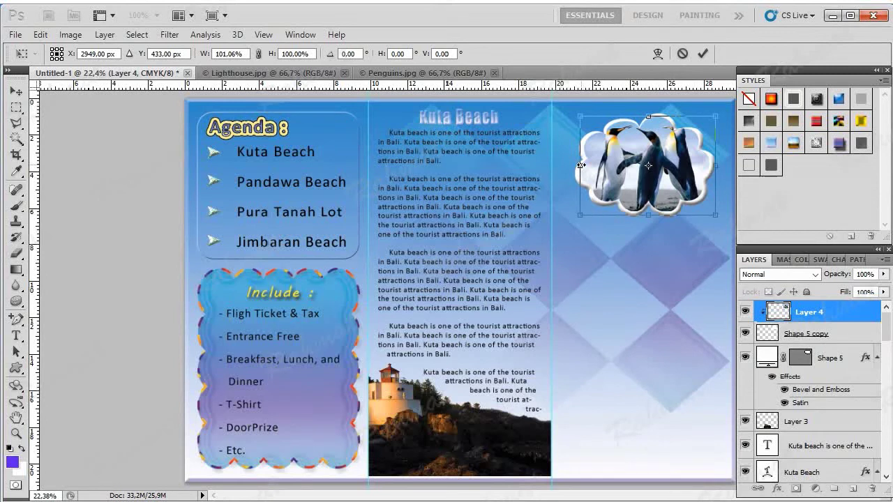
click(15, 91)
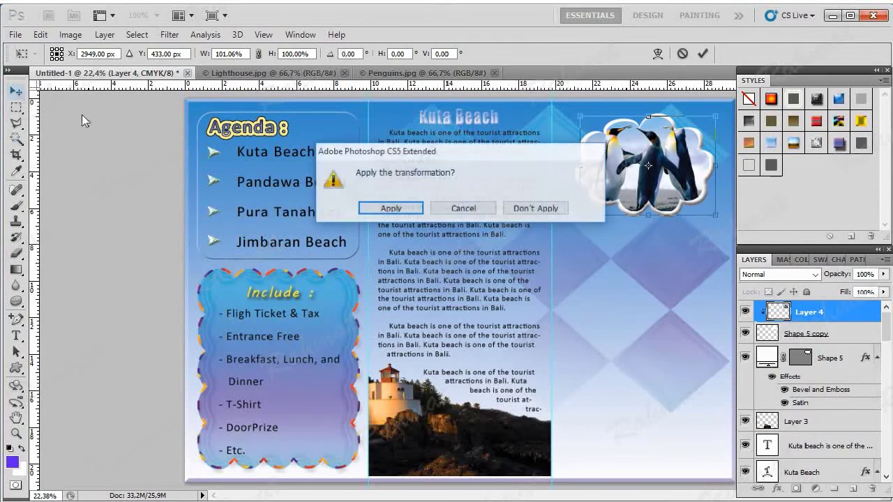
click(397, 207)
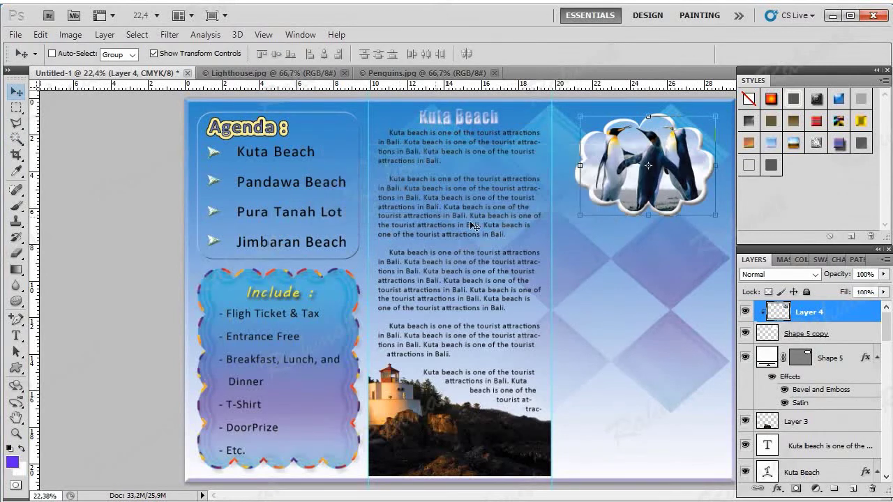
Widen the Shape 5 copy cloud frame slightly to the left
click(816, 335)
drag(579, 166, 576, 169)
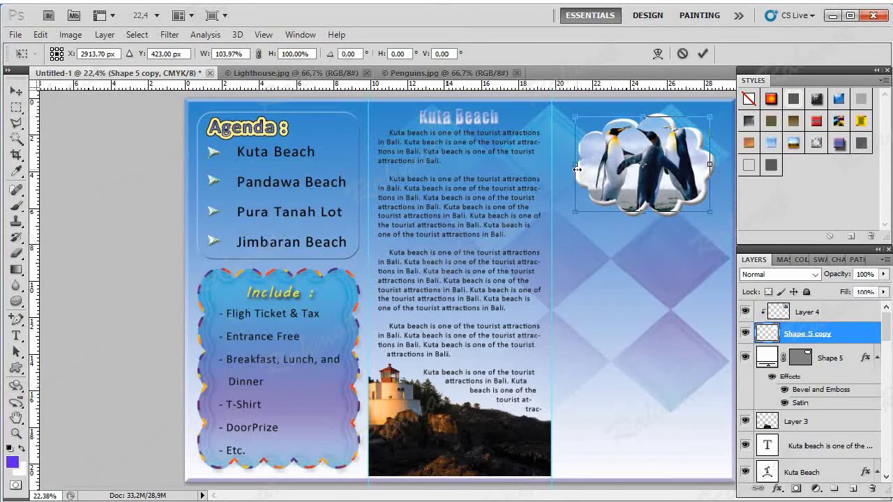
click(15, 96)
click(375, 202)
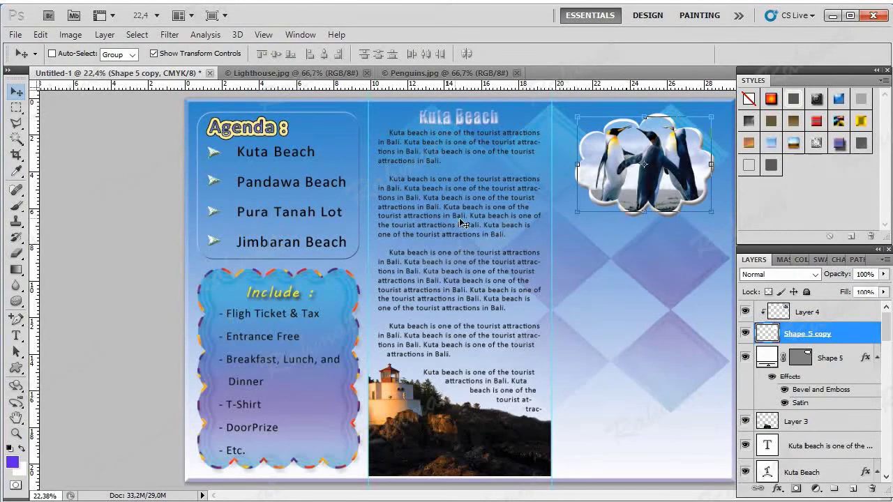
Widen the Layer 4 penguin photo leftward to about 103.79% to match the frame
click(806, 312)
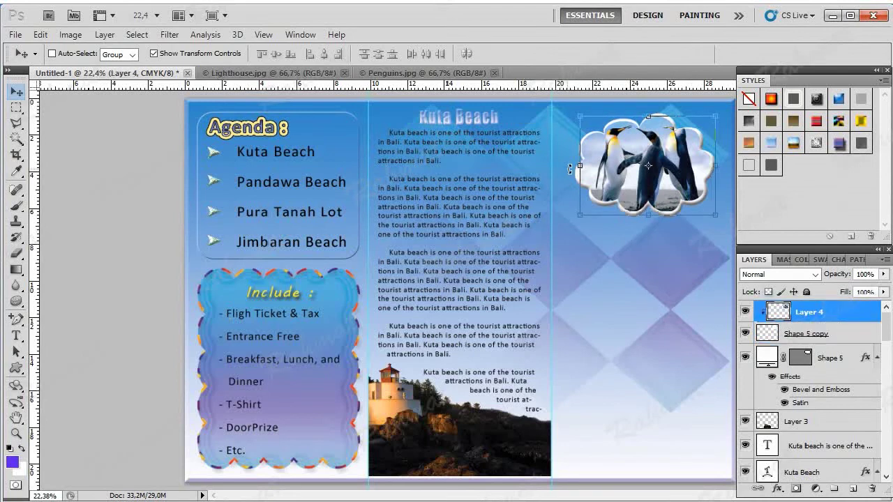
drag(581, 166, 576, 167)
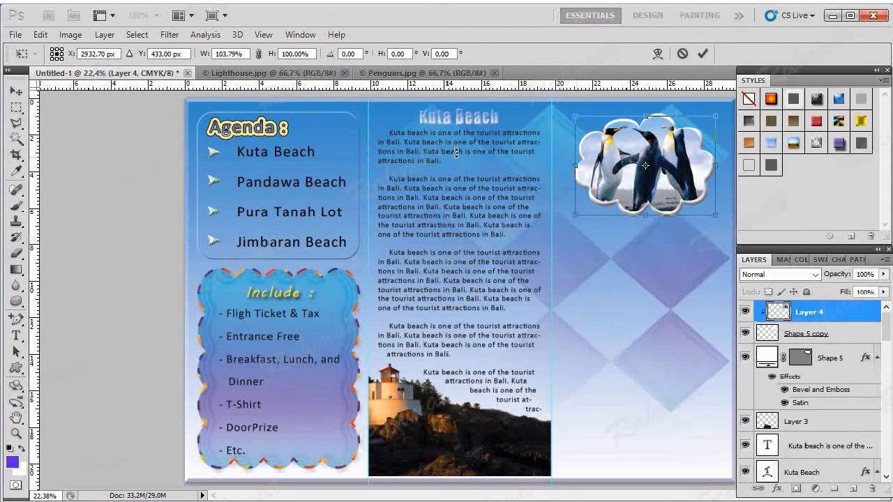
click(15, 91)
click(414, 206)
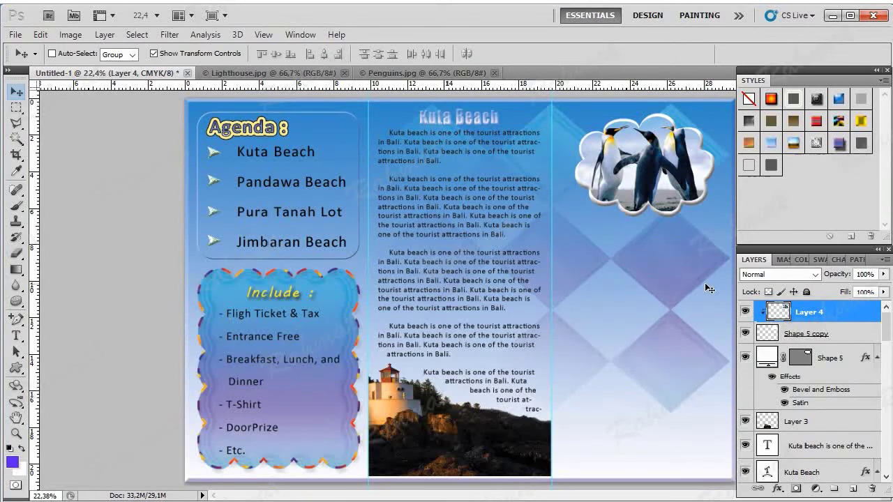
Select Shape 5 copy with Layer 4 and fine-tune their position with arrow-key nudges
shift+click(807, 335)
key(Right)
key(Right)
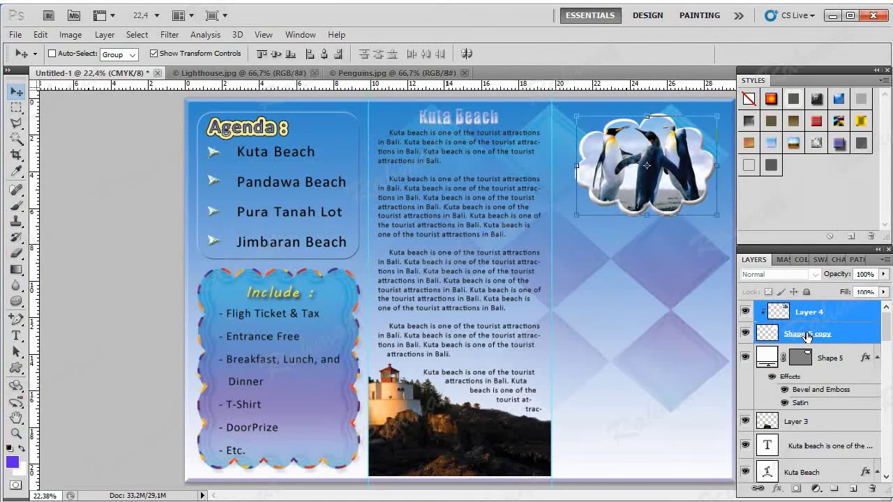
key(Up)
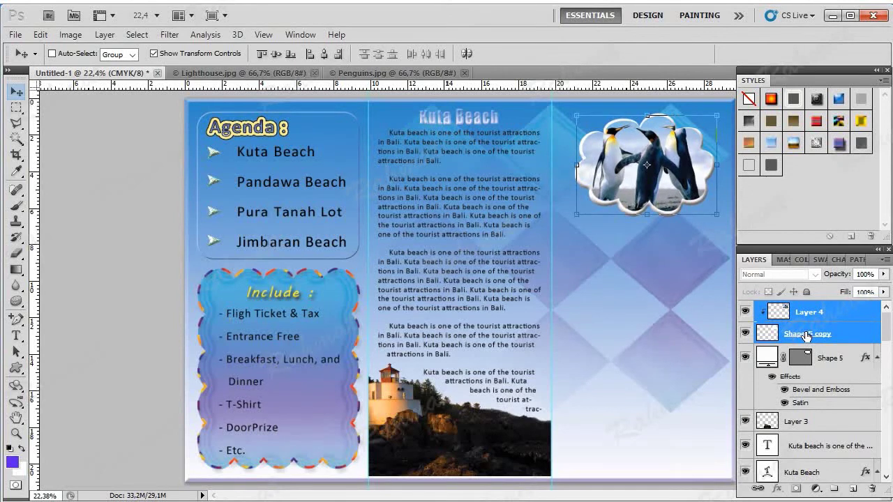
key(Left)
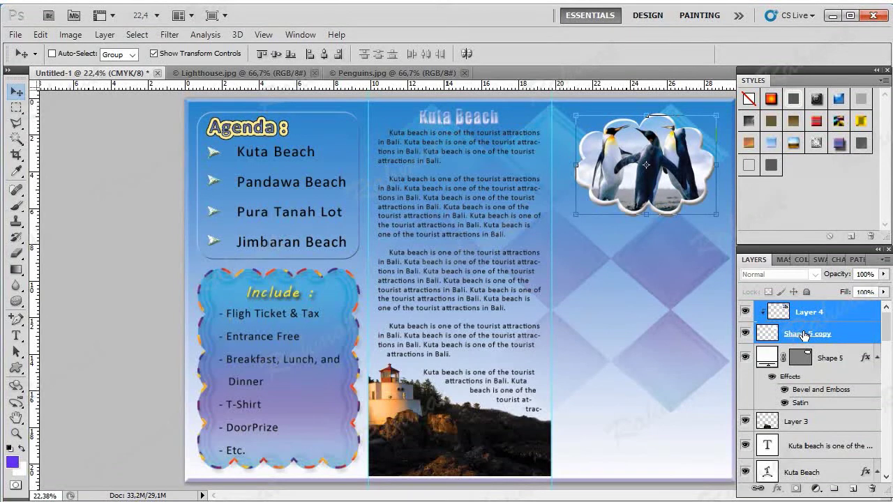
key(Down)
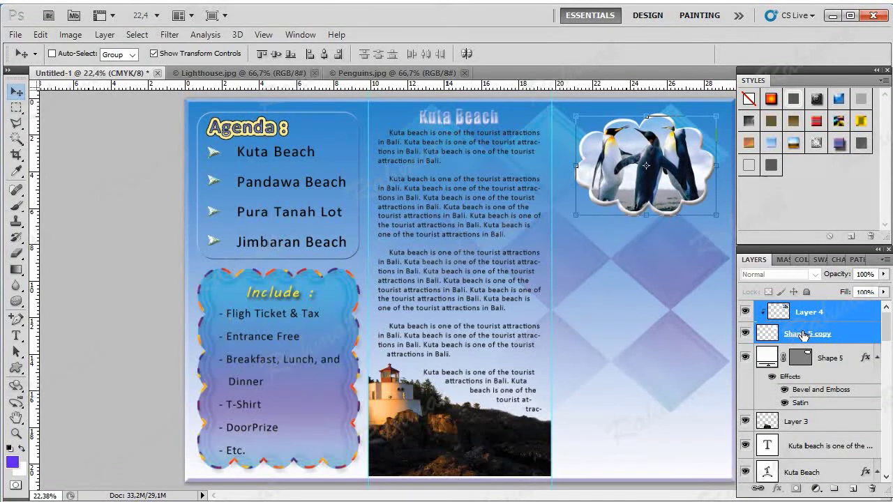
key(Up)
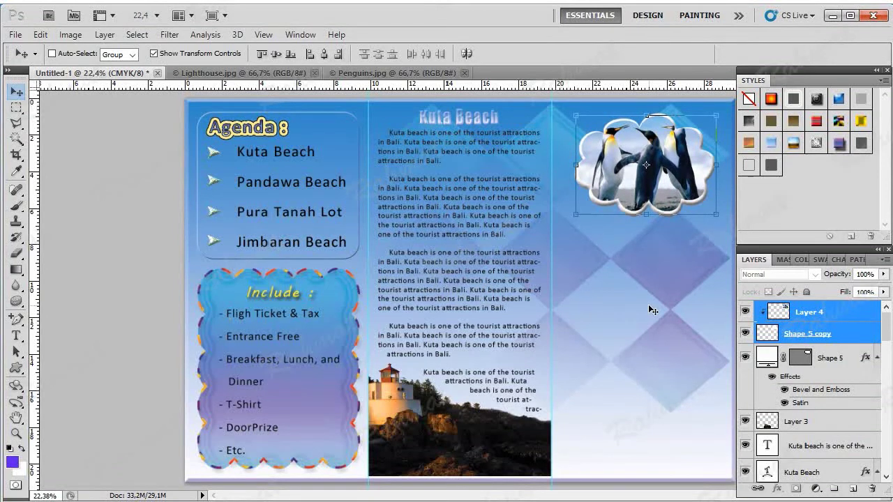
key(Down)
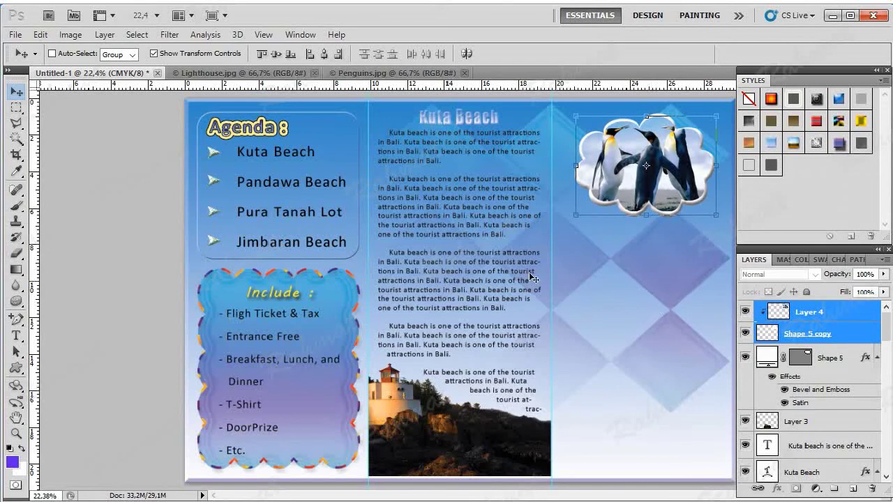
key(Up)
Add Shape 5, nudge all three up and left, and squash them to 94.39% height
shift+click(830, 357)
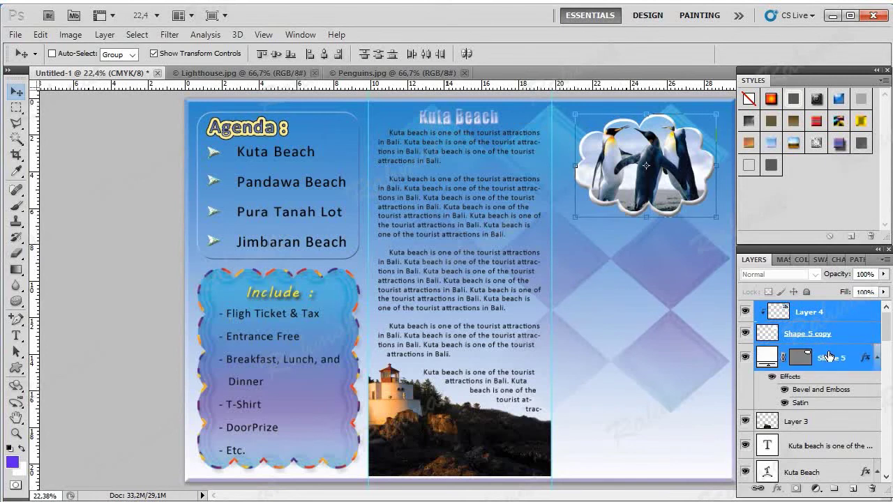
key(Up)
key(Up)
key(Up)
key(Up)
key(Left)
key(Left)
key(Left)
key(Left)
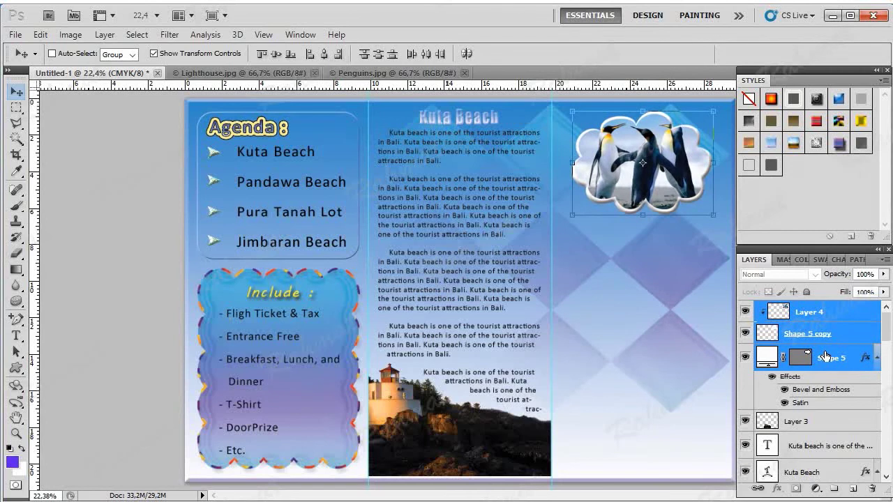
drag(643, 219, 643, 213)
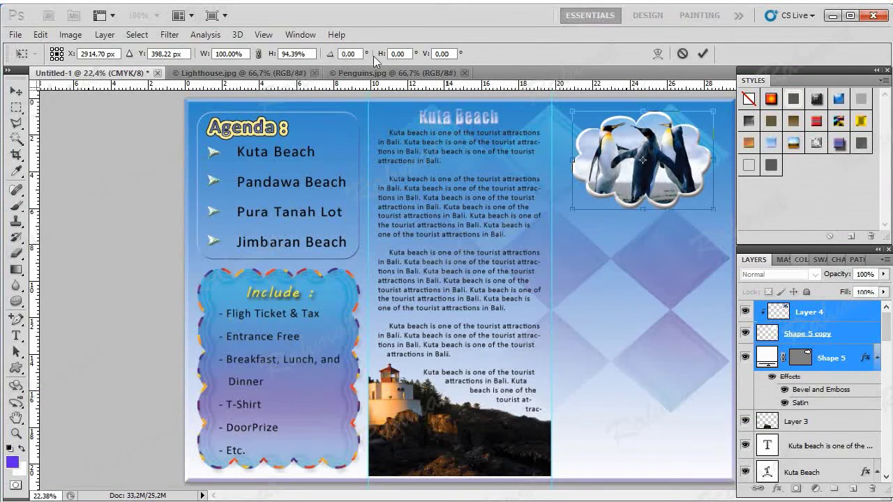
click(16, 91)
click(390, 208)
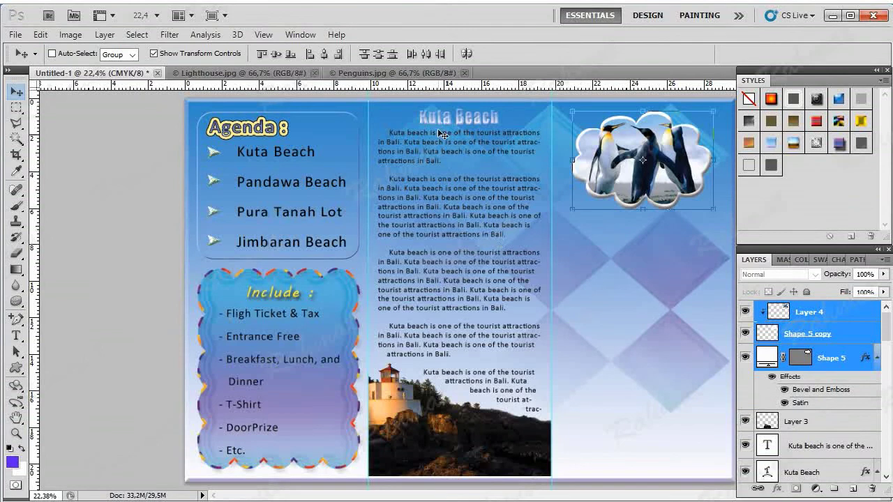
scroll(811, 450, down, 1)
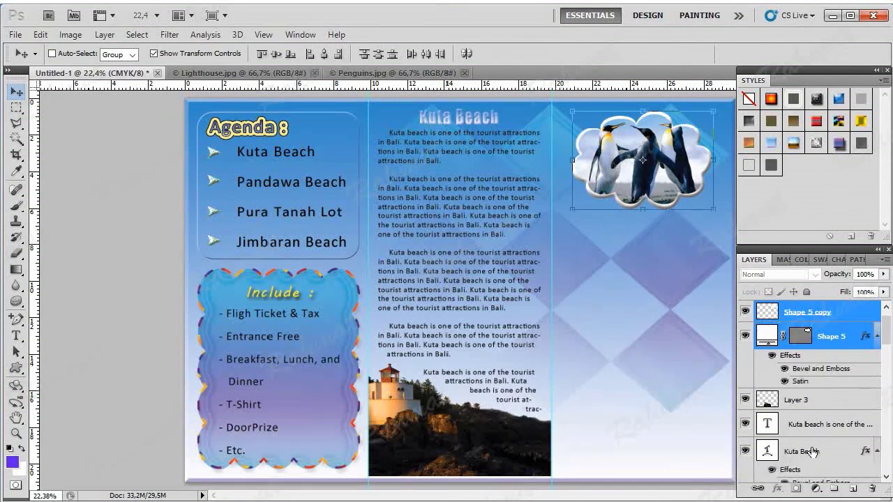
Duplicate the Kuta Beach title layer and move the copy below the penguins in the right panel
click(811, 452)
scroll(812, 440, down, 1)
right_click(816, 438)
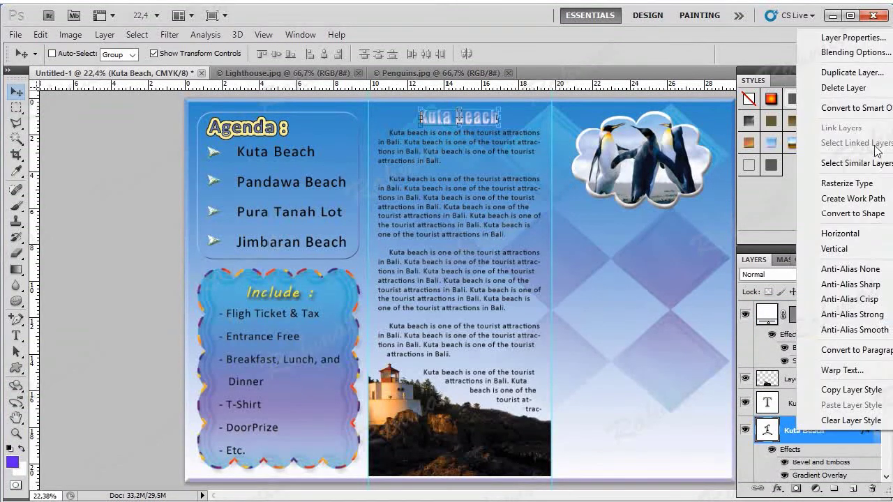
click(873, 74)
click(585, 162)
drag(479, 124, 633, 242)
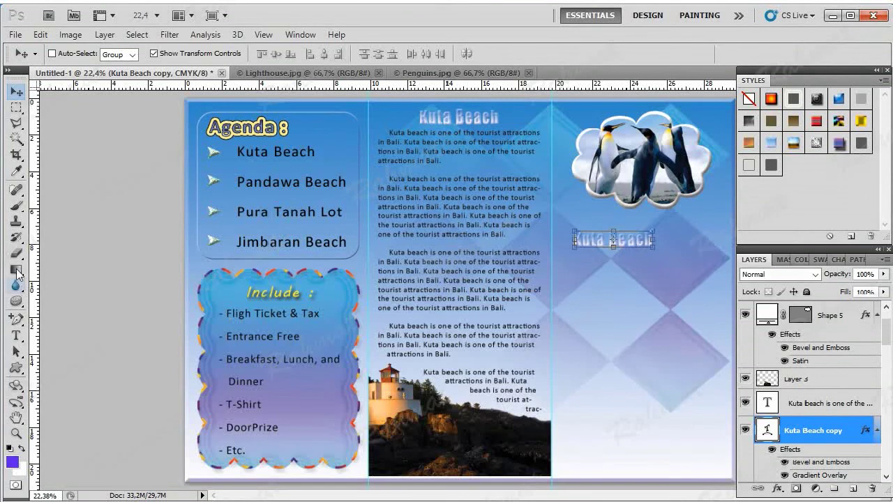
Replace 'Kuta' in the copied title with the typed text 'Kaldawa' for the new heading
click(16, 336)
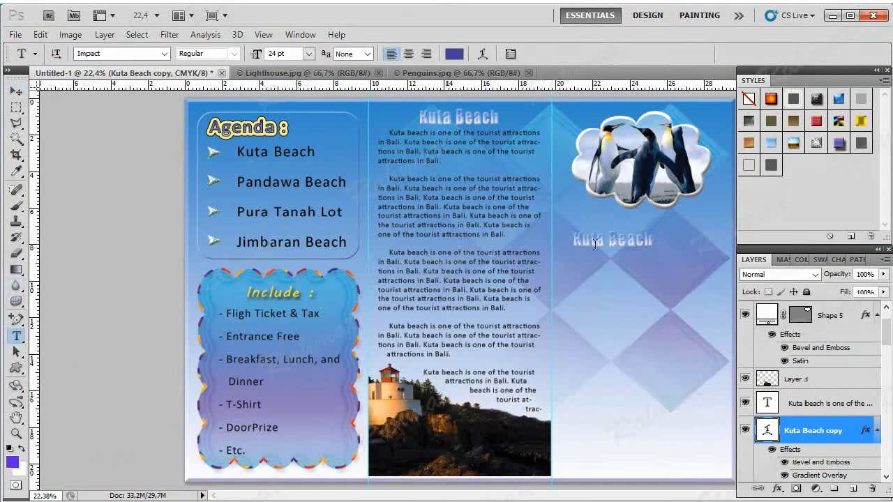
click(603, 241)
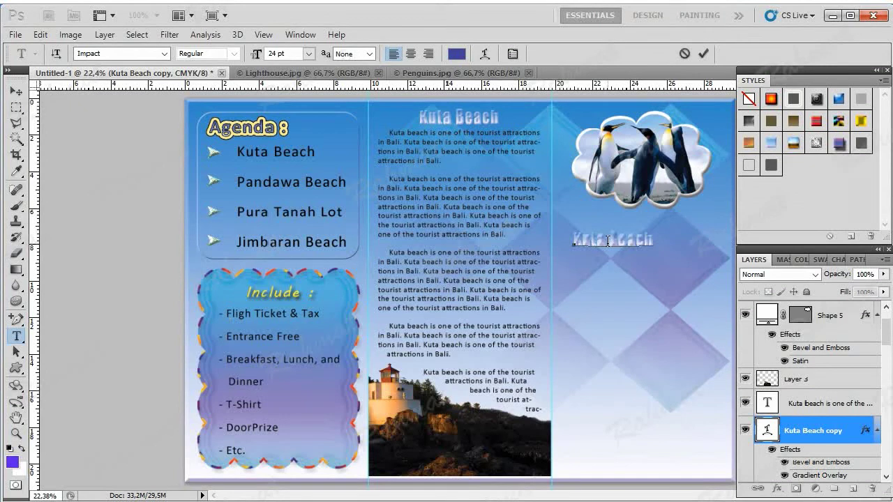
drag(607, 240, 574, 240)
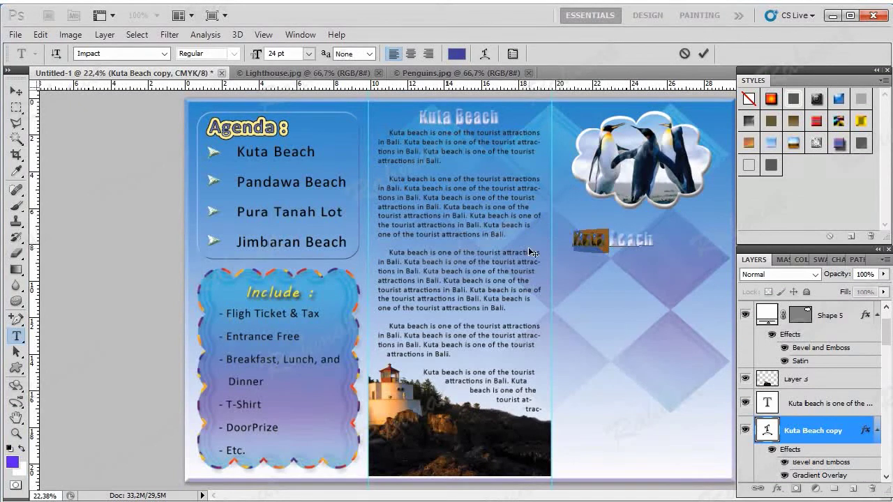
text(Kal)
text(dawa)
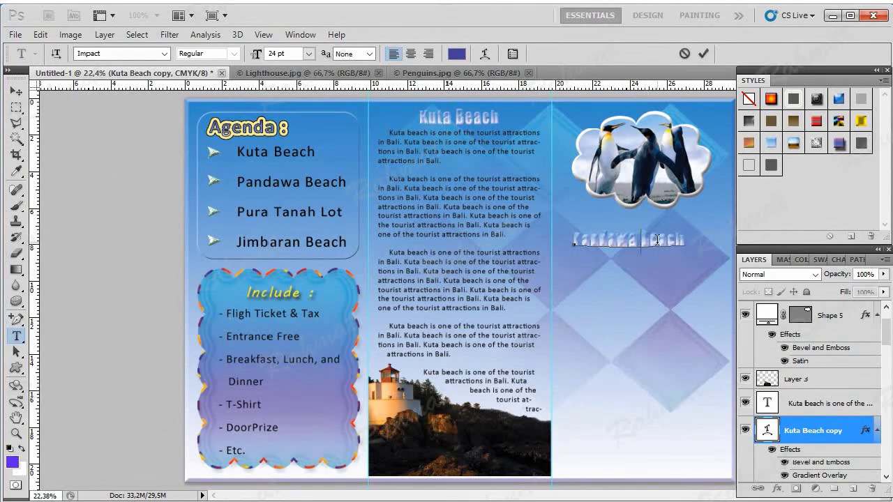
drag(657, 240, 572, 241)
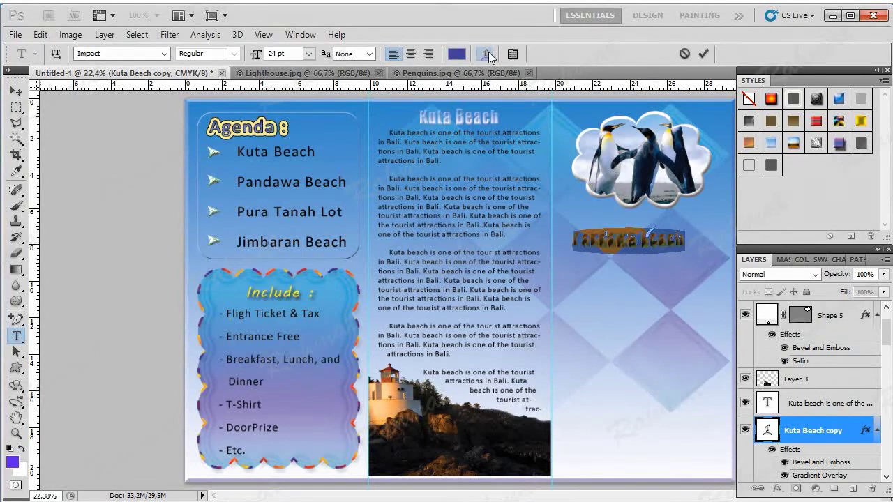
Set the heading's Warp Text style to None so it sits straight
click(486, 55)
click(698, 95)
click(701, 111)
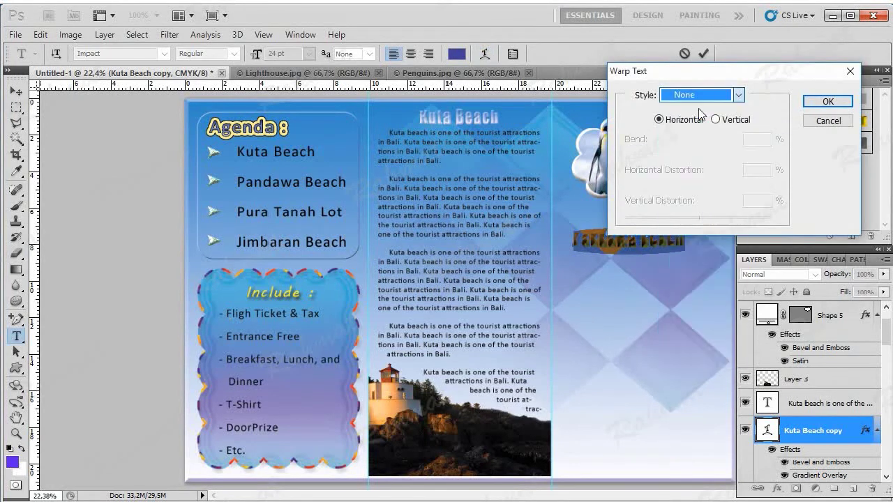
click(813, 102)
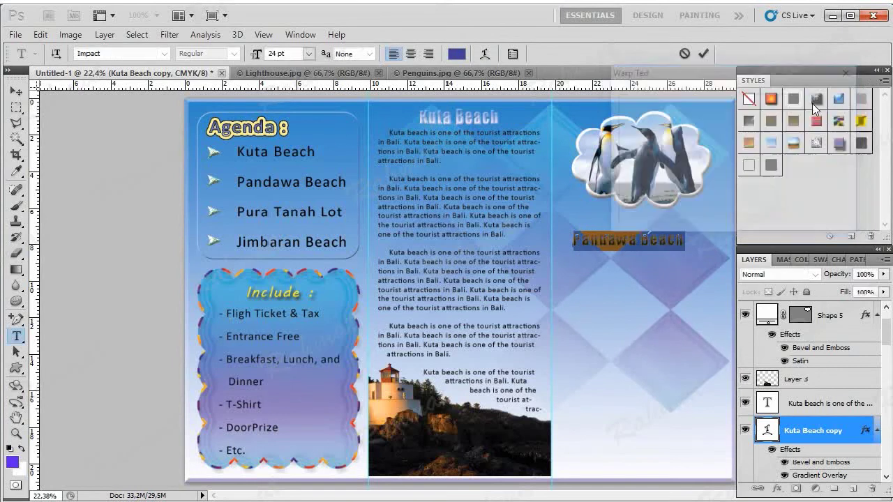
click(630, 240)
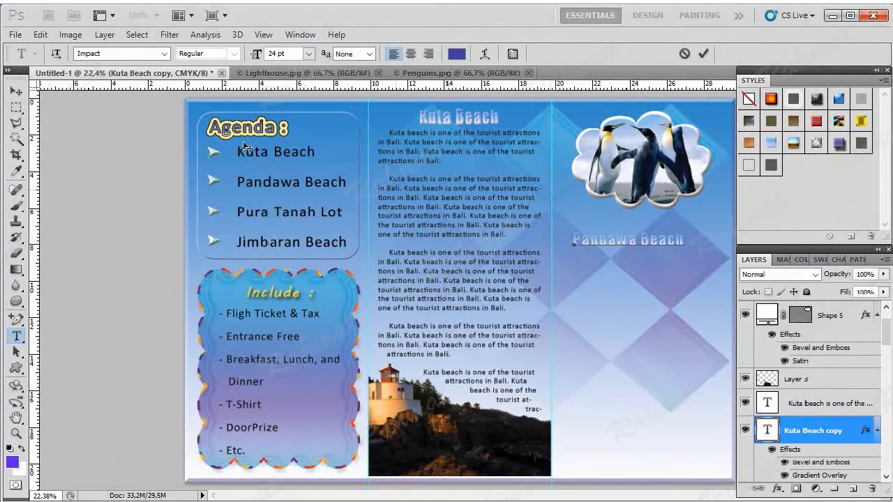
Position the Pandawa Beach heading just below the penguin picture and confirm the transform
click(15, 93)
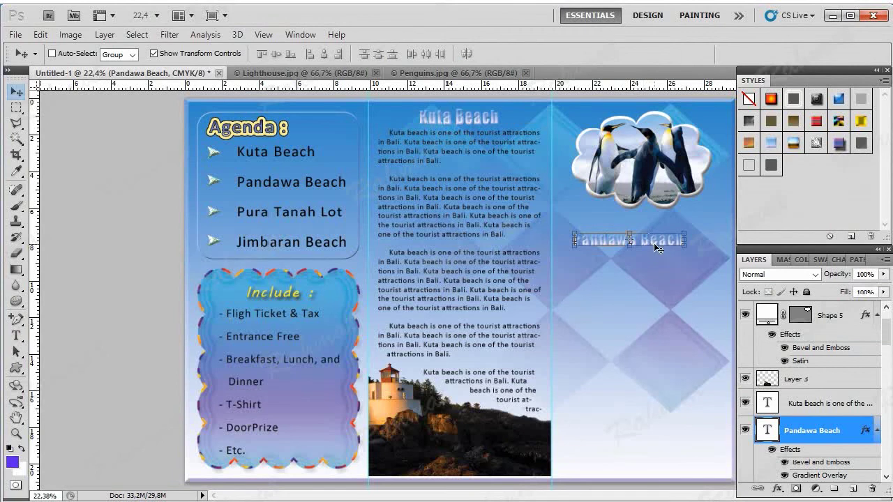
drag(658, 248, 643, 230)
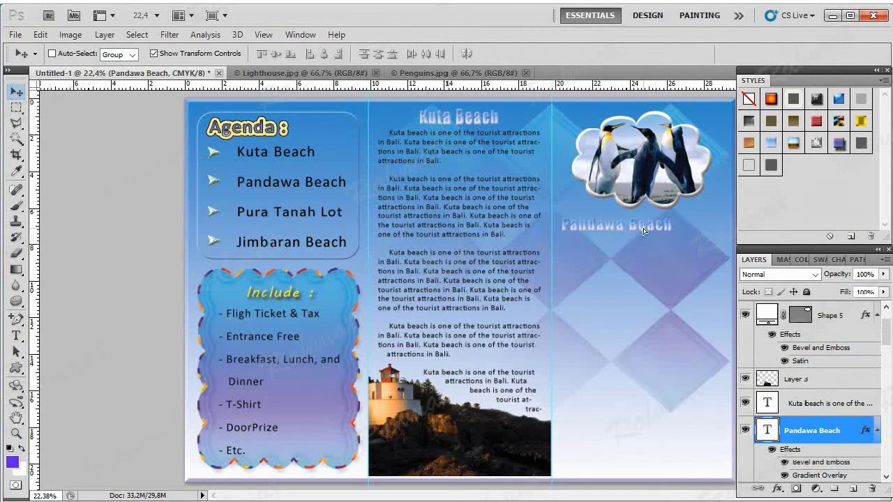
drag(643, 231, 644, 229)
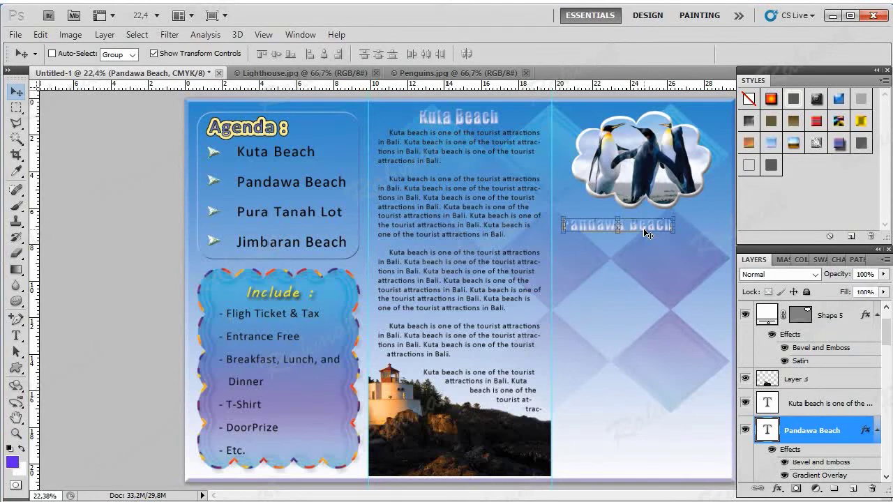
click(639, 231)
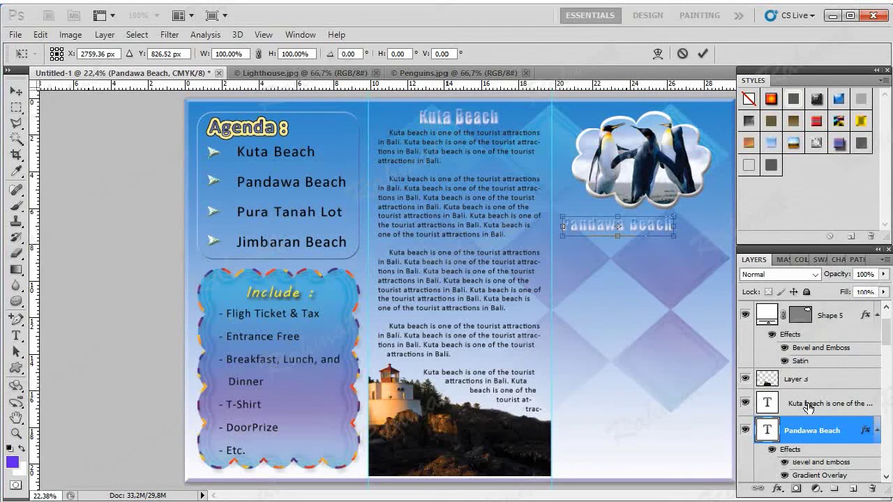
click(41, 35)
key(Escape)
key(Return)
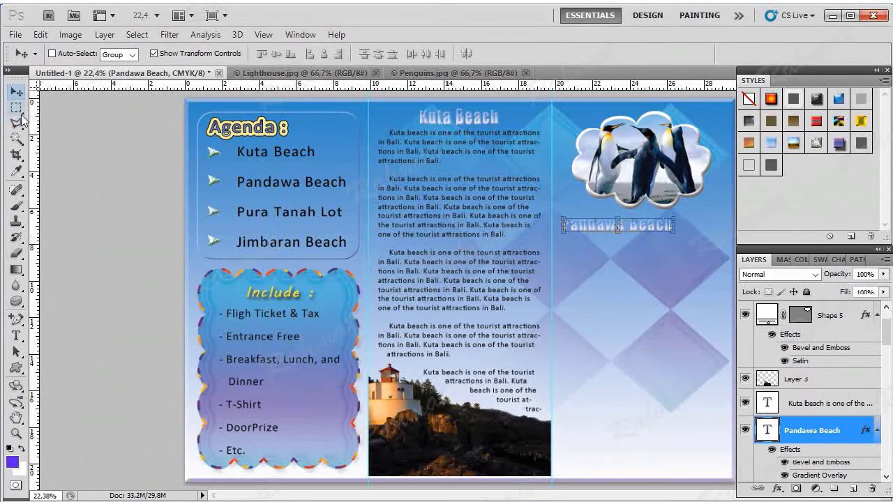
click(786, 406)
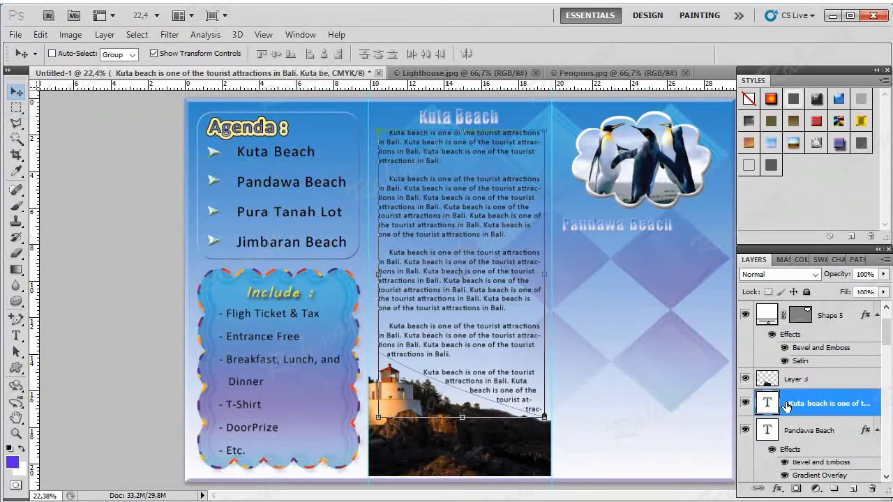
Duplicate the Kuta beach body-text layer
right_click(786, 406)
click(854, 181)
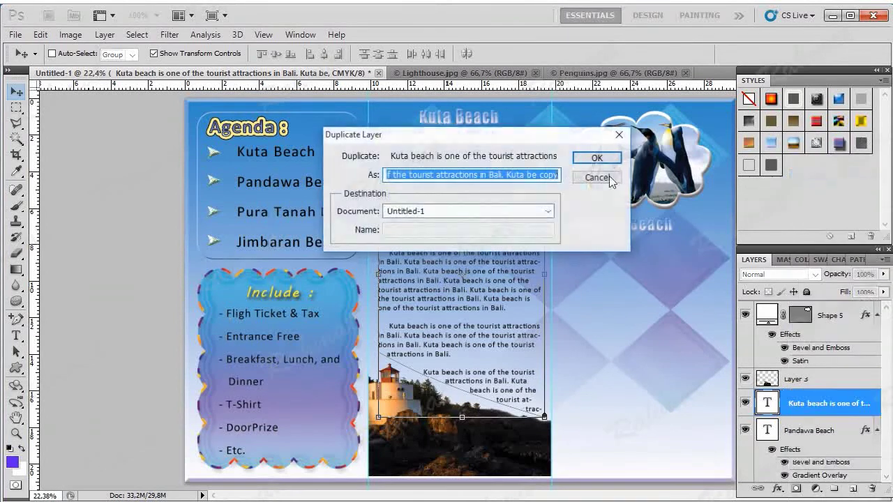
click(594, 158)
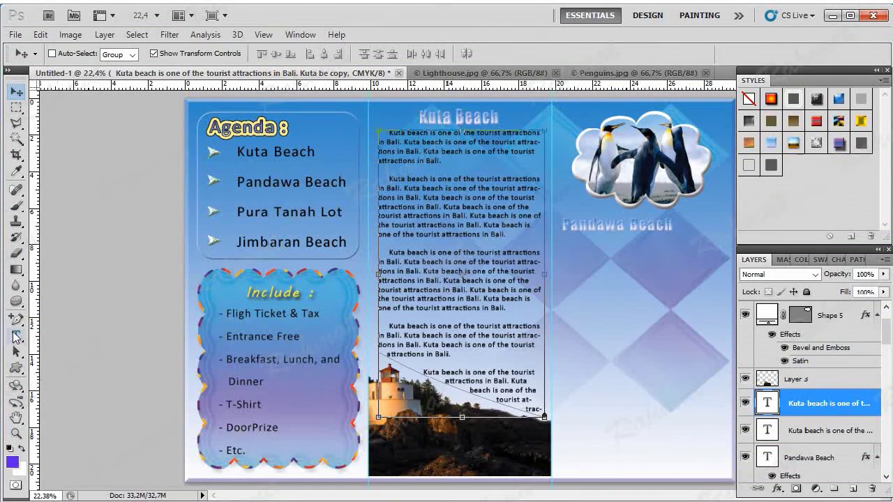
Draw a paragraph text box in the right panel and briefly show the History panel
click(16, 336)
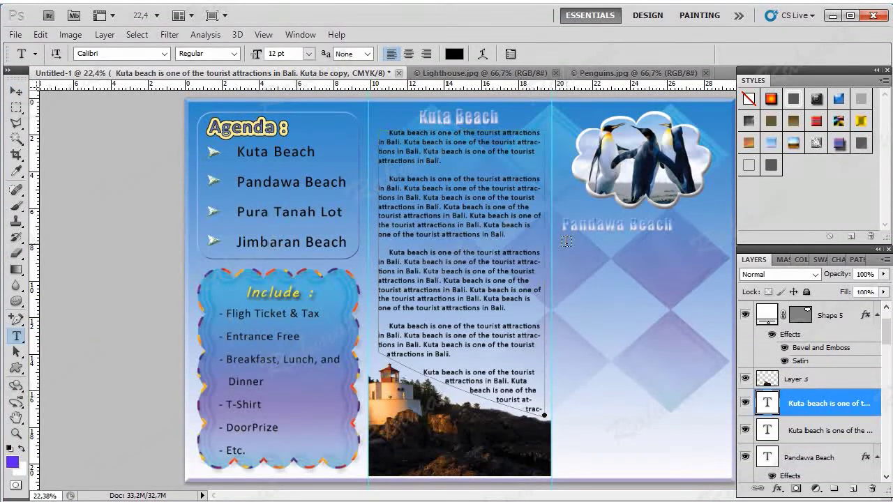
drag(564, 240, 723, 457)
drag(722, 457, 721, 454)
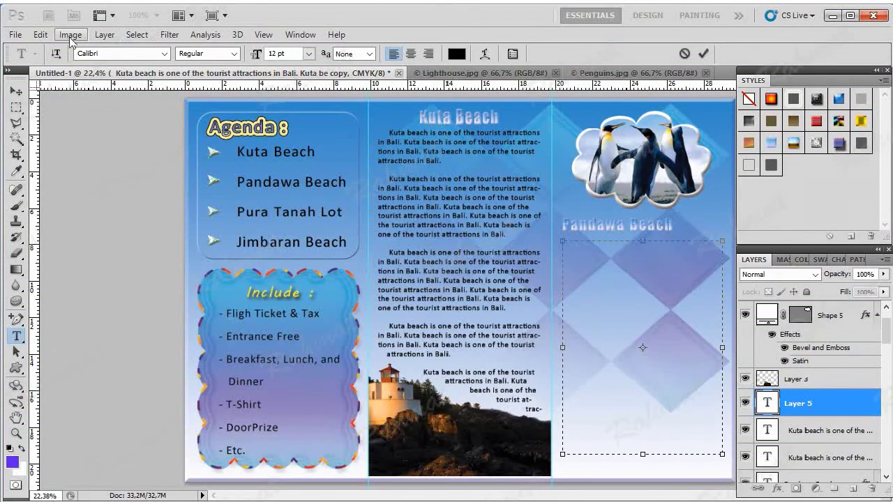
click(40, 35)
click(292, 36)
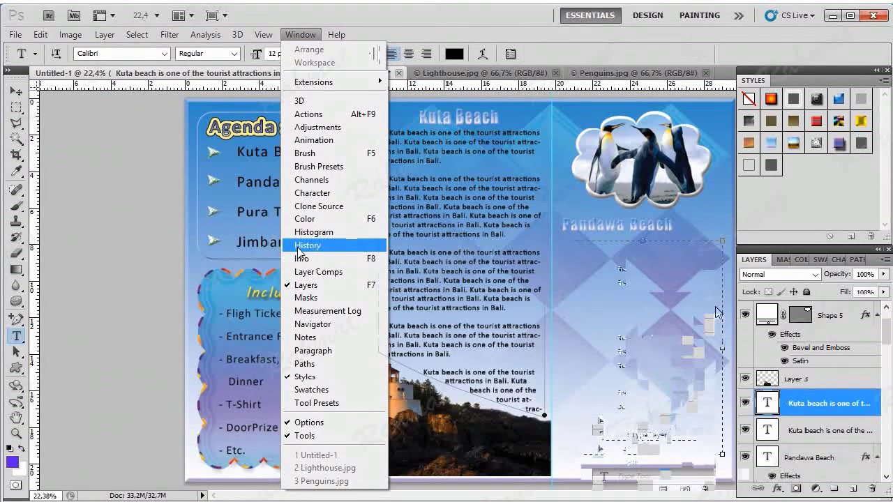
click(299, 245)
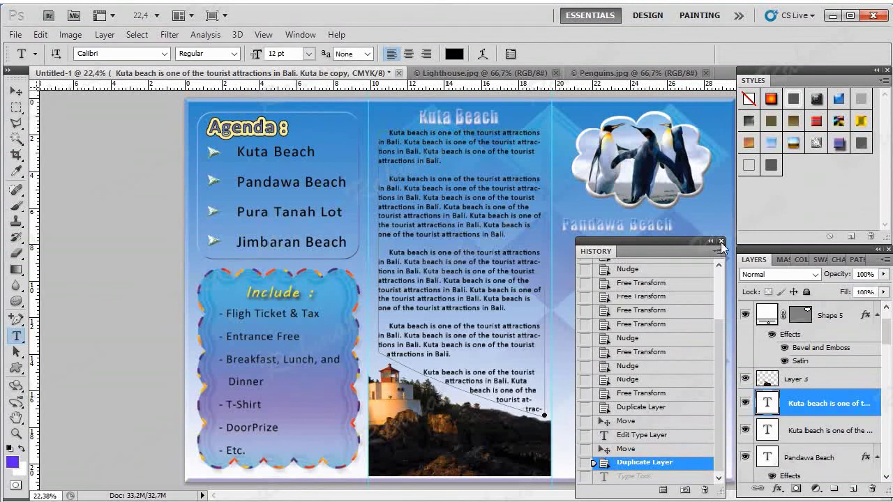
click(721, 242)
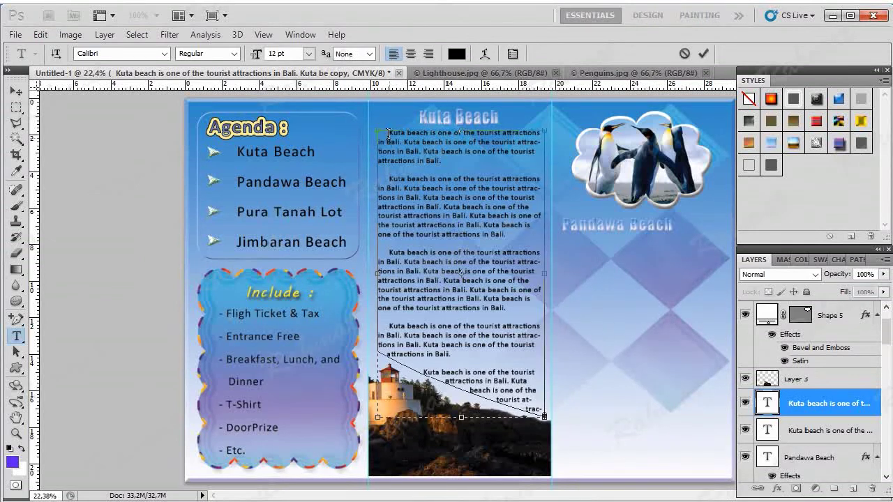
Copy the middle column's body paragraphs and draw a text box below the Pandawa Beach heading
mouse_move(389, 132)
mouse_down()
mouse_move(519, 347)
mouse_move(539, 364)
mouse_up()
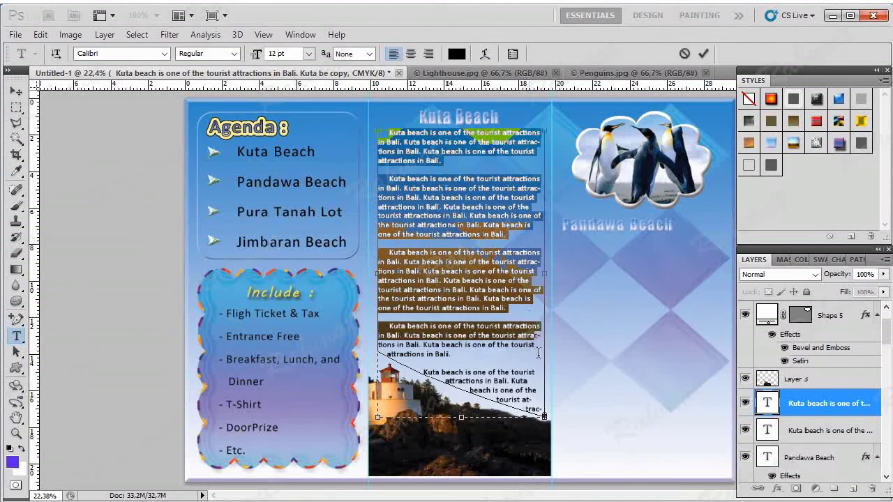
right_click(487, 276)
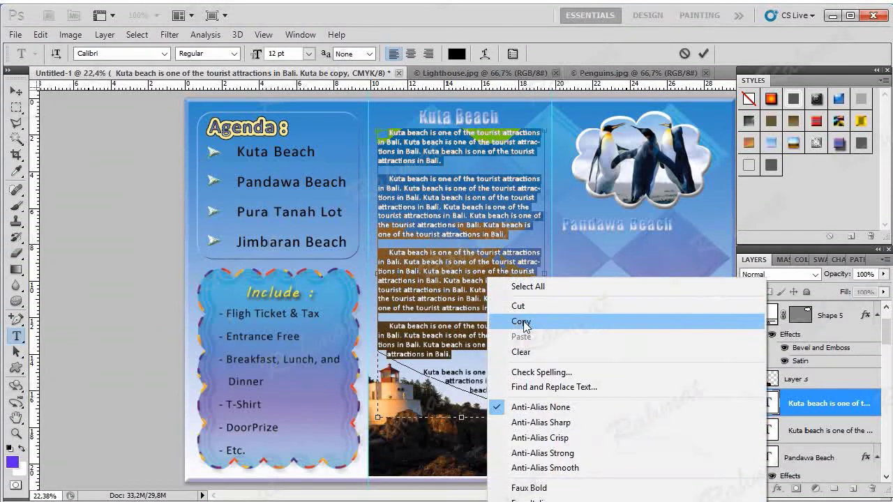
click(521, 323)
click(17, 271)
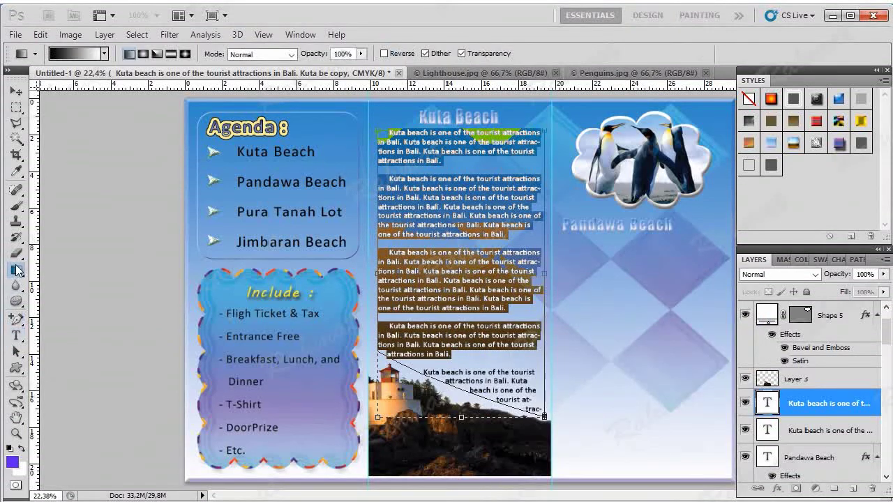
click(16, 335)
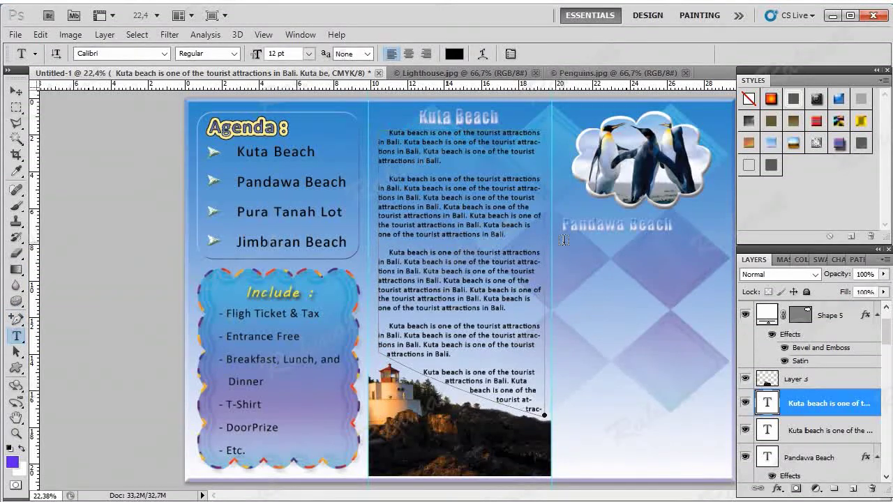
drag(563, 240, 723, 455)
Paste the paragraphs, change the first two 'Kuta' words to 'Pandawa', then commit and nudge up-left
drag(722, 455, 722, 461)
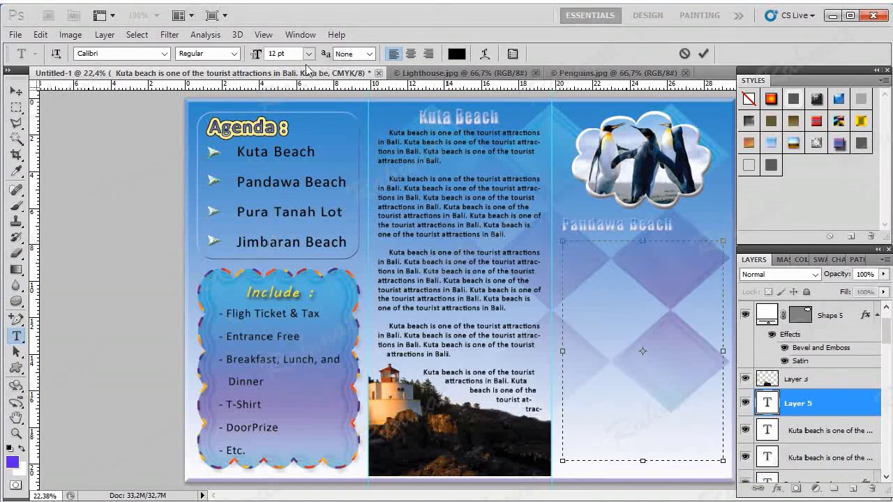
key(ctrl+v)
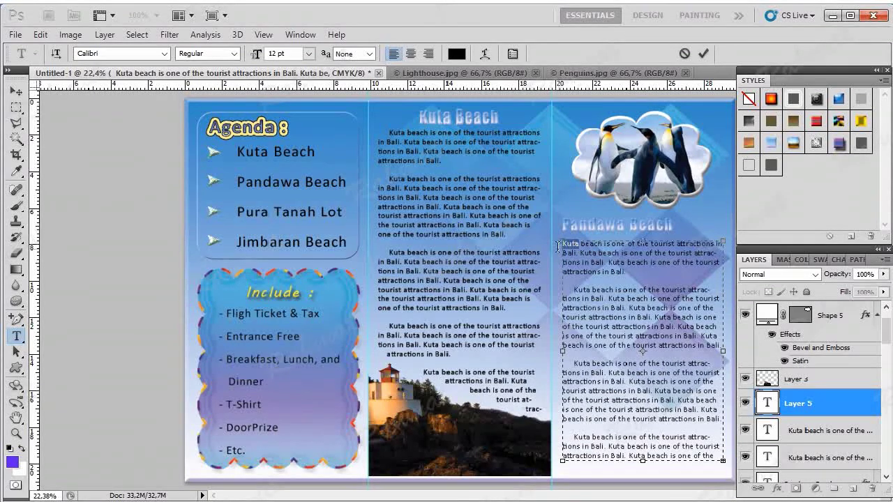
text(Pandawa)
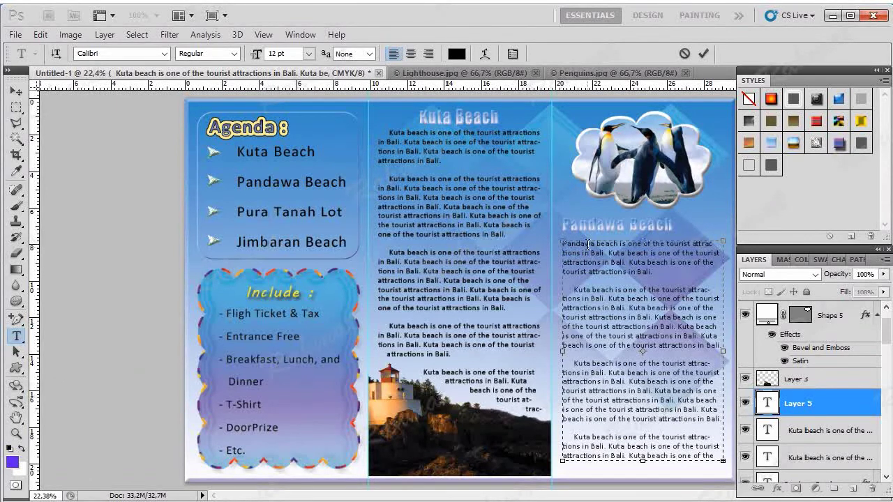
key(Tab)
drag(590, 293, 574, 287)
text(Pandawa)
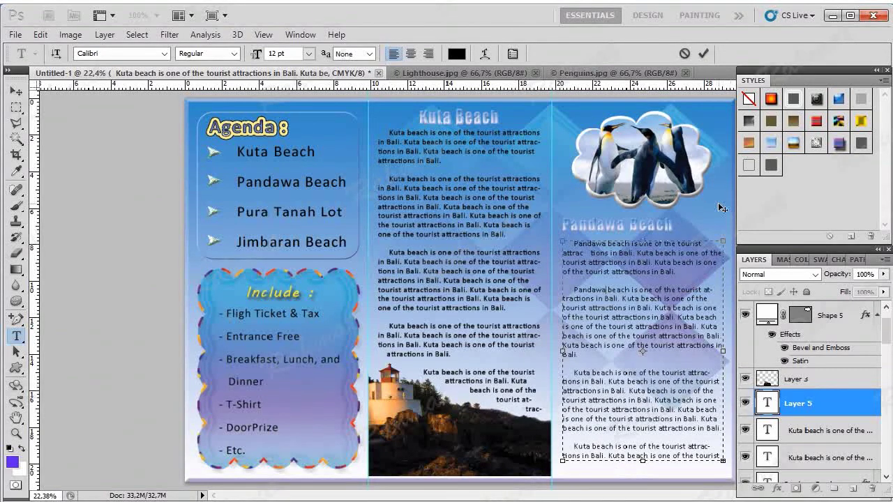
click(16, 91)
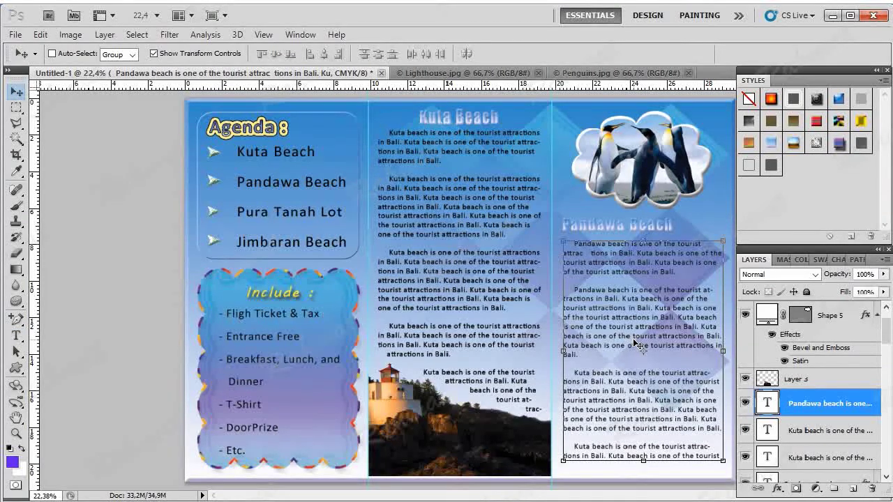
key(Left)
key(Left)
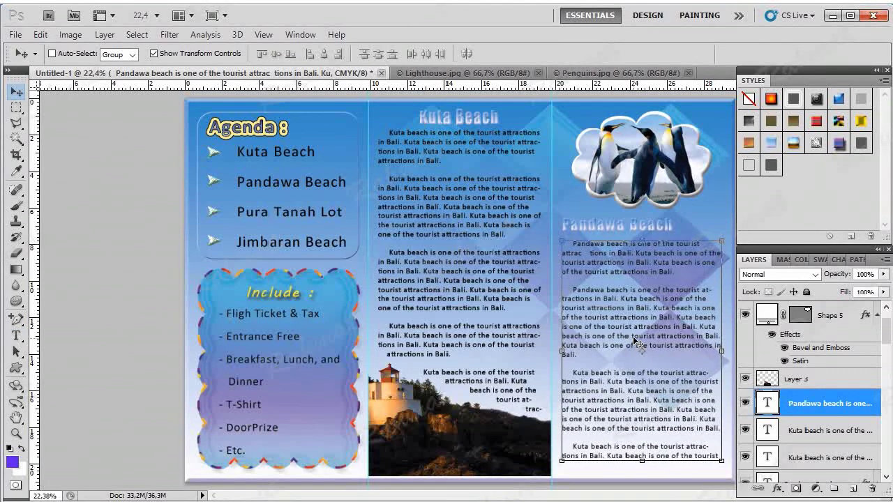
key(Up)
key(Up)
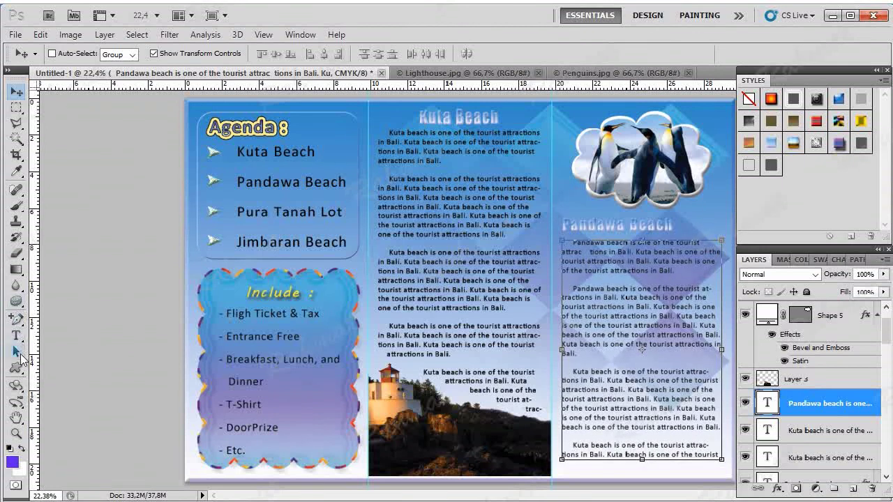
Draw a wavy-line custom shape across the bottom of the right panel
click(16, 368)
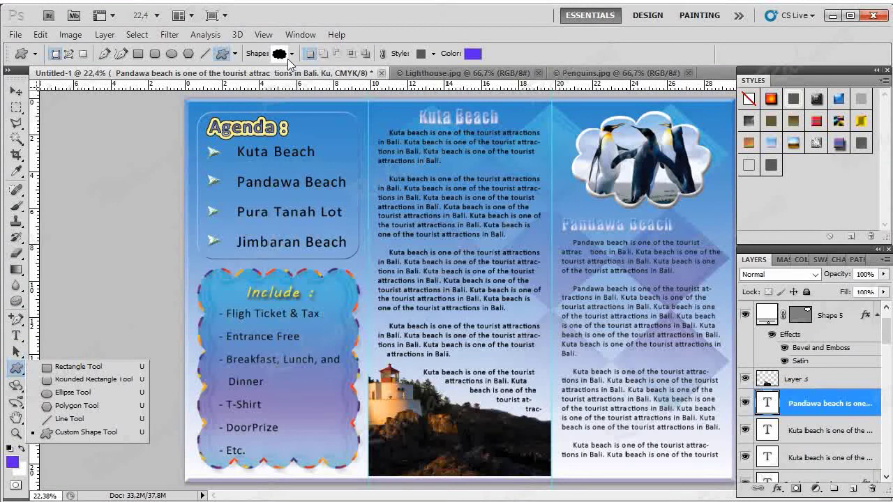
click(291, 54)
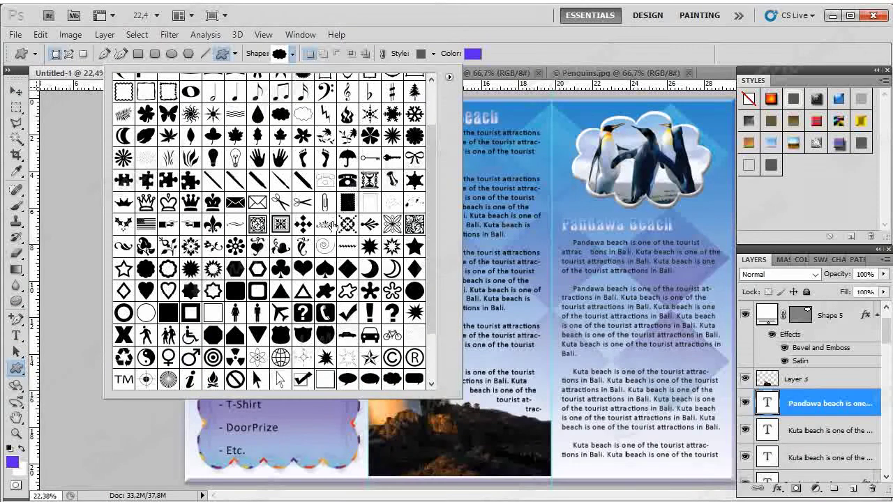
click(347, 246)
drag(578, 464, 666, 472)
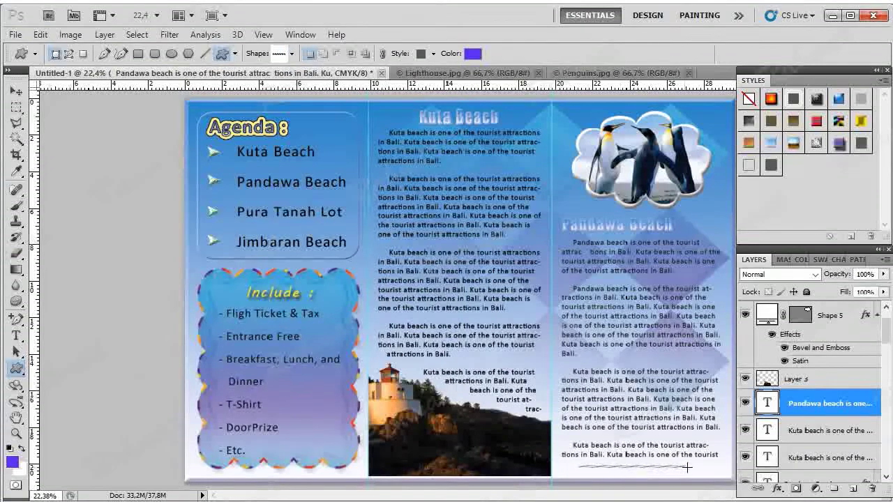
drag(666, 472, 706, 472)
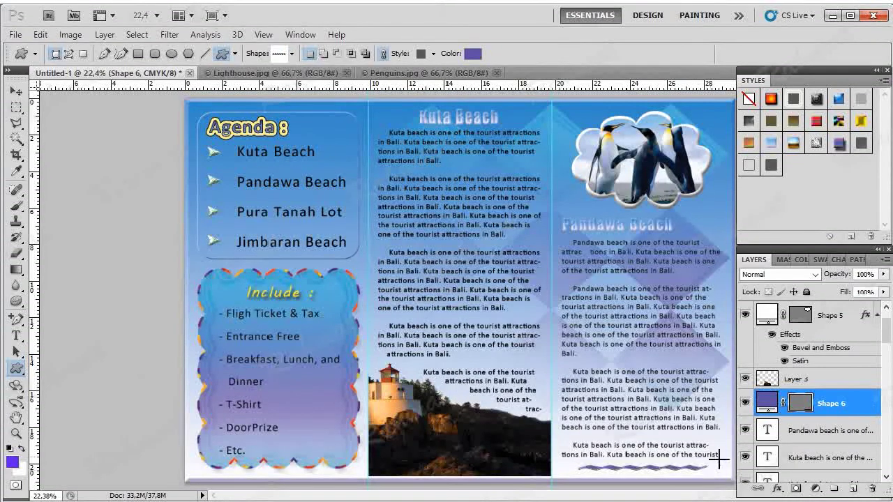
Load the Text Effects styles and apply a Bevel and Emboss gradient style to the divider
click(883, 86)
click(861, 367)
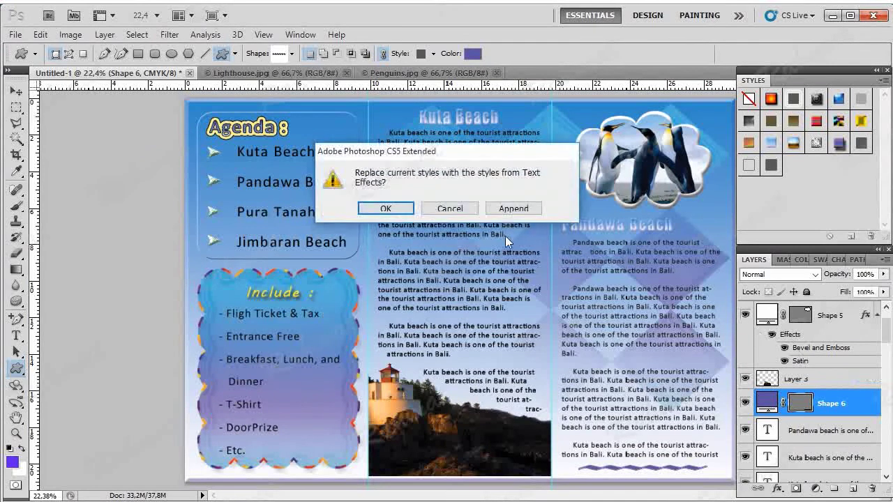
click(387, 209)
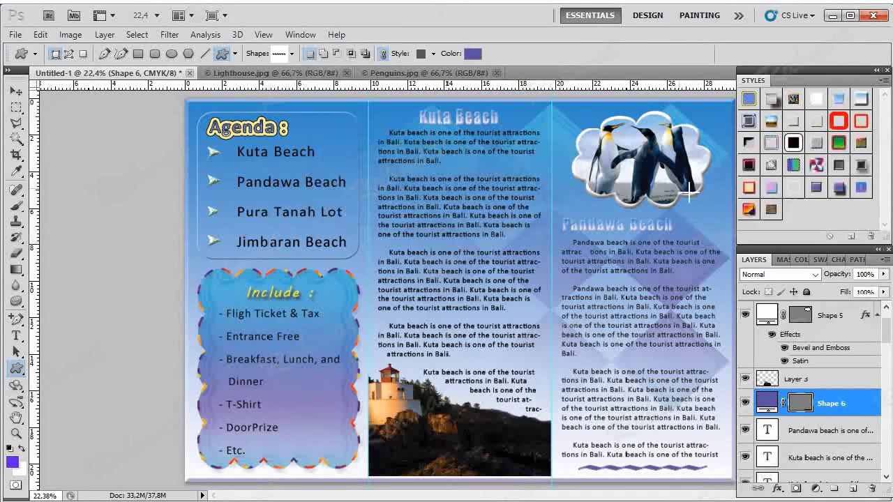
click(815, 188)
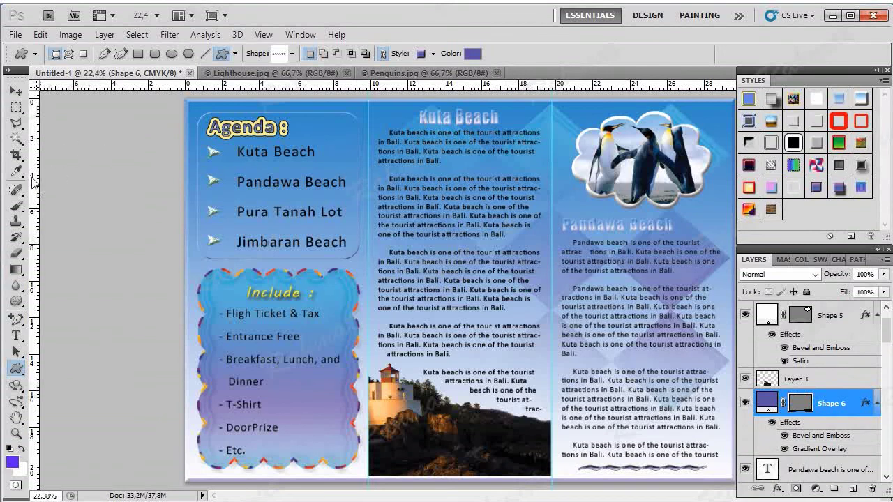
click(264, 35)
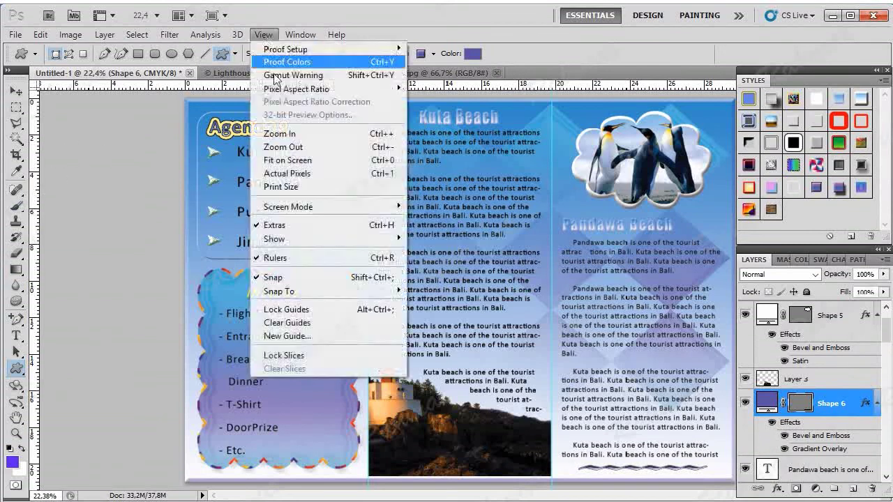
Zoom out and draw a frame custom shape around the entire brochure
click(286, 146)
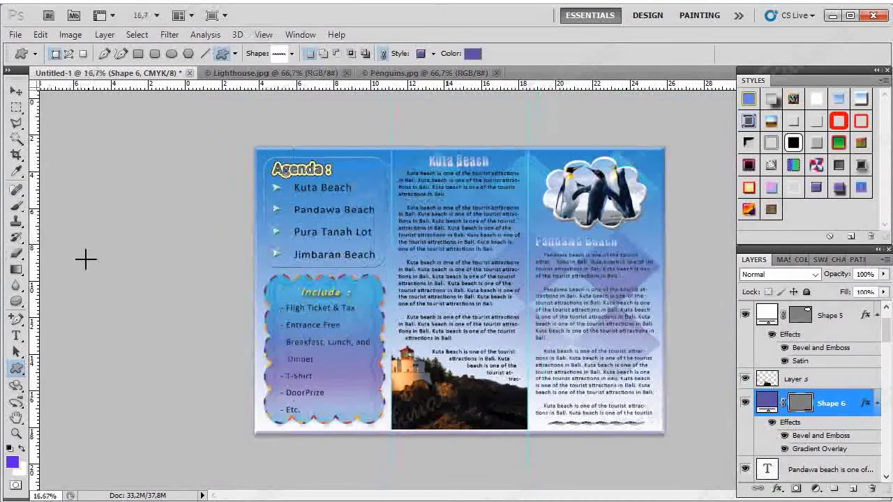
right_click(18, 369)
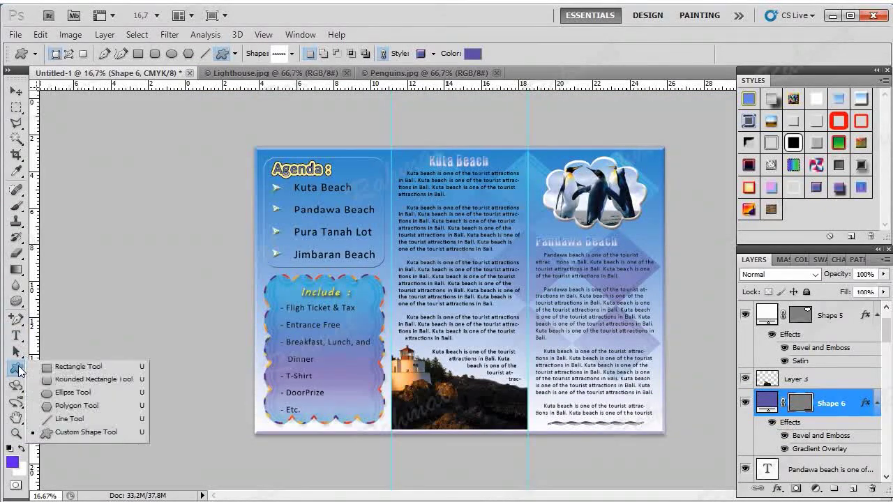
click(80, 432)
click(291, 54)
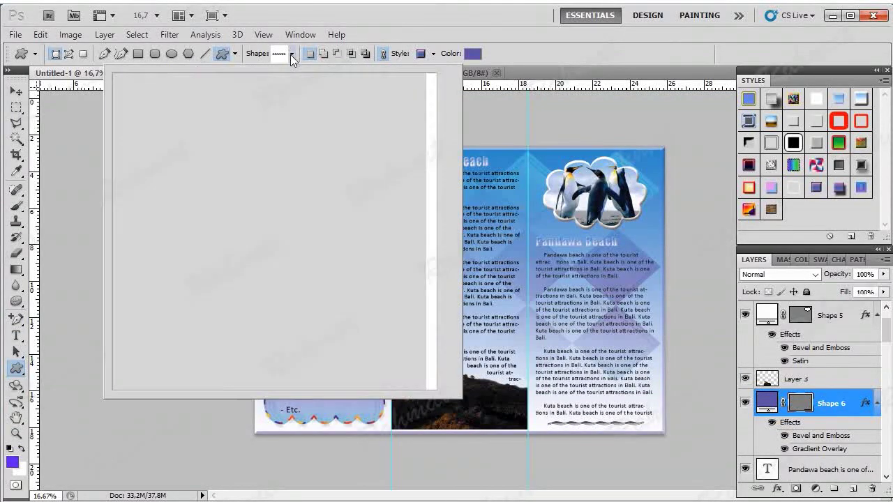
double_click(213, 313)
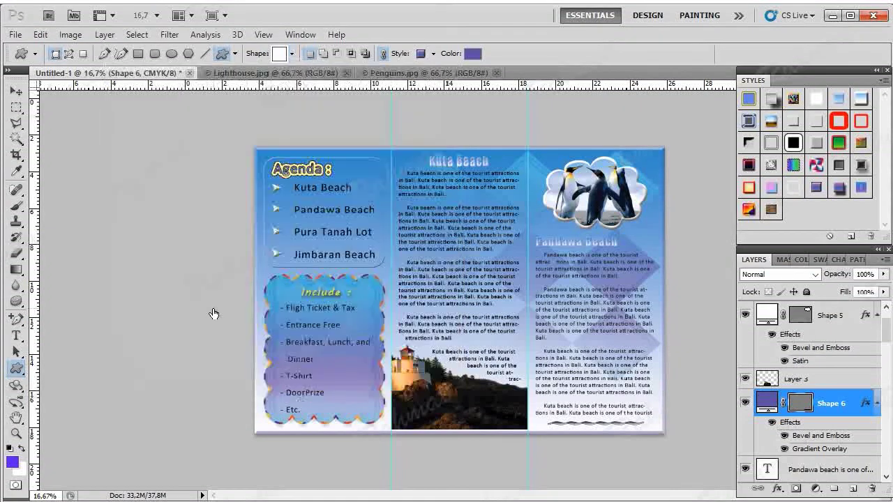
drag(233, 140, 672, 443)
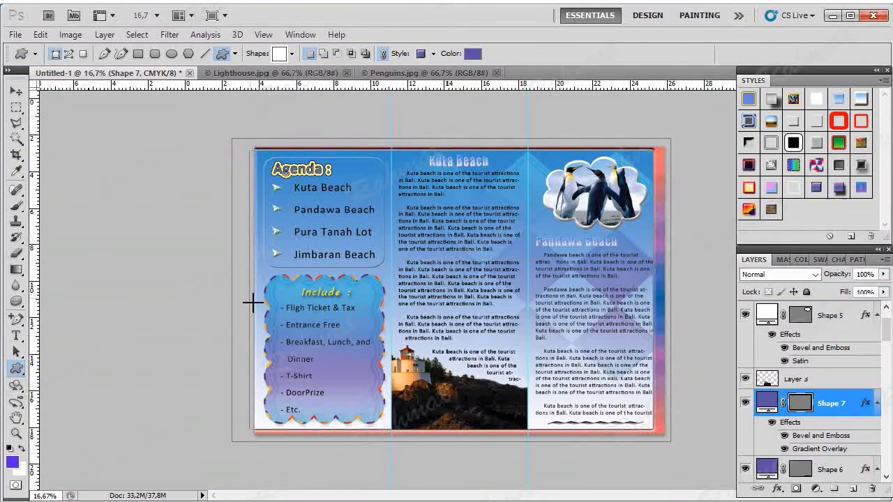
Free-transform the frame to narrow its left side slightly and apply it
click(16, 91)
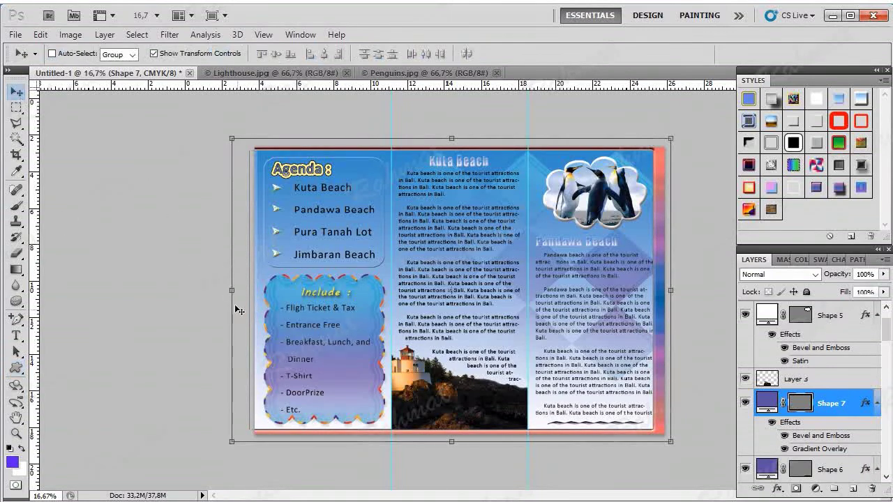
click(239, 292)
drag(239, 291, 244, 292)
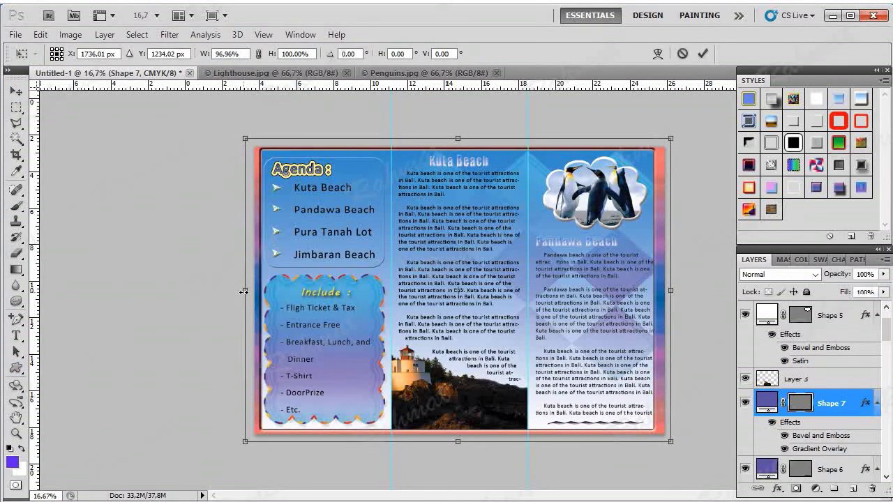
click(16, 90)
click(392, 209)
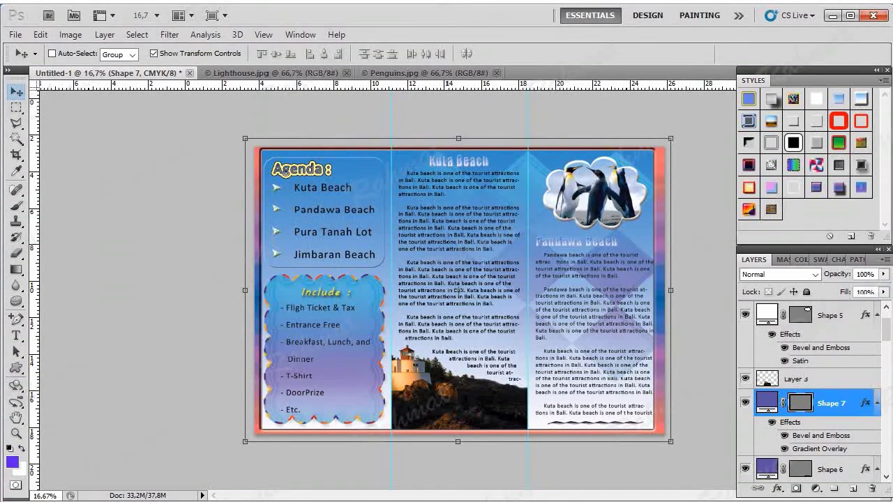
Reset the Styles library to defaults and clear the frame's style, leaving flat purple
click(886, 80)
click(868, 202)
click(376, 209)
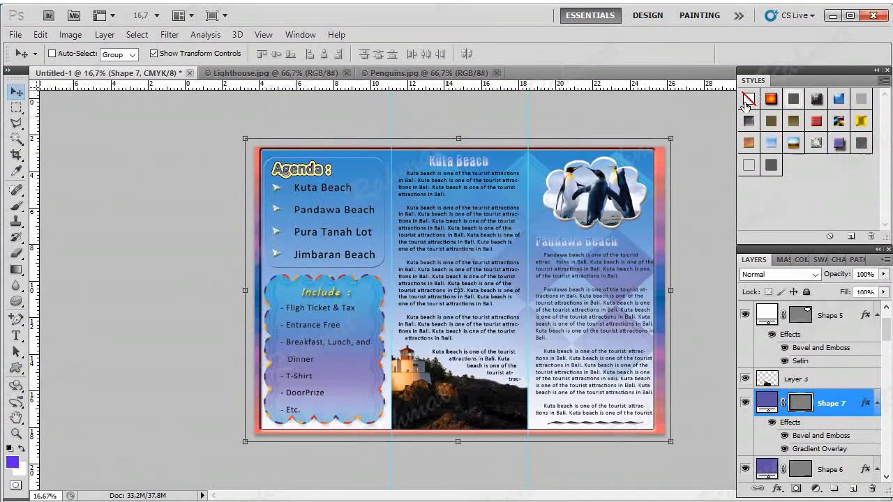
click(749, 100)
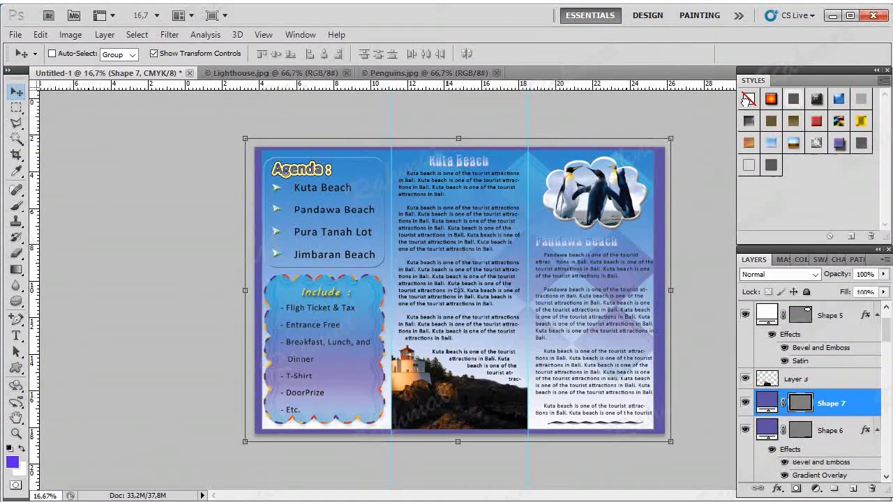
Recolour the frame's fill from purple to mauve-pink
click(766, 320)
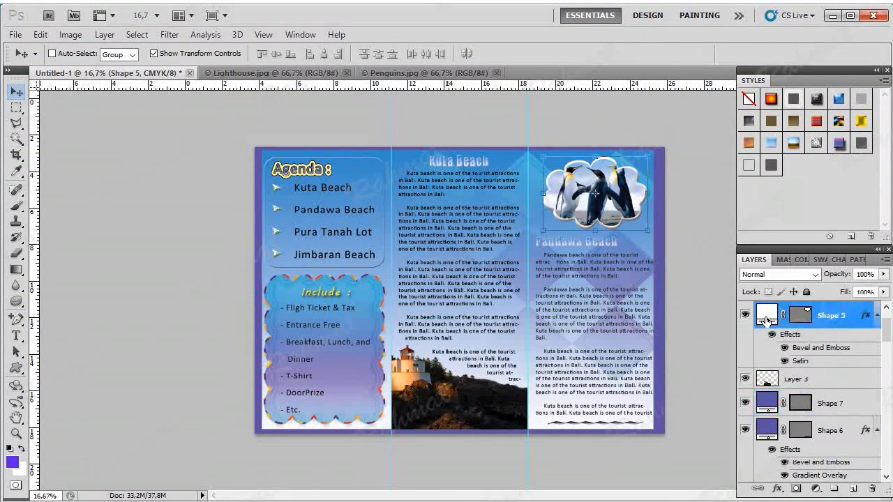
click(841, 406)
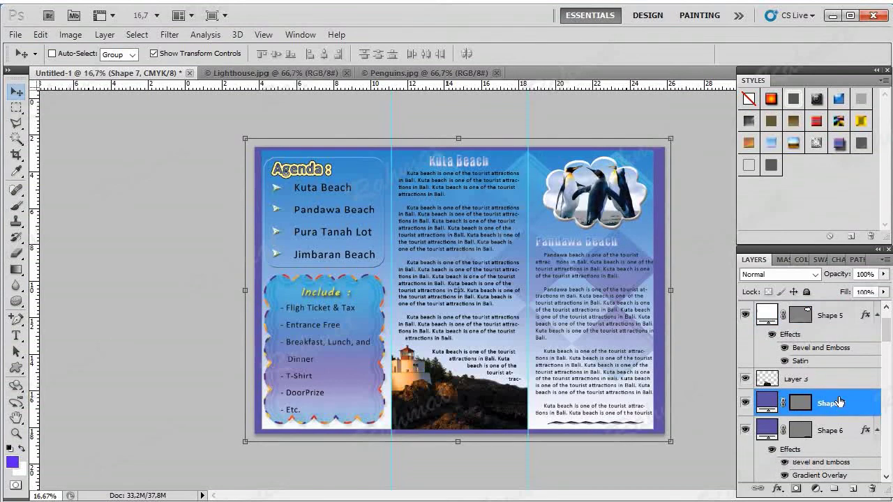
double_click(768, 403)
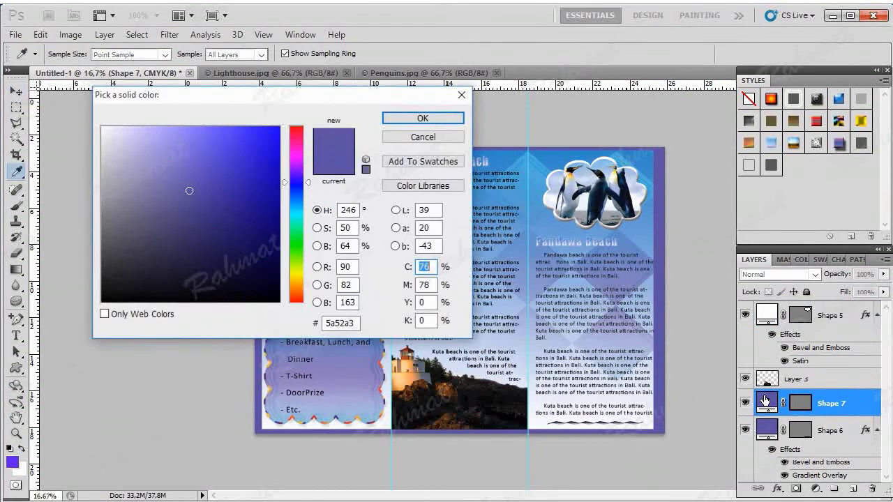
click(293, 138)
click(423, 119)
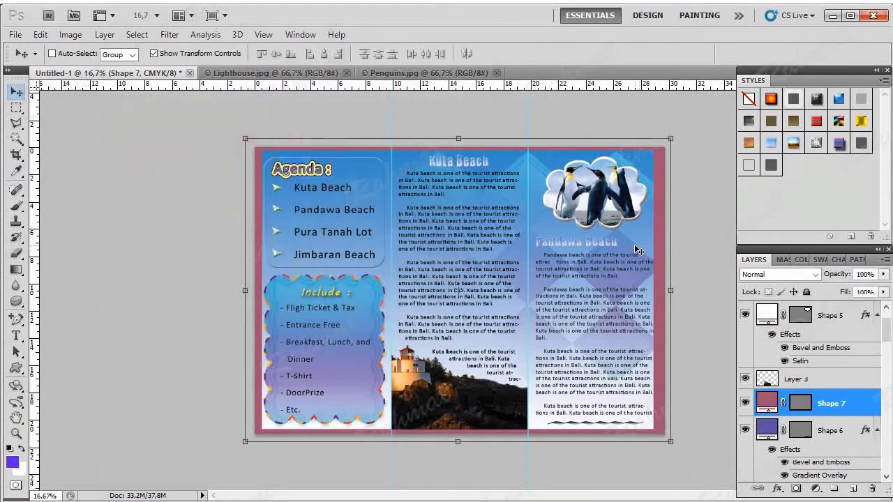
Replace the current styles with the Text Effects style set
click(883, 82)
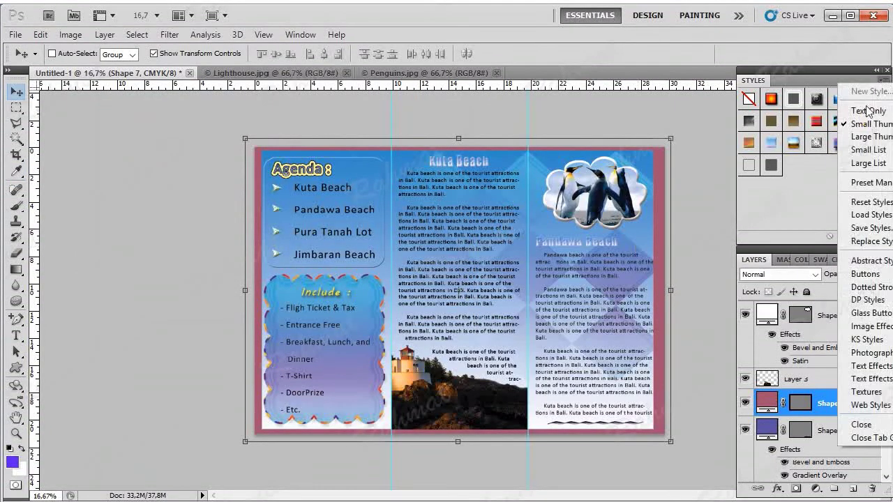
click(865, 379)
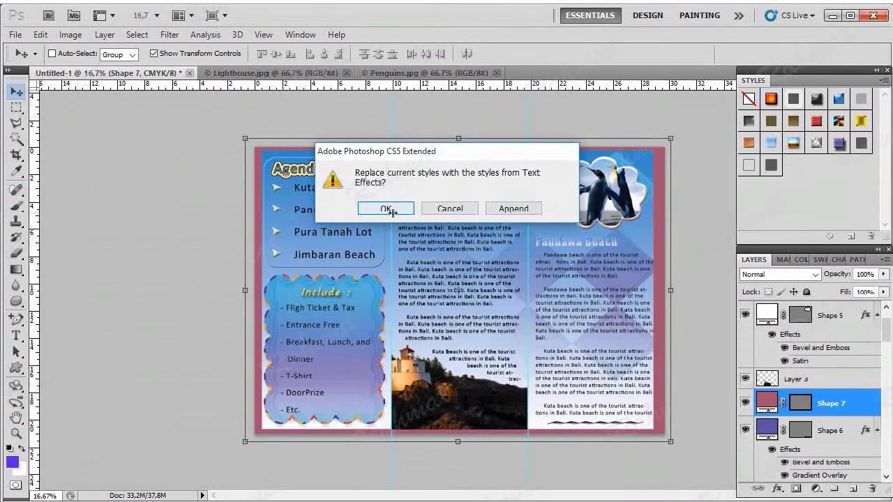
click(382, 208)
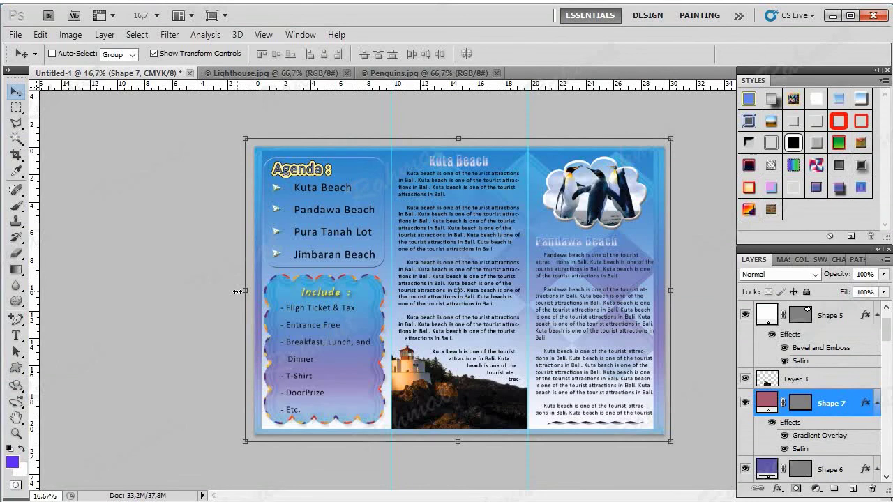
Stretch the frame's left, right and bottom edges to match the page edges
drag(244, 290, 240, 290)
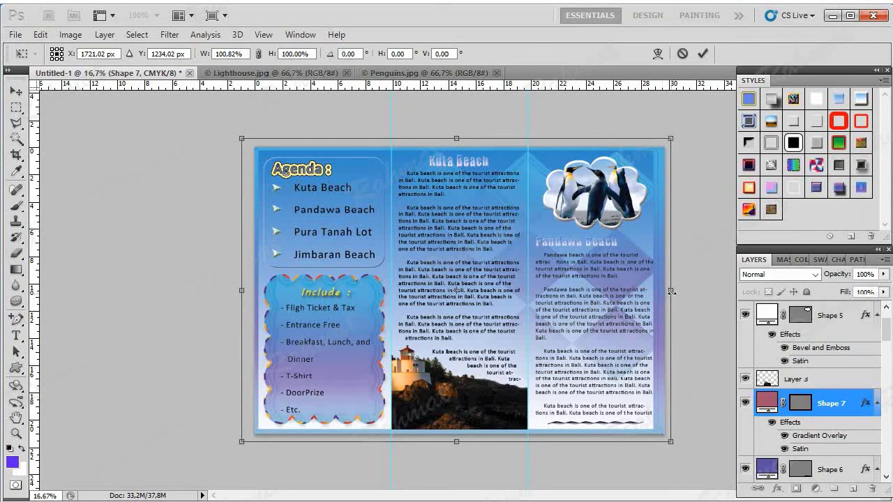
drag(670, 292, 678, 288)
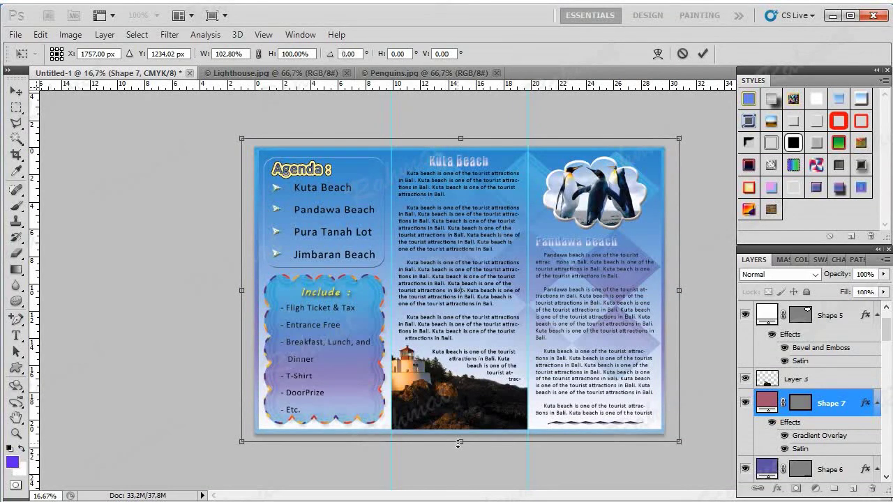
drag(459, 443, 460, 445)
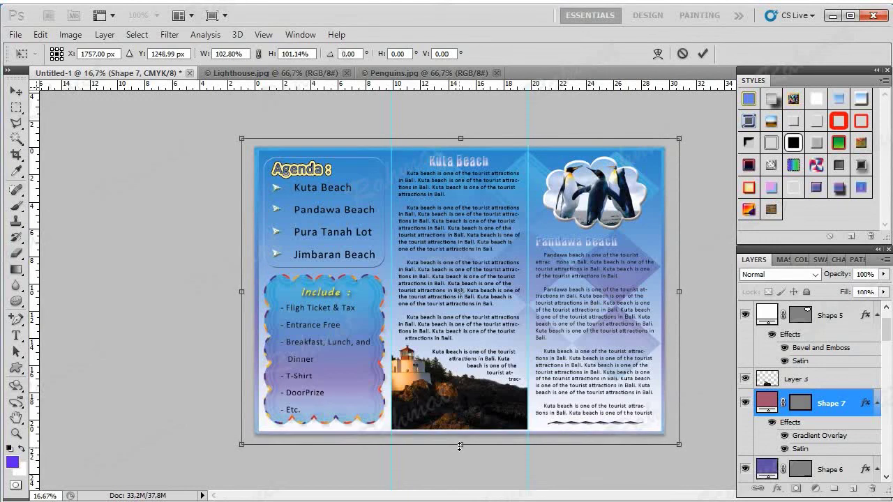
drag(459, 445, 459, 443)
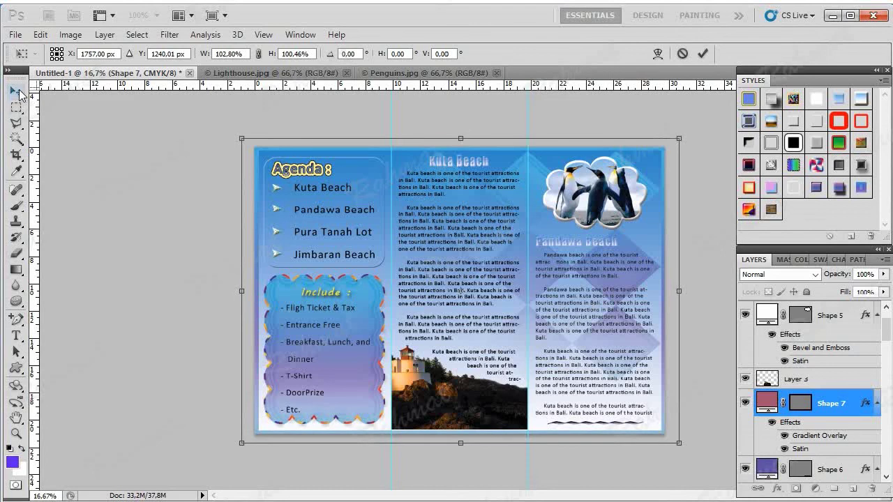
click(16, 91)
click(391, 208)
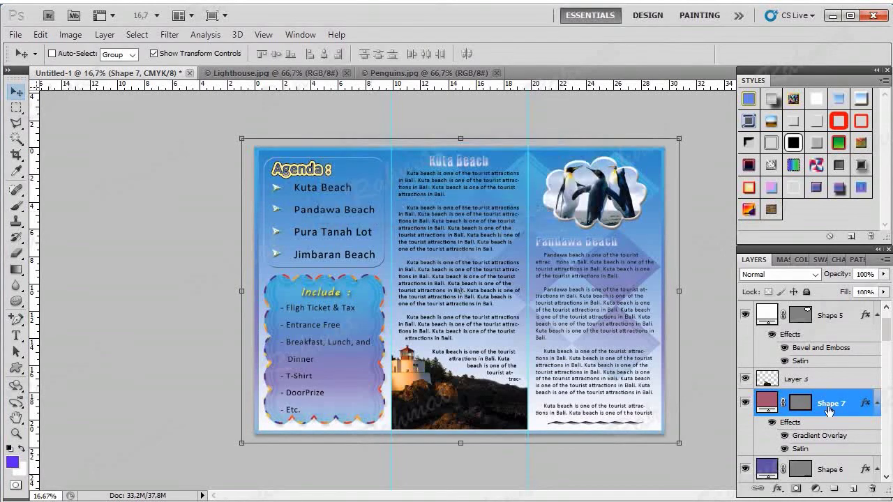
click(826, 466)
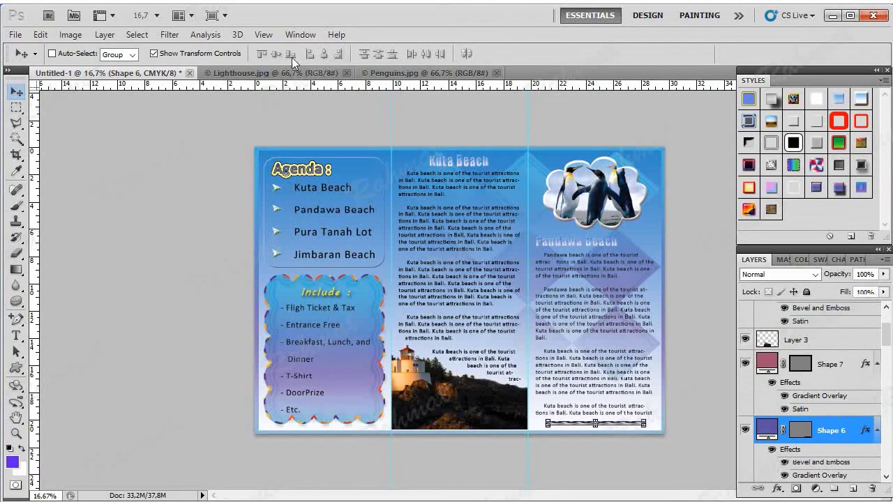
Fit the whole brochure on screen with View > Fit on Screen, then scroll through the Layers panel
click(263, 34)
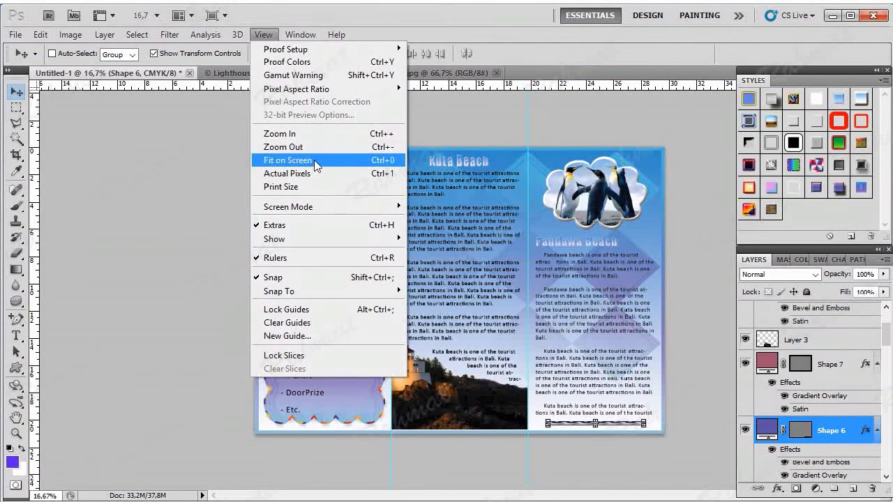
click(316, 164)
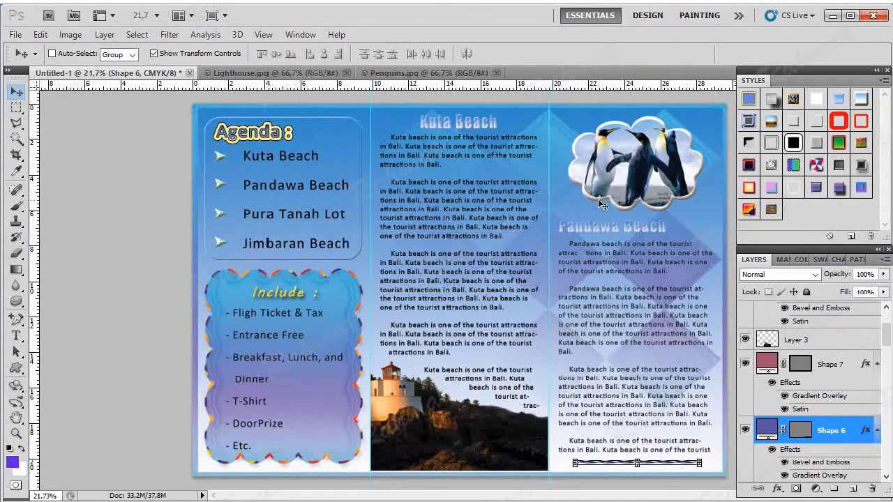
scroll(797, 417, down, 2)
scroll(797, 417, down, 2)
scroll(797, 422, down, 2)
scroll(799, 427, down, 2)
scroll(799, 432, down, 2)
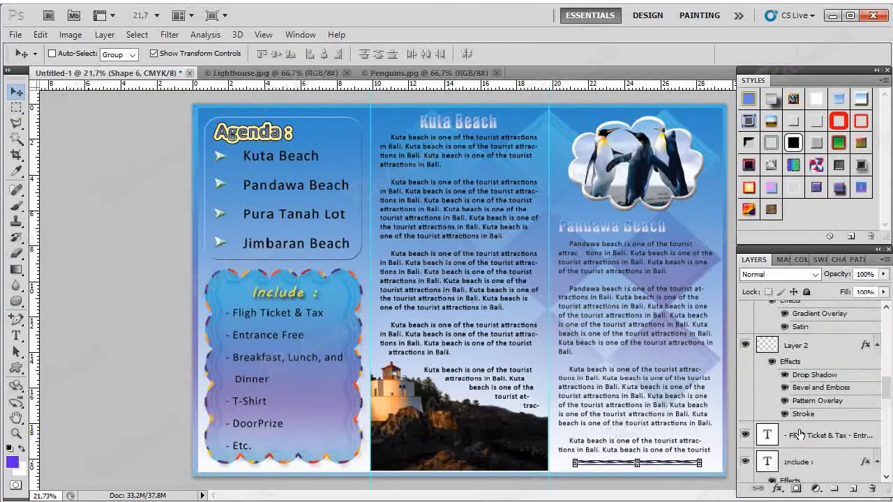
scroll(799, 434, down, 3)
scroll(802, 418, down, 1)
scroll(801, 418, down, 1)
scroll(802, 418, down, 2)
scroll(802, 419, down, 1)
scroll(802, 417, down, 1)
scroll(802, 418, down, 1)
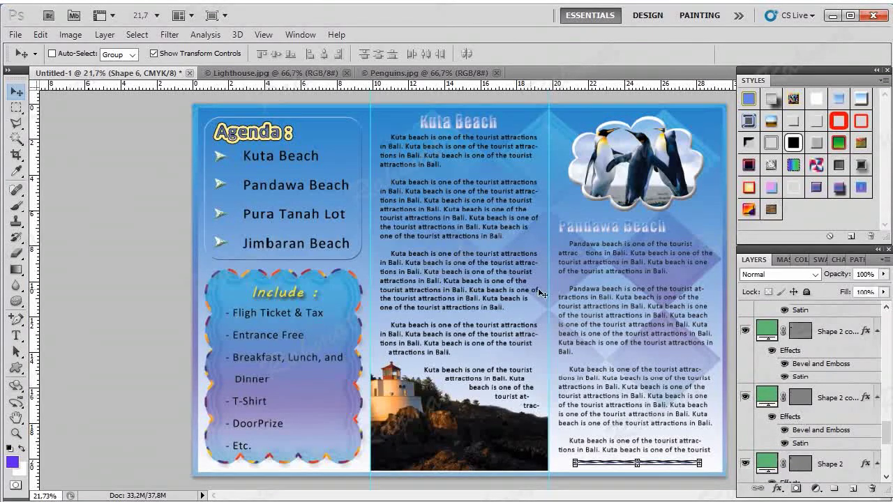
scroll(767, 356, up, 1)
scroll(768, 355, up, 2)
scroll(764, 350, up, 3)
scroll(764, 350, up, 2)
scroll(764, 350, up, 2)
scroll(764, 351, up, 2)
Move the Pandawa Beach body text layer above the frame and penguin picture layers
click(16, 336)
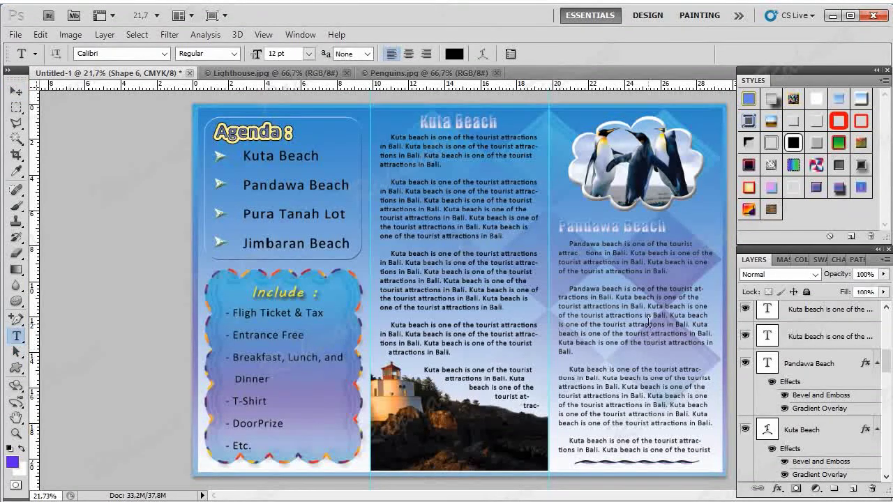
click(648, 345)
scroll(878, 362, up, 3)
scroll(858, 390, up, 2)
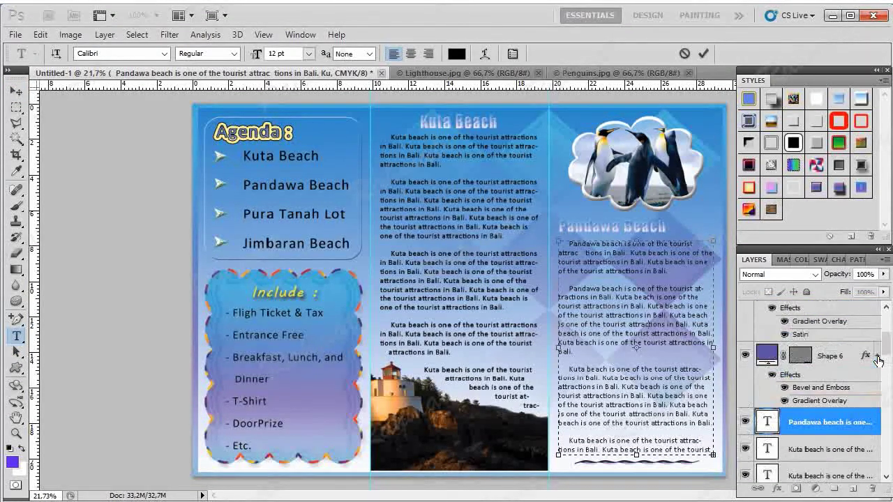
scroll(837, 453, up, 1)
drag(837, 453, 837, 307)
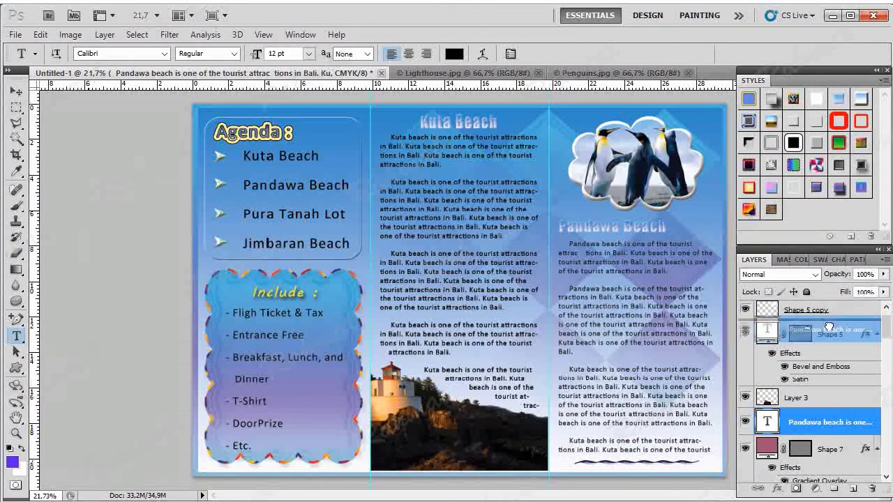
mouse_move(846, 358)
mouse_down()
mouse_move(832, 345)
mouse_move(828, 314)
mouse_up()
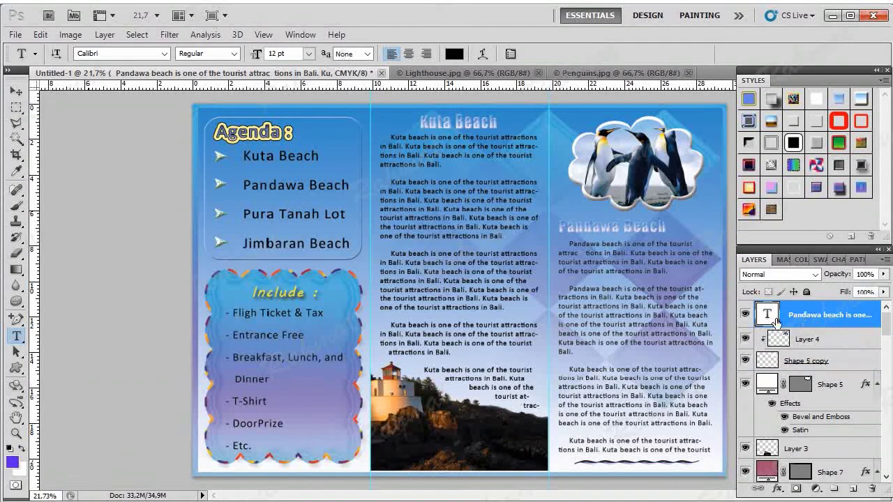
Select all the Pandawa column text and adjust its colour, keeping it black
click(597, 261)
drag(568, 244, 753, 469)
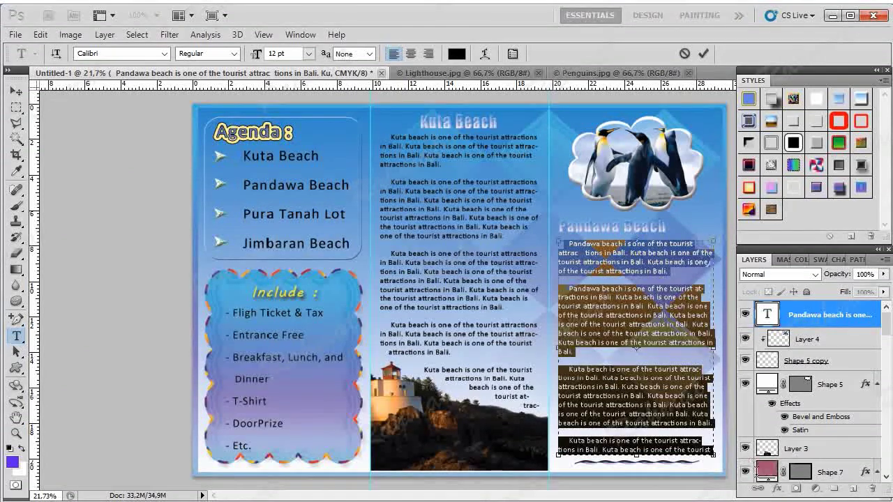
click(458, 56)
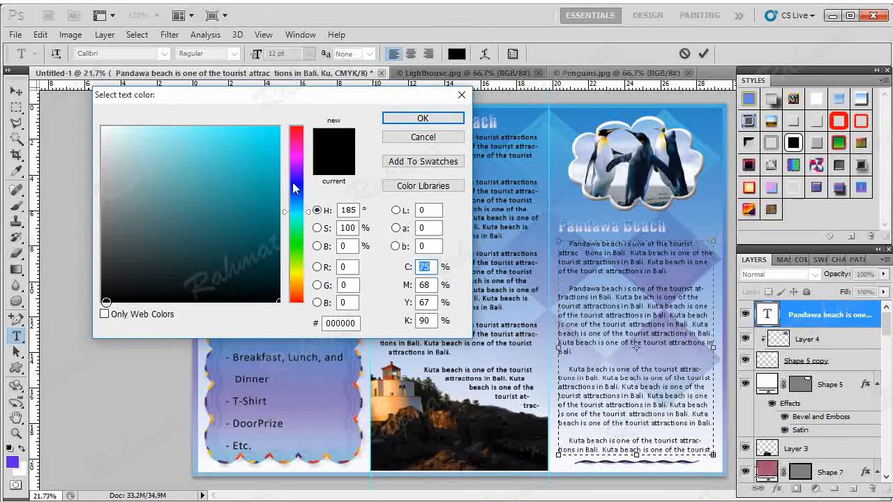
drag(105, 302, 270, 302)
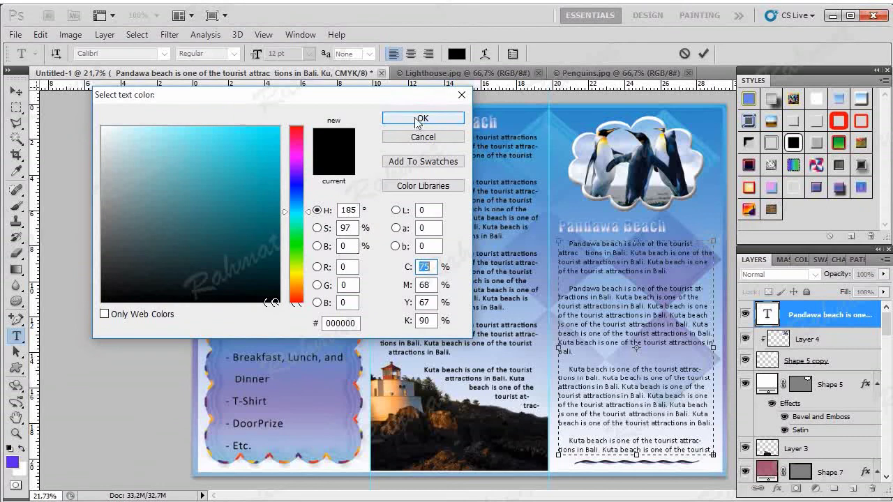
click(422, 118)
click(650, 317)
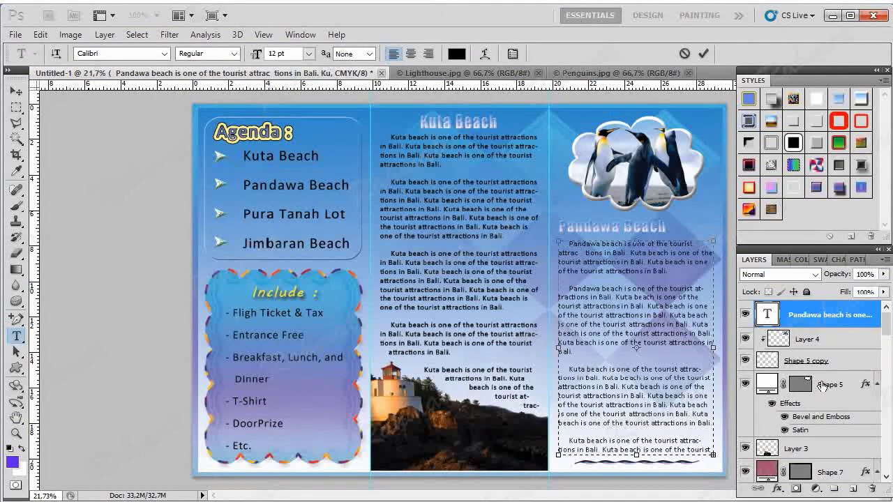
click(822, 339)
Hide and delete the duplicate Kuta beach copy text layer
key(v)
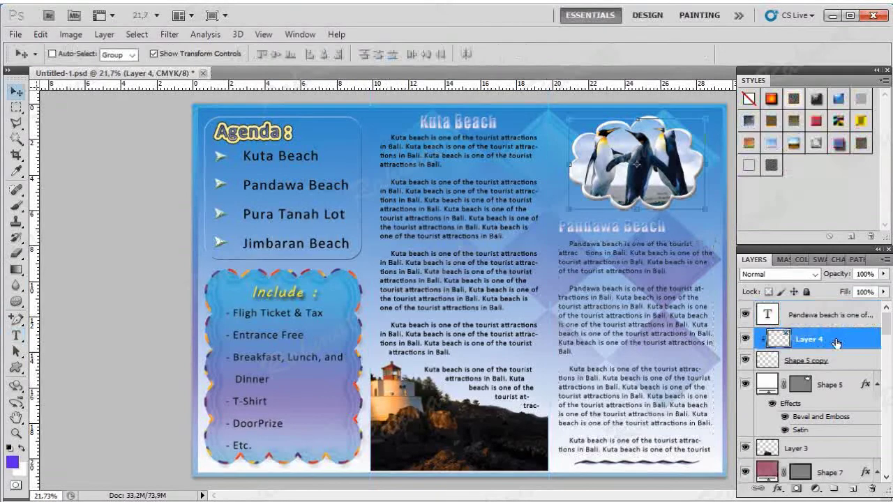
scroll(835, 342, down, 1)
scroll(836, 342, down, 2)
scroll(835, 346, down, 3)
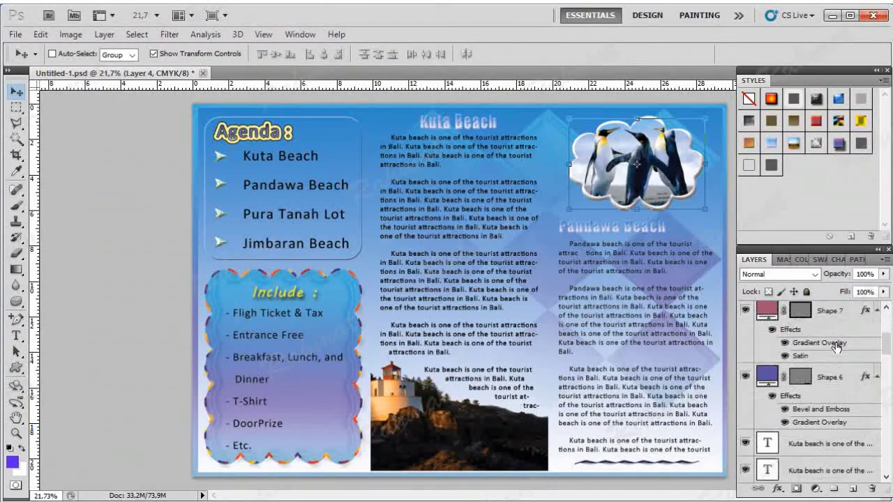
scroll(865, 394, down, 2)
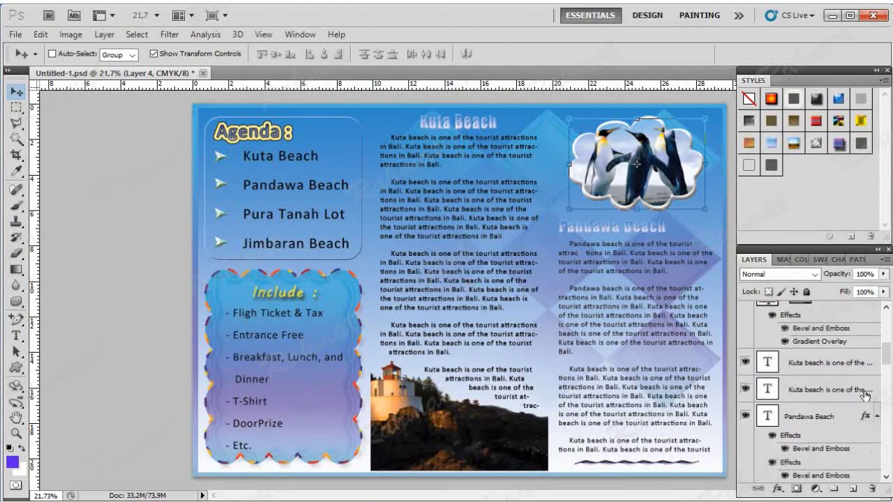
click(746, 362)
right_click(809, 367)
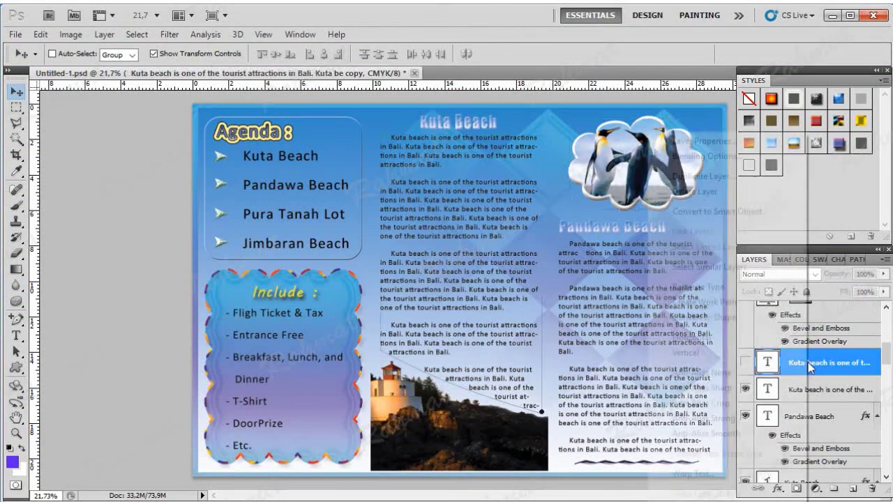
click(696, 192)
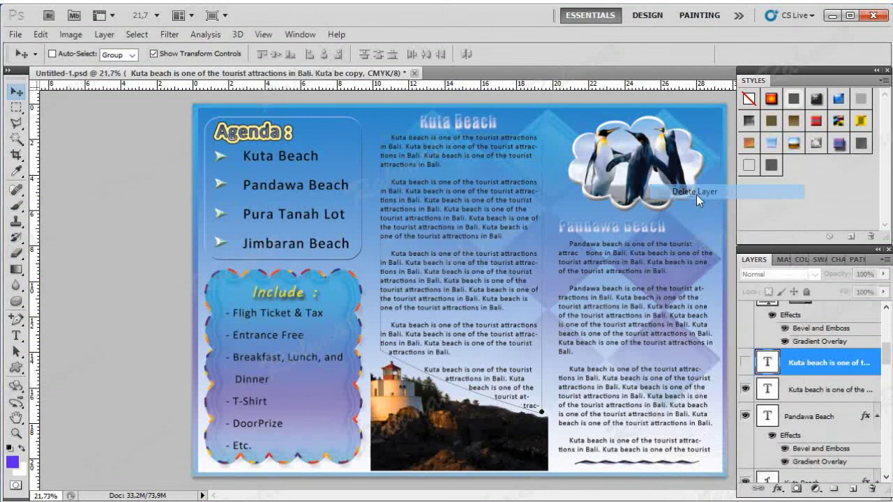
click(398, 209)
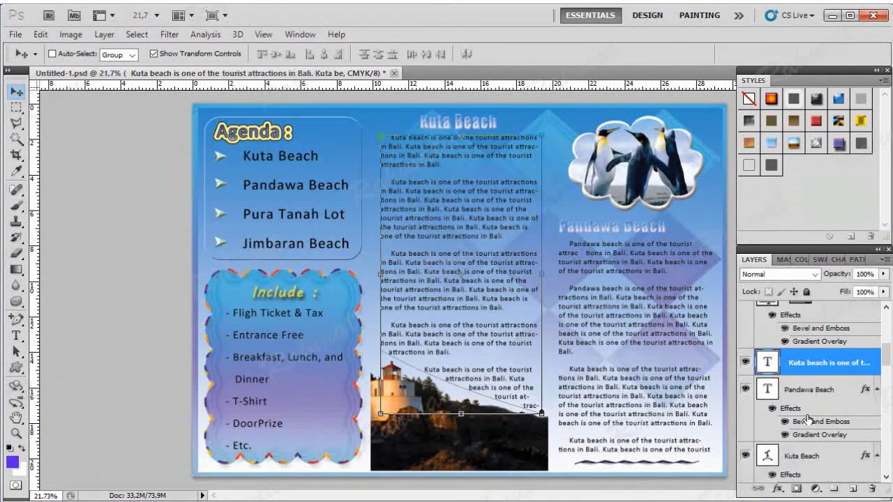
Scroll through the Layers panel and select Layer 3, the lighthouse photo
scroll(808, 418, down, 1)
scroll(813, 408, down, 1)
scroll(819, 394, down, 1)
scroll(827, 382, down, 2)
scroll(827, 382, down, 1)
scroll(827, 382, down, 1)
scroll(827, 382, down, 1)
scroll(827, 381, down, 2)
scroll(827, 382, down, 1)
scroll(827, 382, down, 2)
scroll(827, 382, down, 1)
scroll(827, 382, down, 1)
scroll(827, 382, up, 2)
scroll(827, 382, up, 2)
scroll(825, 381, up, 1)
scroll(825, 381, up, 2)
scroll(824, 381, up, 2)
scroll(824, 382, up, 2)
scroll(824, 382, up, 2)
scroll(825, 382, up, 2)
scroll(825, 382, up, 2)
scroll(824, 381, up, 2)
scroll(824, 381, up, 2)
scroll(824, 382, up, 2)
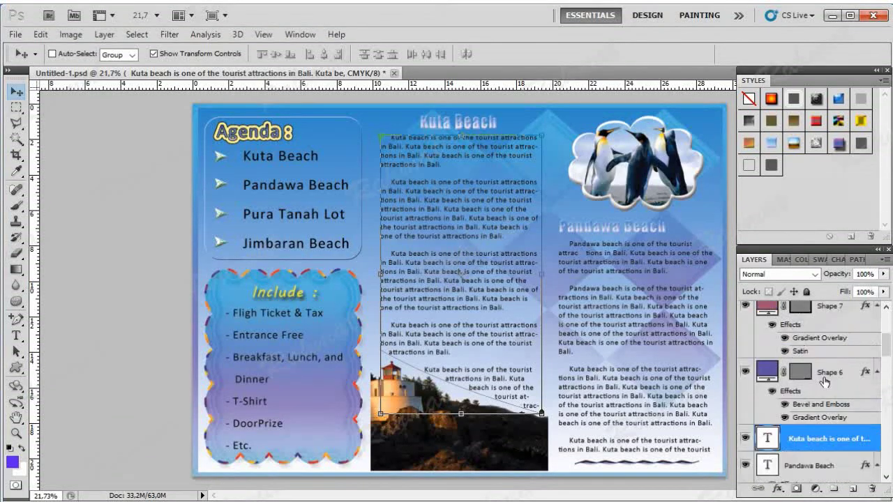
scroll(824, 381, up, 2)
click(798, 339)
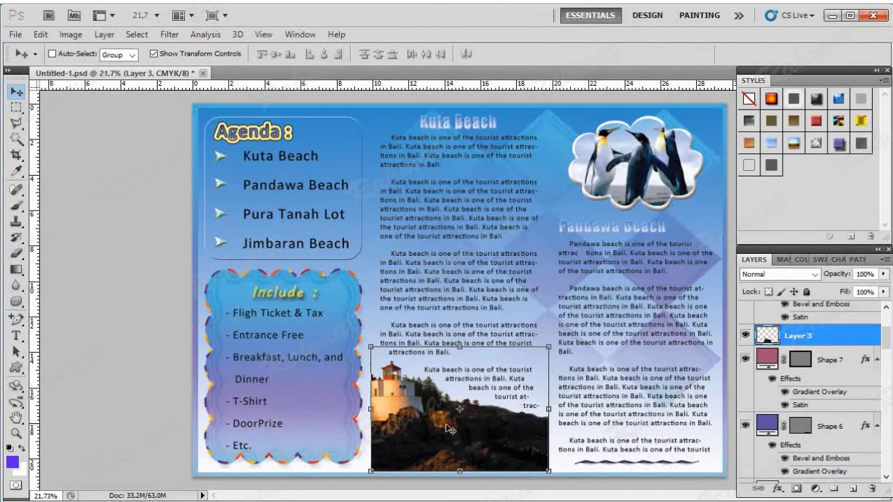
Scale the lighthouse photo to W 91.04% and H 93.72%, then nudge it 1 px left and down
drag(371, 410, 380, 411)
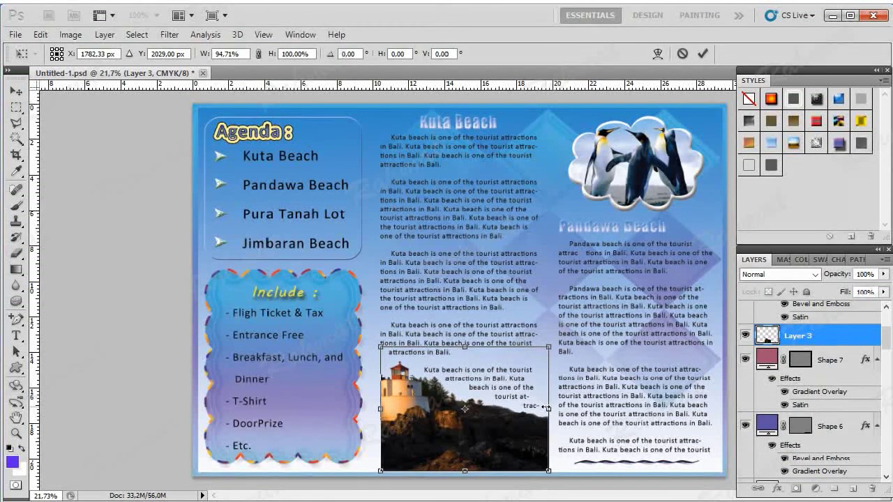
drag(546, 408, 539, 408)
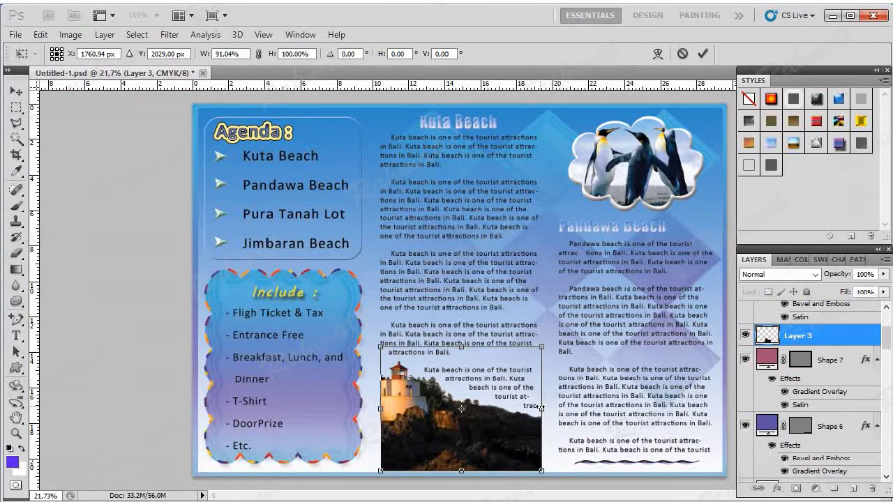
drag(461, 471, 461, 463)
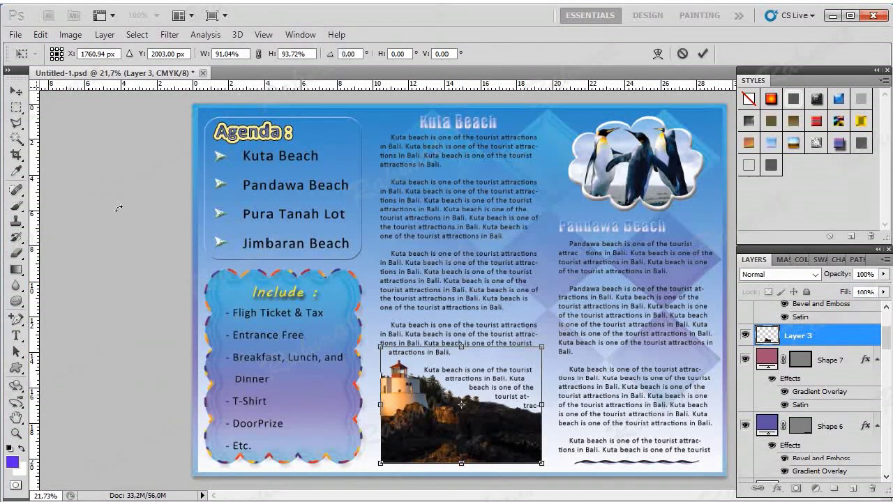
click(15, 91)
click(378, 211)
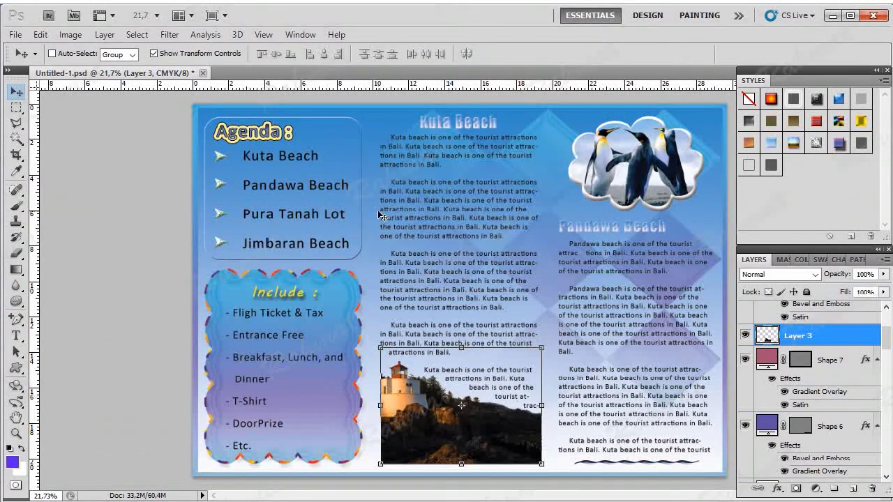
key(Left)
key(Down)
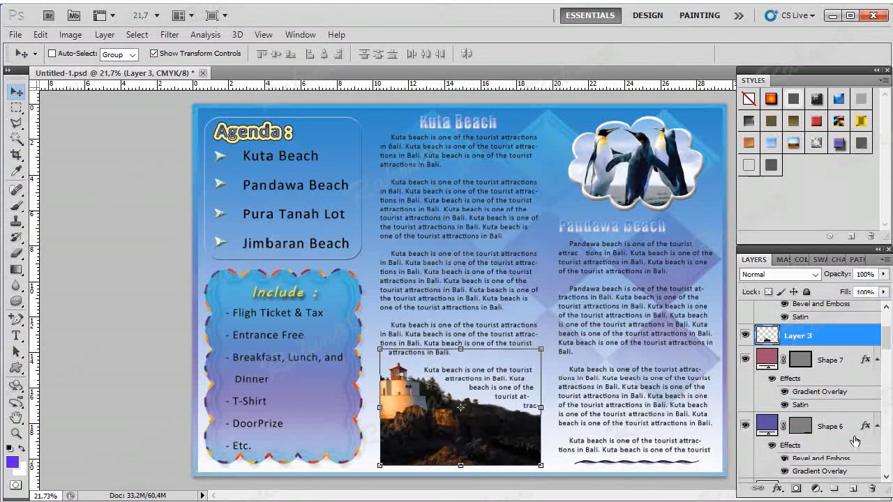
Scroll down the Layers panel and select the Layer 1 background layer
scroll(851, 438, down, 3)
scroll(845, 437, down, 1)
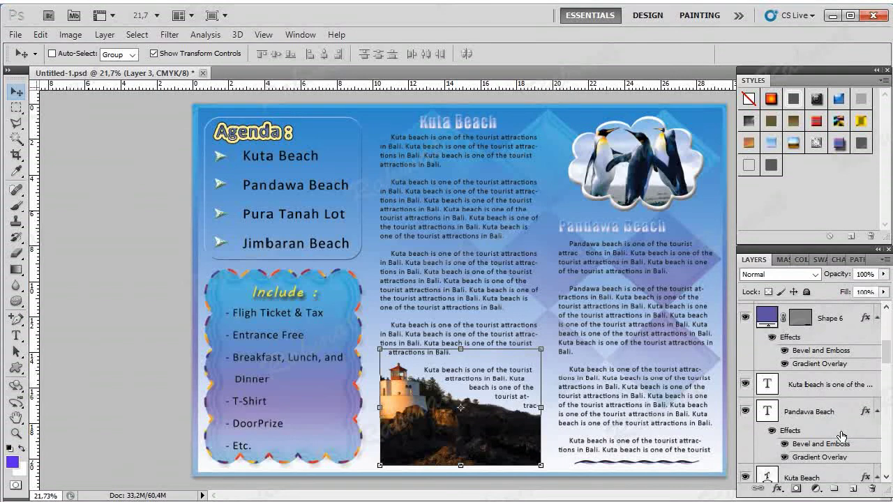
scroll(841, 436, down, 1)
scroll(841, 436, down, 1)
scroll(841, 436, down, 1)
scroll(841, 436, down, 2)
scroll(841, 436, down, 2)
drag(886, 381, 887, 477)
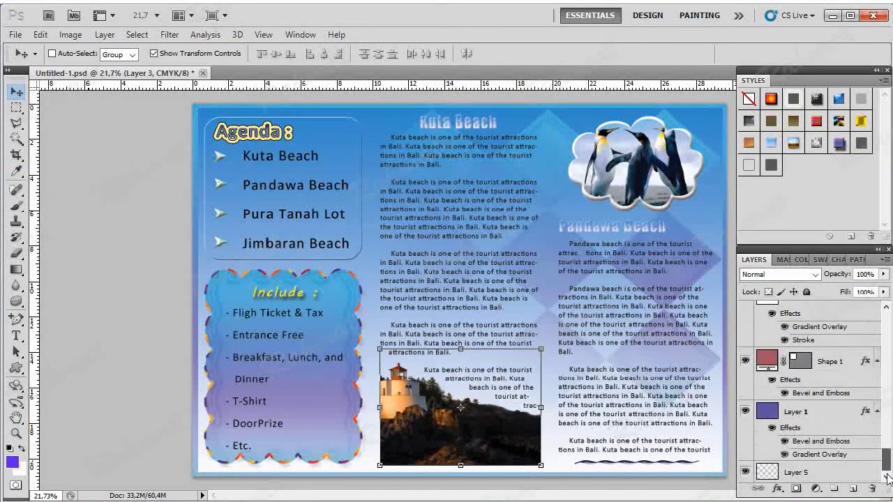
click(814, 413)
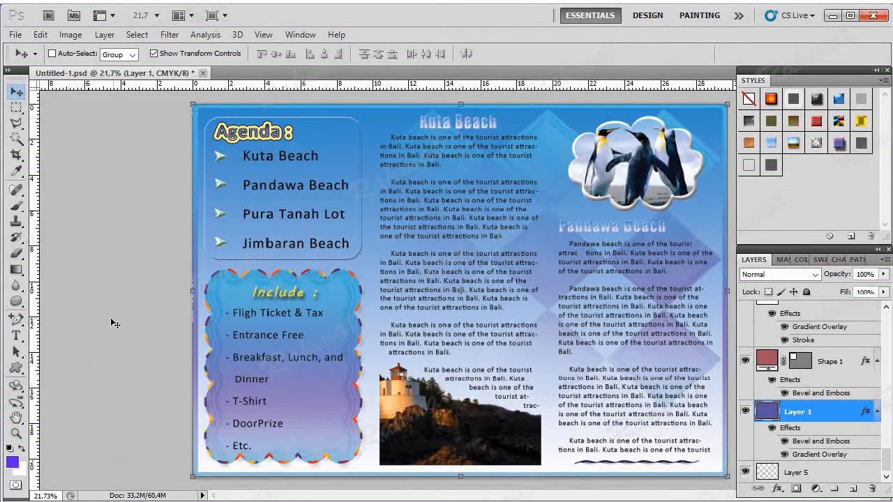
click(16, 337)
Add an anchor to the Kuta beach text's wrap path near the lighthouse and bend its curve
click(467, 376)
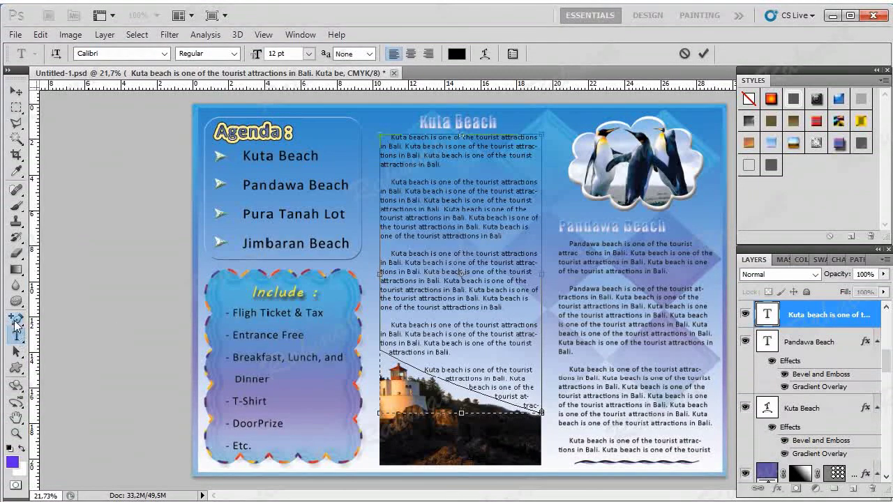
click(16, 319)
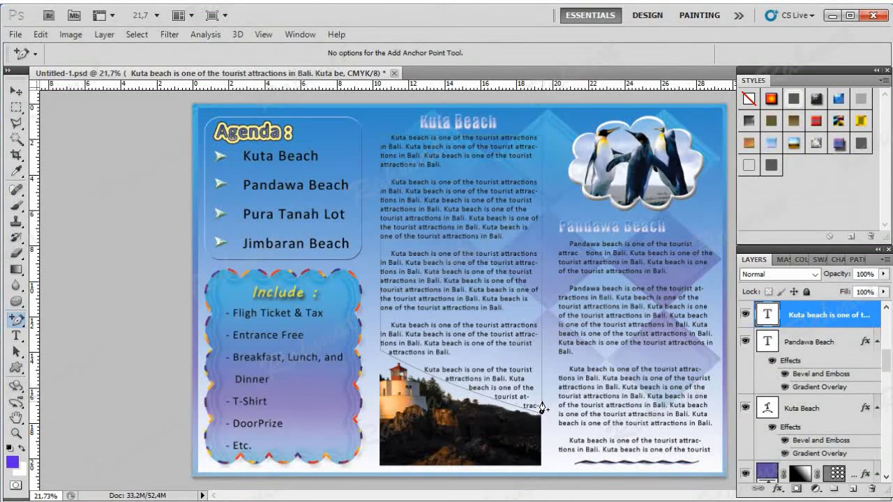
click(541, 404)
ctrl+click(544, 406)
drag(543, 413, 541, 415)
Undo the last handle change and readjust the wrap path so the text reflows
click(40, 34)
click(48, 52)
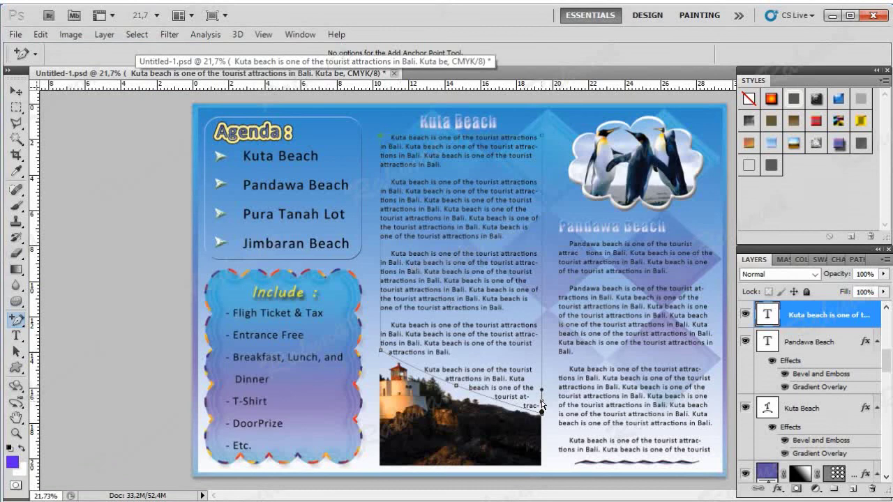
drag(543, 407, 543, 404)
drag(544, 403, 542, 399)
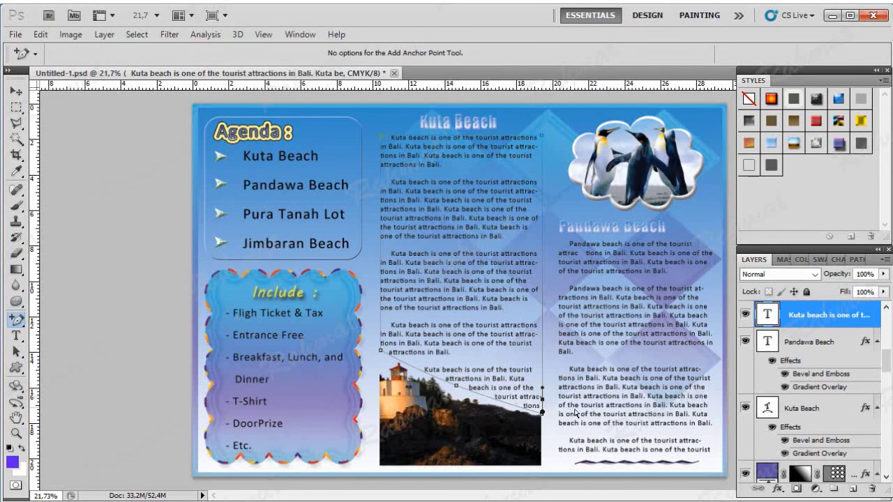
Select the Layer 1 background layer and close the File menu without choosing anything
scroll(837, 380, down, 2)
scroll(845, 429, down, 3)
scroll(845, 430, down, 2)
scroll(837, 430, down, 3)
scroll(833, 430, down, 3)
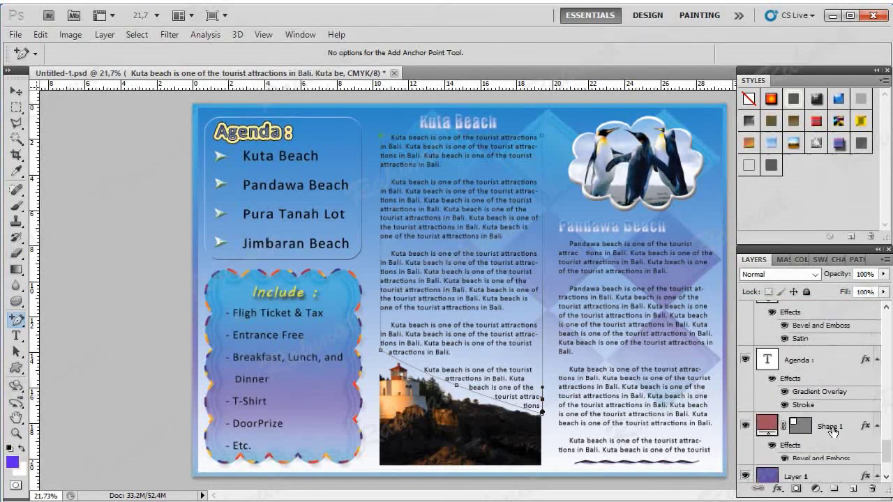
scroll(834, 427, down, 2)
click(832, 419)
scroll(832, 422, up, 1)
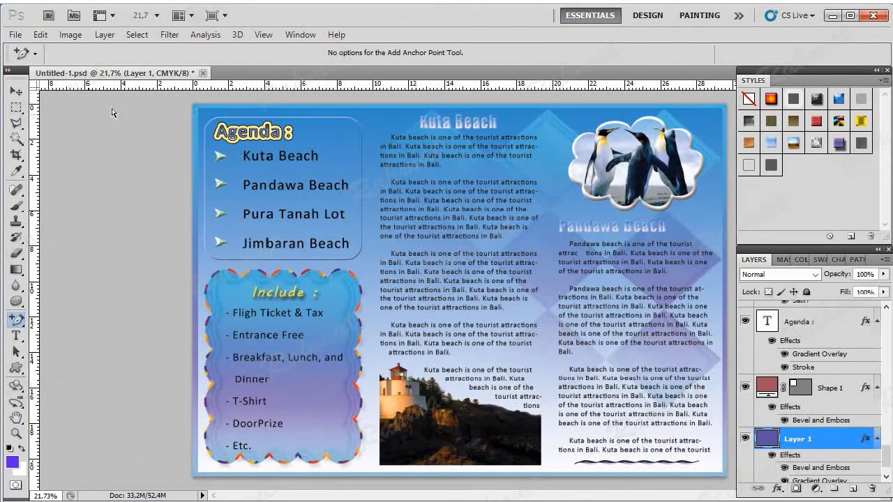
click(16, 35)
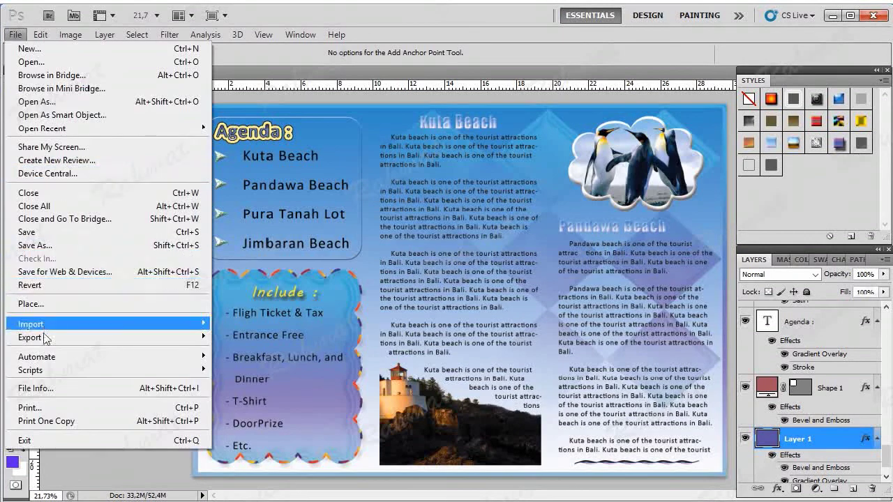
click(42, 408)
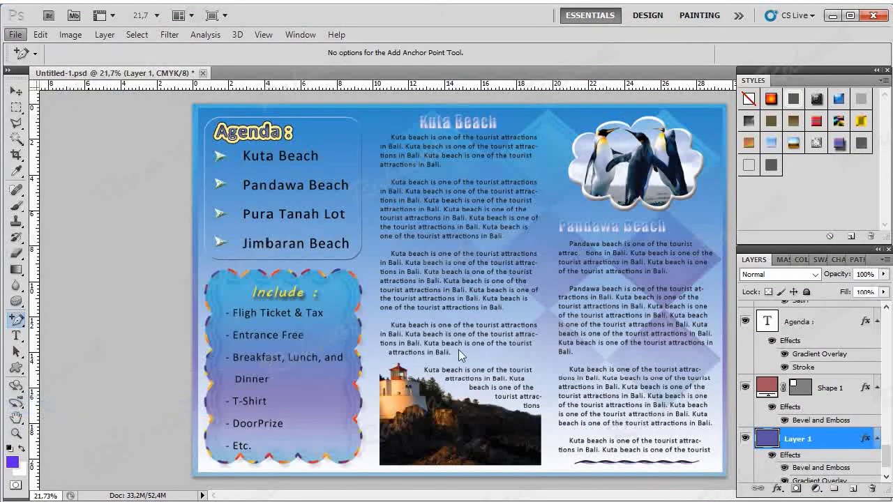